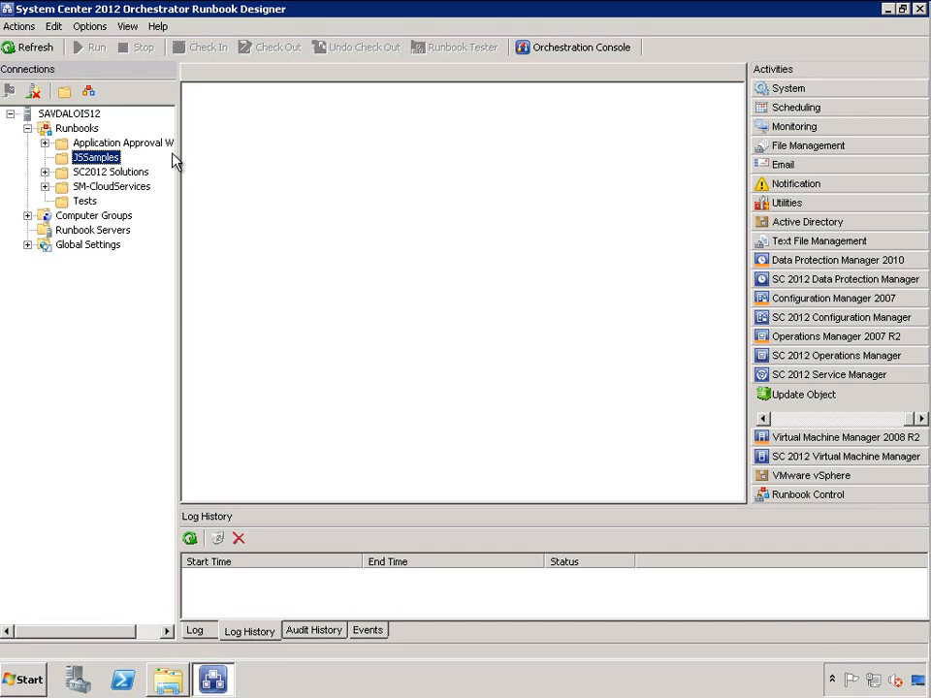
Create a new runbook in the JSSamples folder
right_click(101, 161)
mouse_move(134, 167)
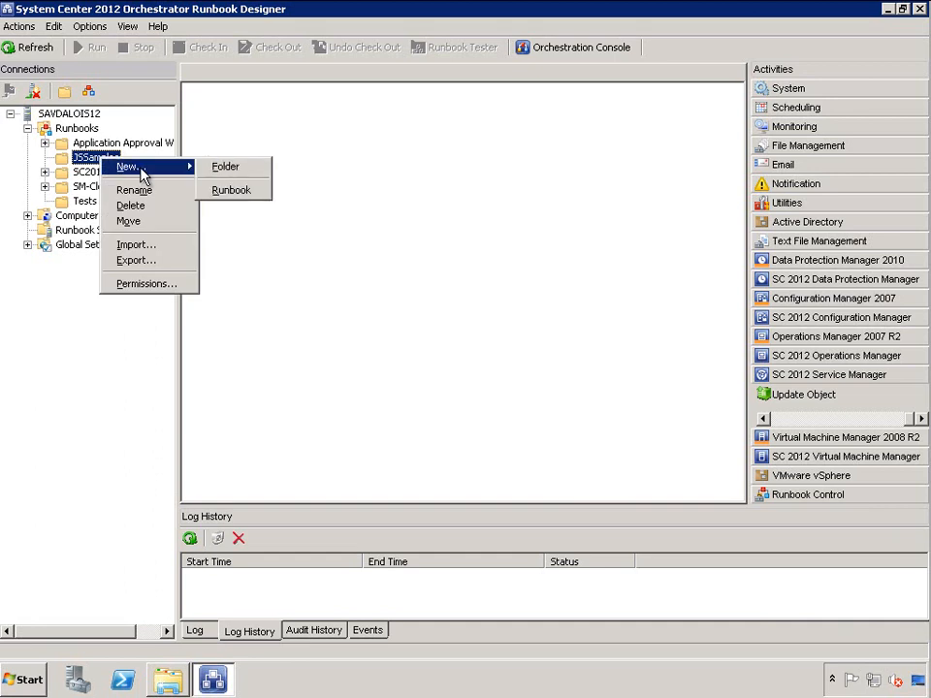
left_click(239, 191)
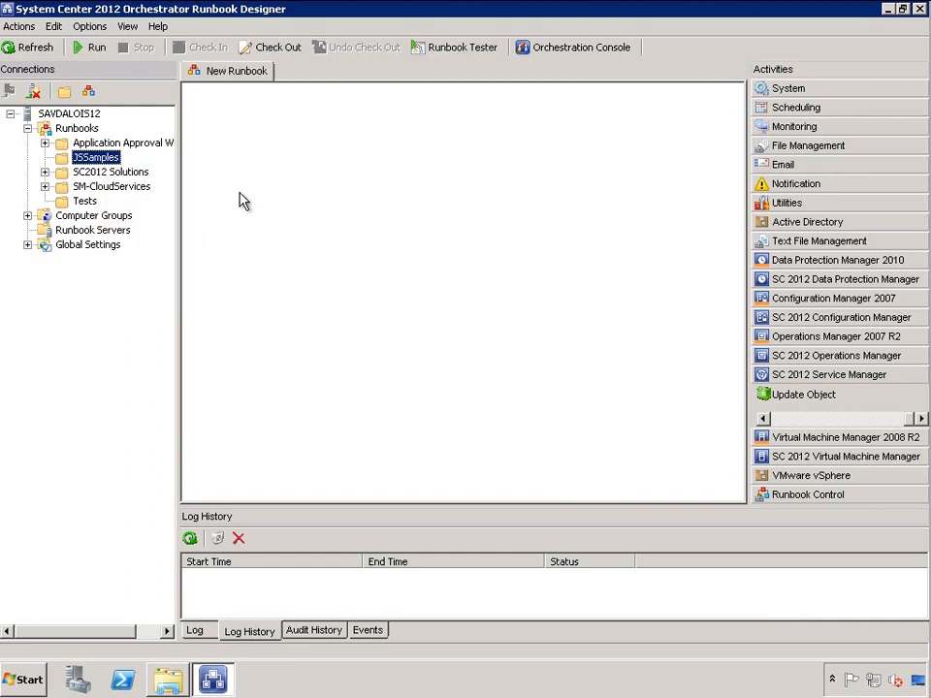
Check out the new runbook and rename it CreateNewUser
right_click(234, 80)
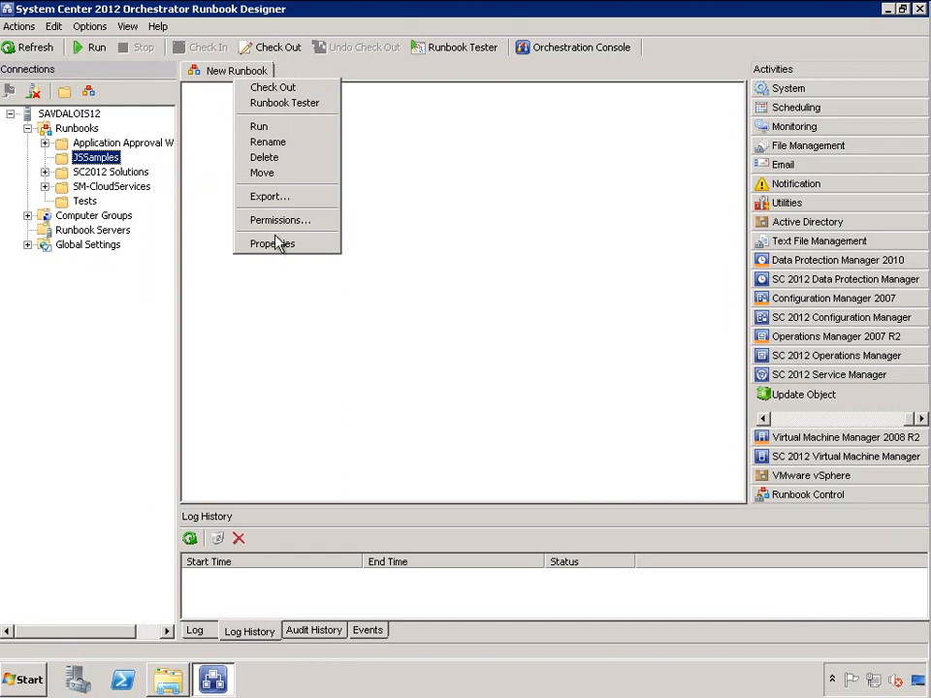
left_click(277, 151)
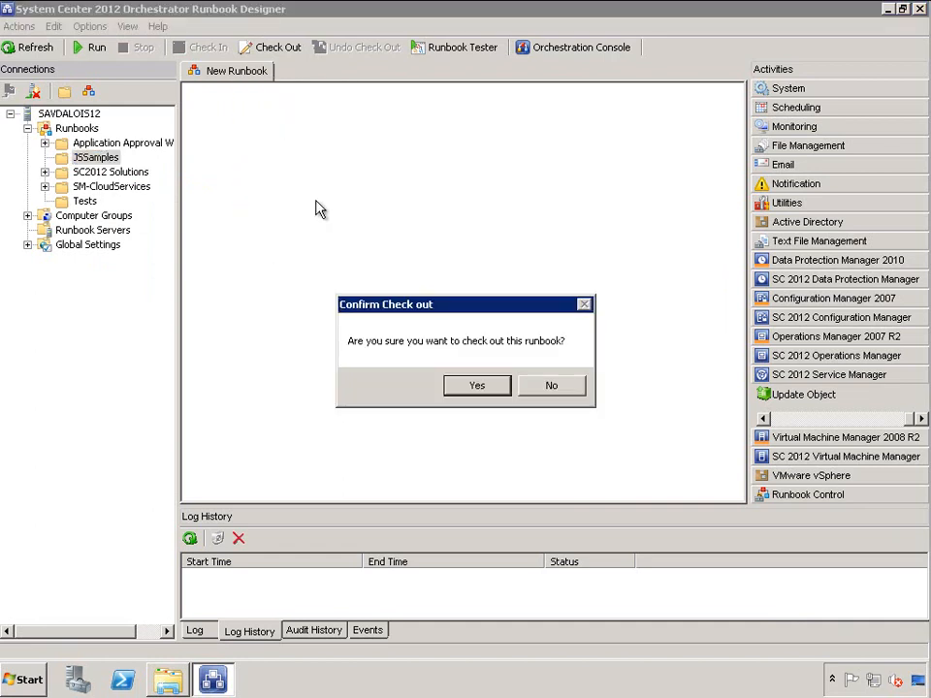
left_click(490, 382)
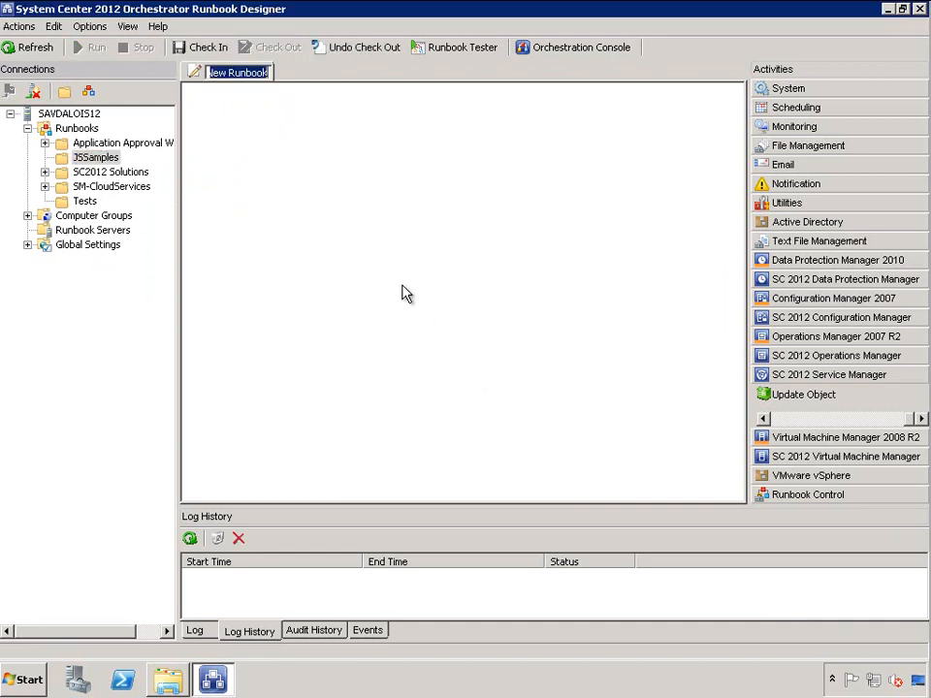
type("Create")
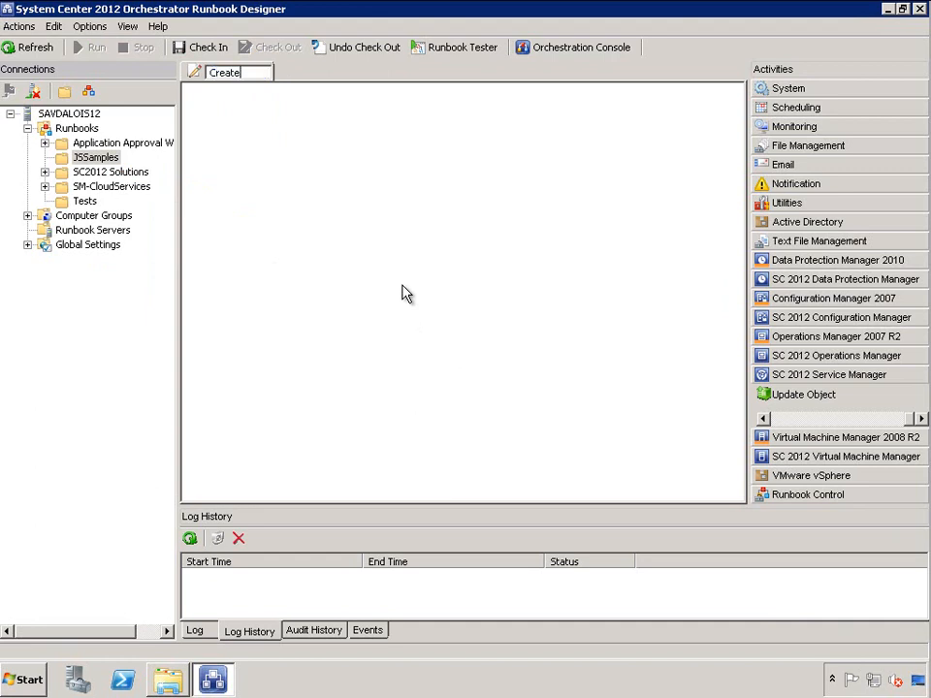
type("NewUser")
key("Return")
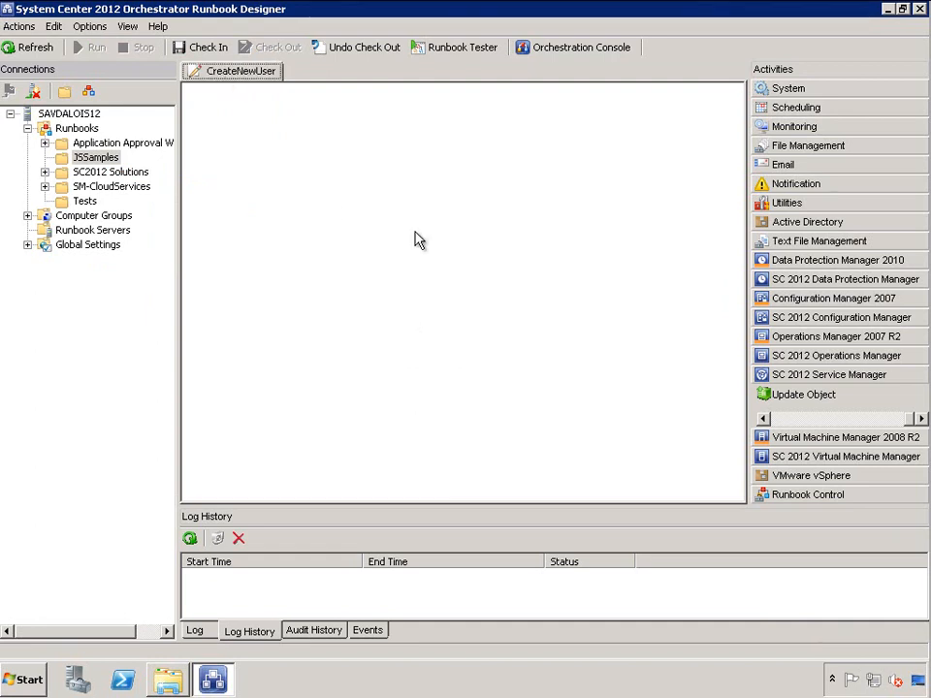
Place an Initialize Data activity on the canvas and add its first parameter, activityID
left_click(835, 495)
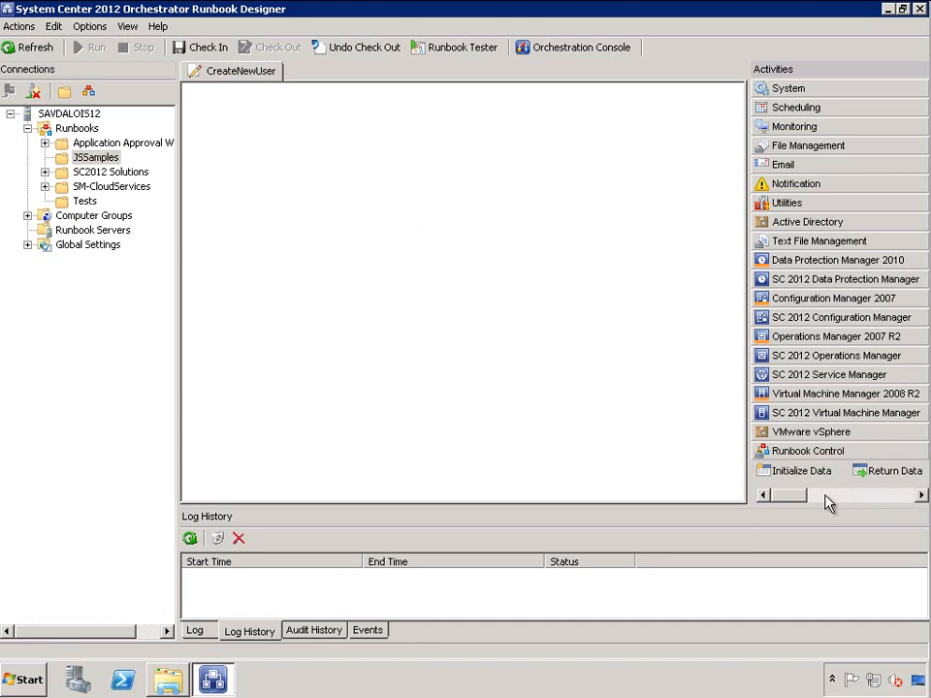
left_click_drag(796, 476, 216, 245)
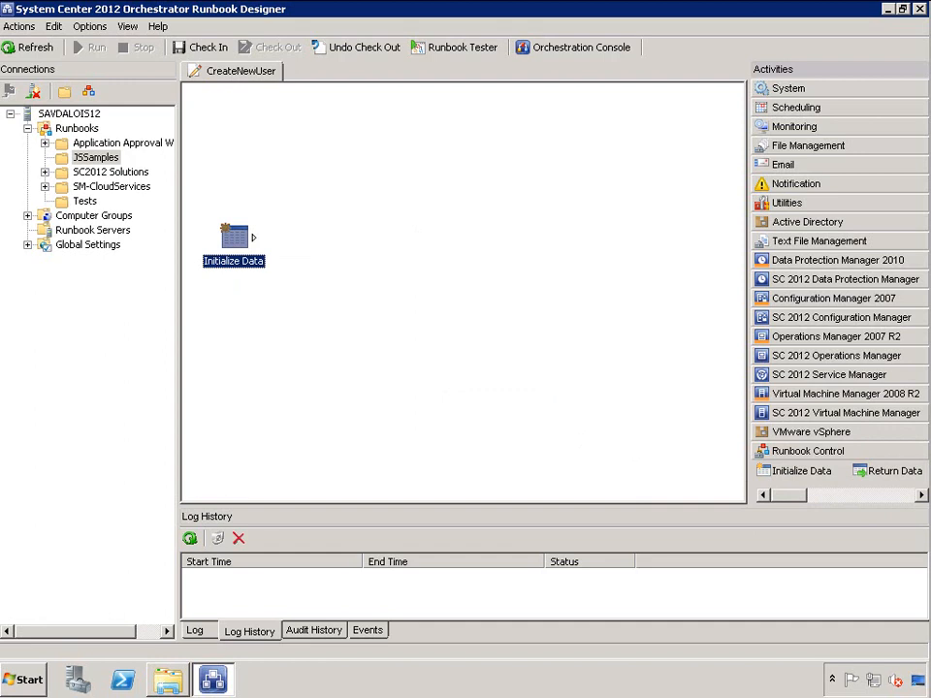
double_click(232, 236)
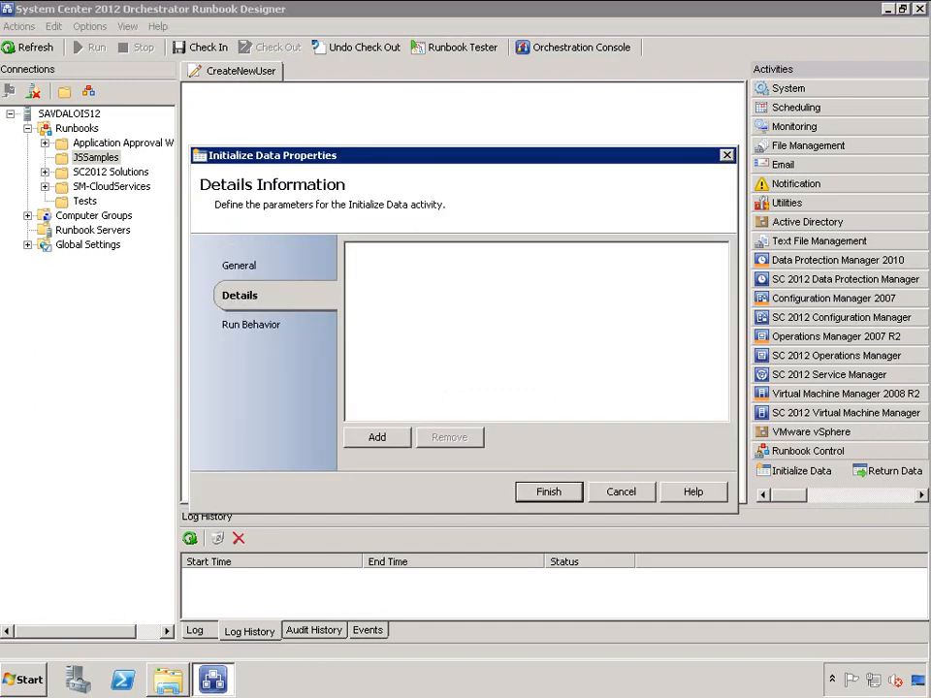
left_click(377, 442)
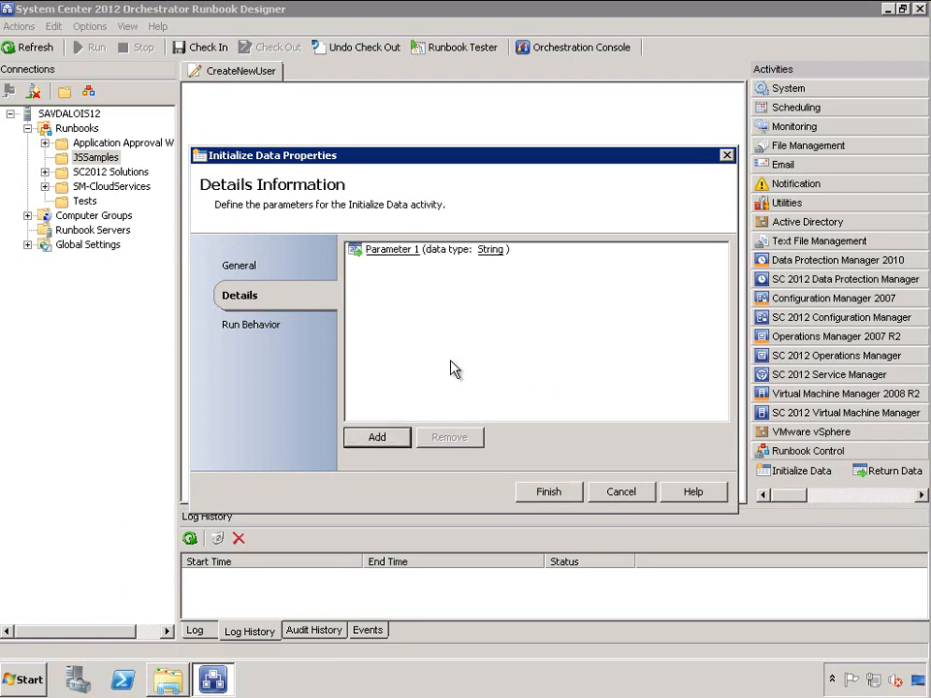
left_click(403, 251)
left_click_drag(434, 336, 233, 333)
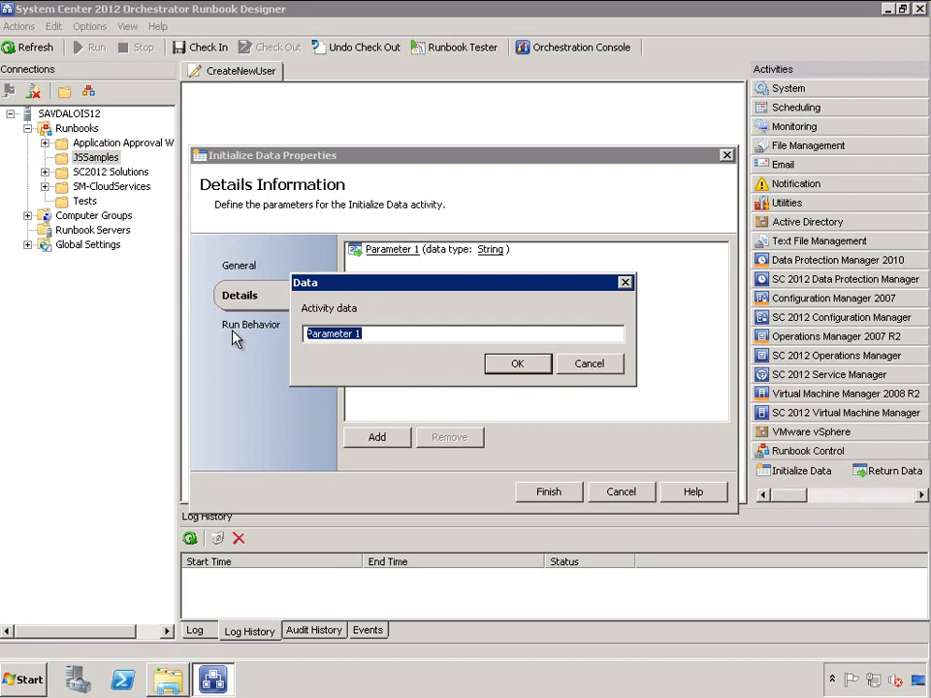
type("active")
key("BackSpace")
type("ityID")
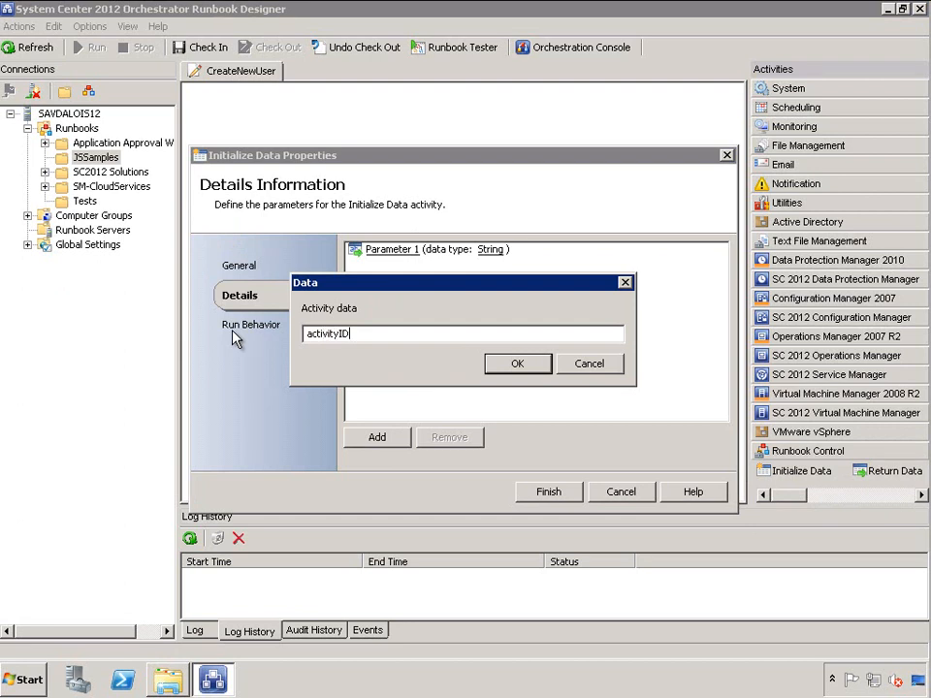
left_click(519, 365)
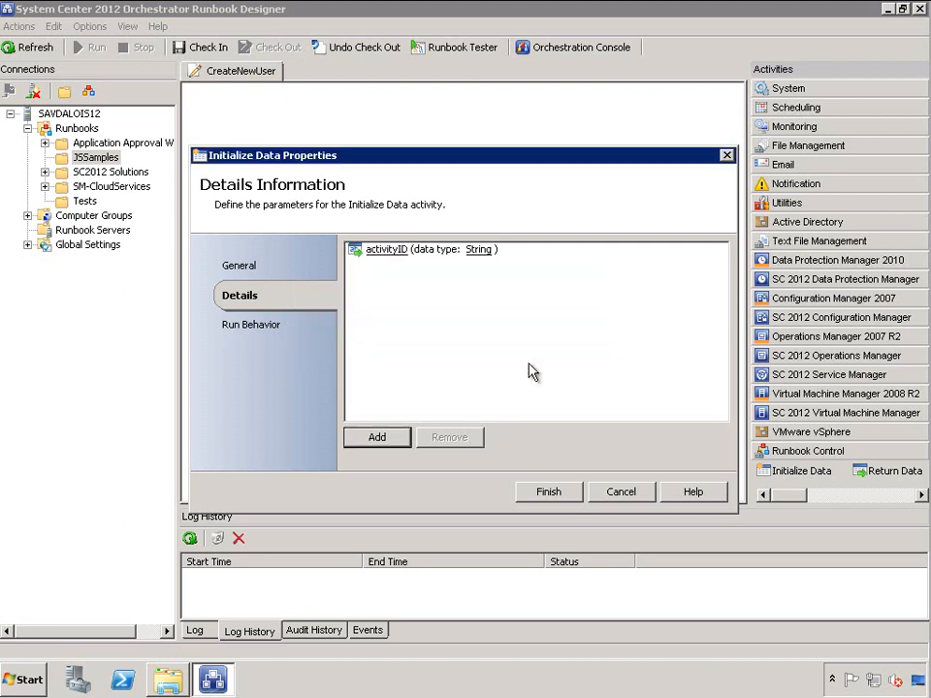
Add the UserFN and UserLN parameters to Initialize Data
left_click(385, 438)
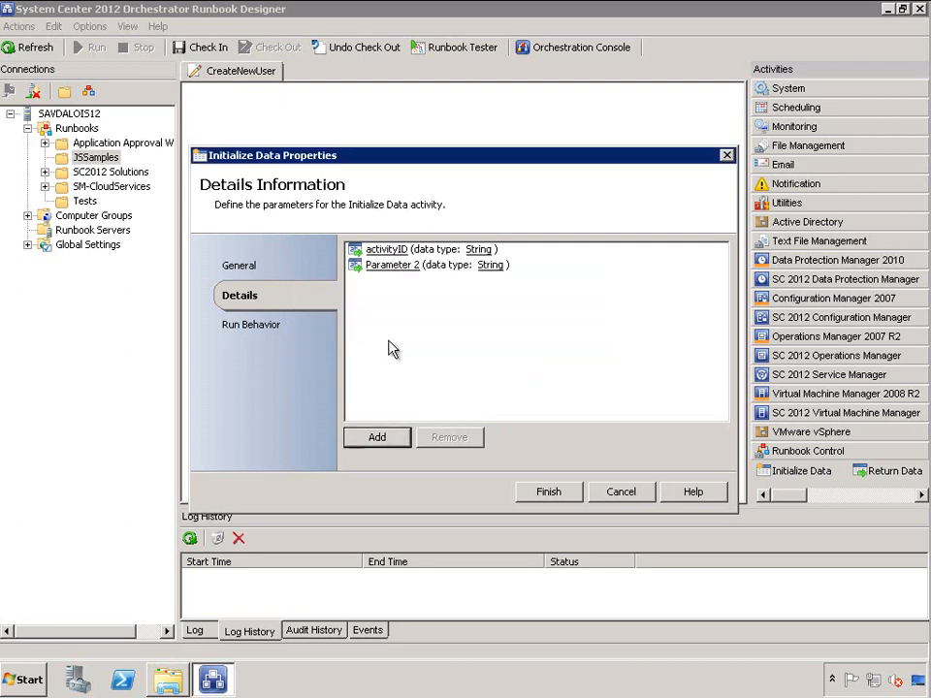
left_click(383, 264)
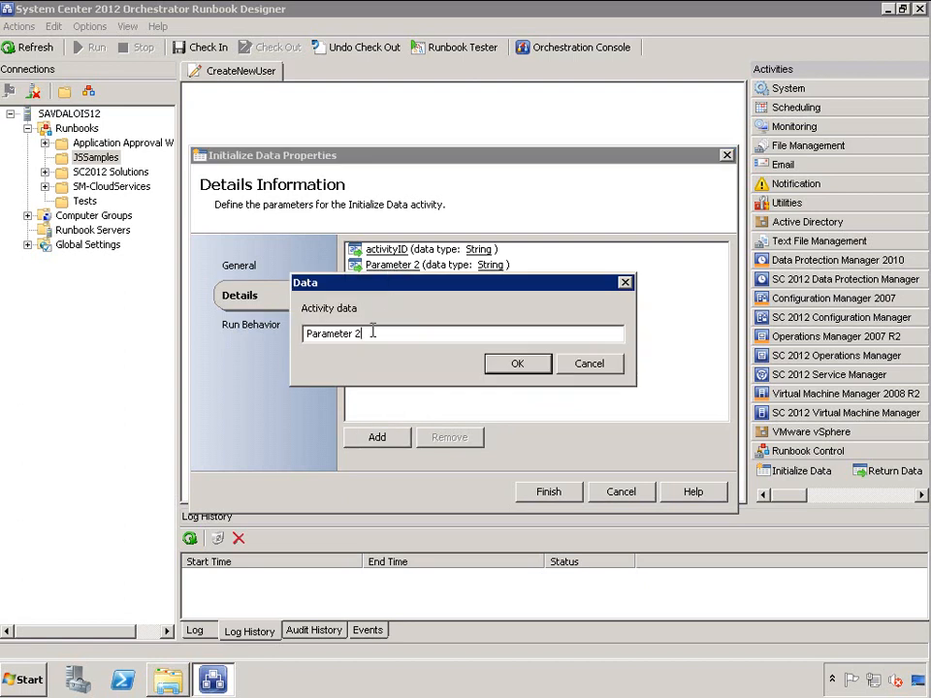
left_click_drag(372, 331, 213, 339)
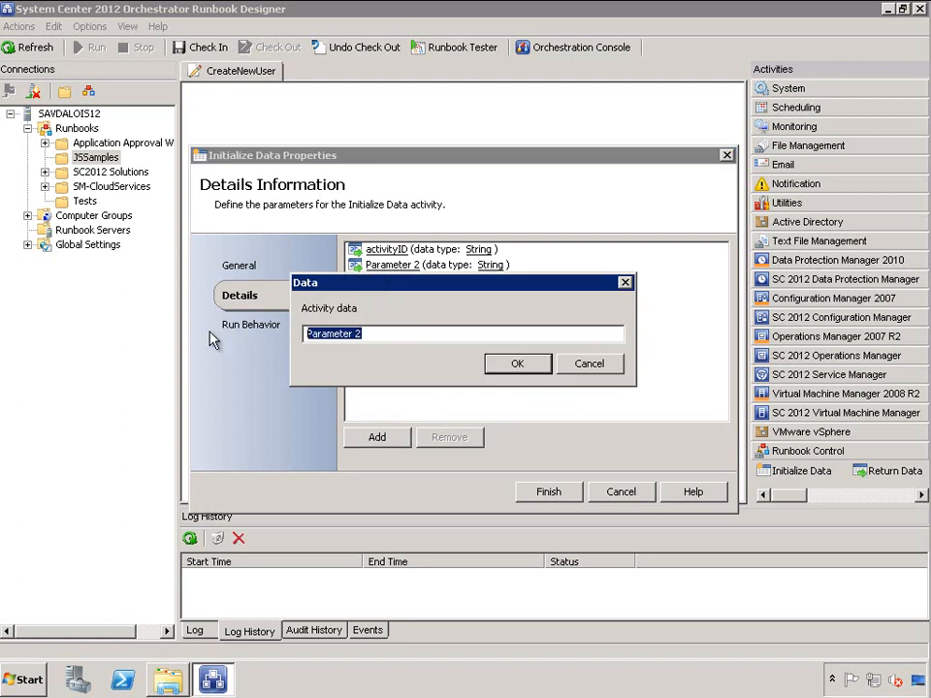
type("UserFN")
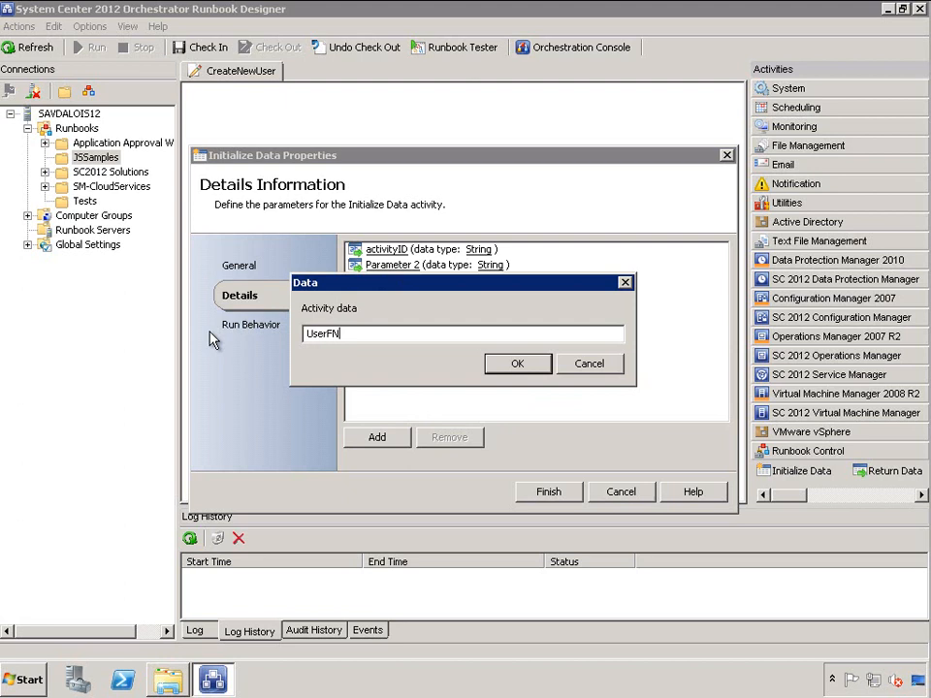
left_click(523, 362)
left_click(399, 436)
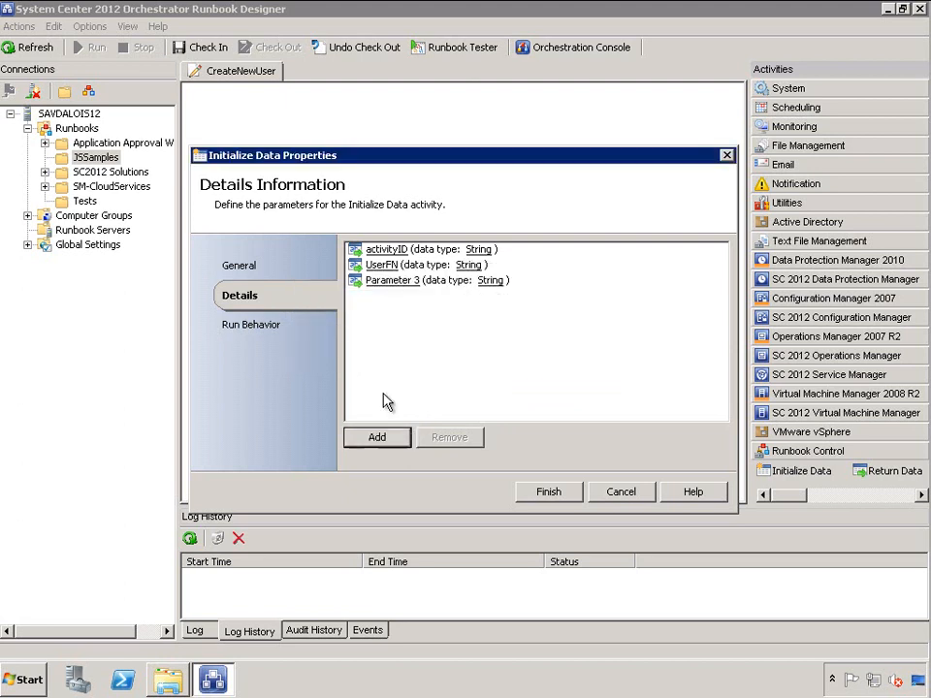
left_click(391, 281)
left_click_drag(374, 332, 254, 337)
type("UserLN")
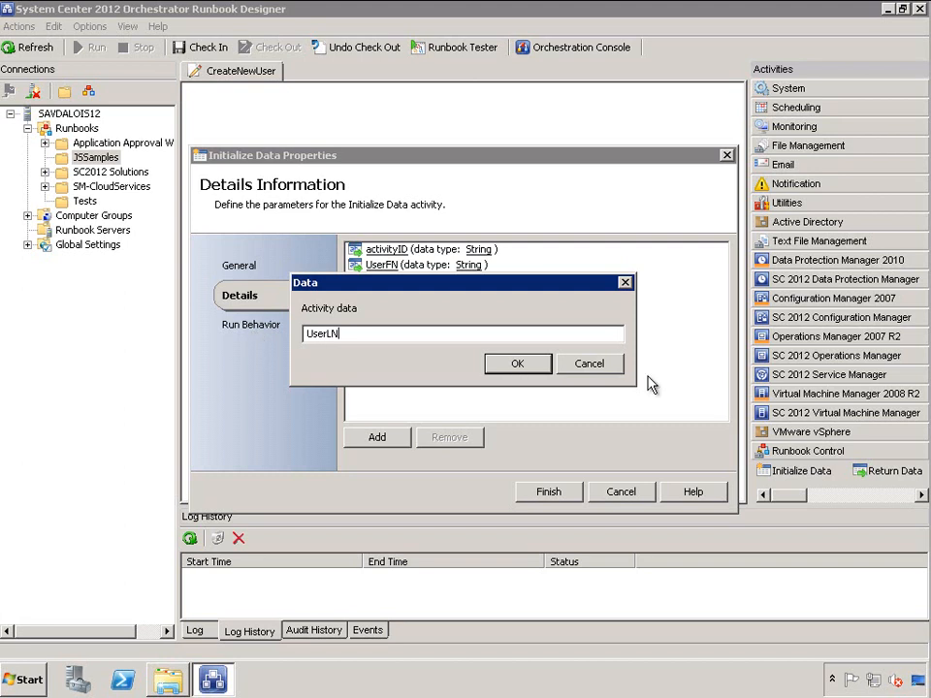
left_click(533, 369)
Add the UserAlias and UserPassword parameters and finish the Initialize Data settings
left_click(376, 436)
left_click(397, 295)
left_click_drag(378, 333, 190, 333)
type("UserSAM")
key("BackSpace")
key("BackSpace")
key("BackSpace")
type("Ali")
left_click(536, 365)
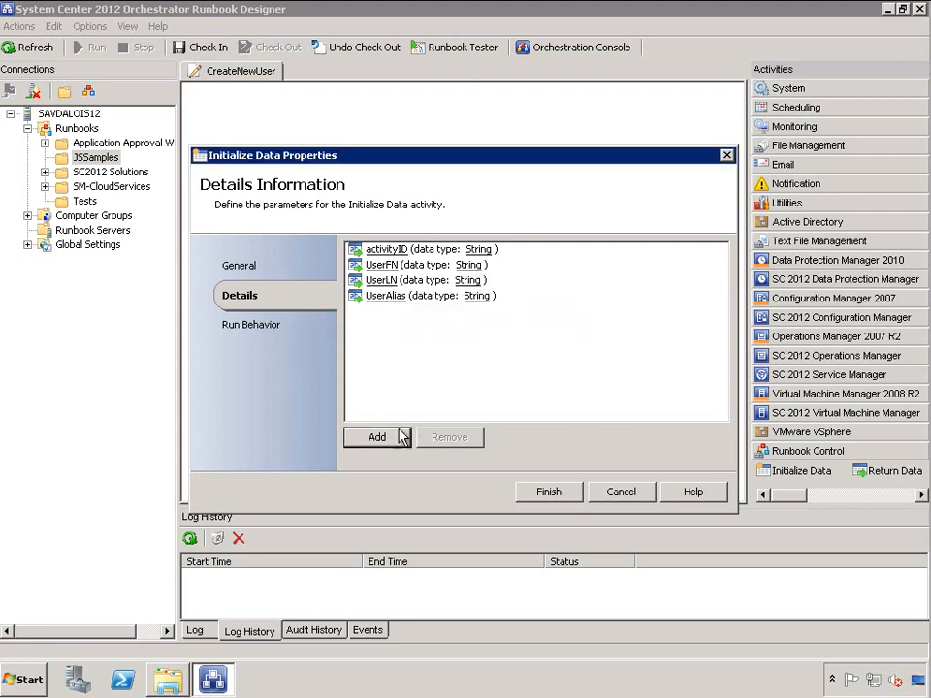
left_click(391, 311)
left_click_drag(387, 331, 302, 334)
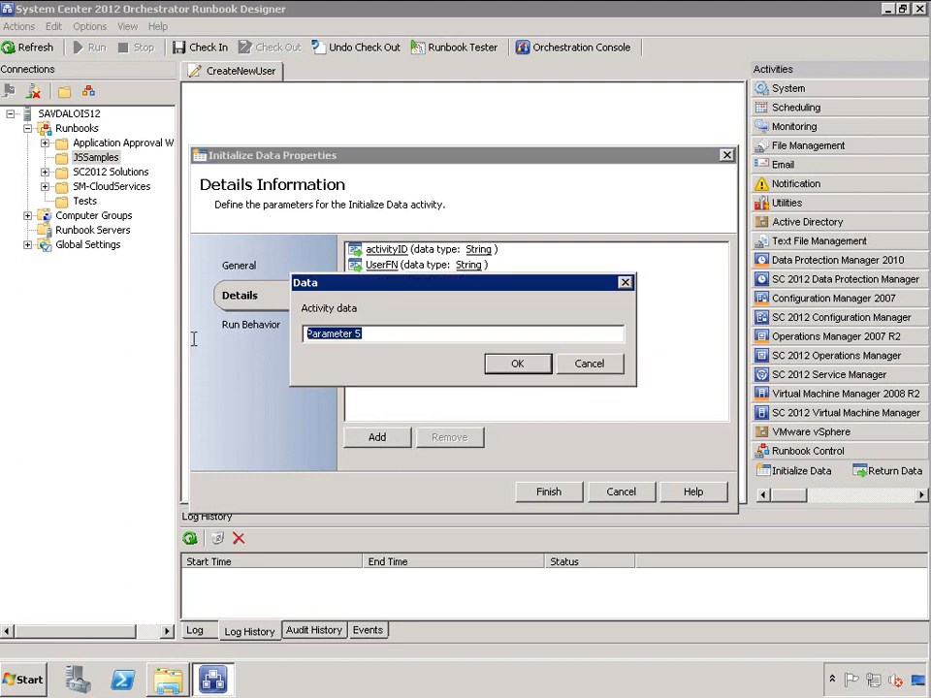
type("UserPassword")
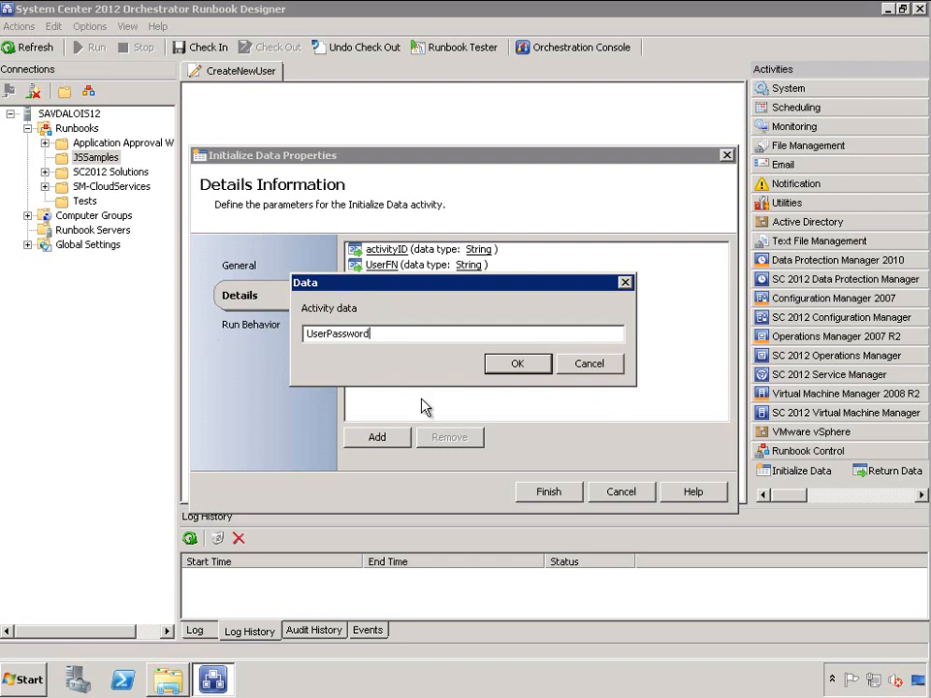
left_click(516, 365)
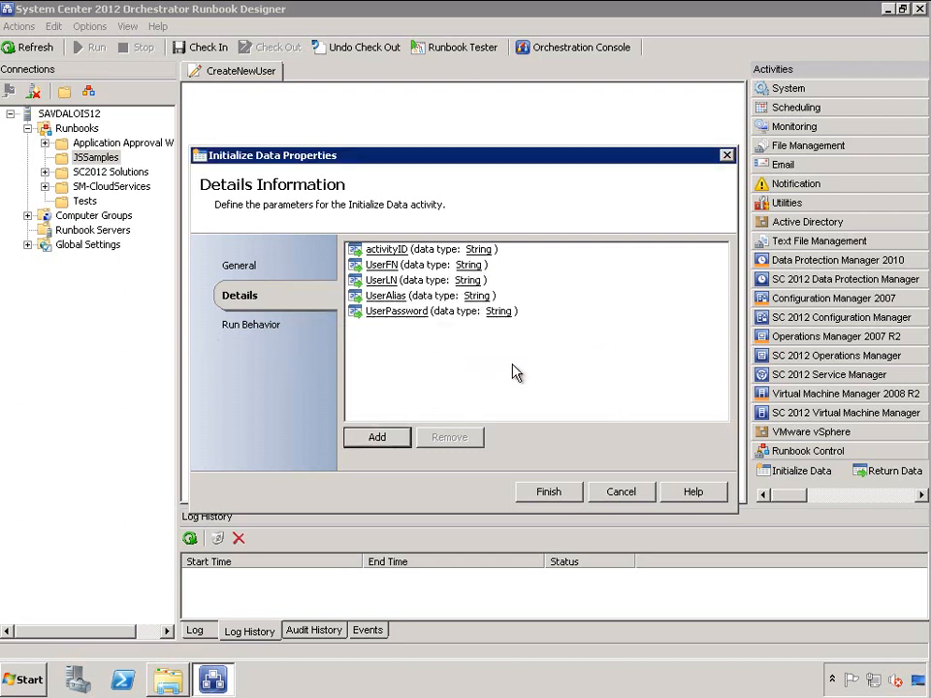
left_click(549, 492)
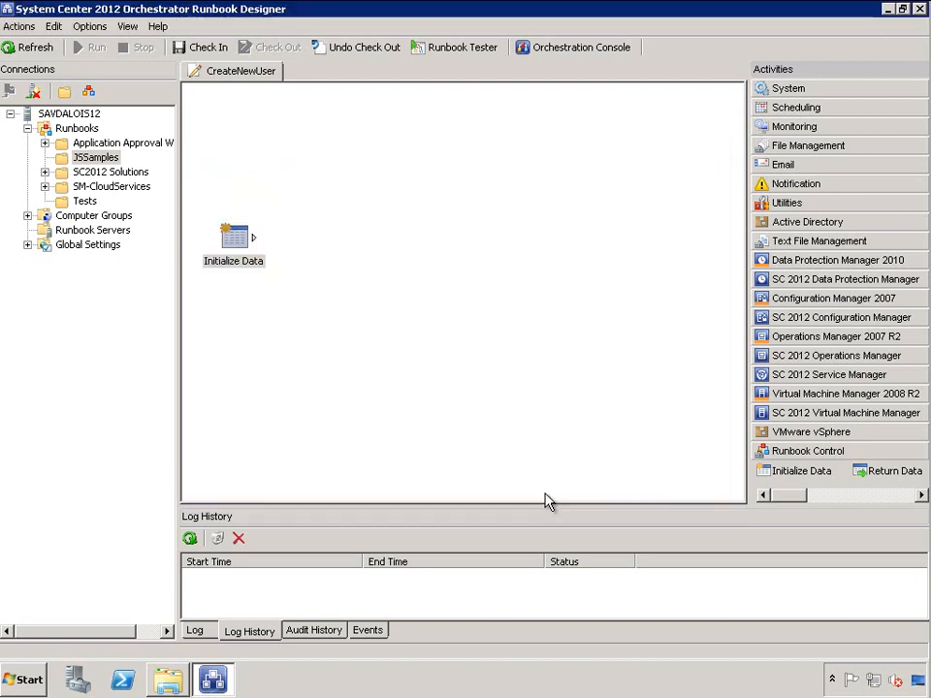
Place a Create User activity from the Active Directory set beside Initialize Data
left_click(816, 225)
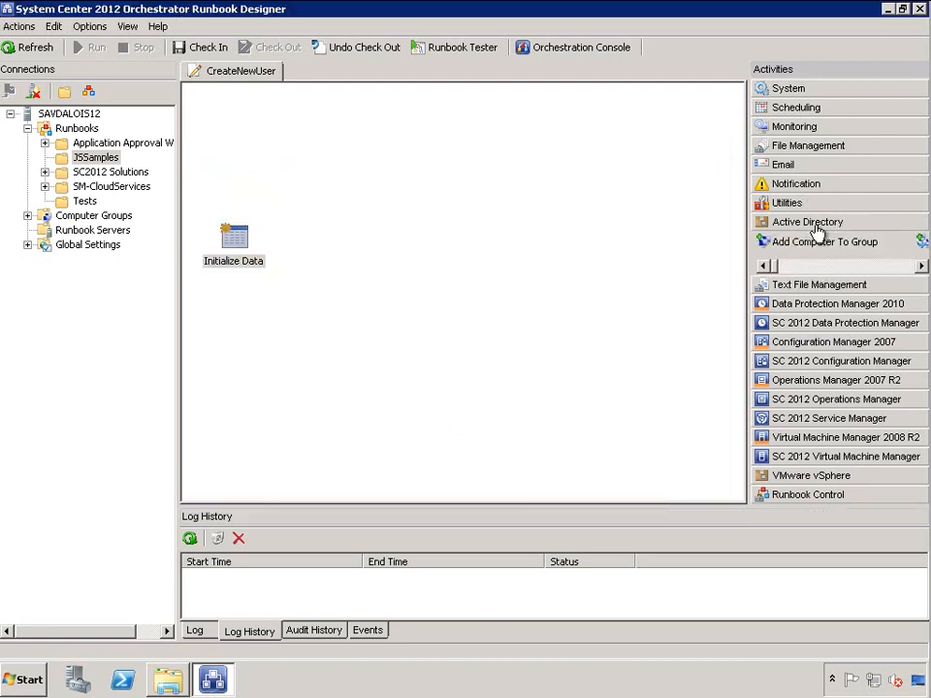
left_click(900, 272)
left_click(900, 268)
left_click(900, 269)
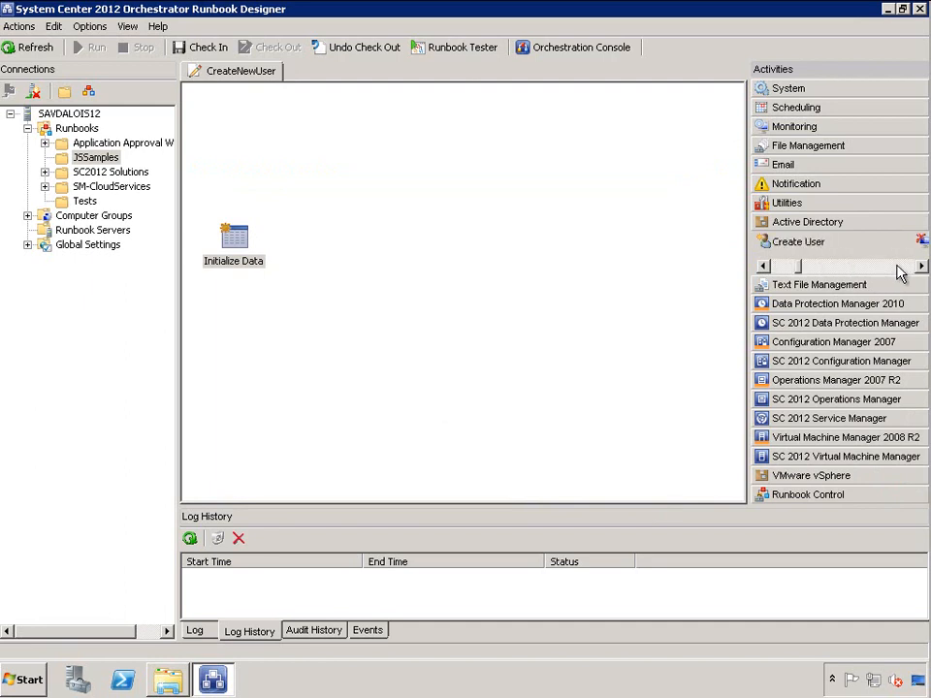
left_click_drag(806, 247, 366, 246)
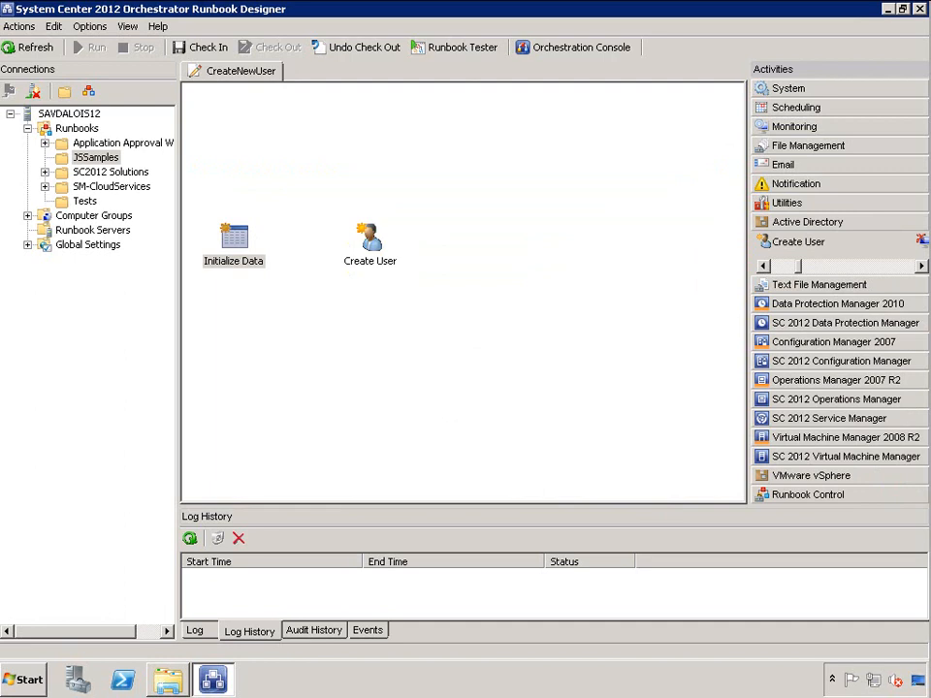
Move Create User closer and link Initialize Data to it
left_click(349, 249)
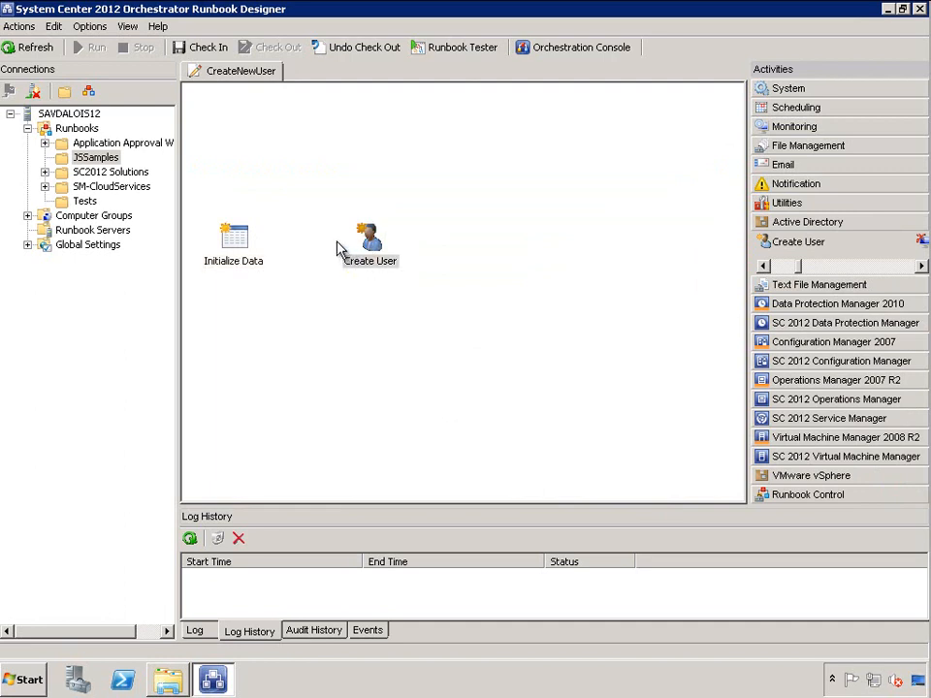
left_click_drag(373, 243, 404, 245)
left_click_drag(252, 243, 353, 248)
left_click(355, 260)
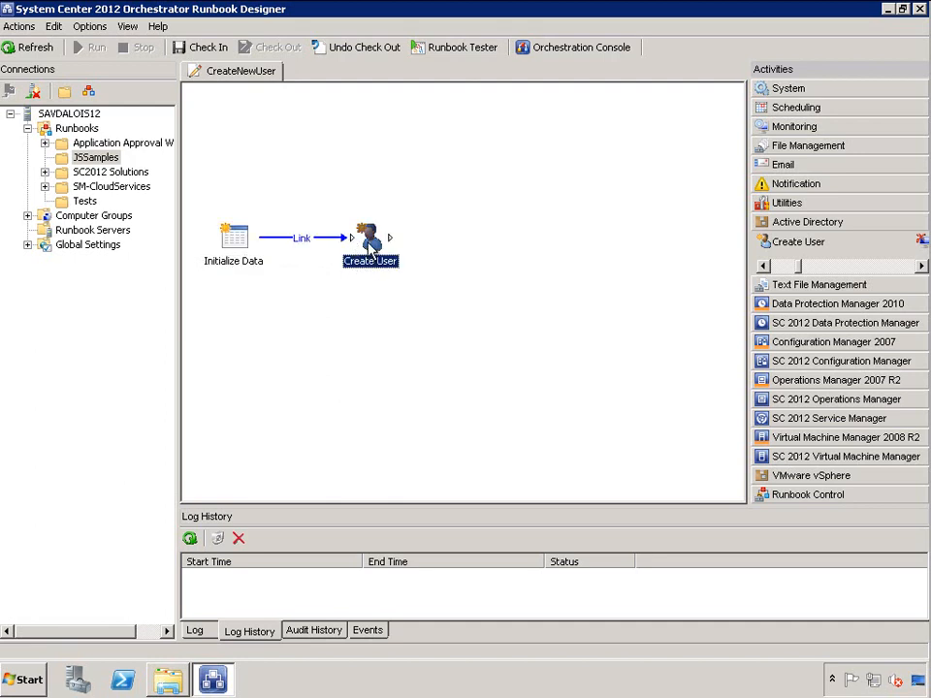
Set the Create User activity's connection to savilltech.net
double_click(370, 247)
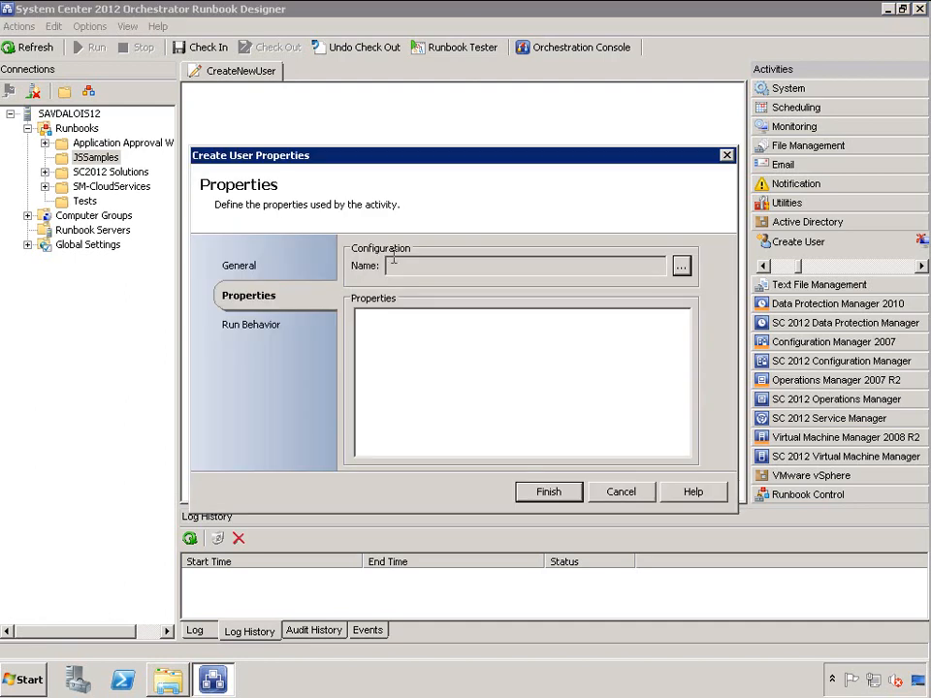
left_click(681, 267)
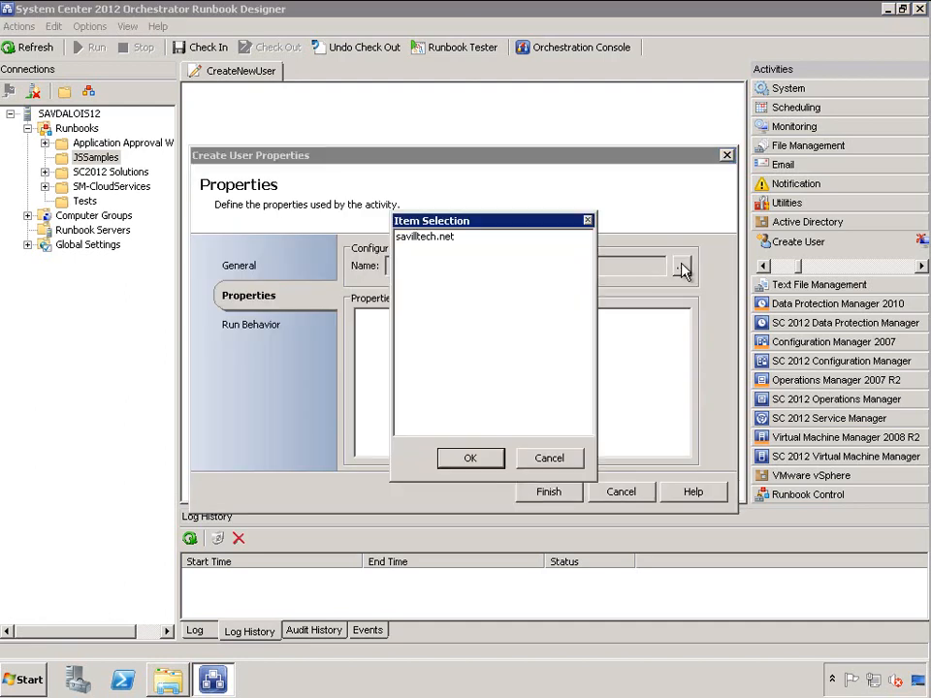
left_click(444, 238)
left_click(470, 459)
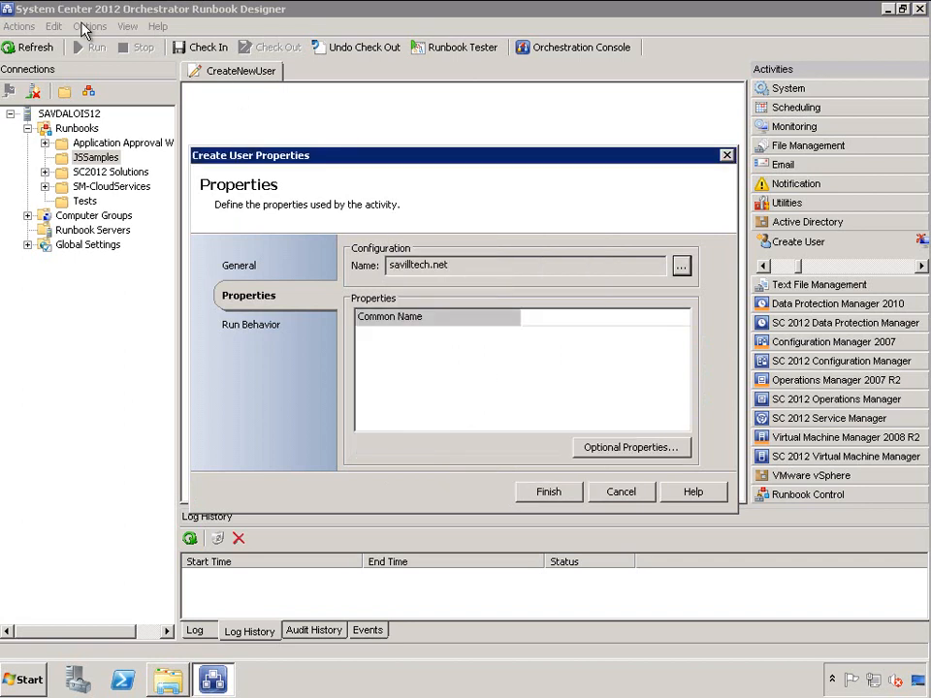
Subscribe Common Name to the UserAlias value published by Initialize Data
left_click(556, 322)
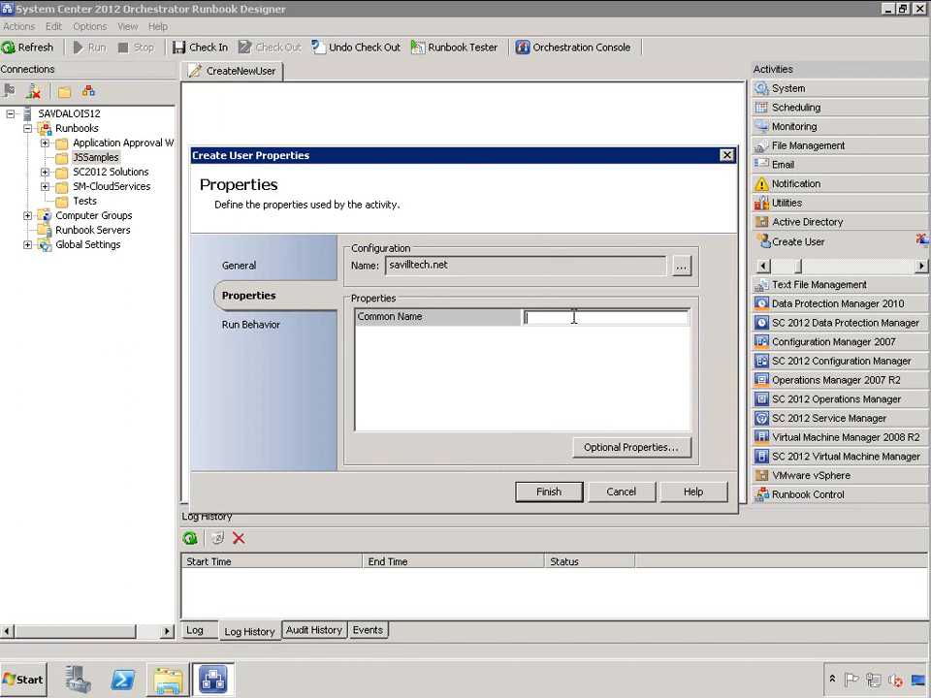
right_click(573, 320)
mouse_move(604, 330)
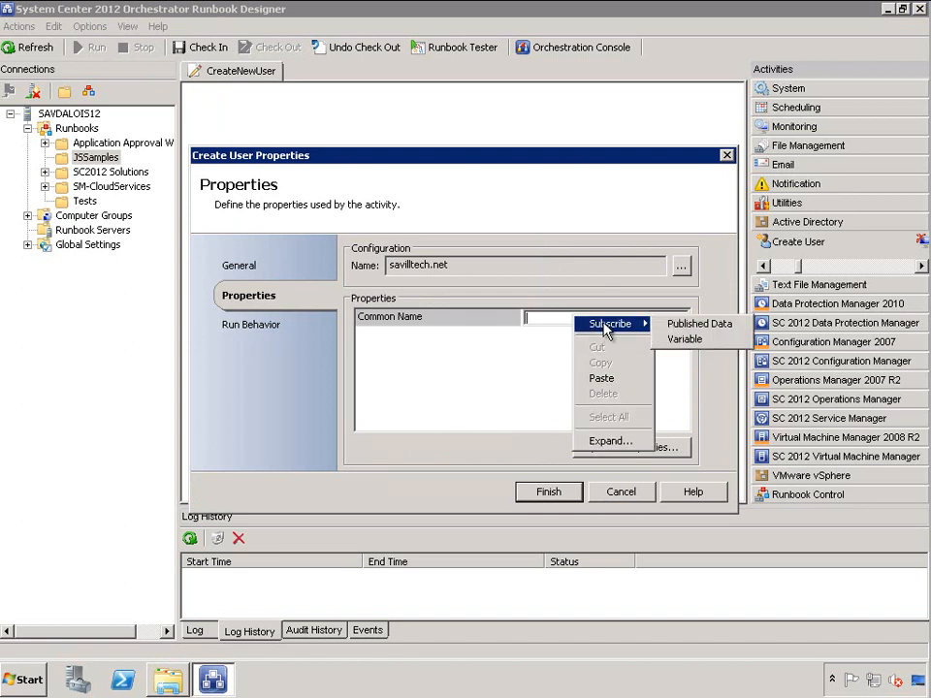
left_click(688, 328)
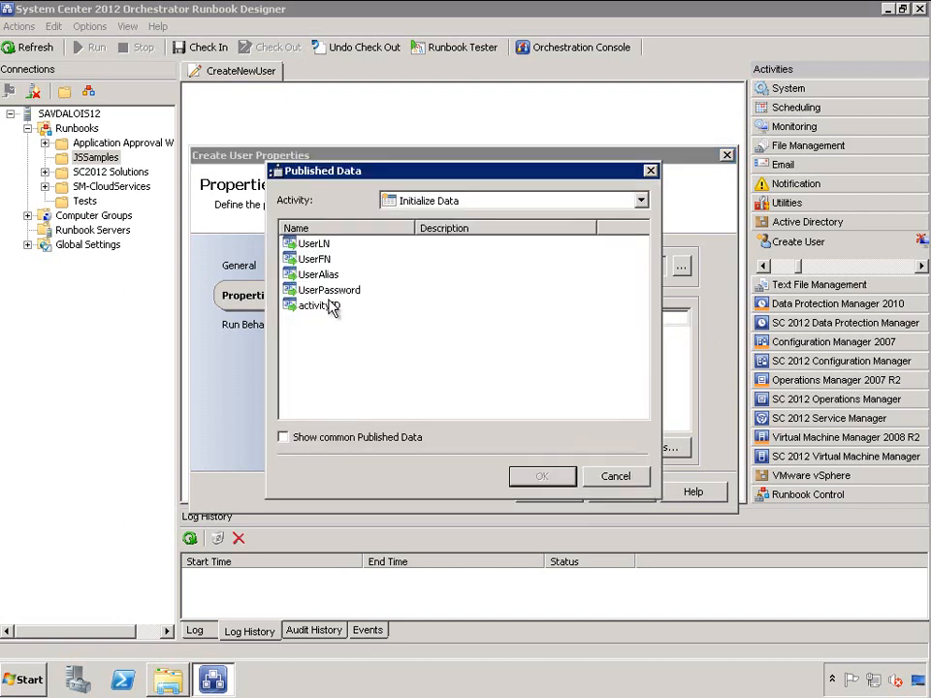
left_click(330, 276)
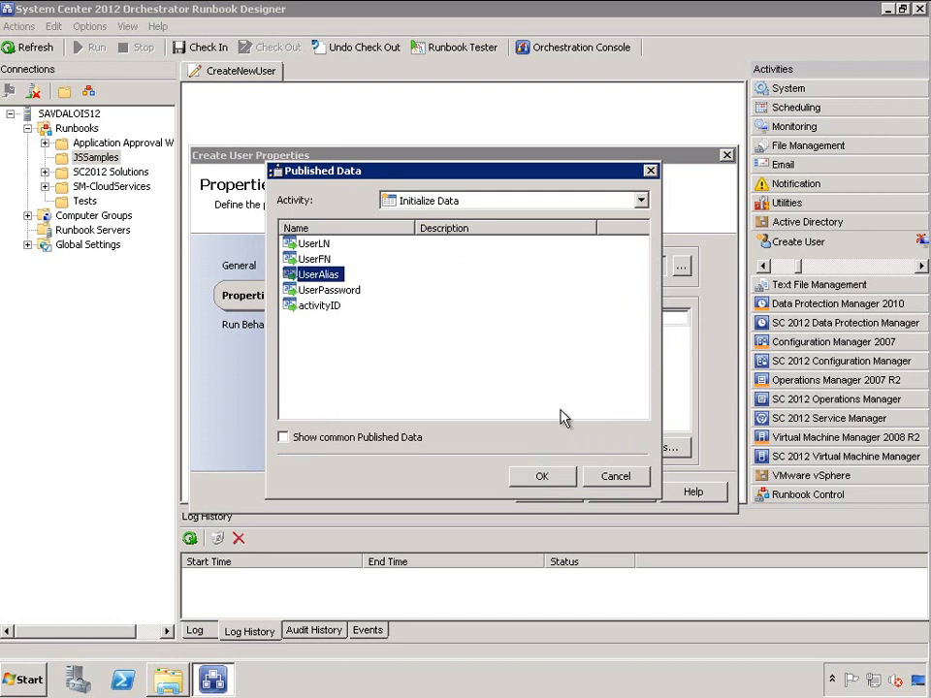
left_click(542, 477)
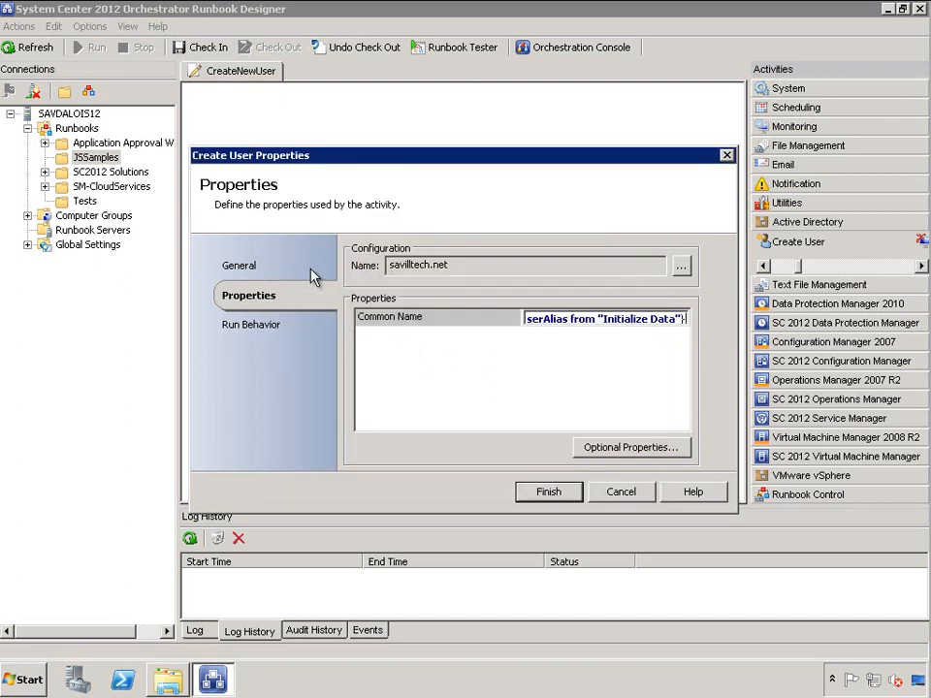
left_click(621, 447)
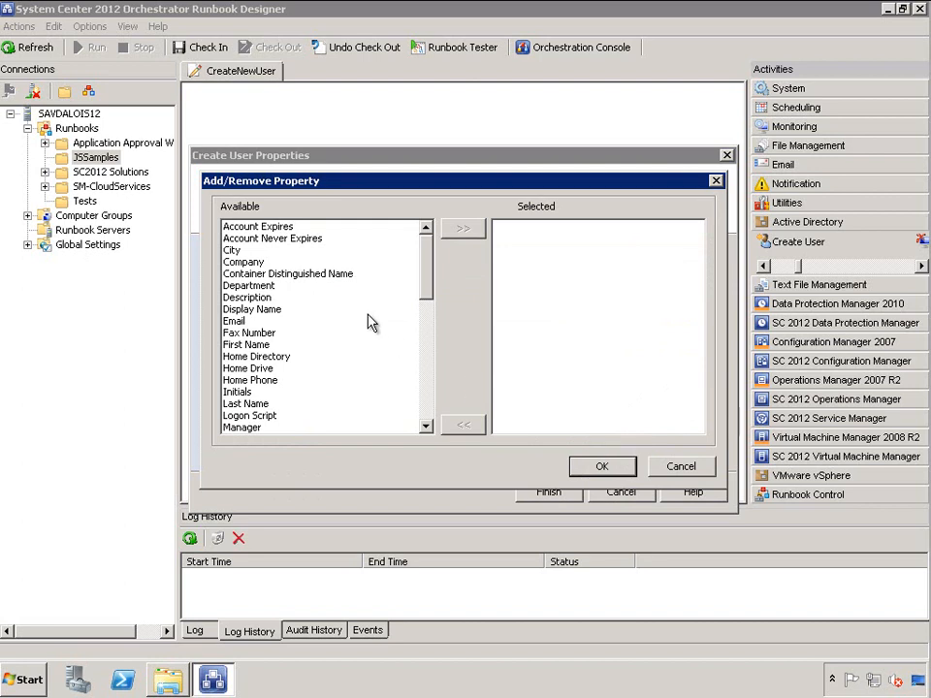
Add First Name, Last Name and Password to Create User's selected properties
left_click(254, 345)
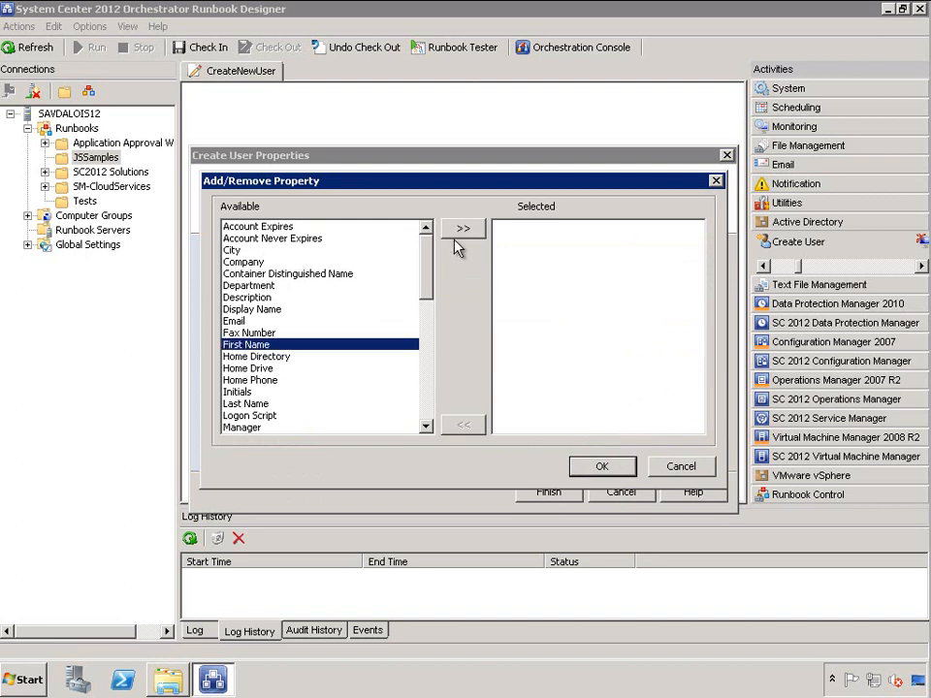
left_click(456, 229)
left_click(254, 392)
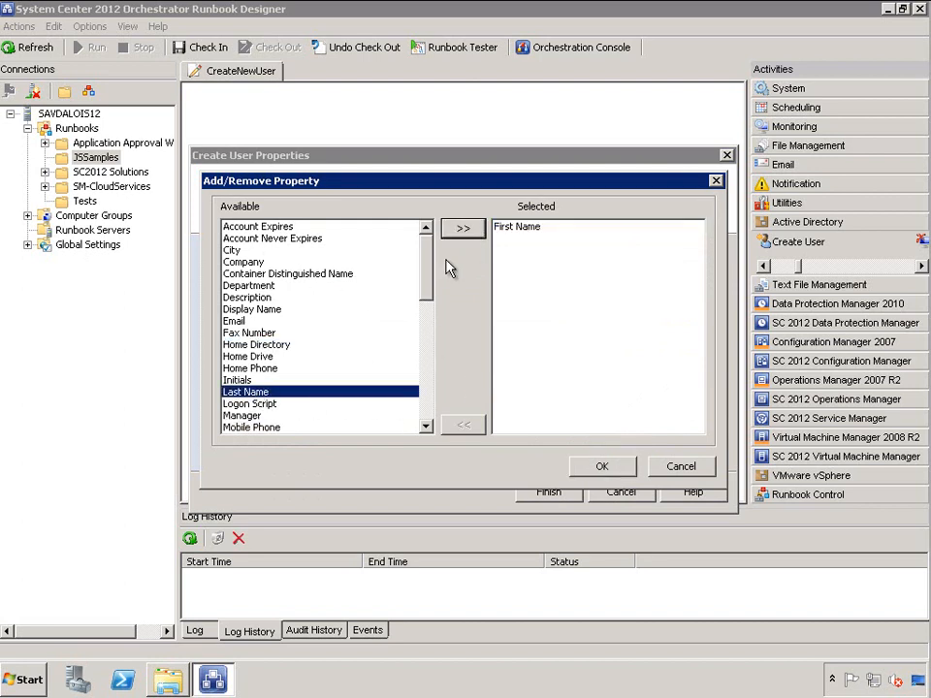
left_click(464, 230)
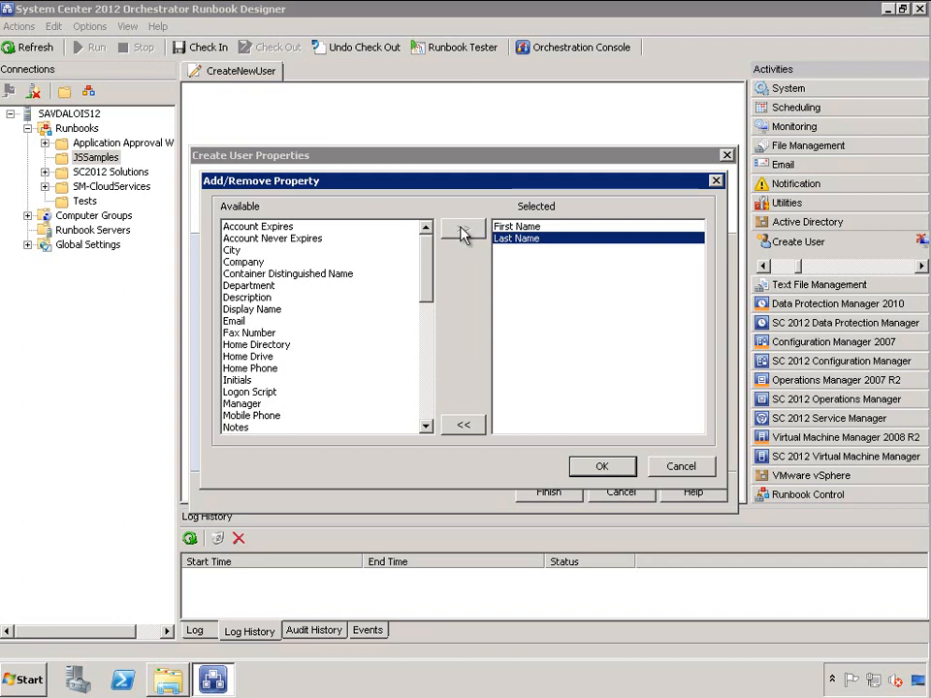
scroll(388, 383, "down", 6)
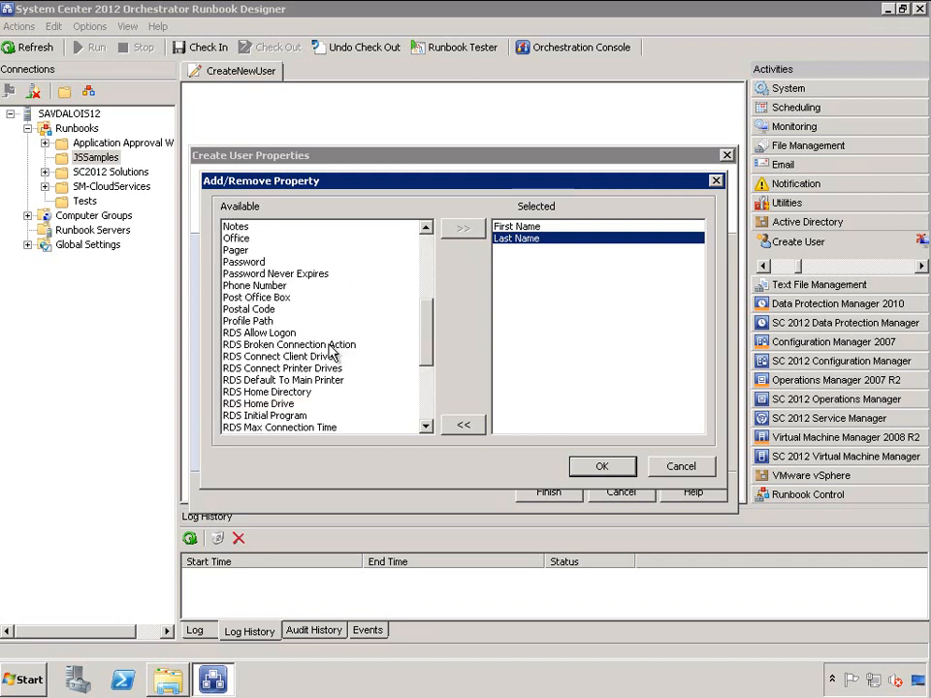
left_click(244, 262)
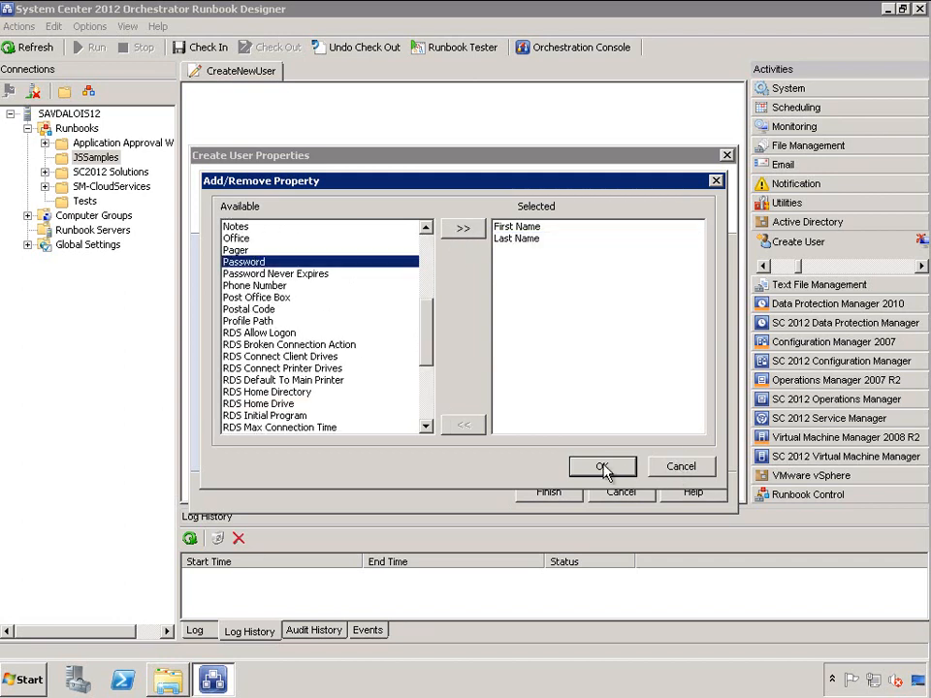
left_click(472, 233)
left_click(601, 466)
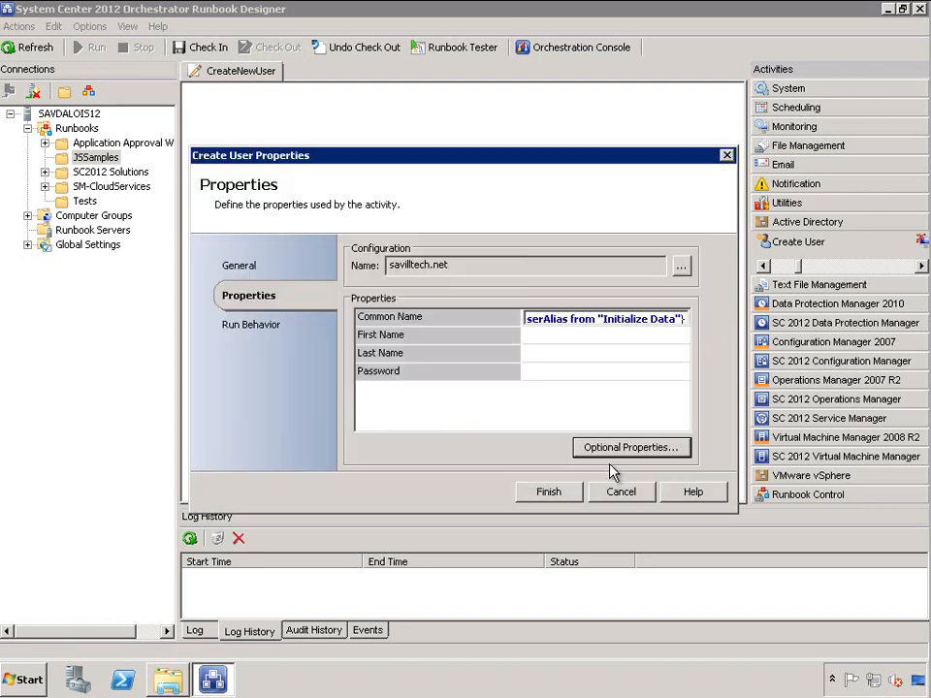
left_click(563, 335)
right_click(564, 337)
Subscribe First Name to UserFN and Last Name to UserLN from Initialize Data
mouse_move(621, 348)
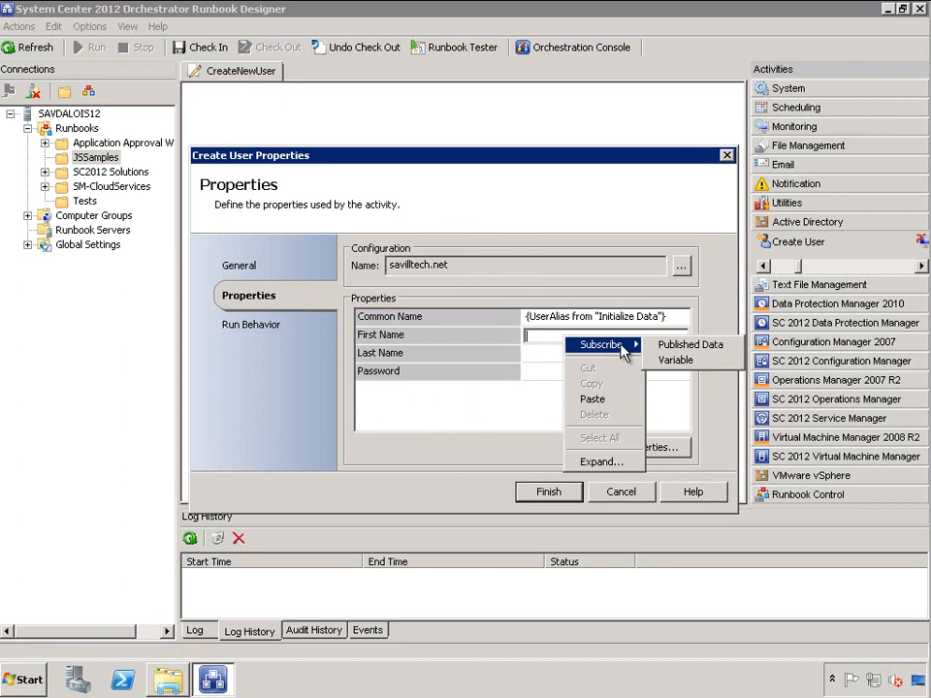
left_click(674, 347)
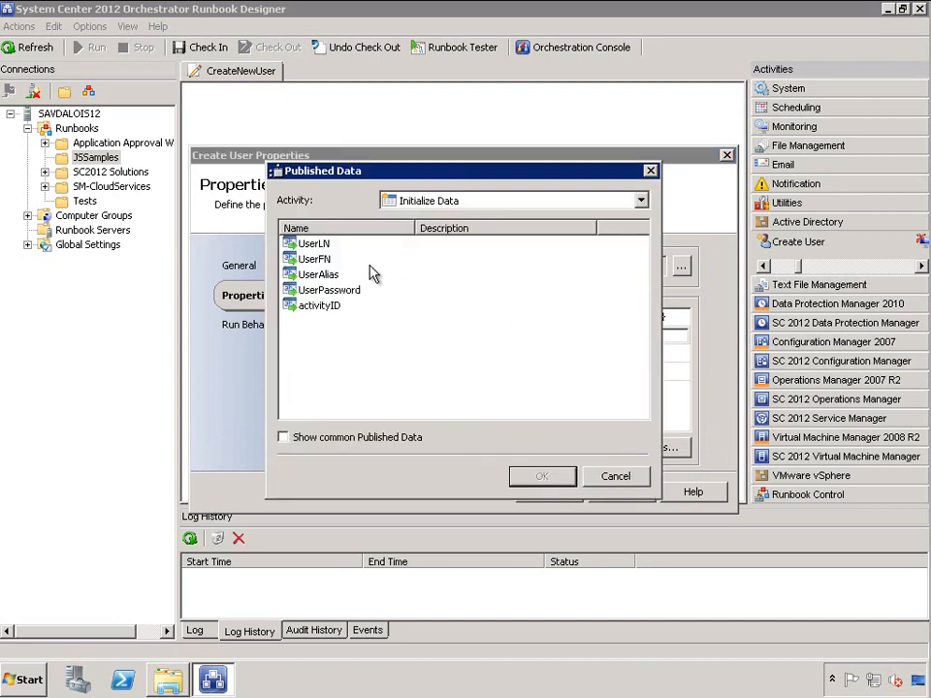
left_click_drag(376, 183, 580, 206)
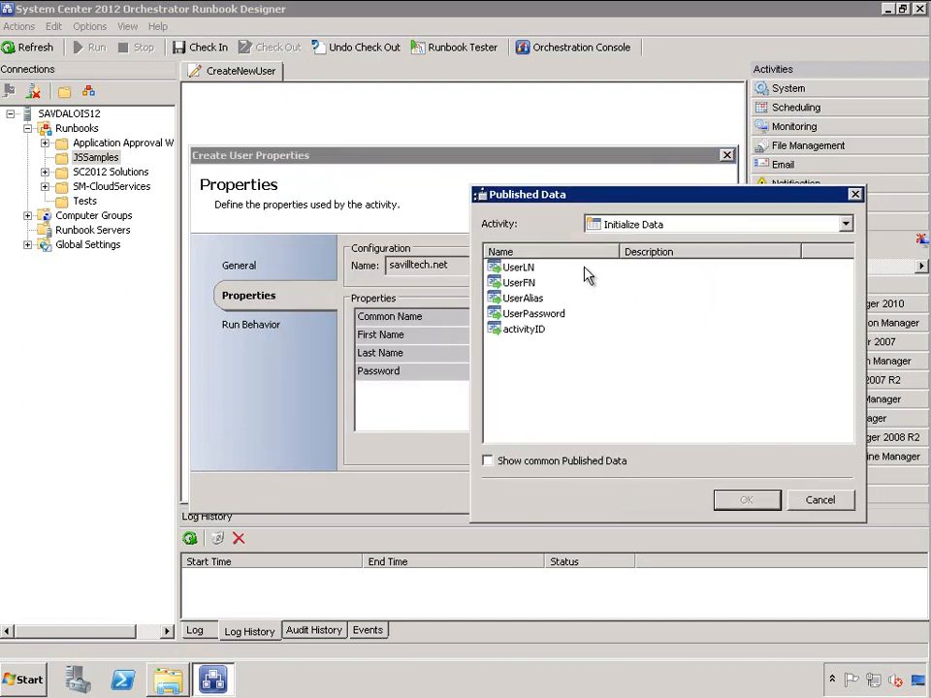
left_click(520, 282)
left_click(742, 500)
left_click(618, 353)
right_click(594, 354)
mouse_move(631, 364)
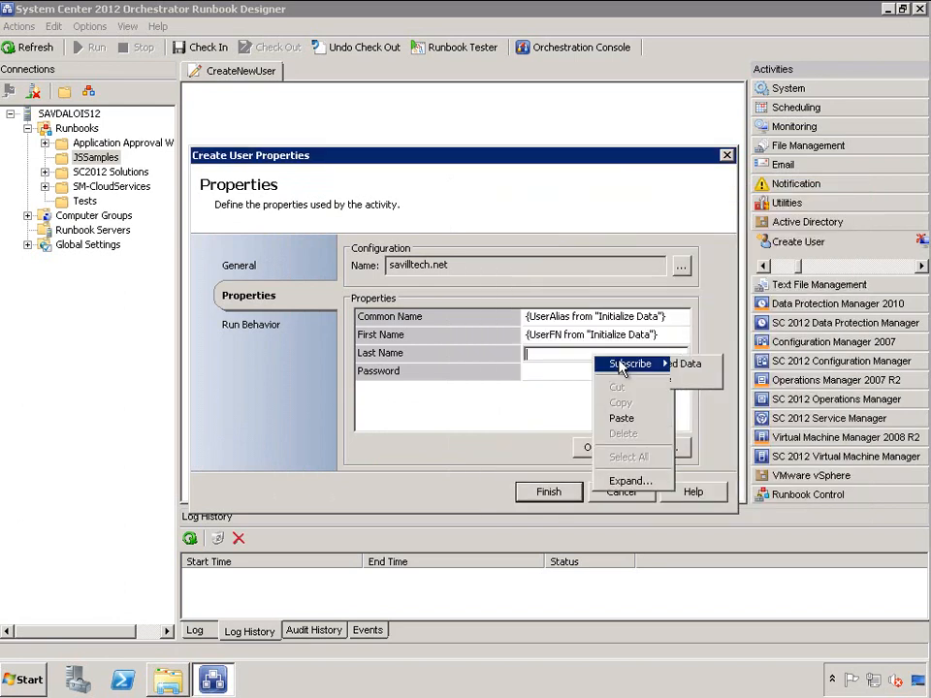
left_click(689, 365)
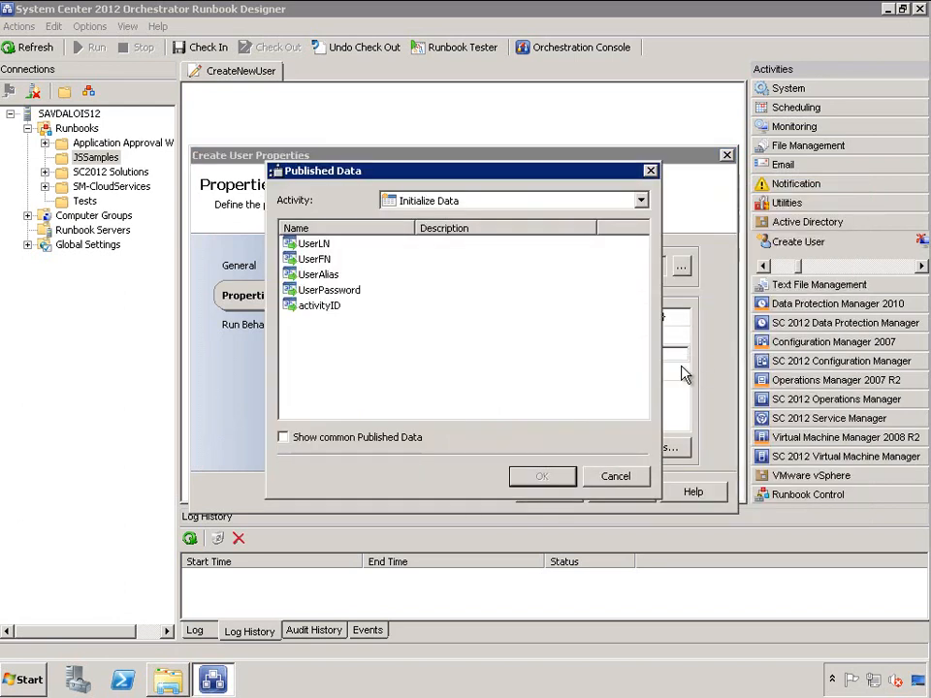
left_click(314, 243)
left_click(560, 479)
Subscribe Password to UserPassword and finish the Create User settings
left_click(619, 371)
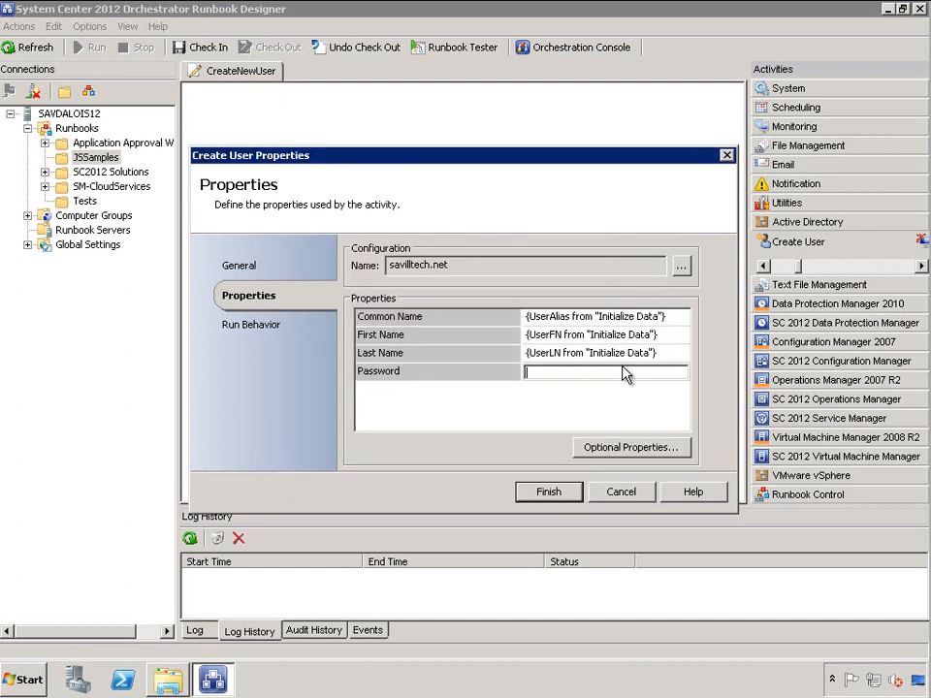
right_click(617, 373)
right_click(508, 372)
mouse_move(621, 379)
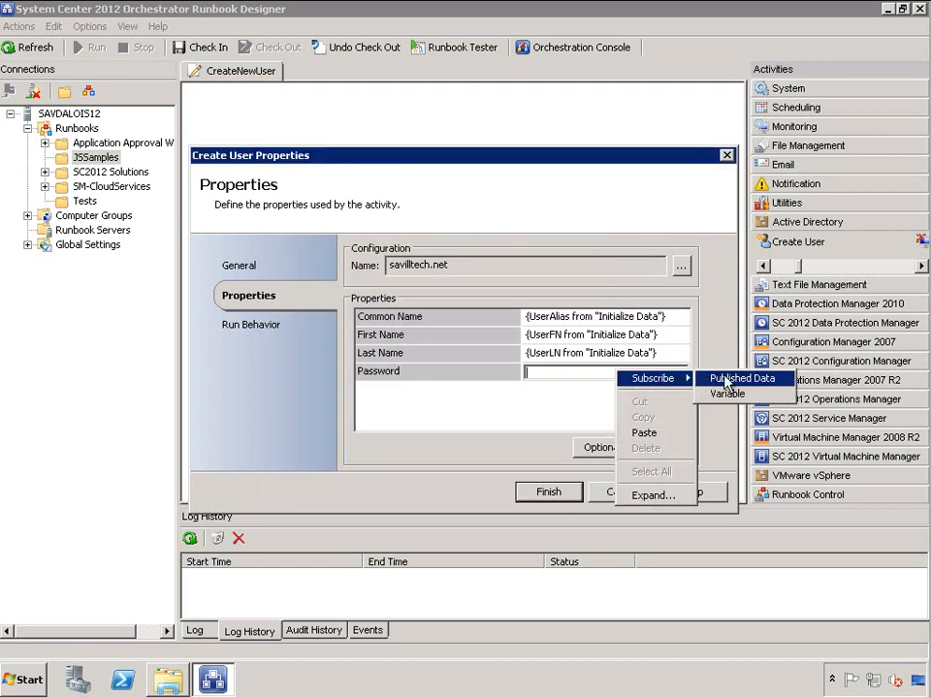
left_click(678, 377)
left_click(328, 290)
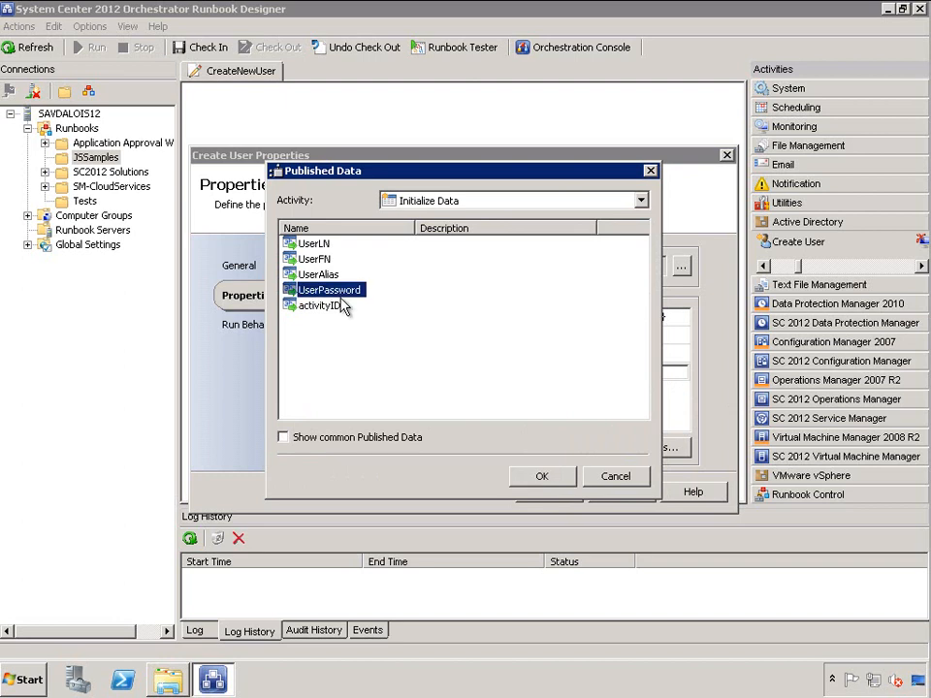
left_click(539, 476)
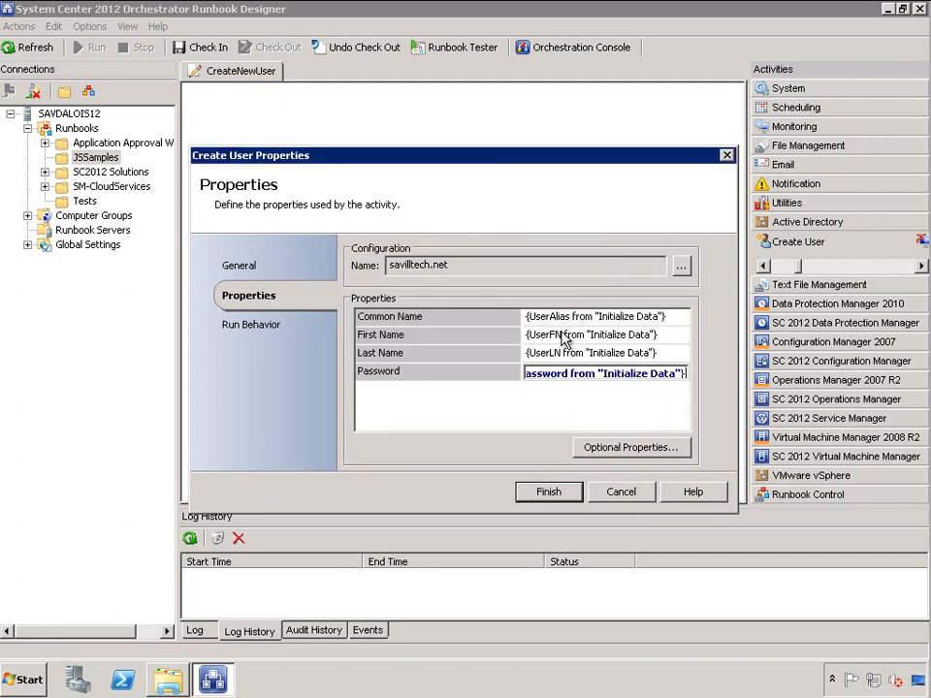
left_click(549, 492)
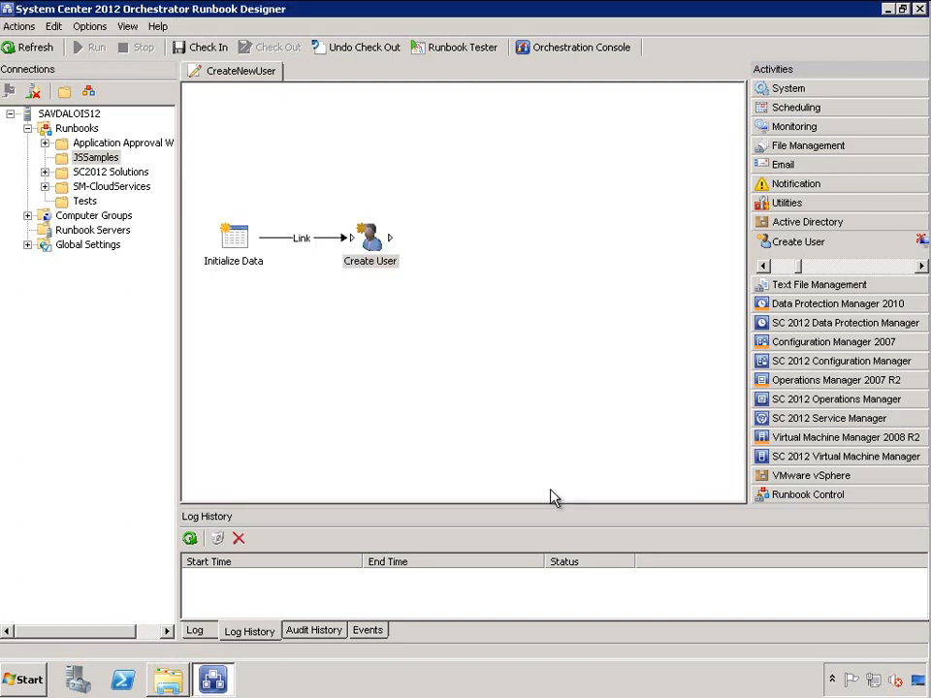
Place an Enable User activity right of Create User and link Create User to it
left_click(854, 267)
left_click(857, 270)
left_click(866, 272)
left_click(870, 271)
left_click(883, 273)
left_click_drag(780, 249, 474, 241)
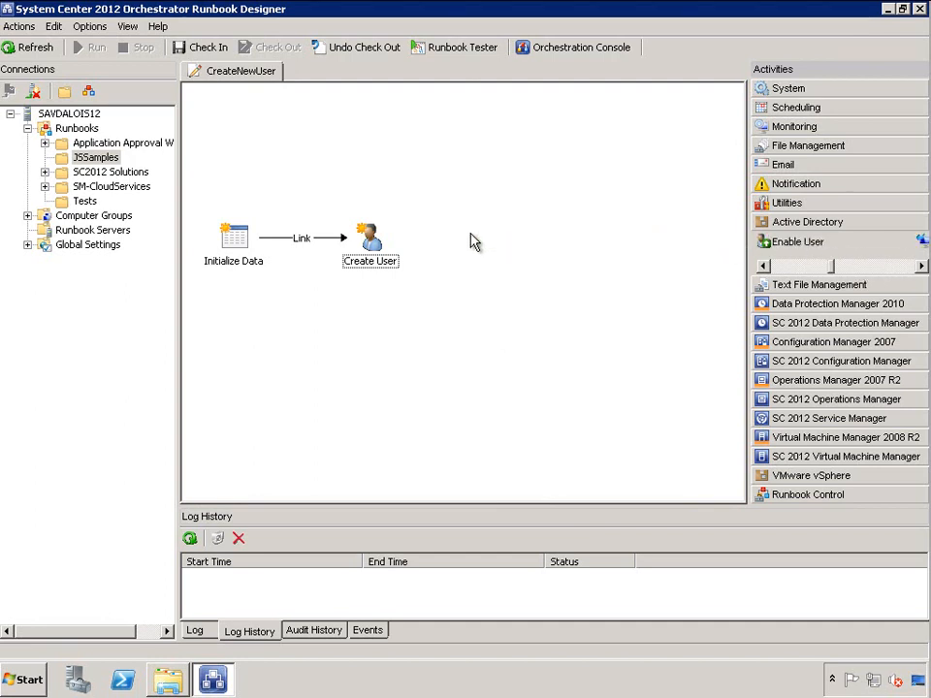
left_click_drag(392, 236, 485, 237)
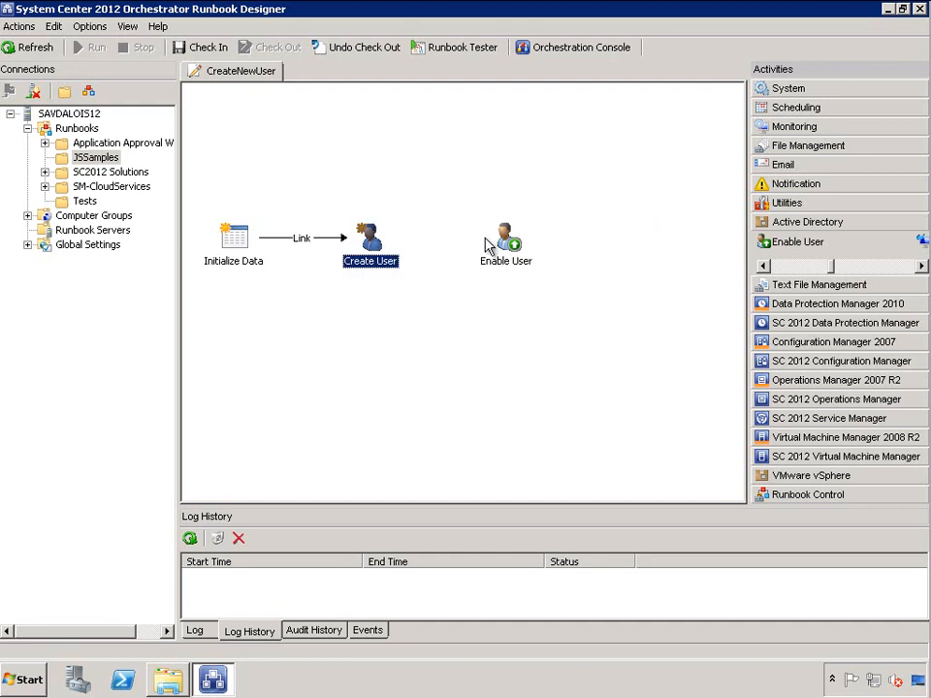
left_click(488, 243)
left_click_drag(389, 243, 495, 243)
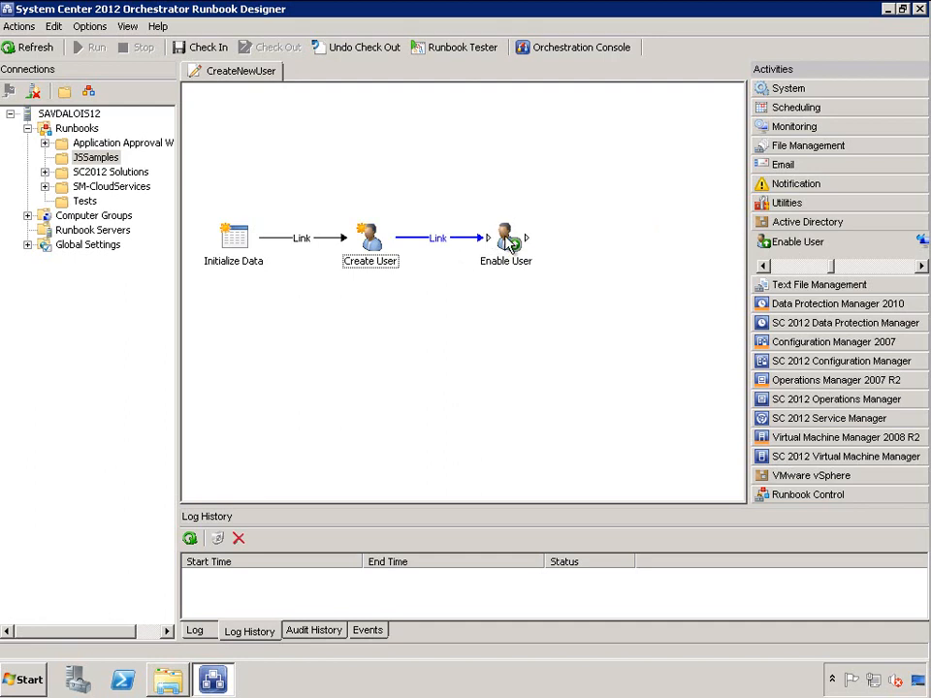
right_click(503, 242)
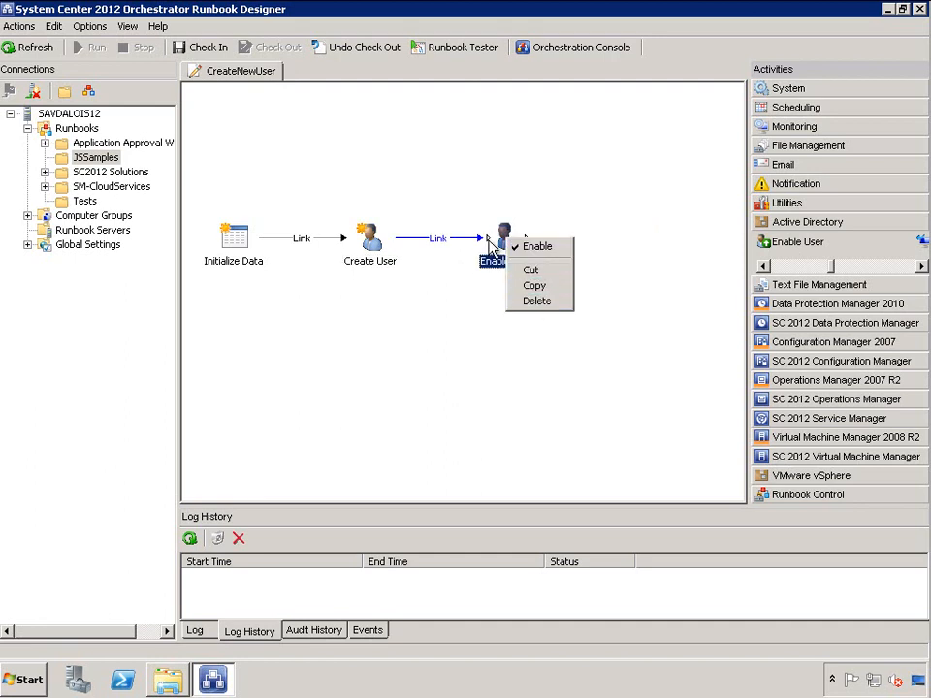
Set the Enable User activity's configuration to savilltech.net
double_click(499, 248)
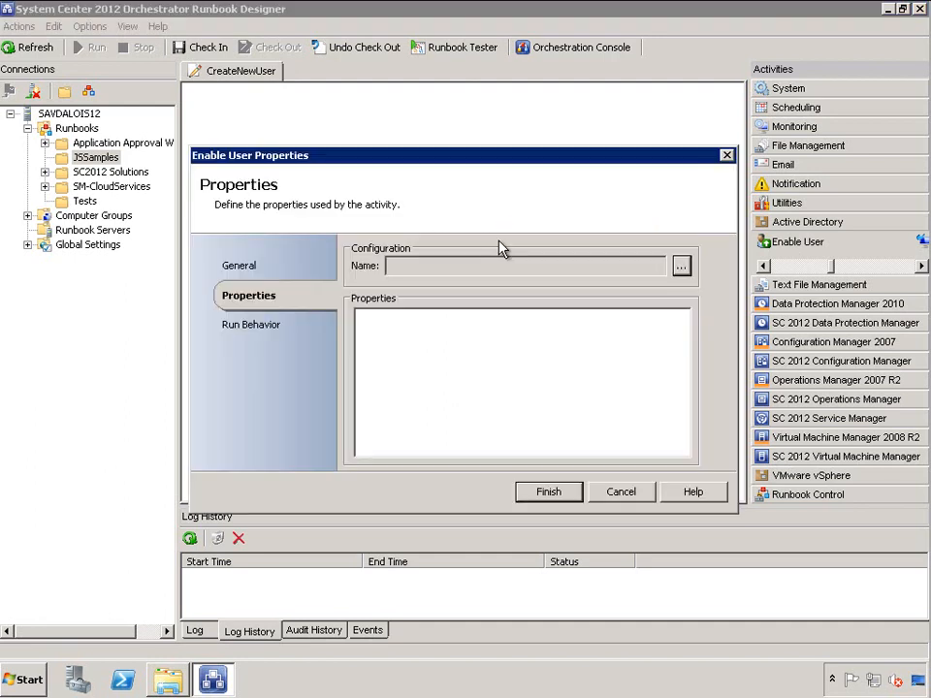
left_click(682, 266)
left_click(427, 237)
left_click(471, 456)
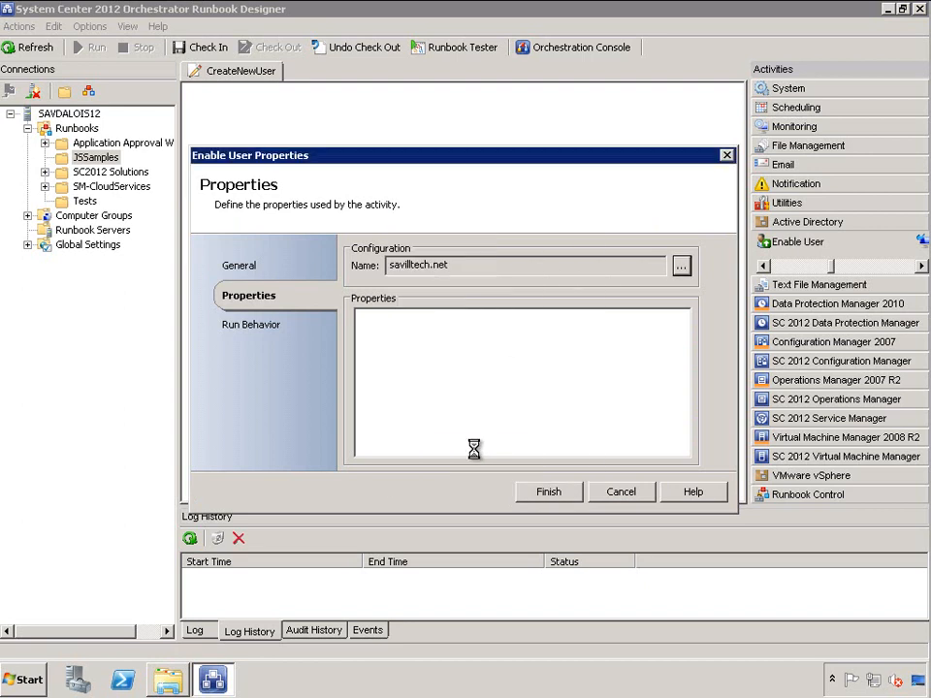
Subscribe Distinguished Name to Create User's published Distinguished Name and save the settings
left_click(580, 319)
right_click(527, 317)
mouse_move(621, 329)
left_click(684, 330)
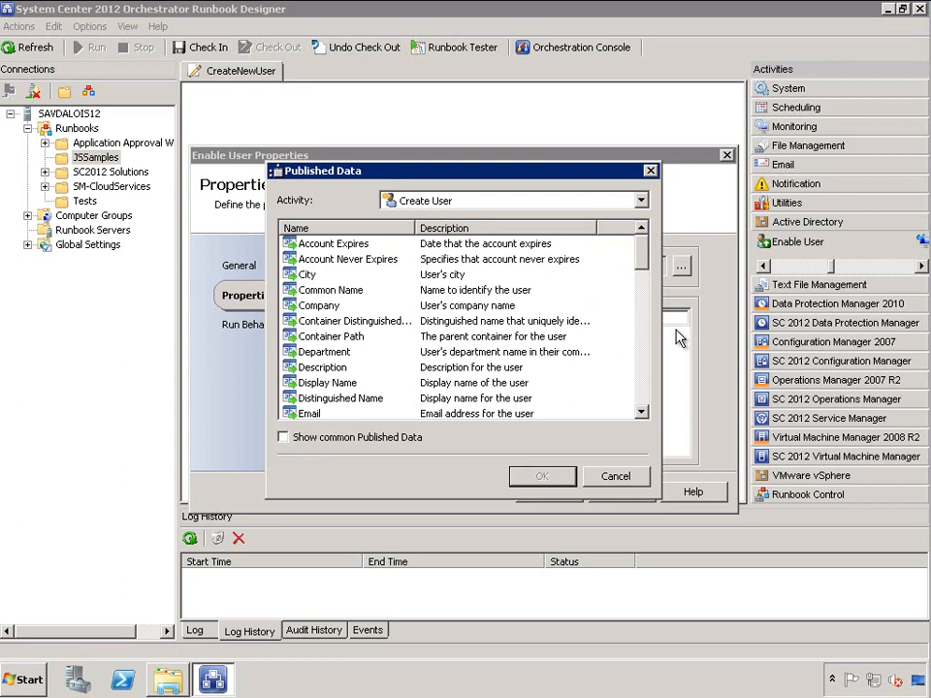
left_click(640, 199)
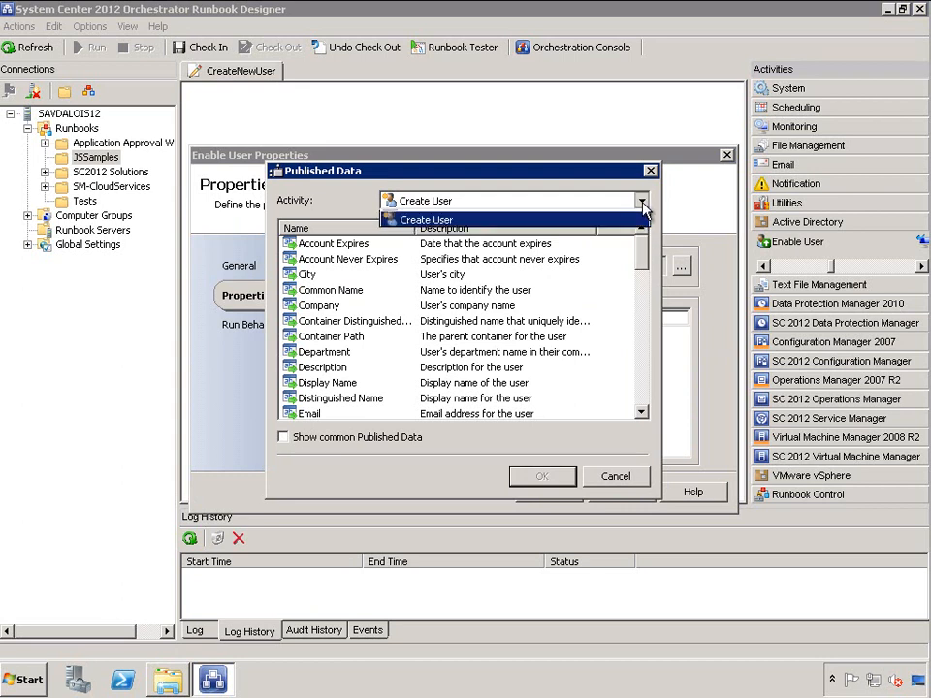
left_click(581, 233)
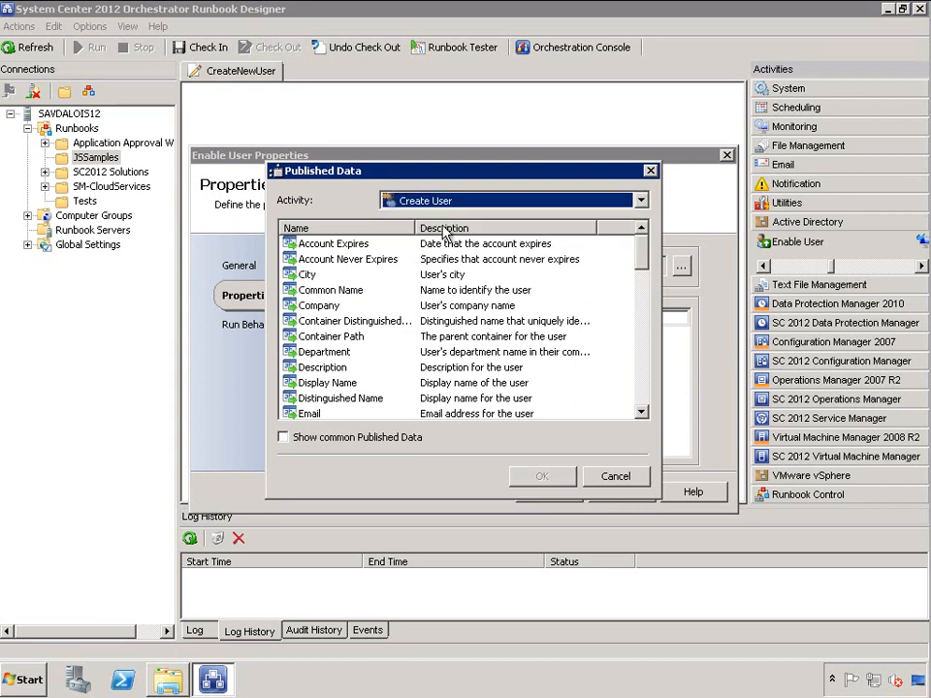
left_click_drag(435, 176, 501, 202)
left_click(397, 427)
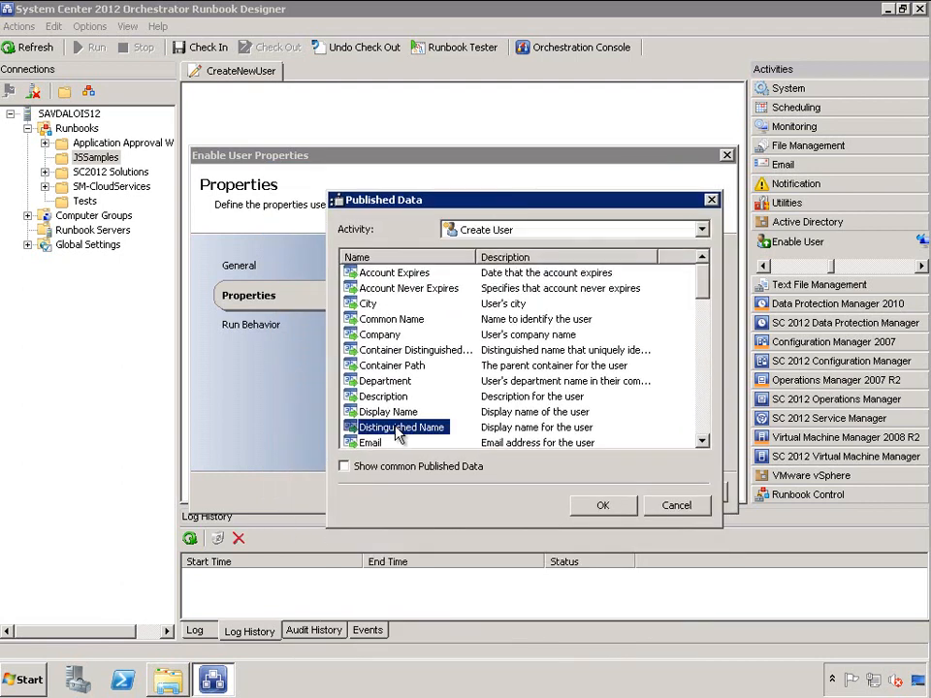
left_click(617, 505)
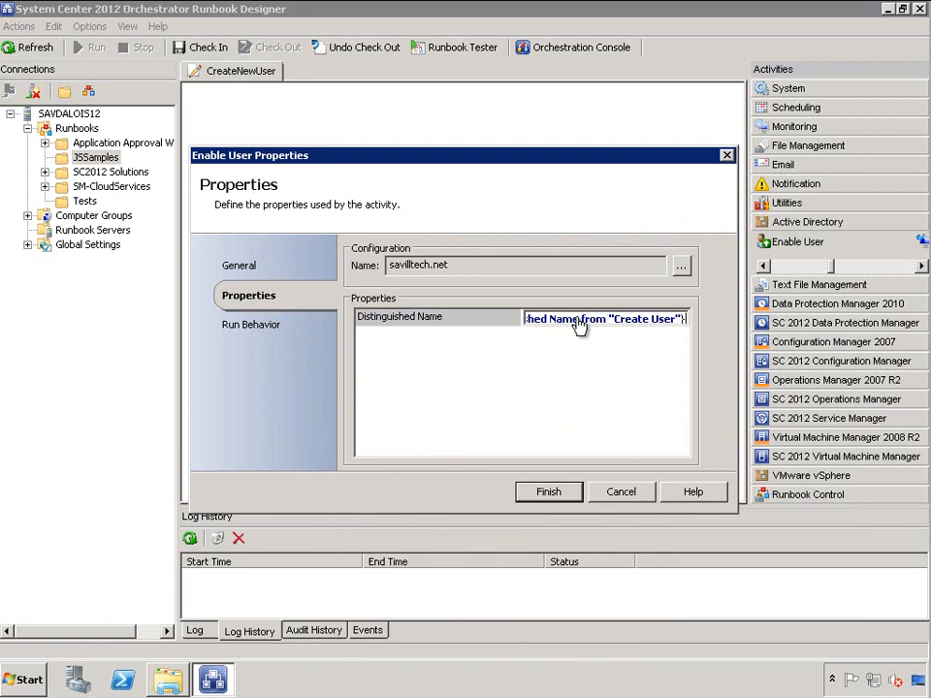
left_click(548, 493)
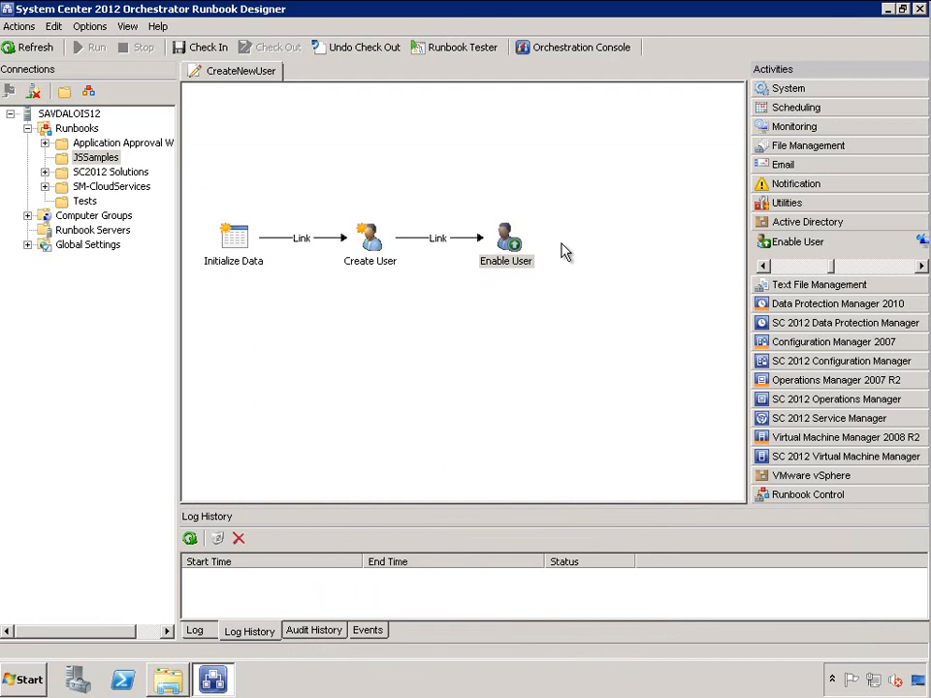
left_click(97, 26)
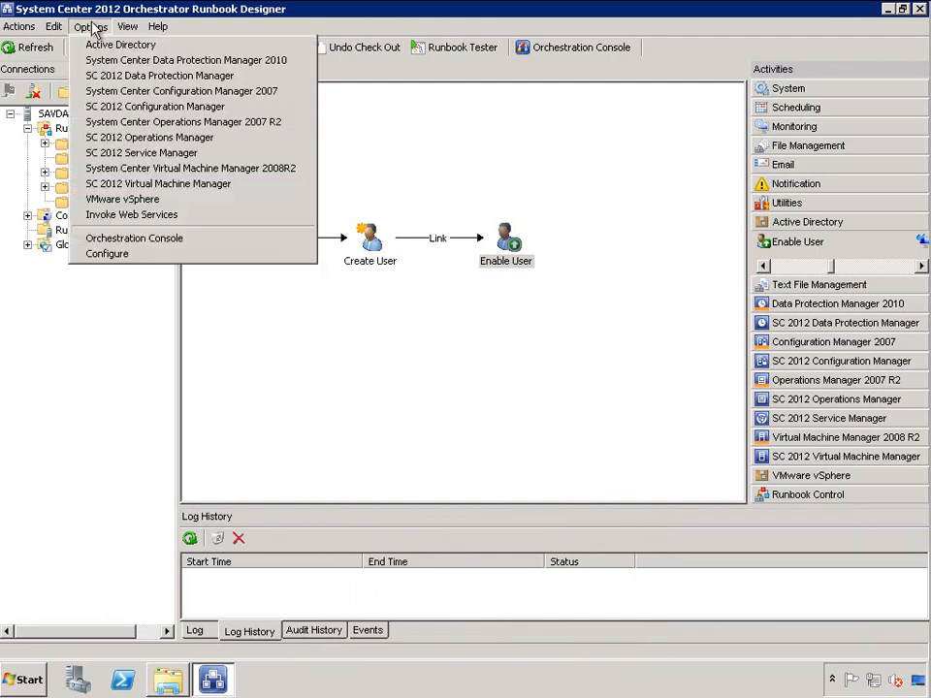
left_click(120, 44)
left_click(397, 280)
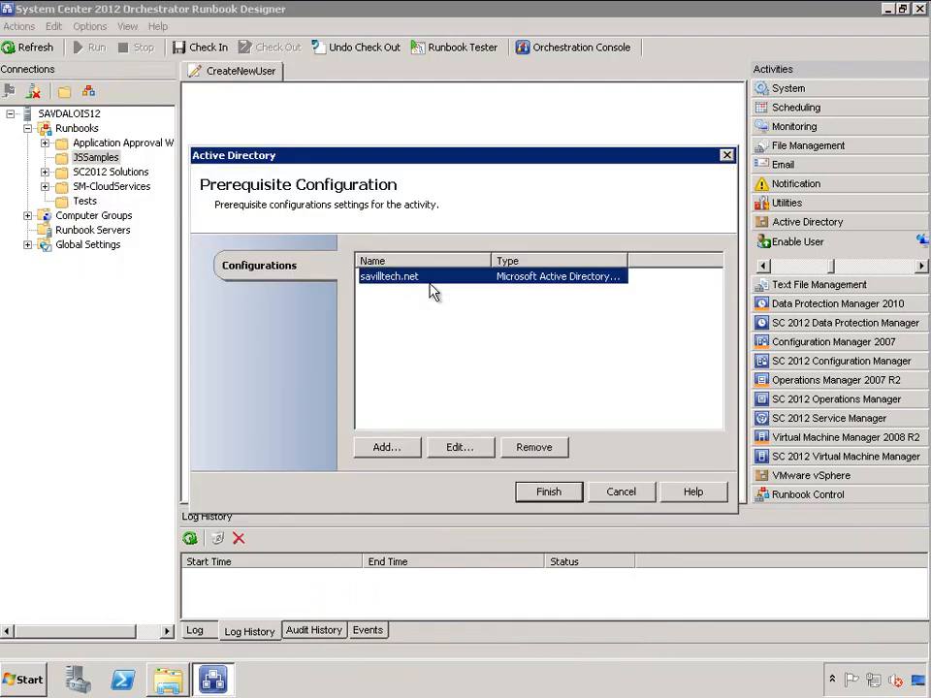
left_click(620, 492)
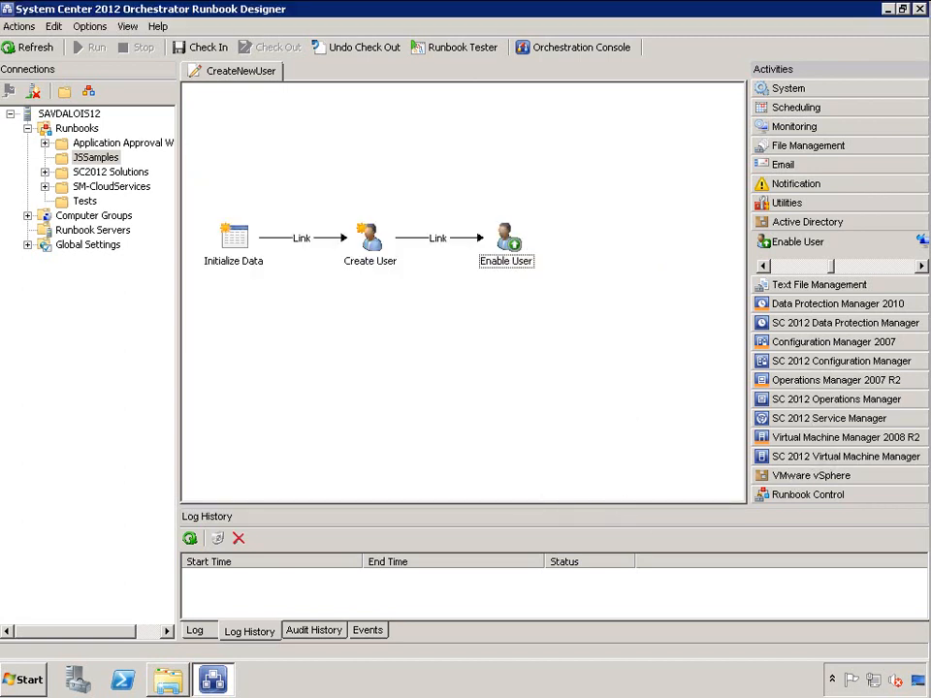
left_click(838, 418)
Place a Service Manager Update Object activity right of Enable User and link to it
left_click_drag(856, 425, 914, 420)
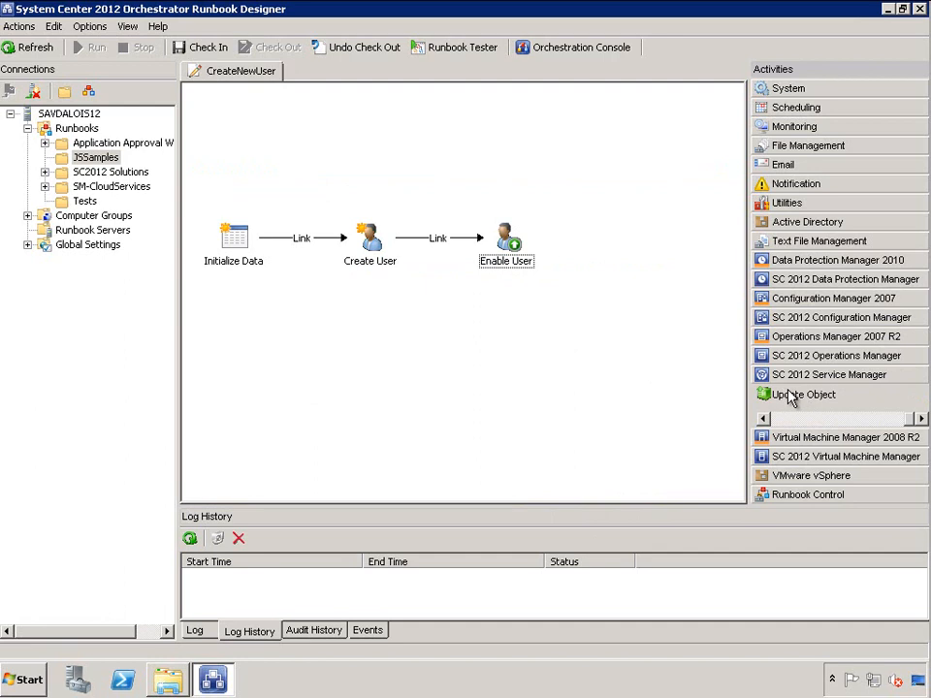
left_click_drag(795, 401, 626, 254)
left_click(513, 243)
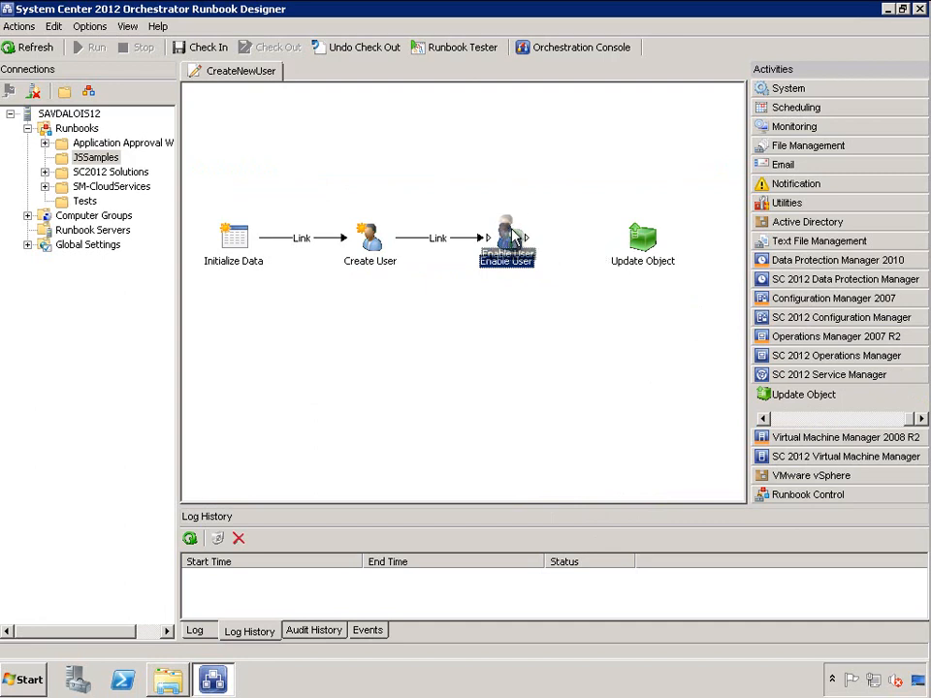
left_click_drag(524, 235, 644, 243)
Set Update Object's connection to savdalsm01.savilltech.net and class to Runbook Automation Activity
double_click(644, 242)
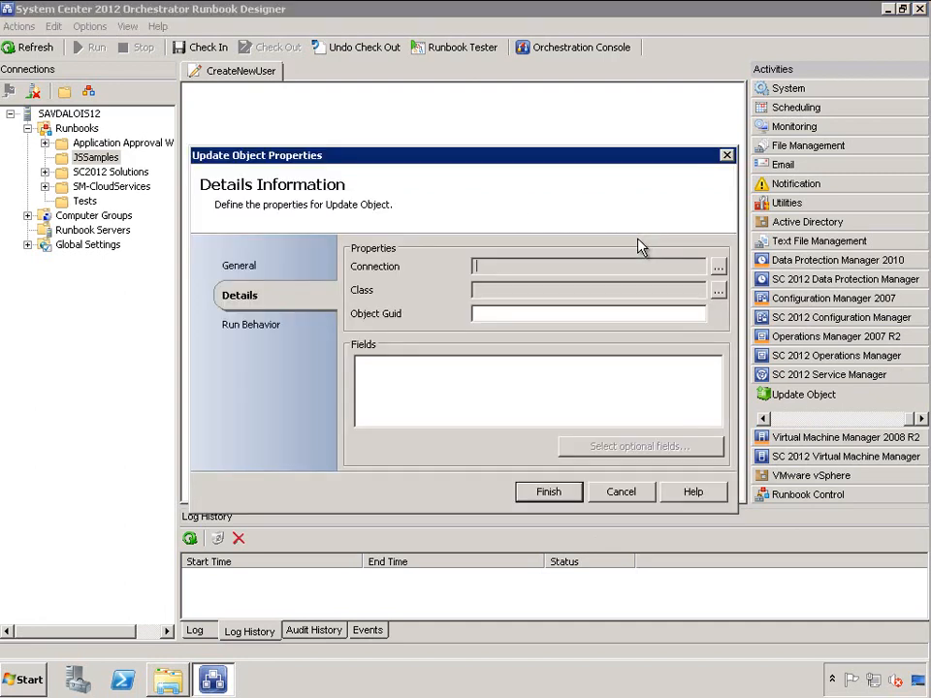
left_click(717, 268)
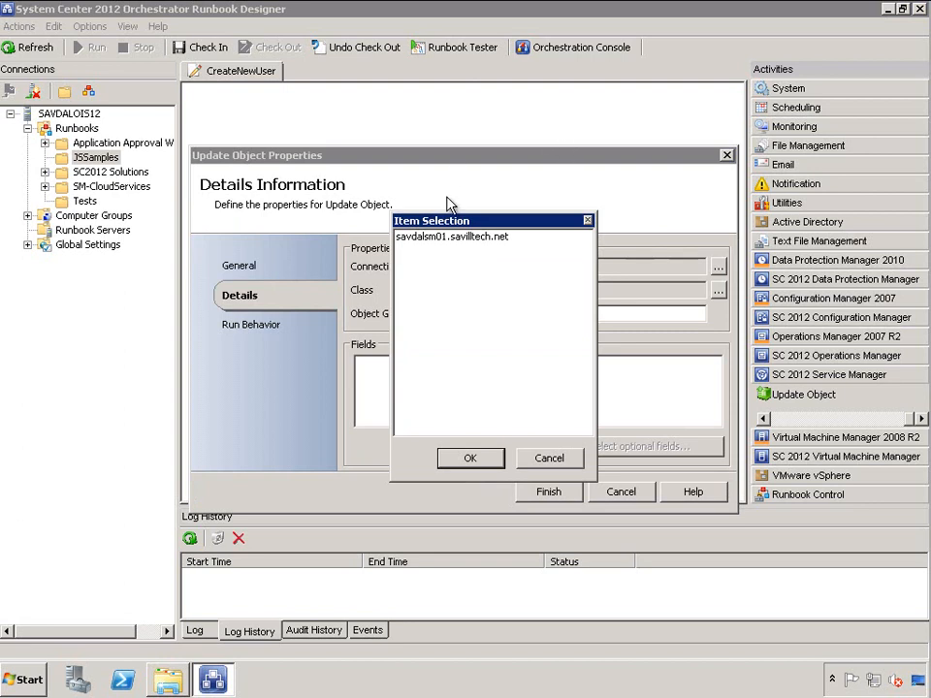
left_click(457, 239)
left_click(471, 457)
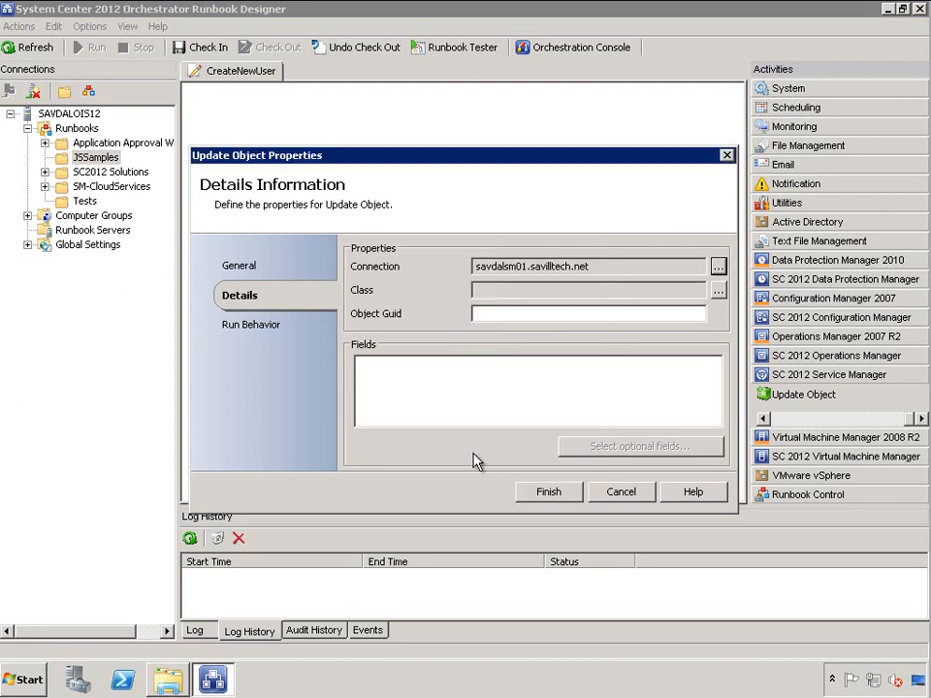
left_click(718, 293)
left_click_drag(585, 247, 586, 355)
left_click(454, 283)
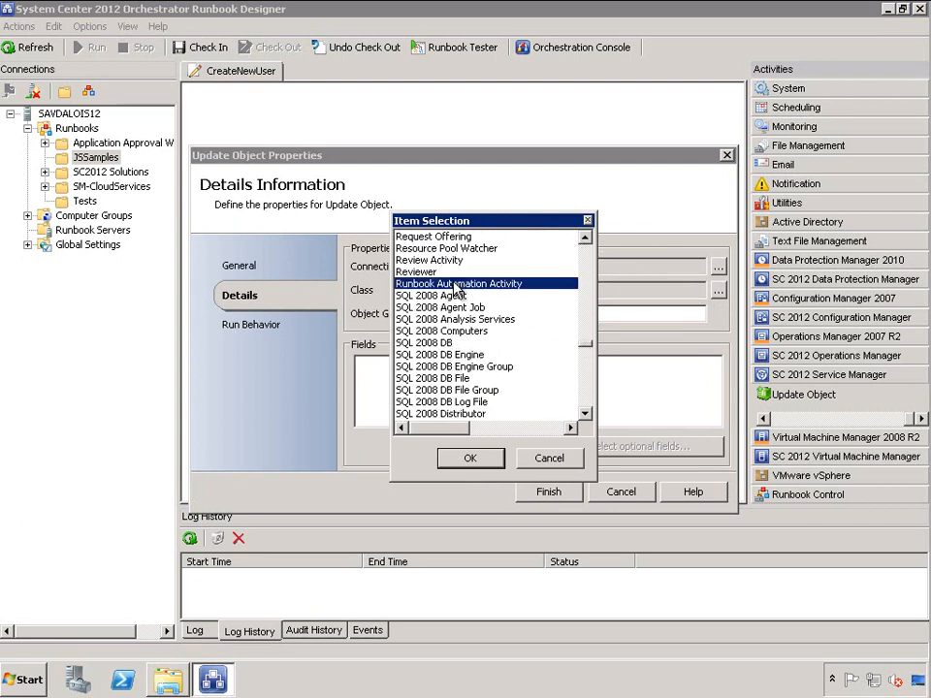
left_click(473, 458)
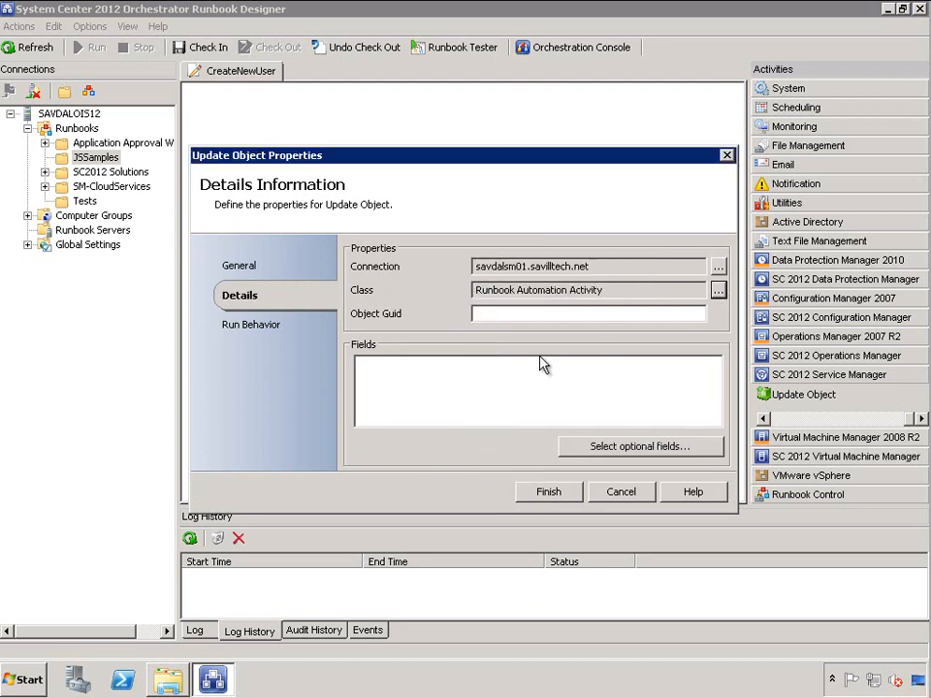
Subscribe Object Guid to the activityID value from Initialize Data
right_click(524, 318)
mouse_move(558, 322)
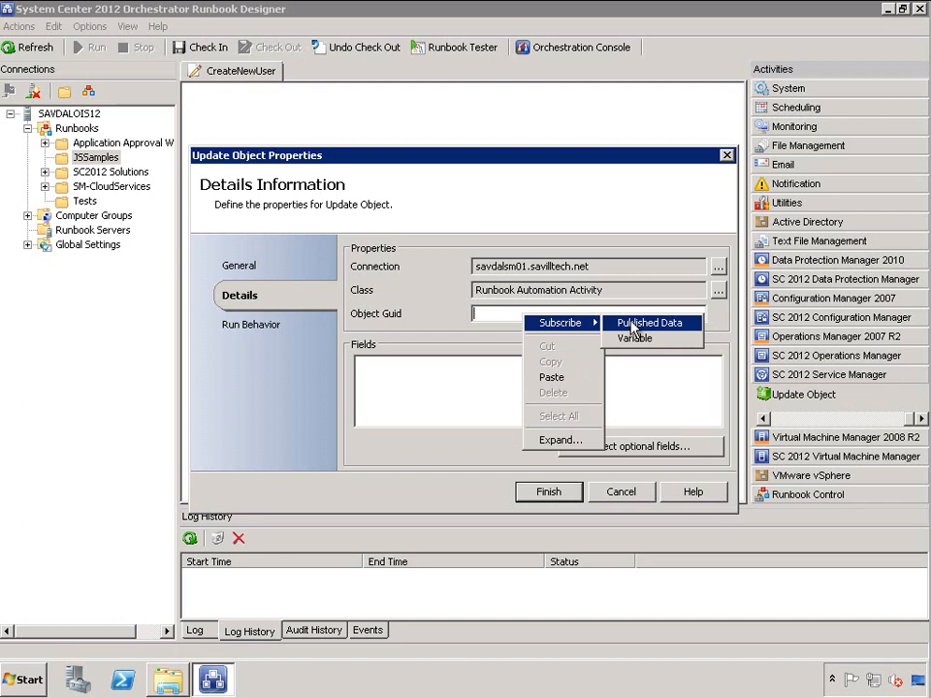
left_click(632, 328)
left_click(494, 204)
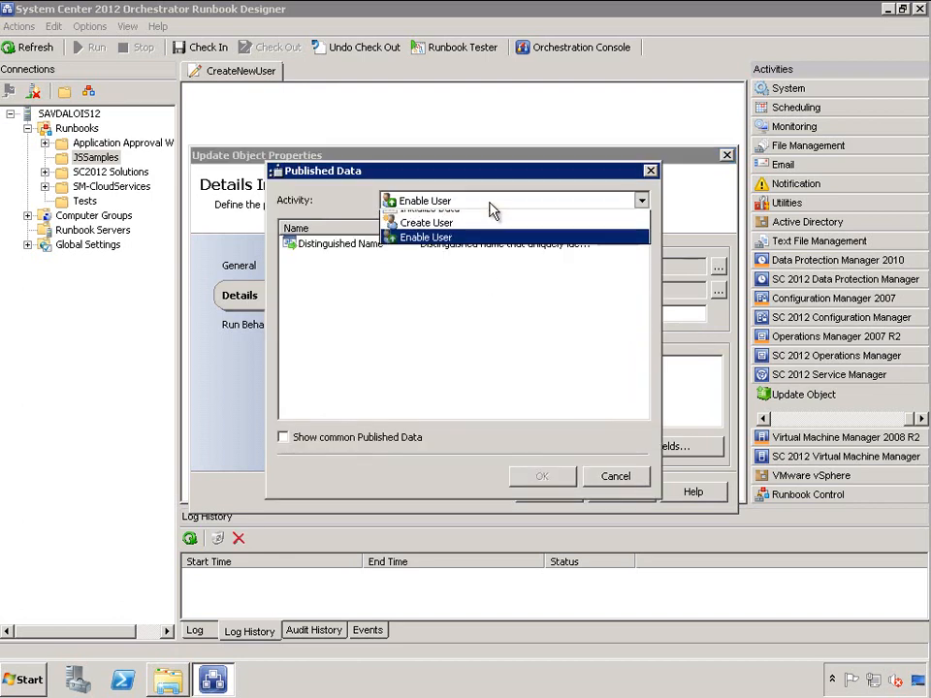
left_click(451, 215)
left_click(322, 306)
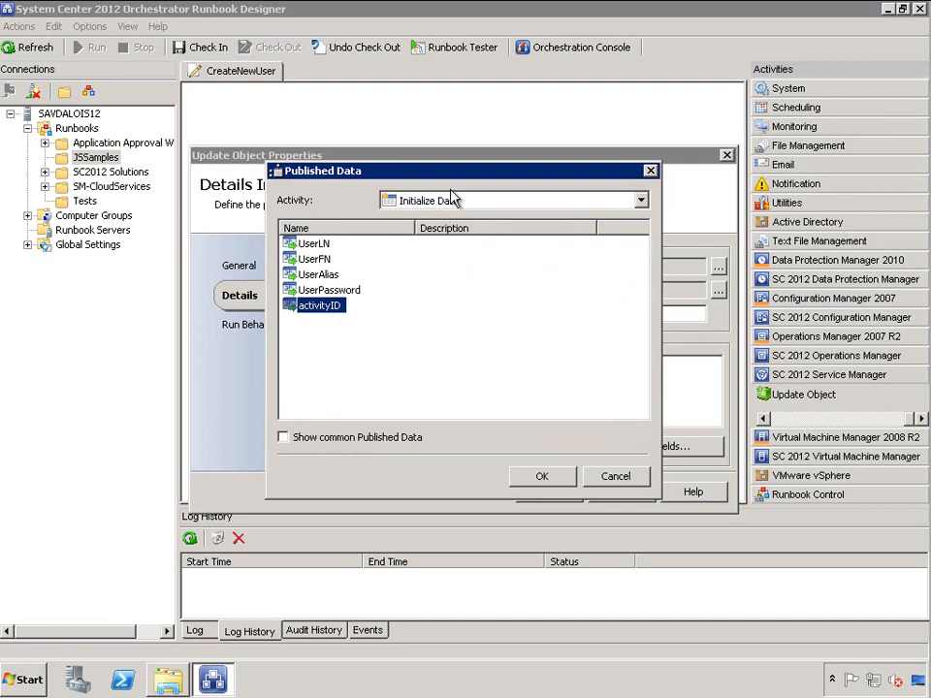
left_click(549, 479)
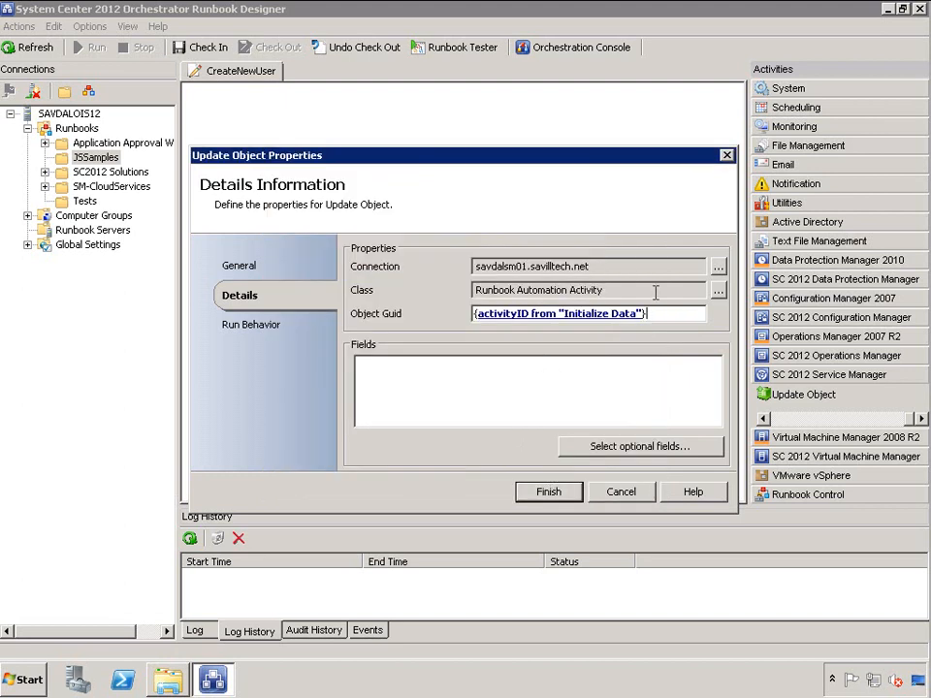
Add the optional LongText1 field to the Update Object's fields to update
left_click(604, 452)
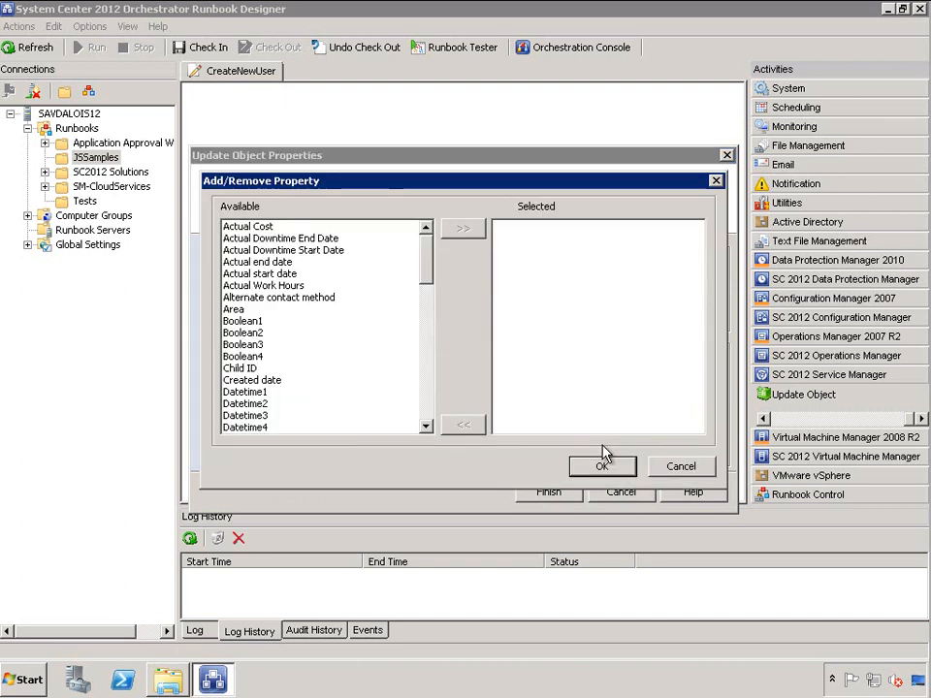
left_click_drag(430, 254, 424, 322)
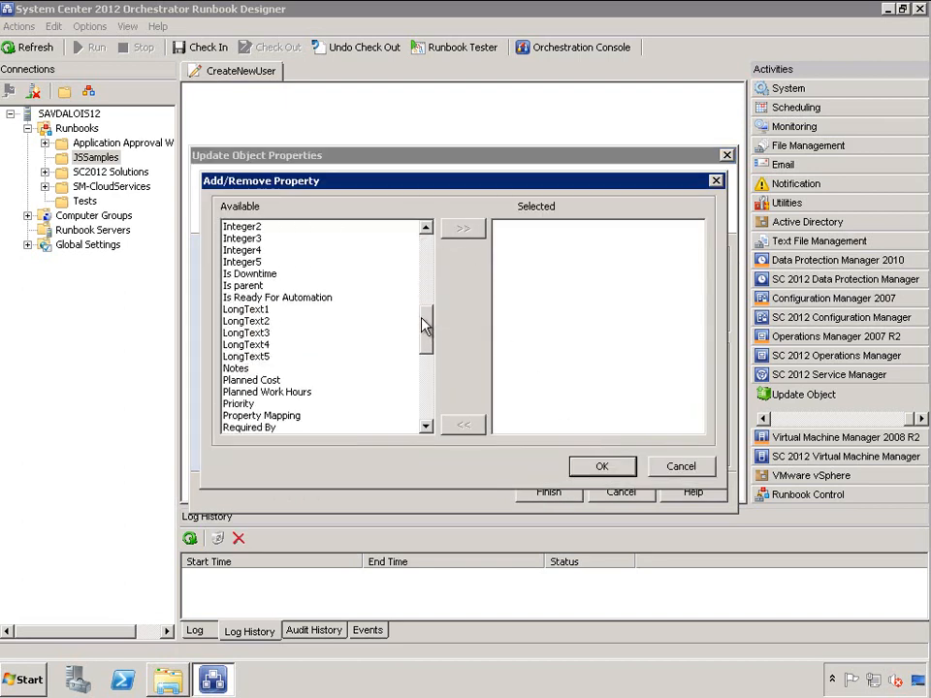
left_click(258, 310)
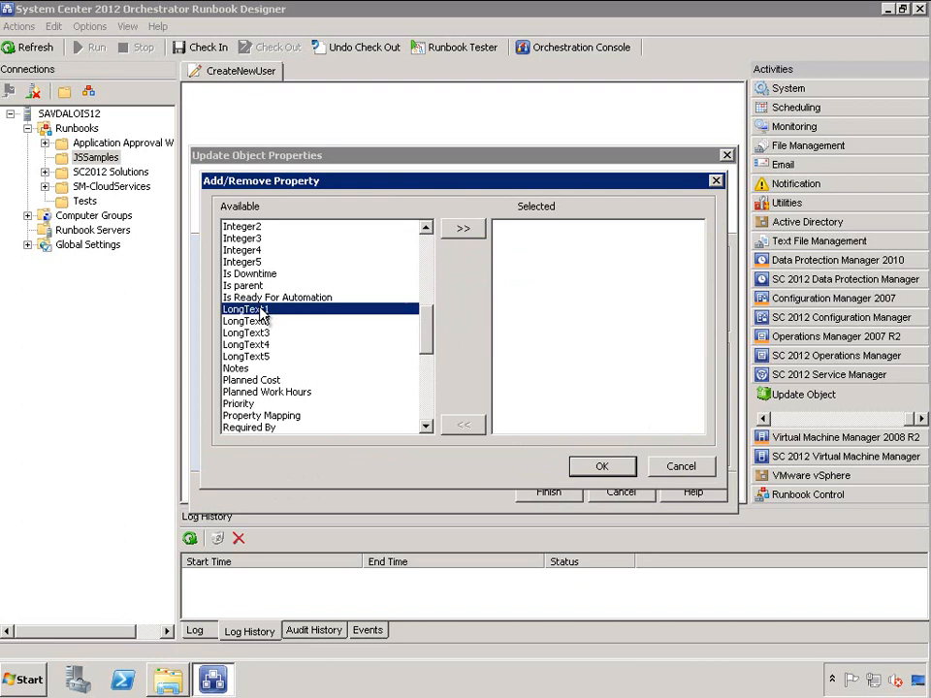
left_click(465, 232)
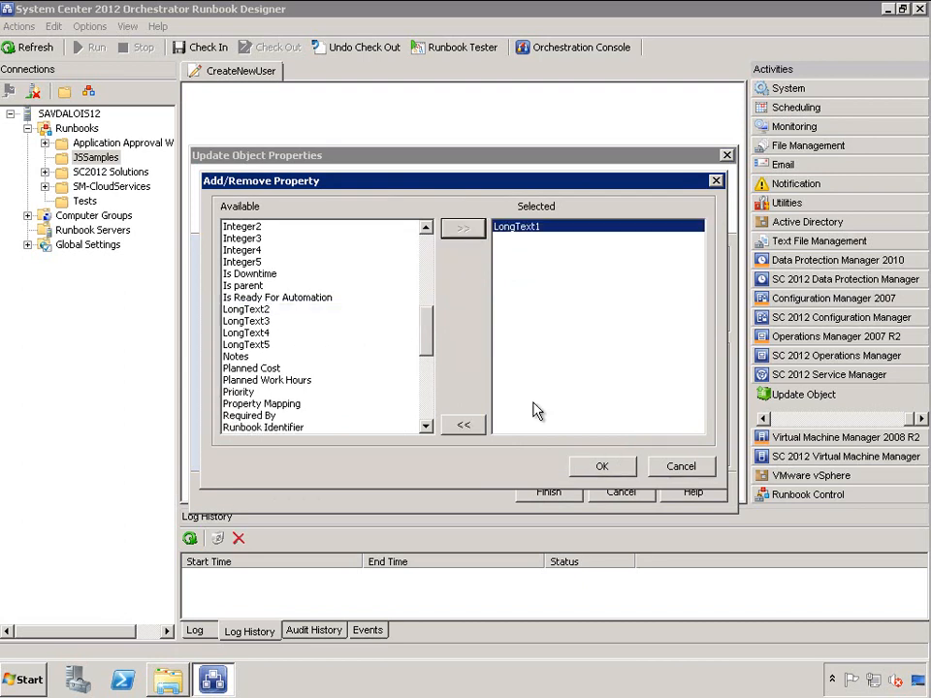
left_click(600, 468)
Fill LongText1 with Enable User's Activity status published data and finish the Update Object properties
left_click(574, 363)
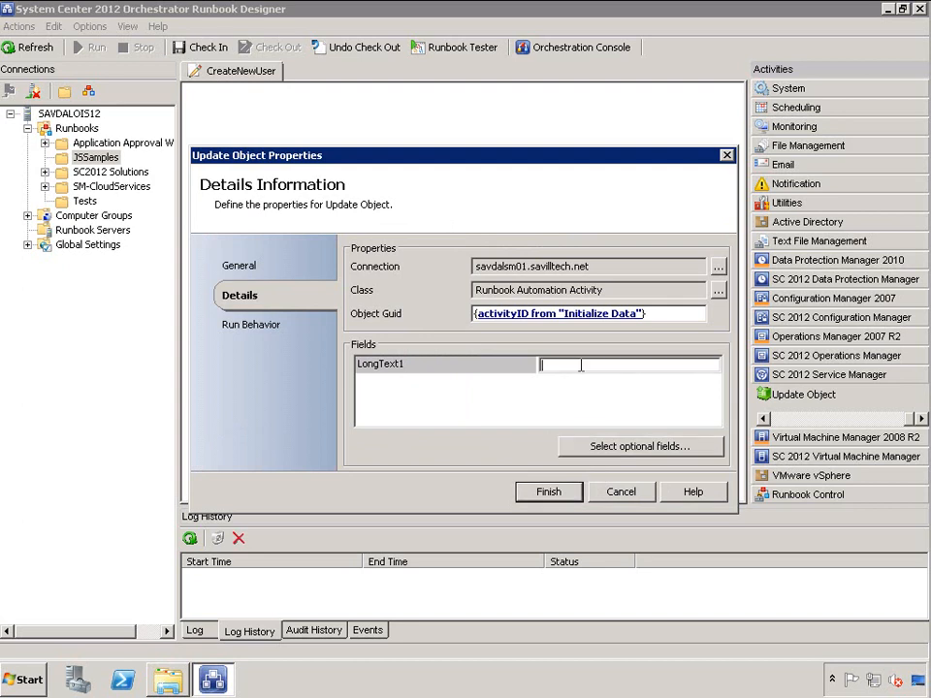
right_click(580, 365)
mouse_move(652, 374)
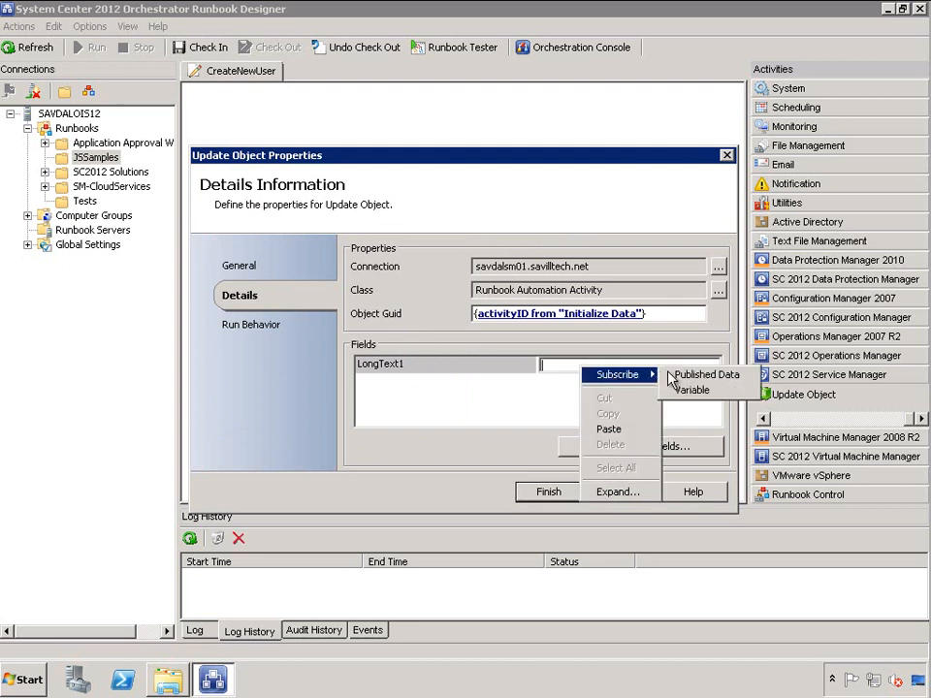
left_click(700, 374)
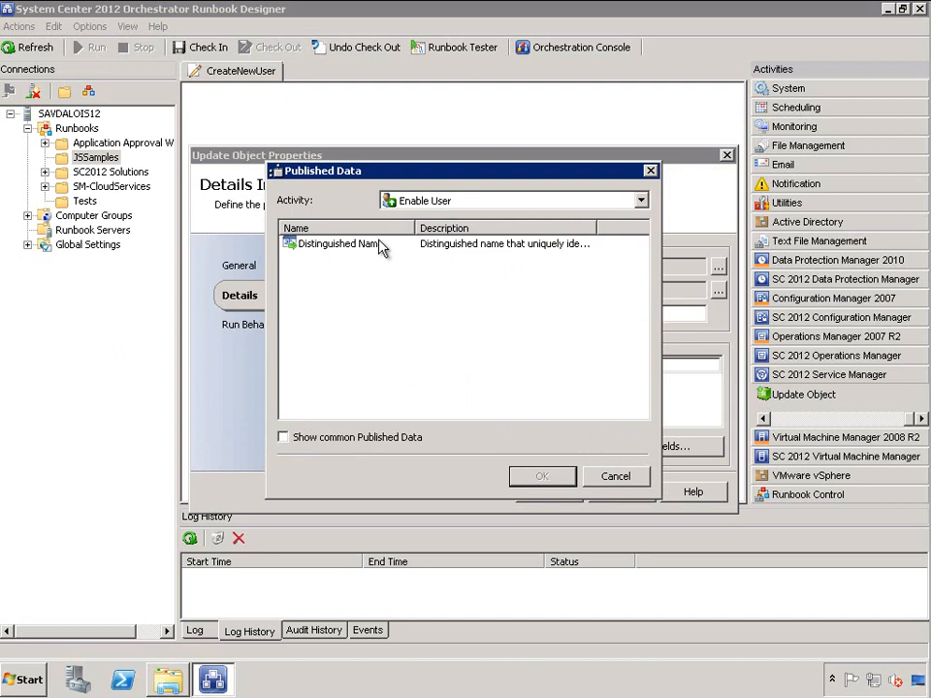
left_click(284, 439)
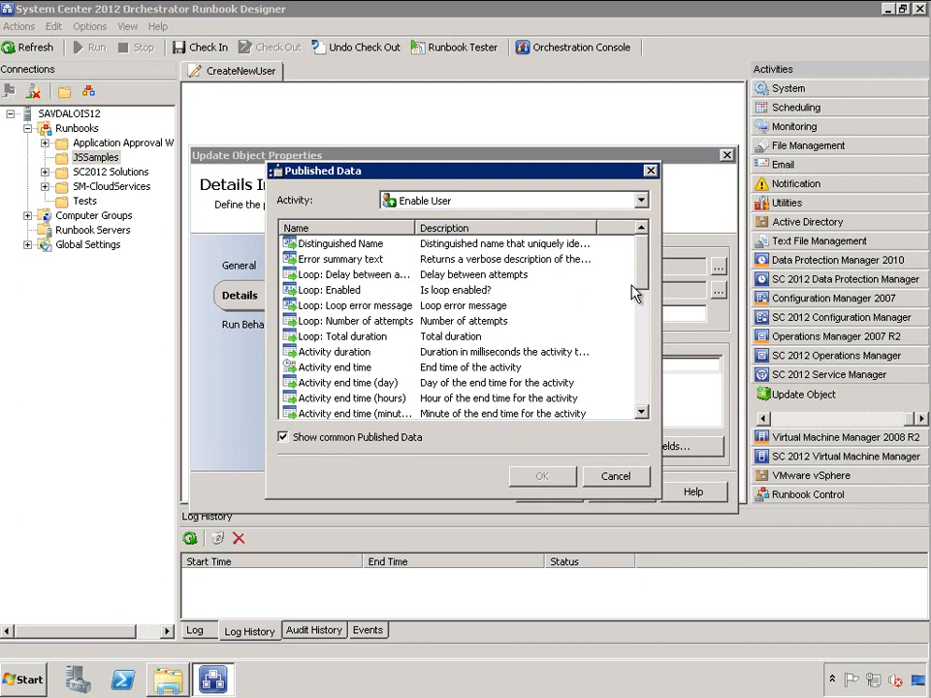
left_click(650, 392)
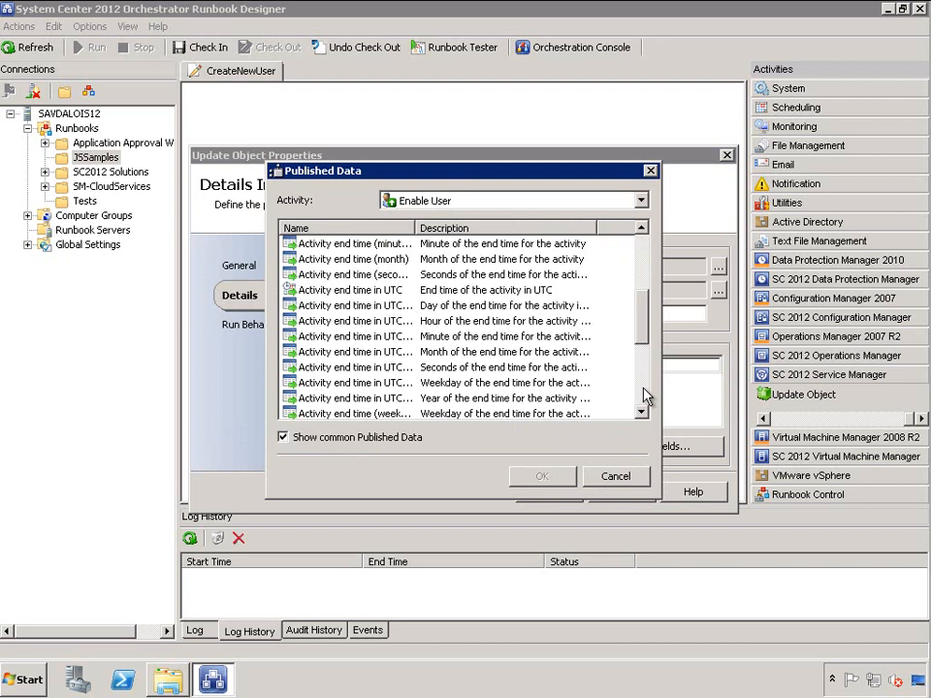
left_click(645, 394)
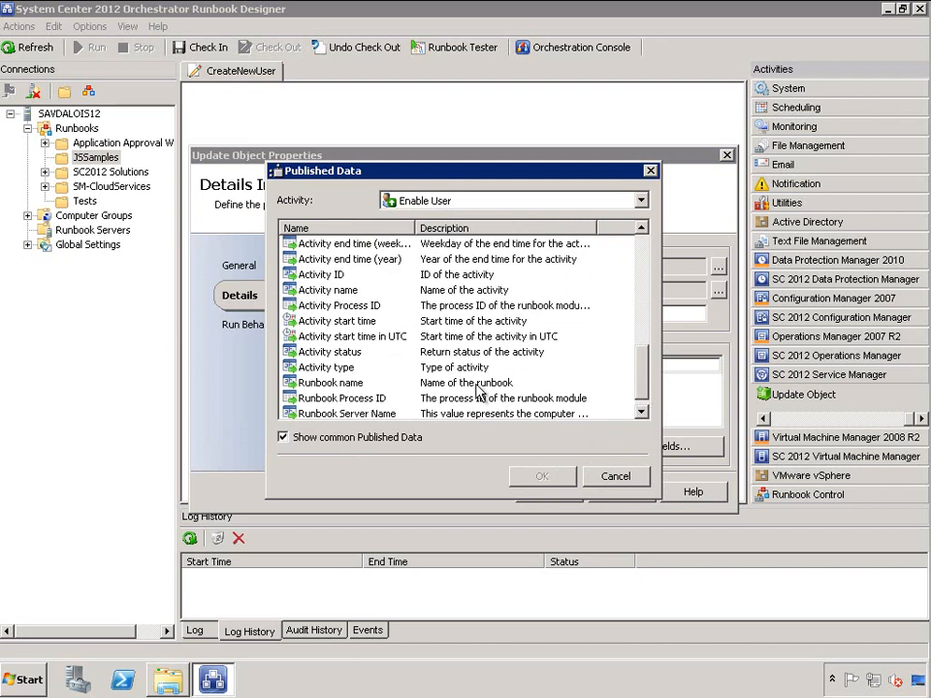
left_click(351, 355)
double_click(403, 352)
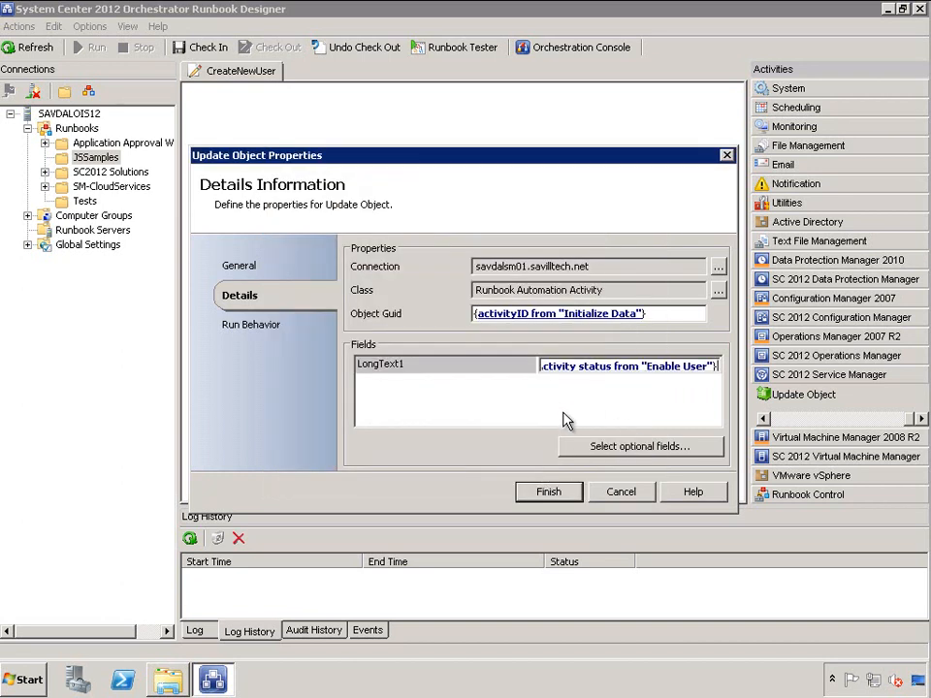
left_click(566, 491)
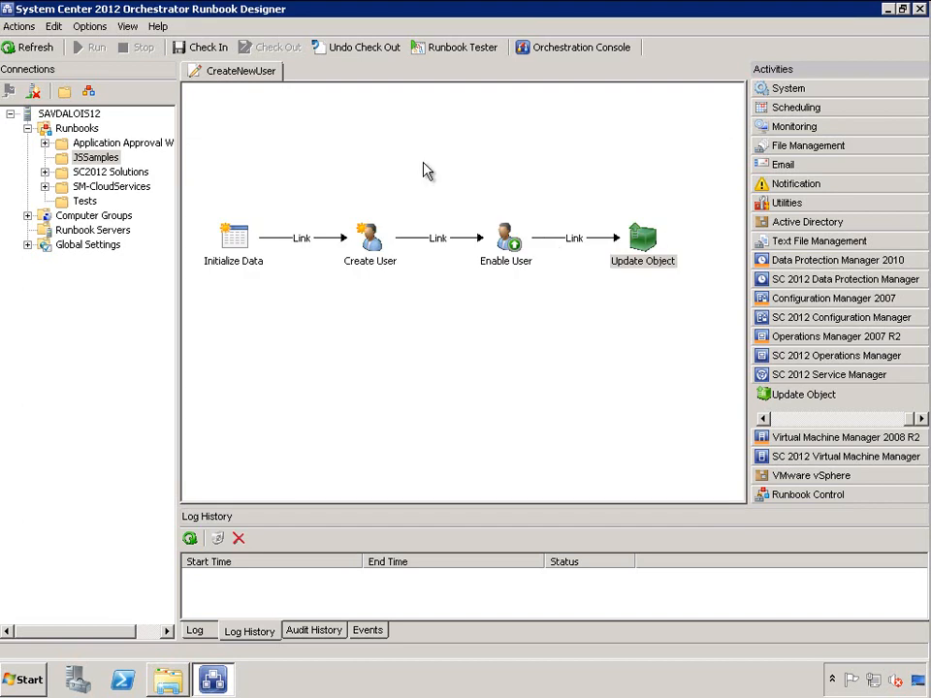
Turn on Store Activity-specific Published Data in the CreateNewUser runbook's Logging properties
right_click(251, 74)
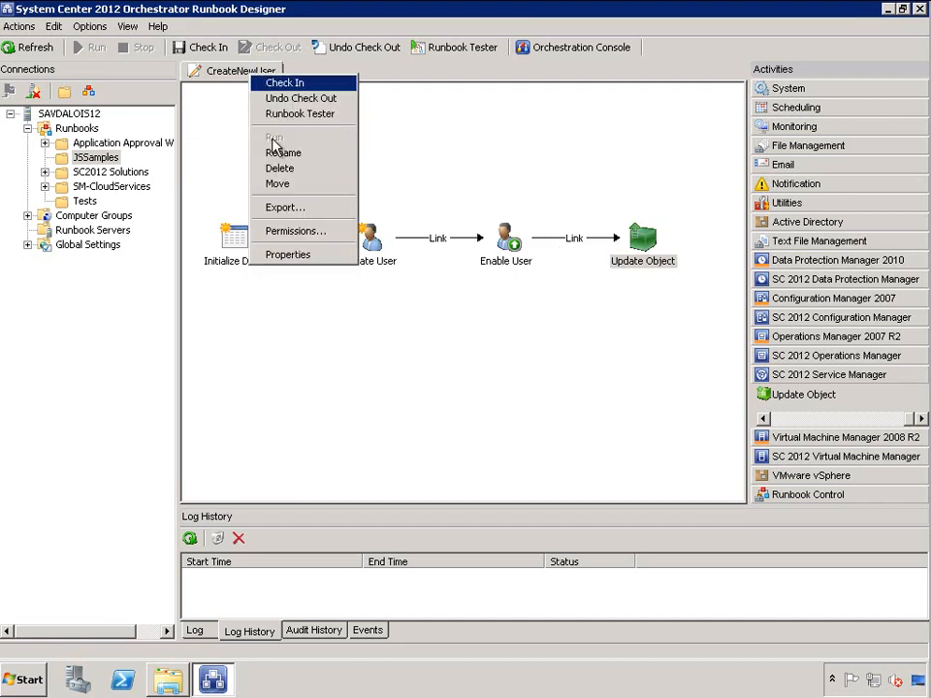
left_click(286, 255)
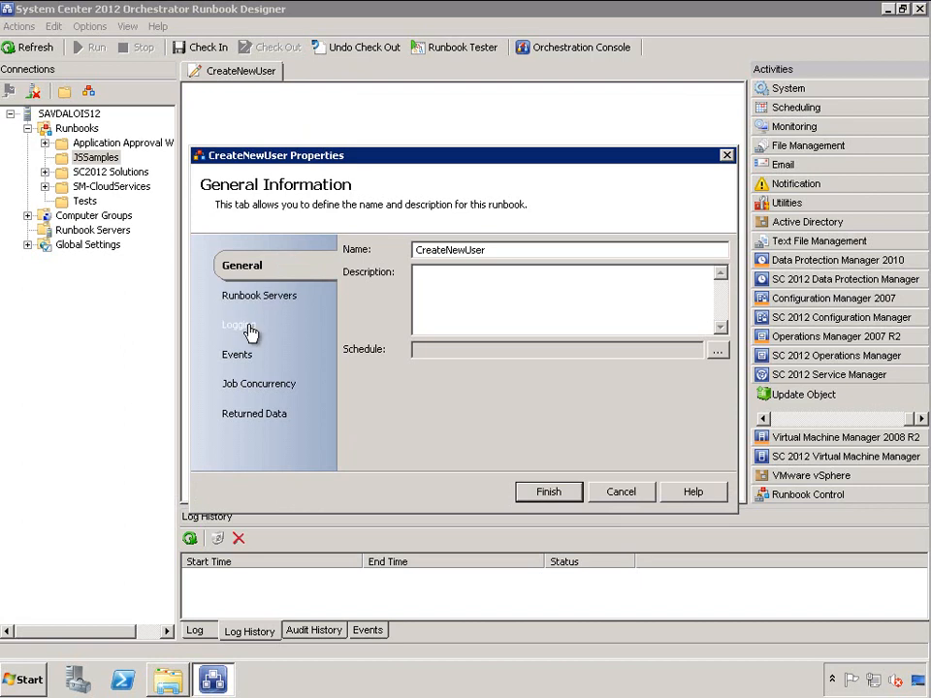
left_click(250, 332)
left_click(350, 250)
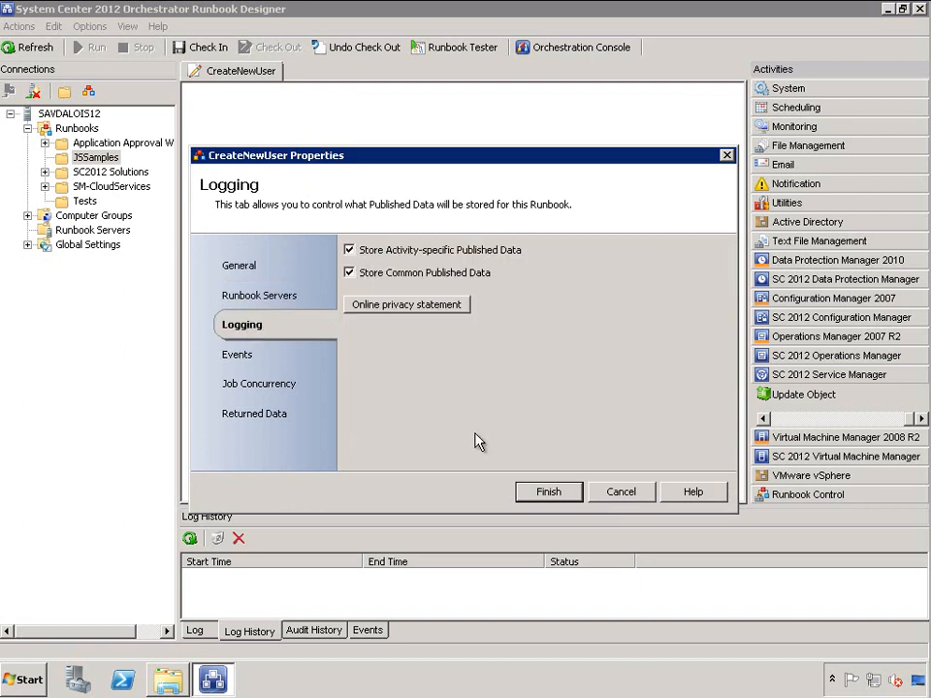
left_click(553, 498)
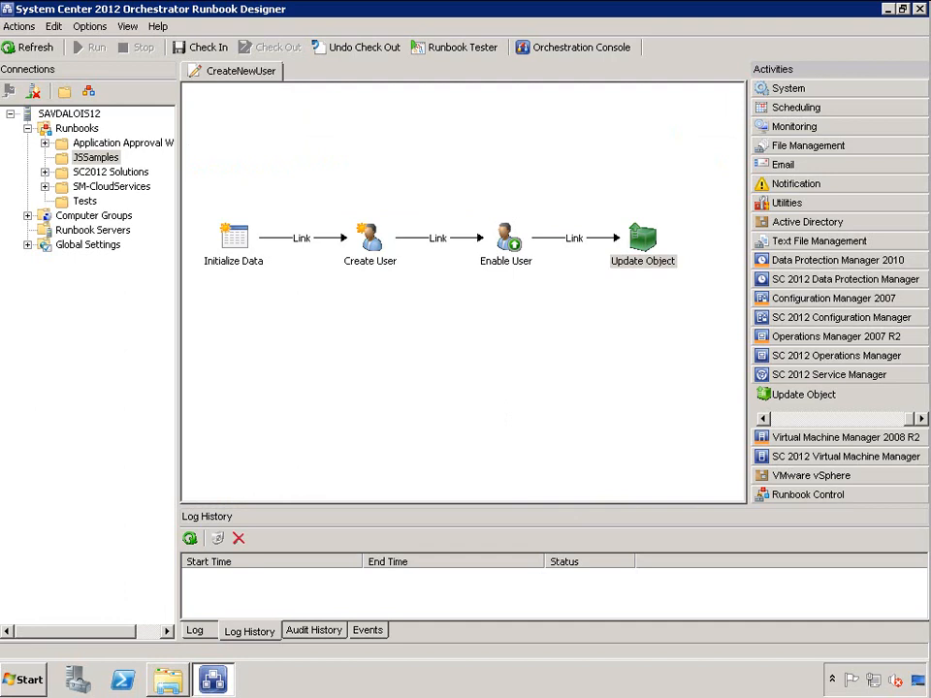
Check in CreateNewUser from the toolbar and confirm
left_click(206, 48)
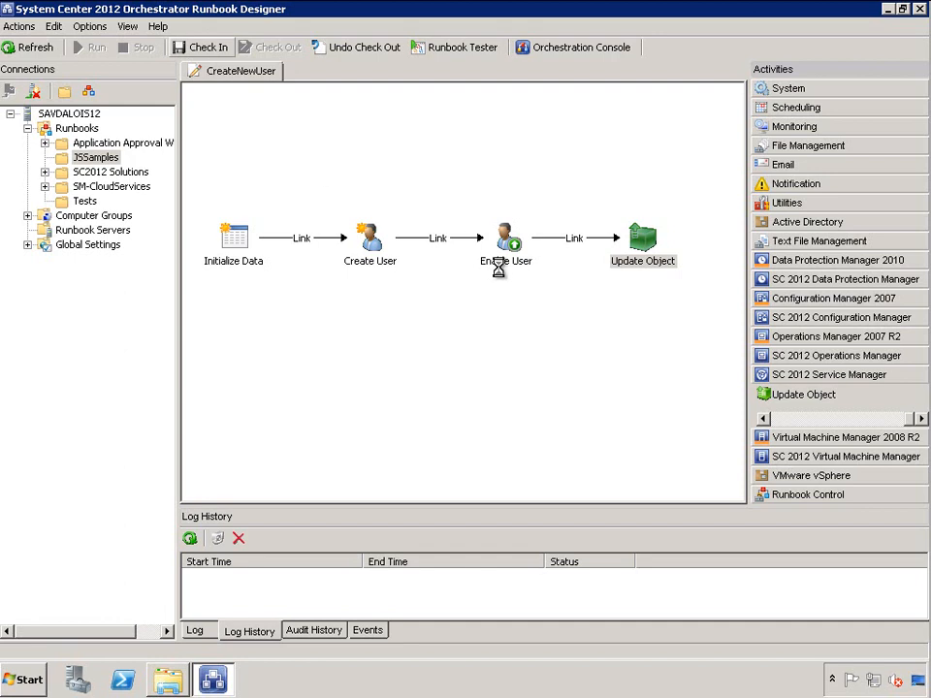
left_click(501, 262)
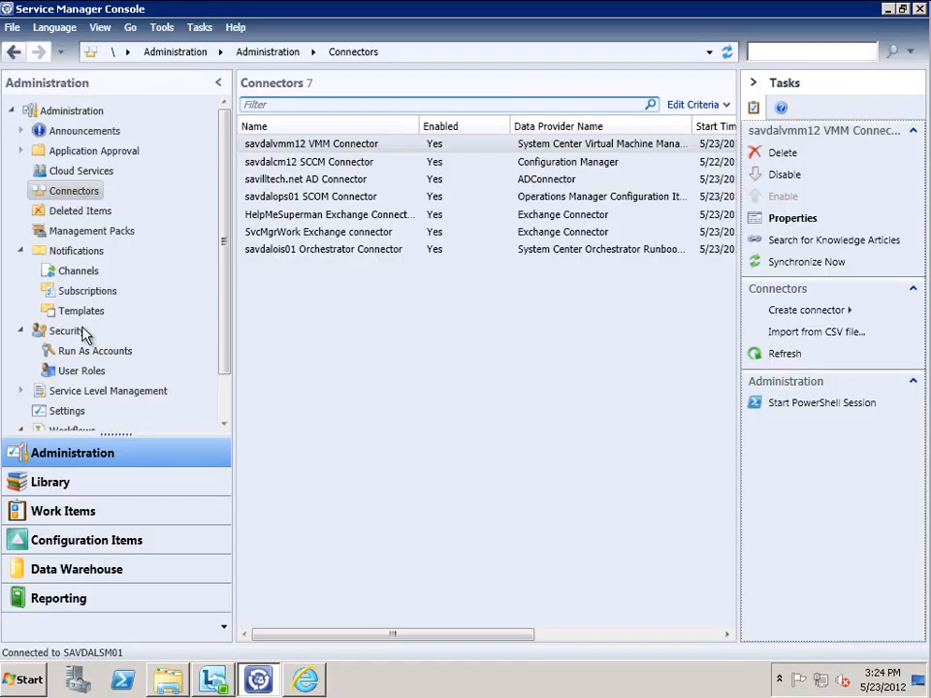
left_click(66, 482)
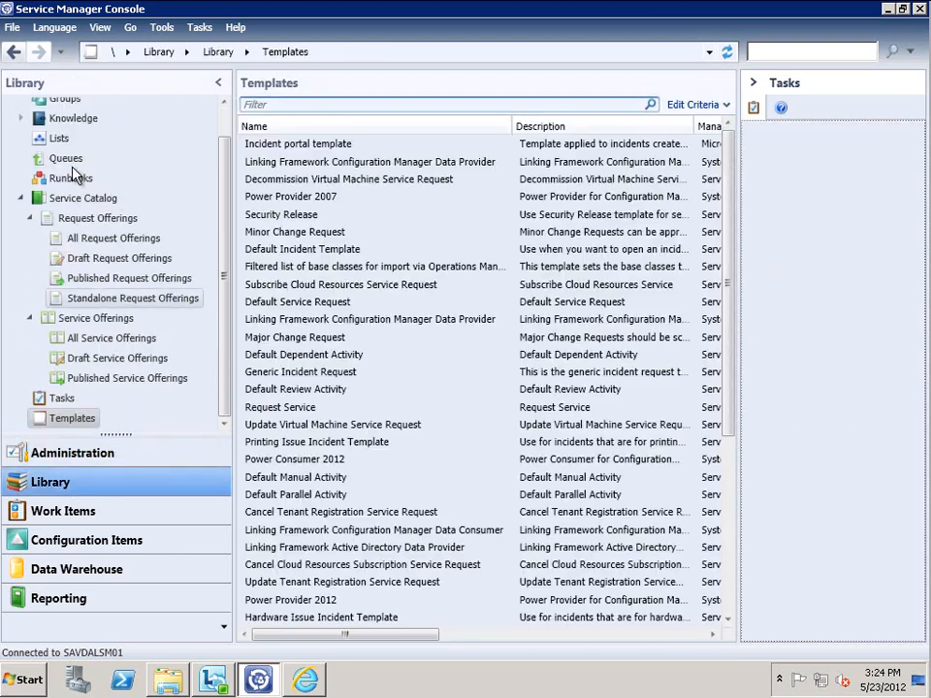
left_click(64, 180)
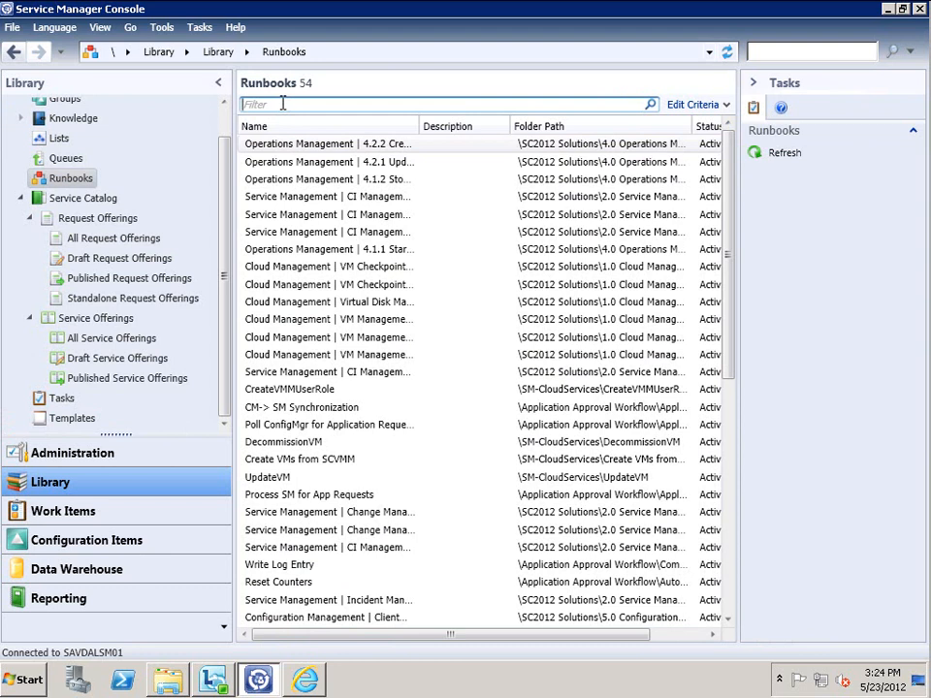
type("user")
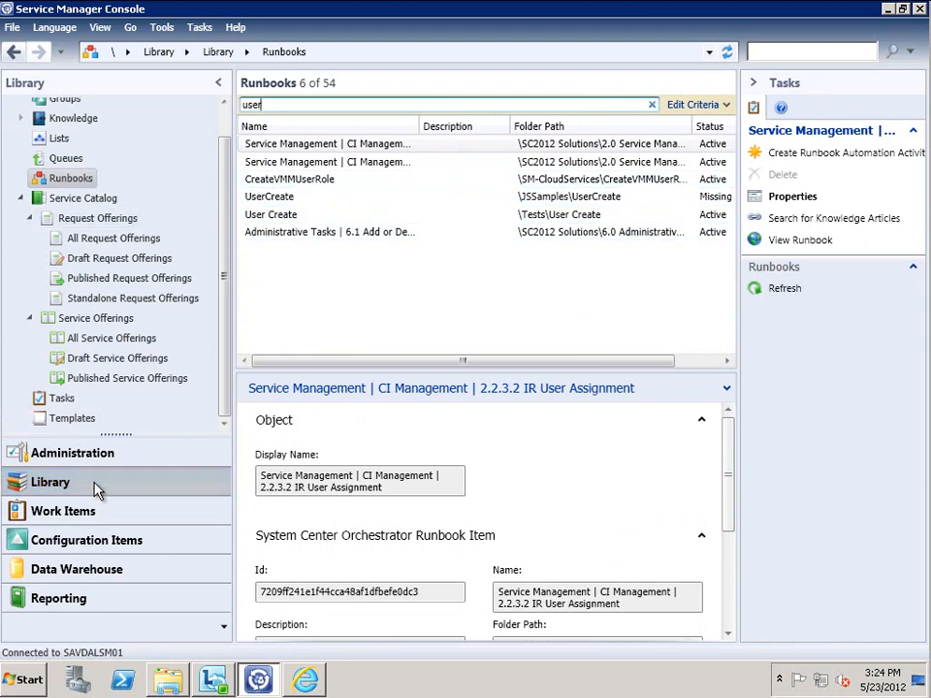
left_click(79, 454)
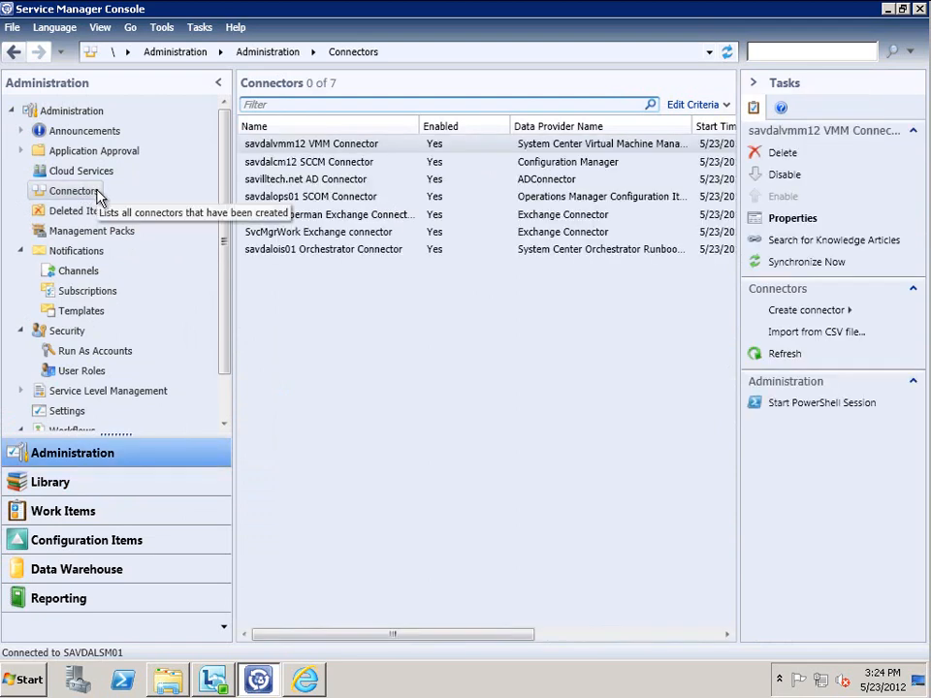
Synchronize the Orchestrator connector, confirm it reaches Finished Success, then show Library Runbooks
left_click(356, 252)
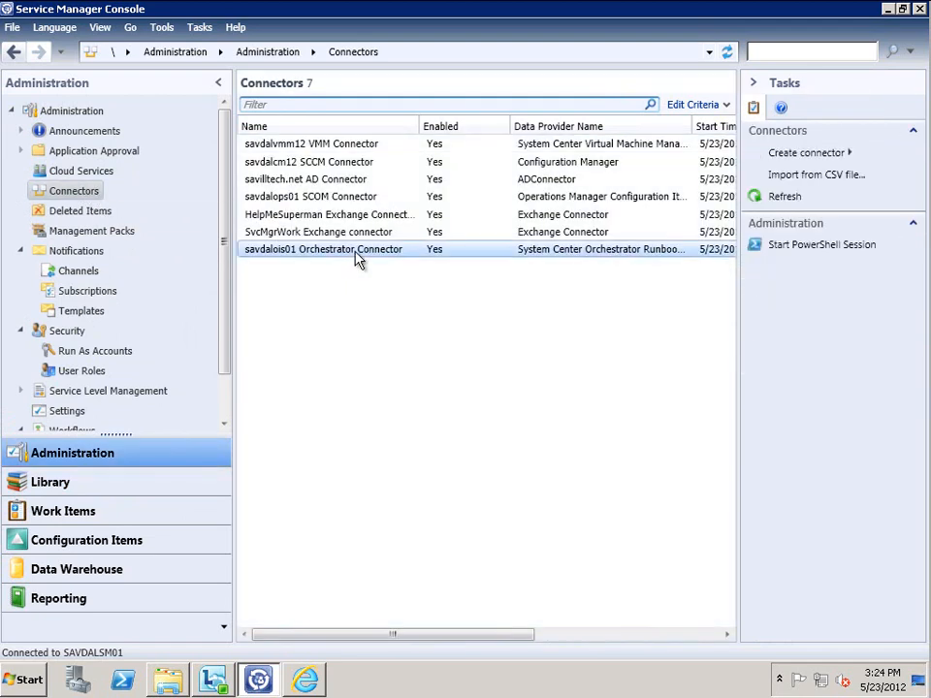
left_click(803, 263)
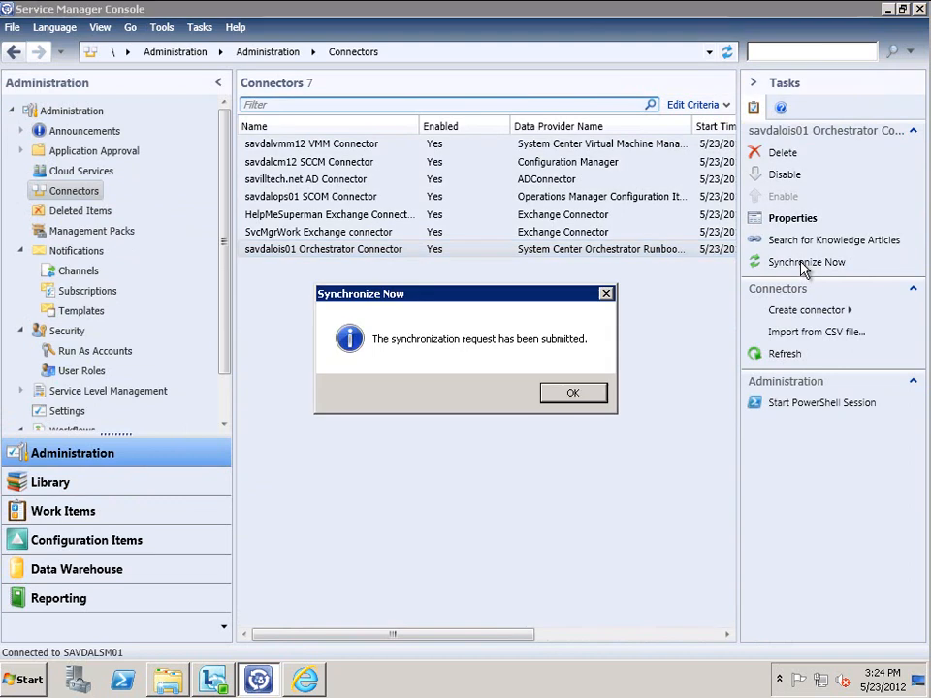
left_click(578, 393)
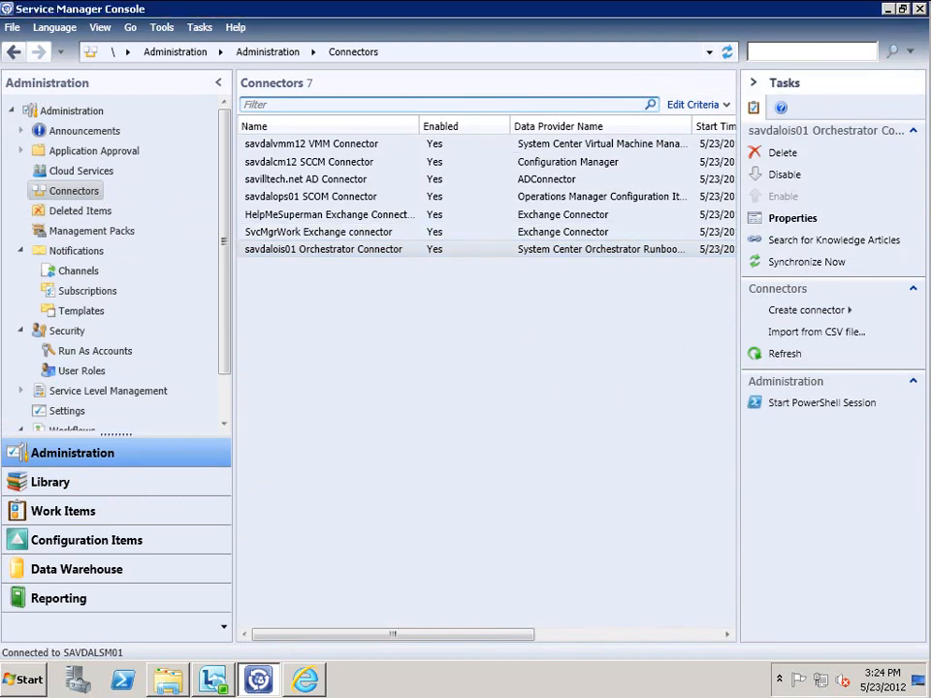
left_click(794, 357)
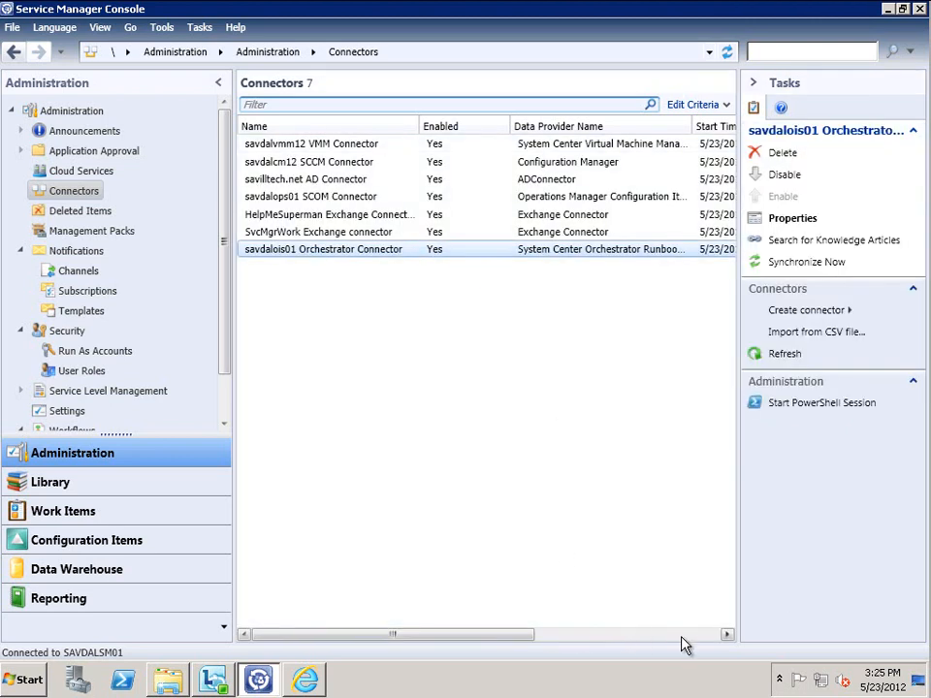
left_click(687, 636)
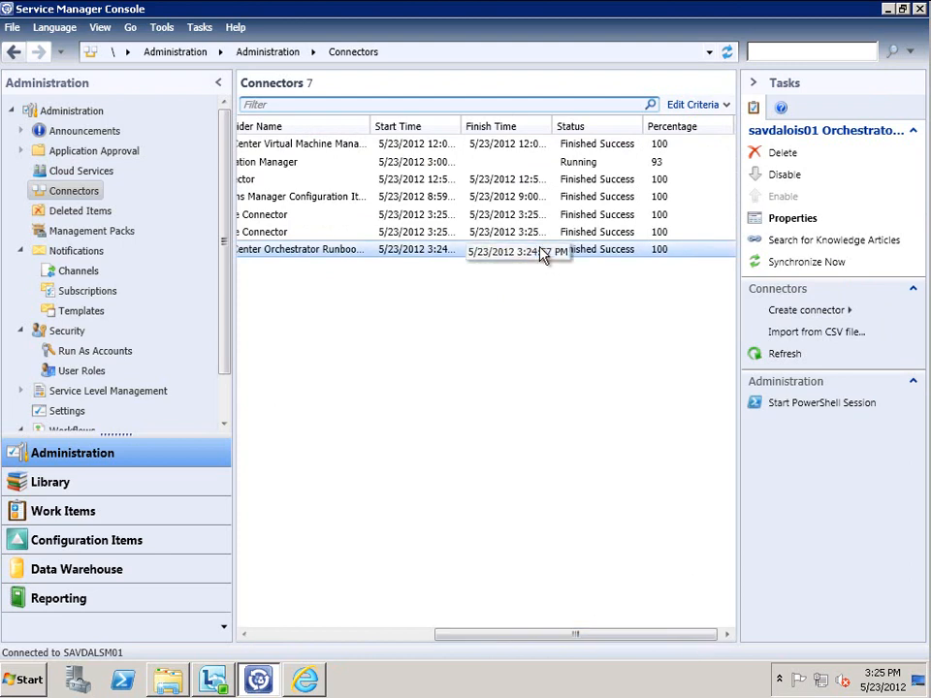
left_click(64, 485)
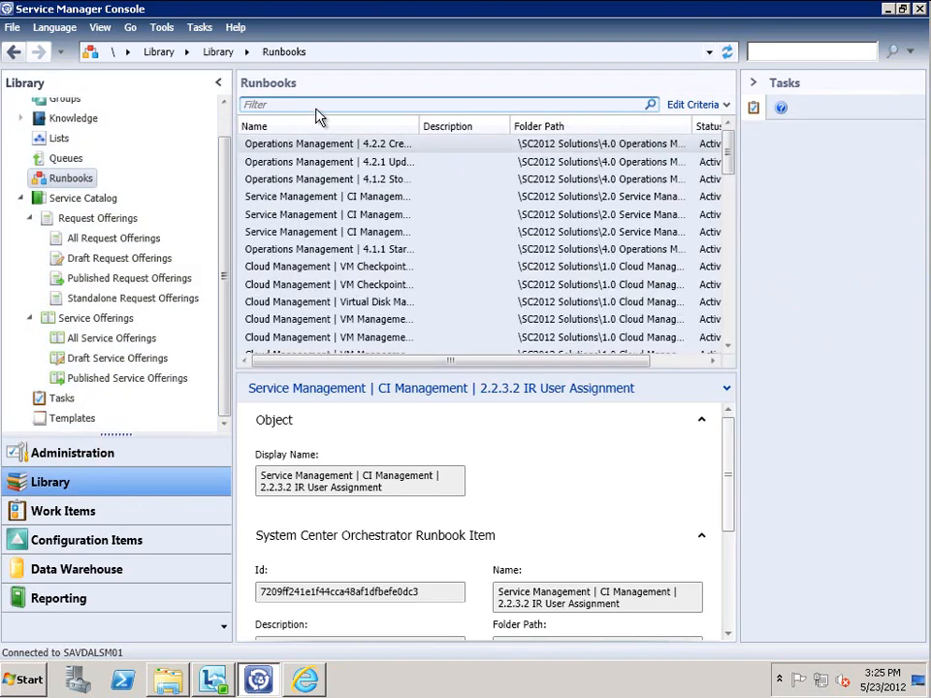
Filter the runbook list by 'user' and select the CreateNewUser runbook
left_click(294, 105)
type("user")
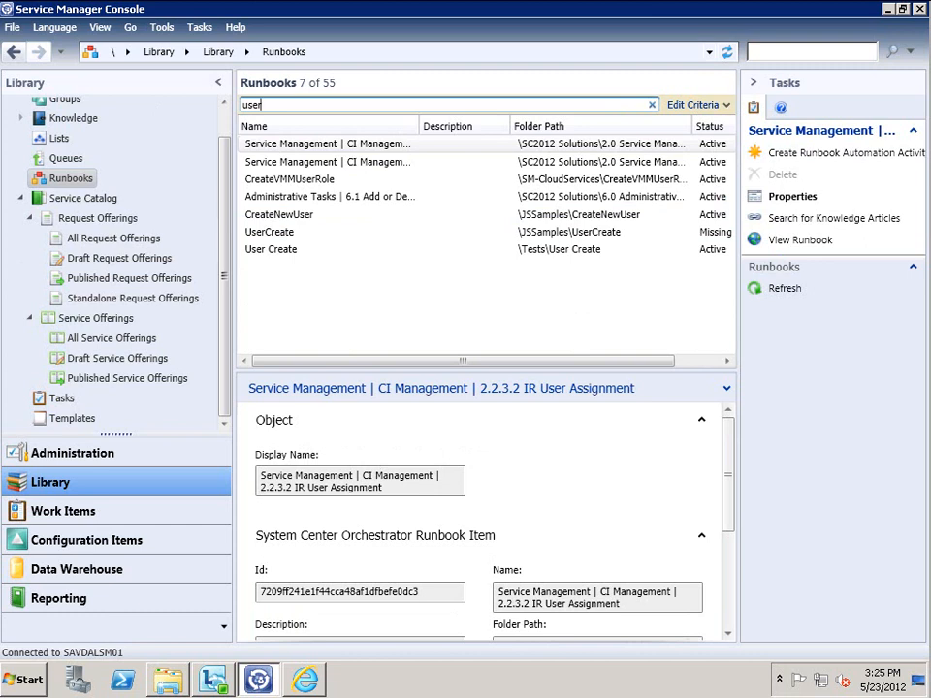
left_click(283, 217)
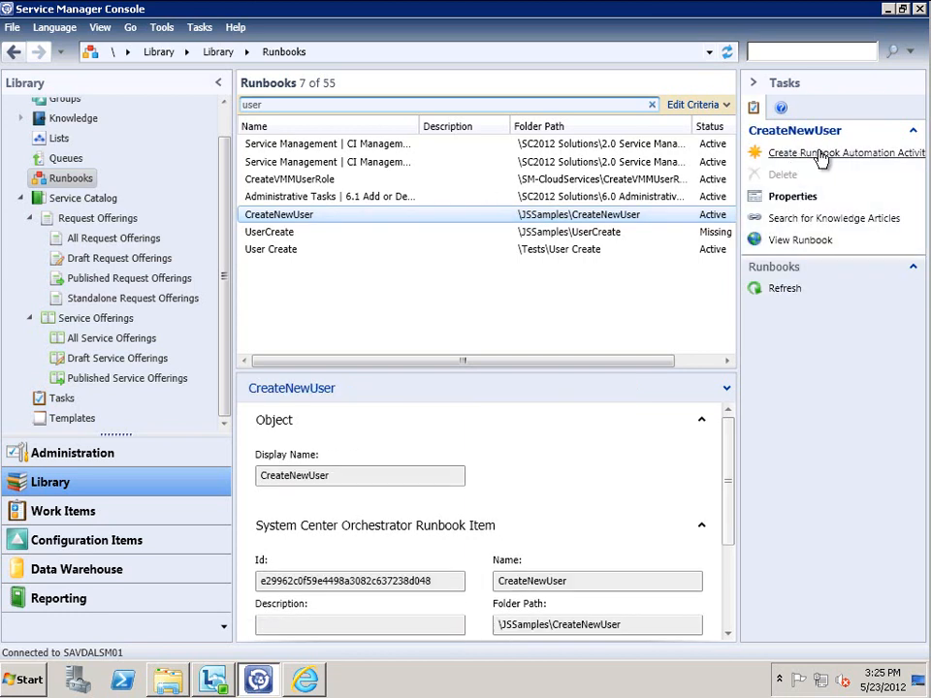
Create the 'Create New user UB Auto Activity' runbook template, reusing the name as description
left_click(825, 153)
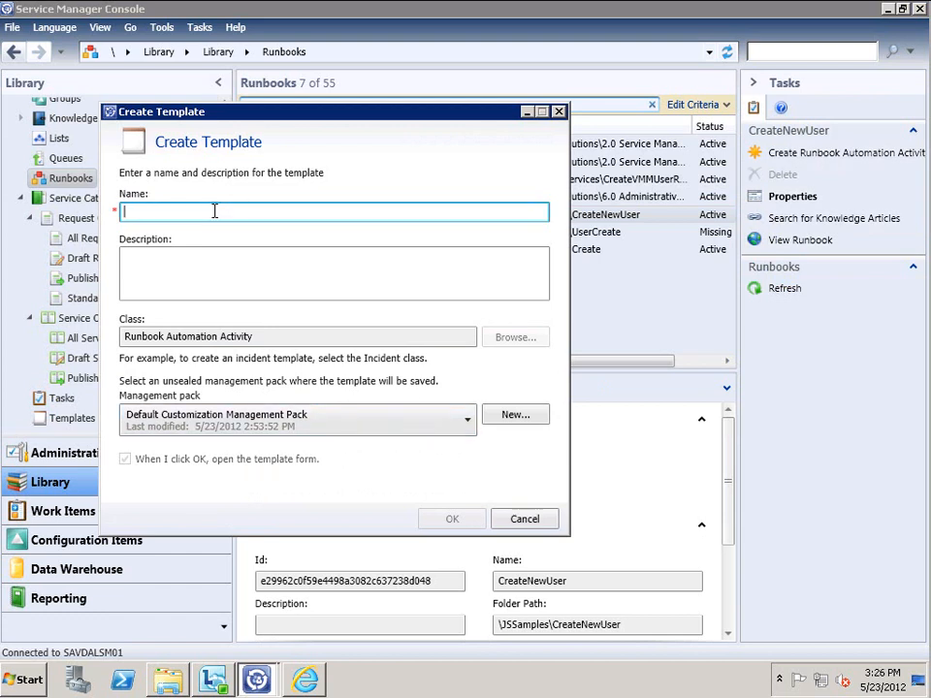
type("Create New user")
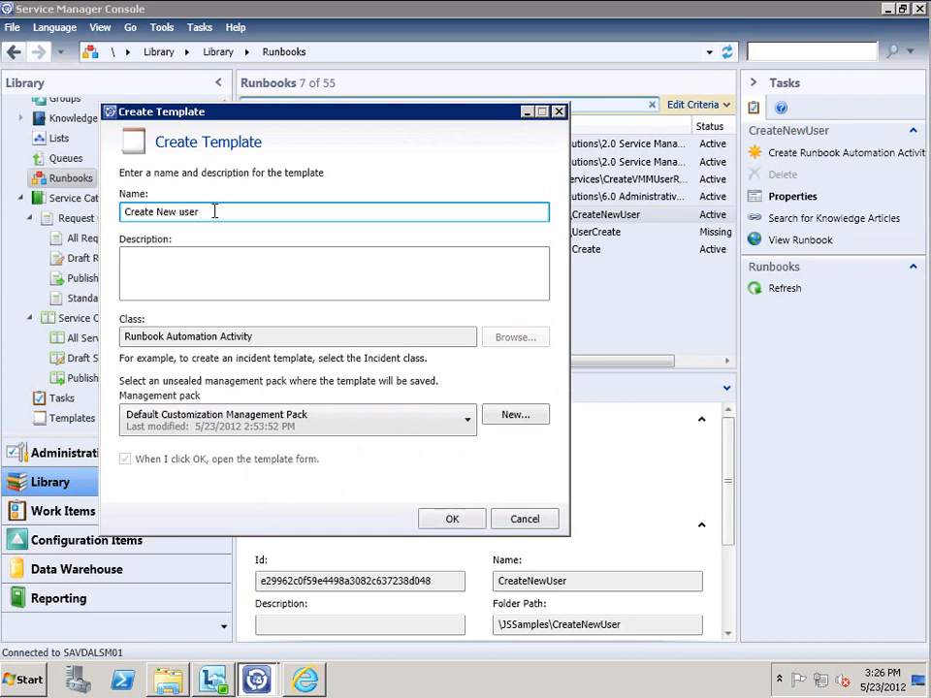
type(" UB Auto Activity")
key("Tab")
key("shift+Tab")
key("ctrl+a")
key("ctrl+c")
key("Tab")
key("ctrl+v")
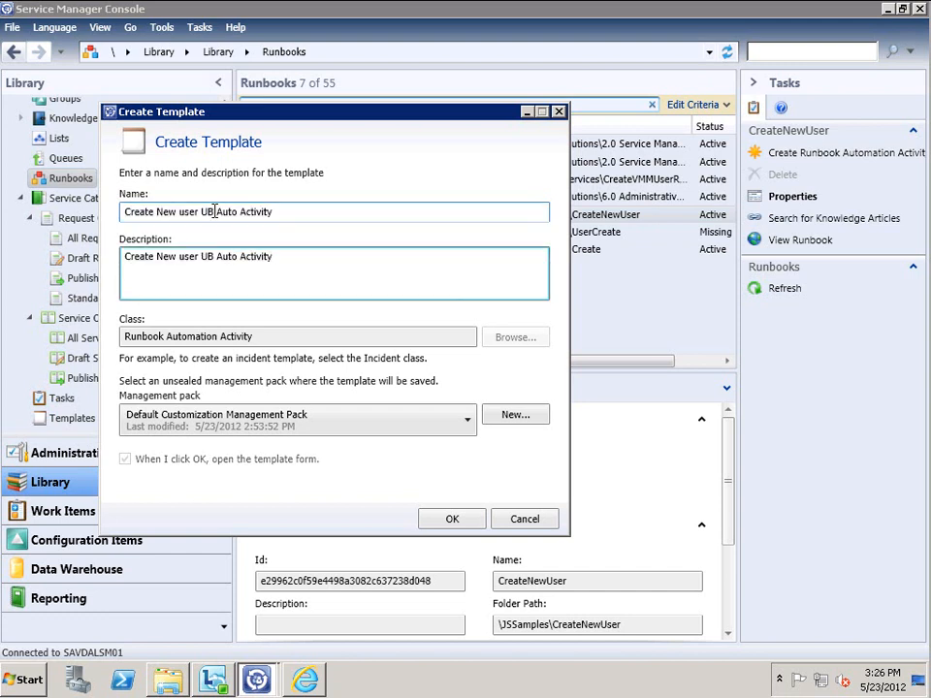
left_click(444, 525)
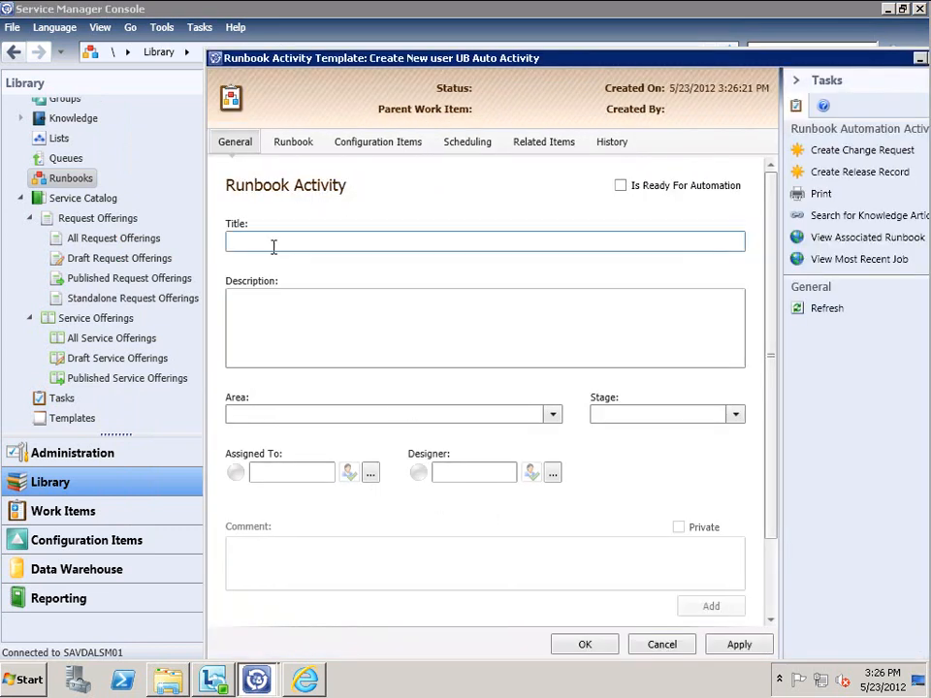
Enter the activity title and copy it into the description field
left_click(273, 247)
type("Creat")
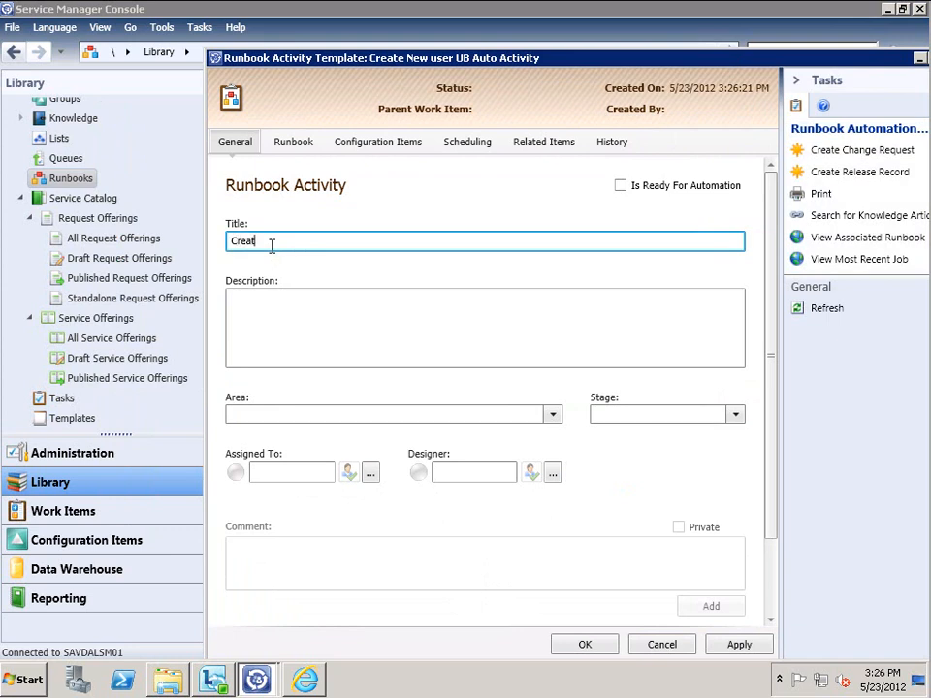
type("e New User RB Activity")
key("ctrl+a")
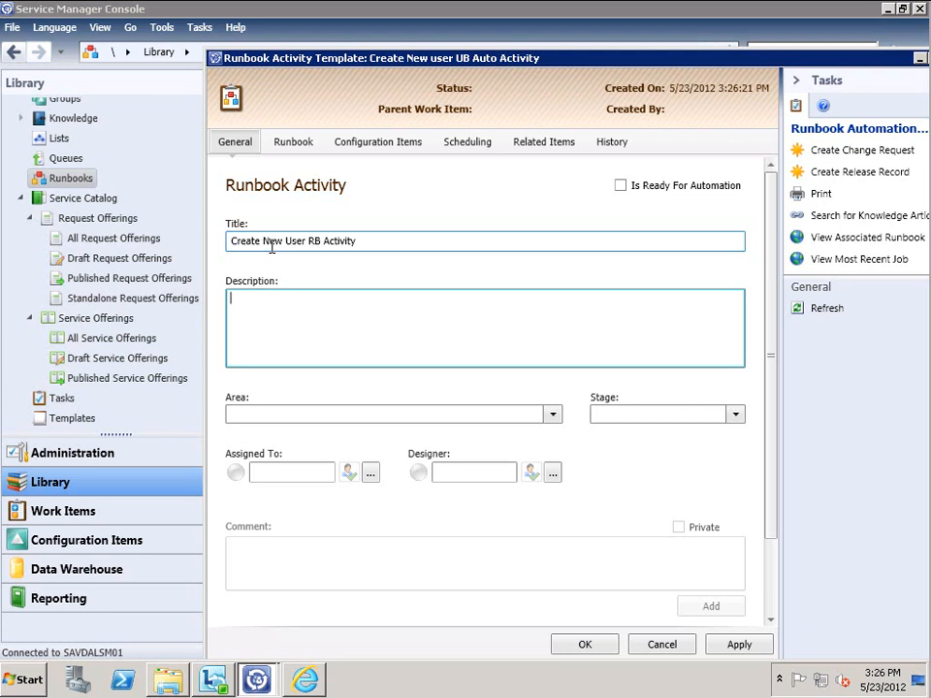
key("ctrl+c")
key("Tab")
key("ctrl+v")
key("Tab")
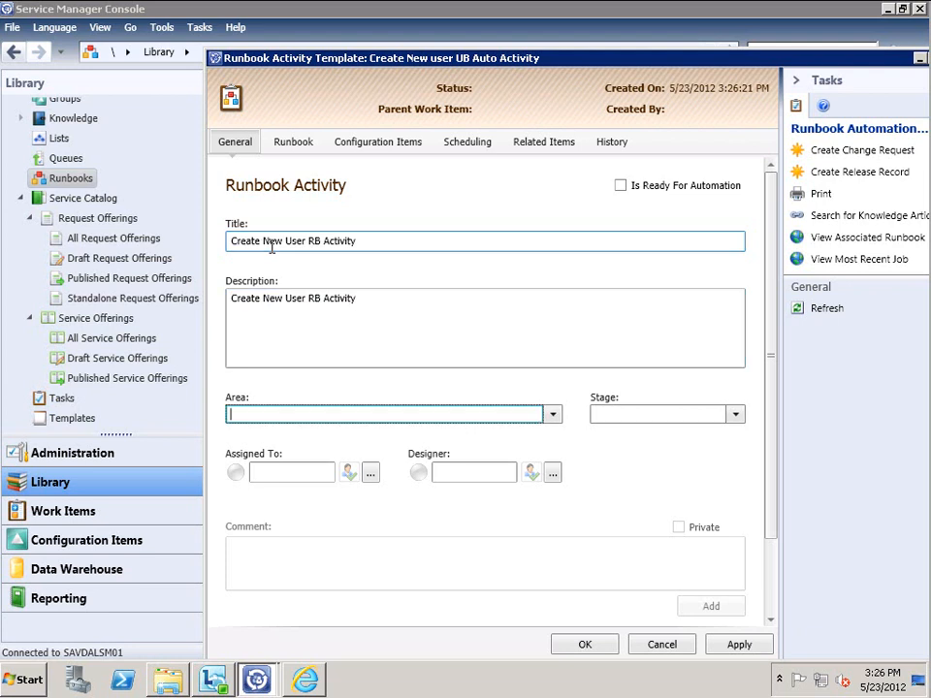
Set the activity's Area to Directory and Stage to Release
left_click(553, 417)
left_click(260, 456)
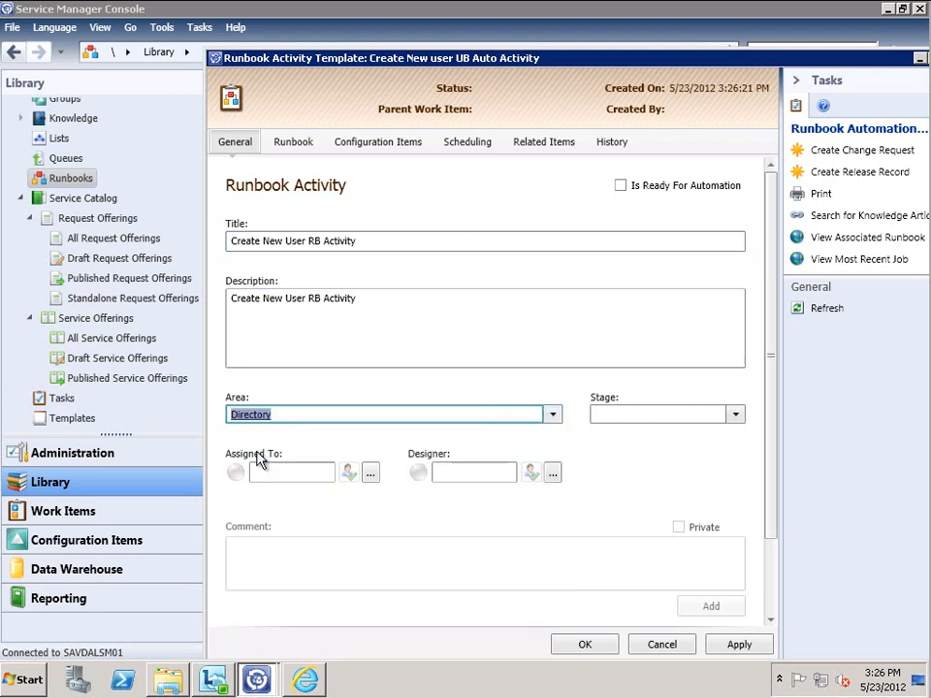
left_click(735, 414)
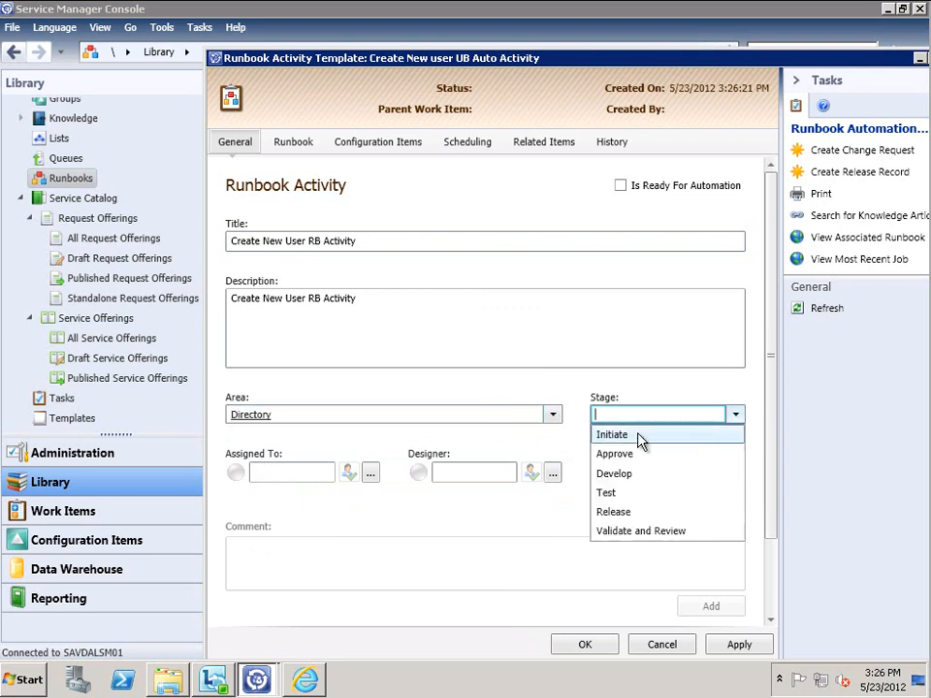
left_click(623, 512)
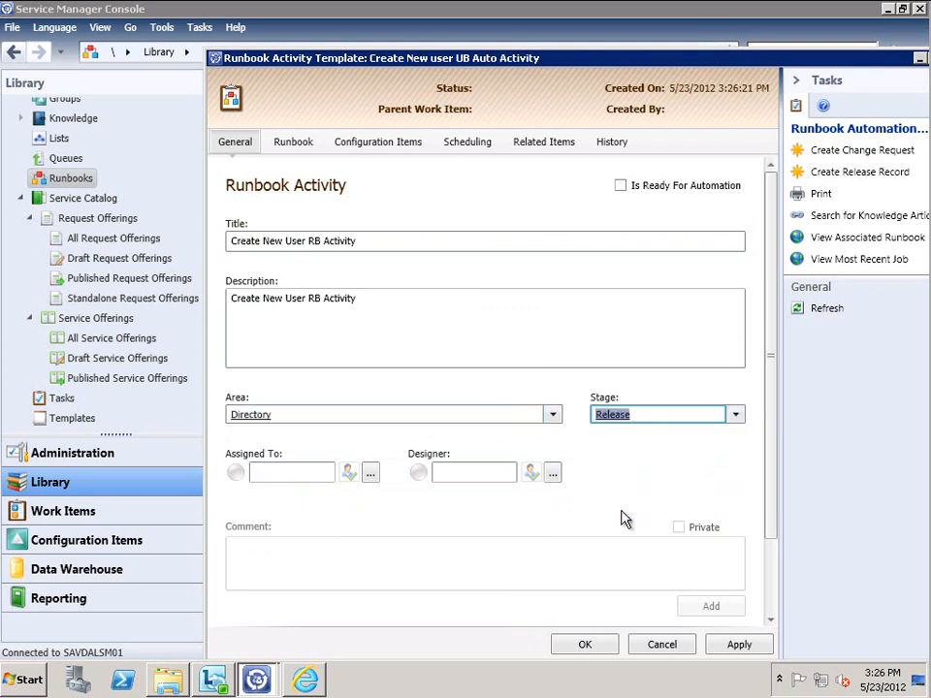
Set Assigned To and Designer to the same suggested user and mark it Ready For Automation
left_click(289, 472)
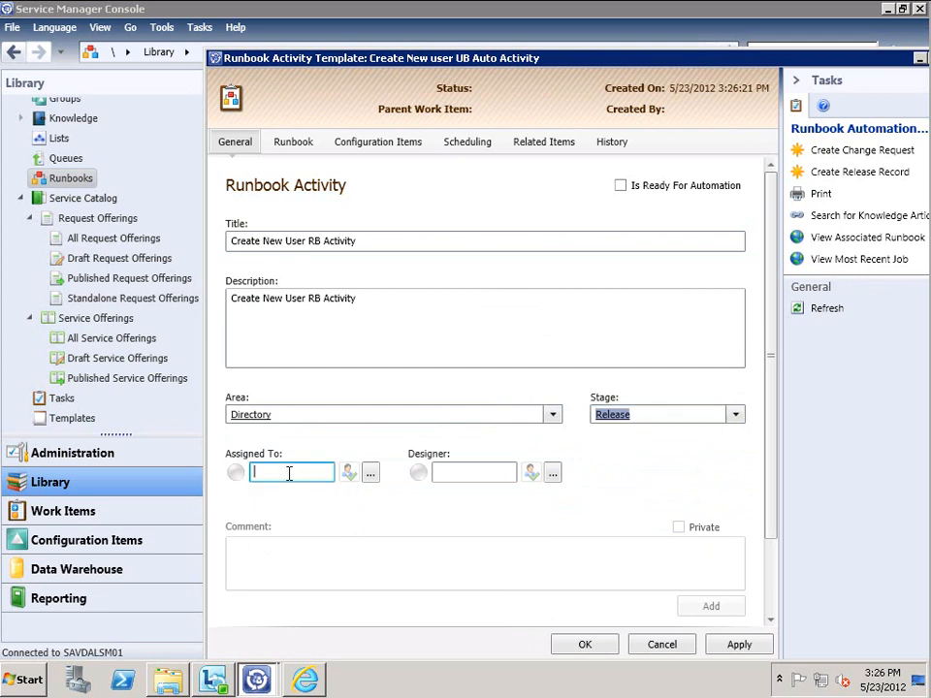
type("john")
left_click(304, 534)
left_click(471, 473)
type("john")
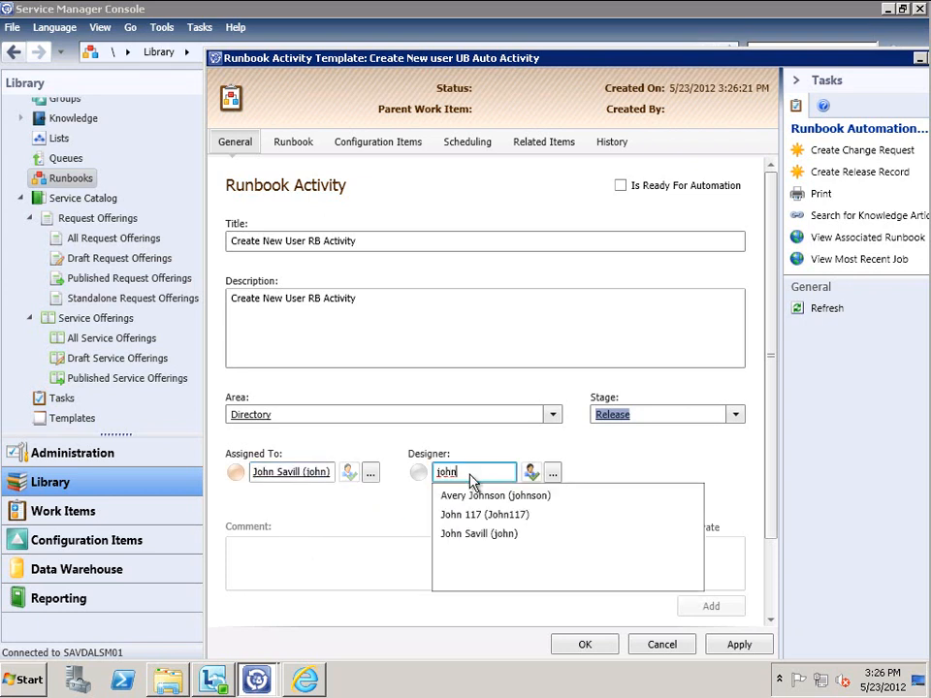
left_click(464, 533)
left_click(620, 187)
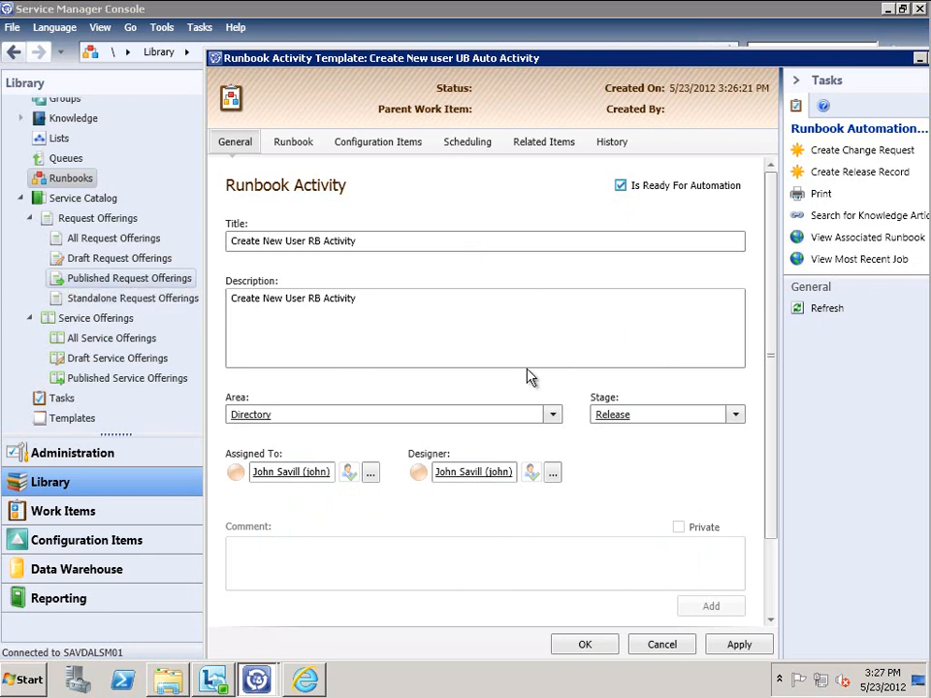
left_click(300, 144)
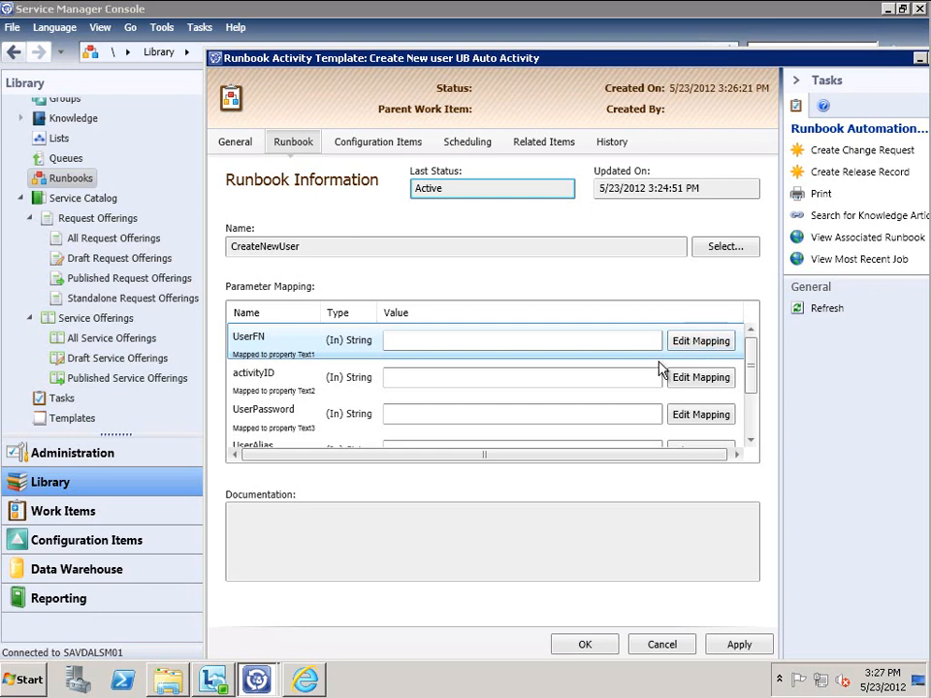
Map the activityID runbook parameter to the activity's Object Id property
left_click(696, 378)
left_click(437, 166)
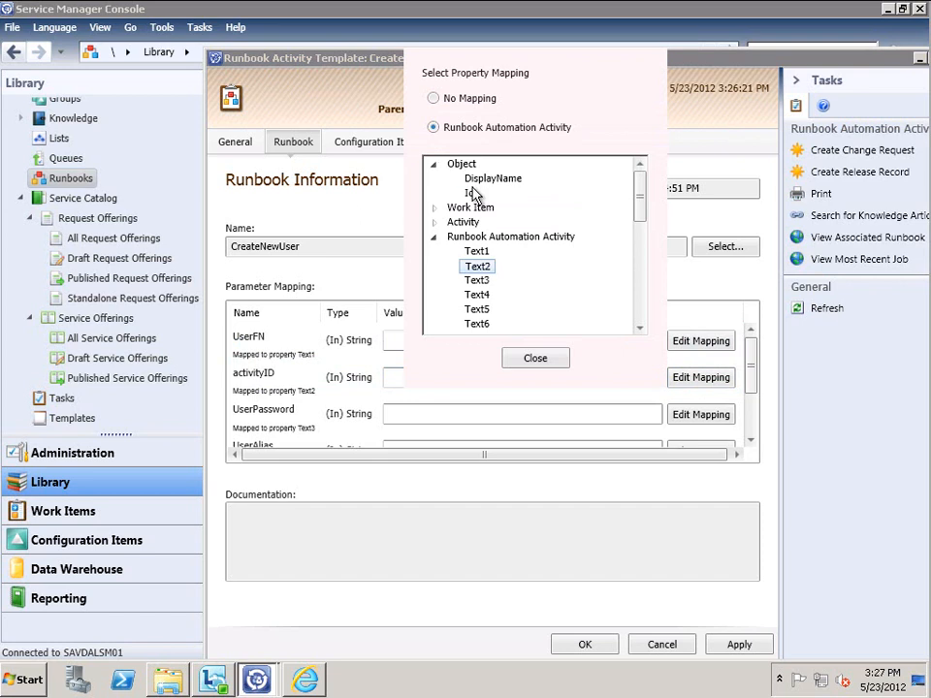
left_click(471, 193)
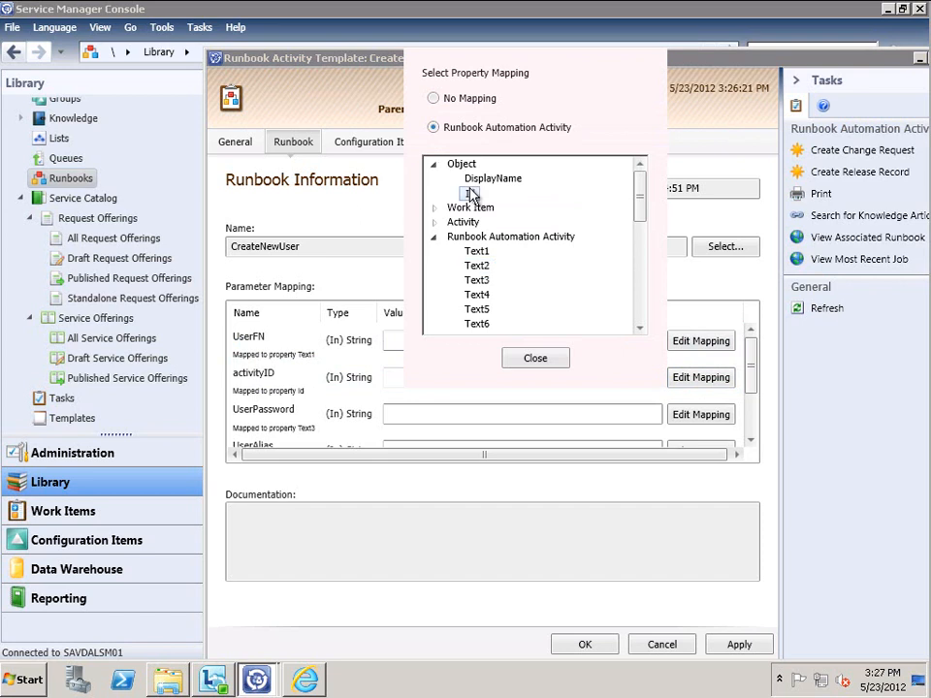
left_click(534, 358)
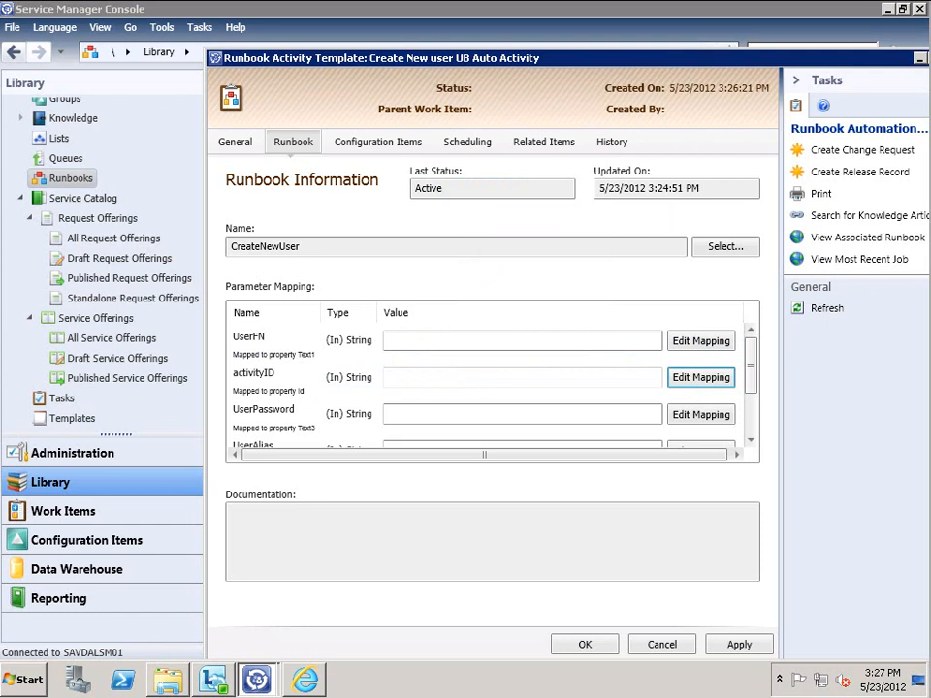
Review the UserFN, UserPassword, UserAlias and UserLN mappings, then apply the template changes
left_click(703, 341)
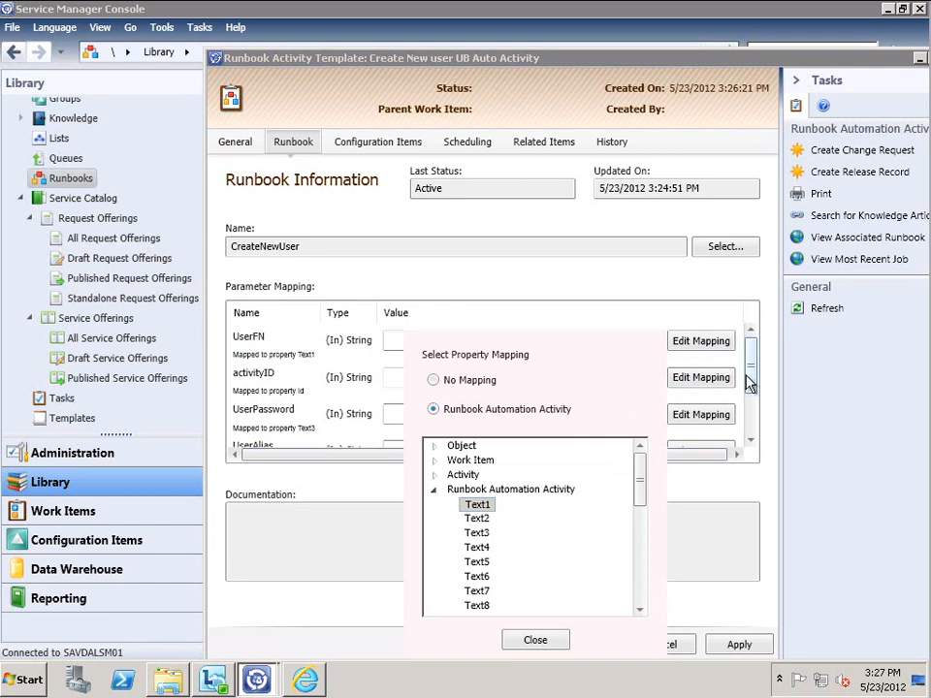
left_click(712, 423)
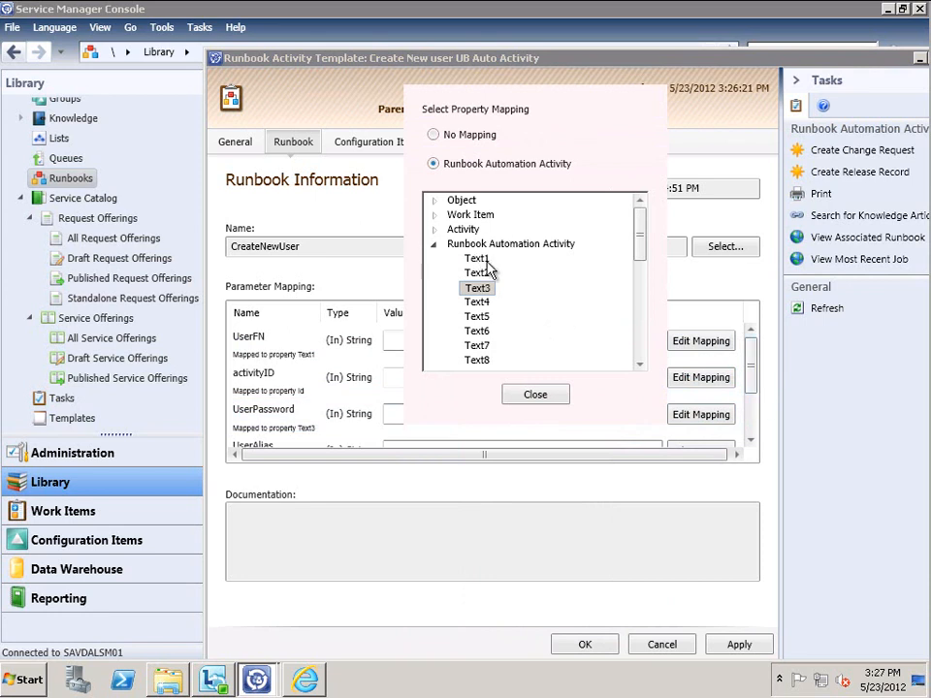
left_click(729, 346)
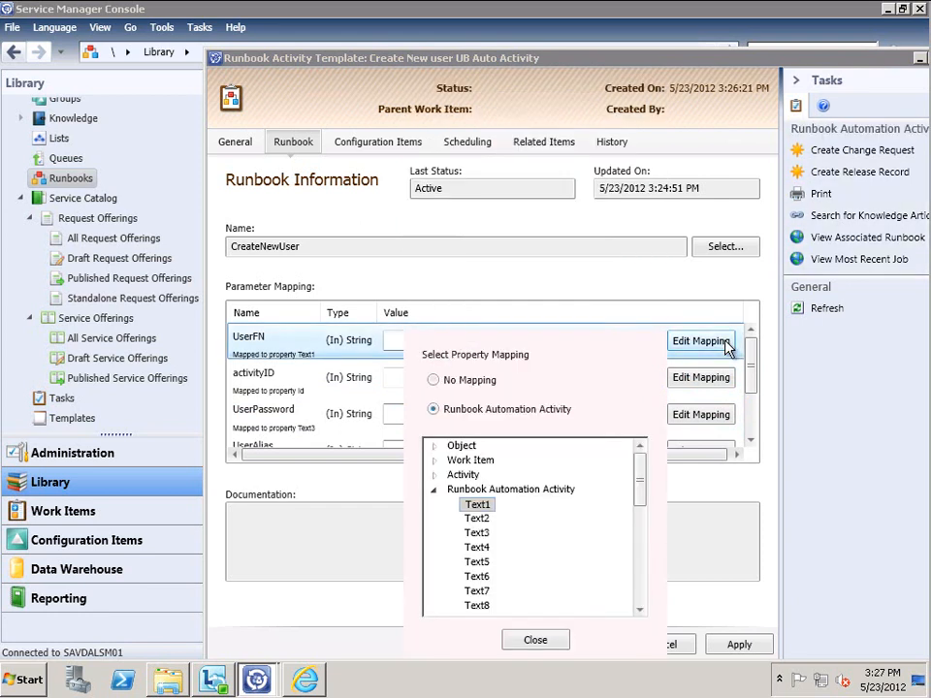
left_click(713, 417)
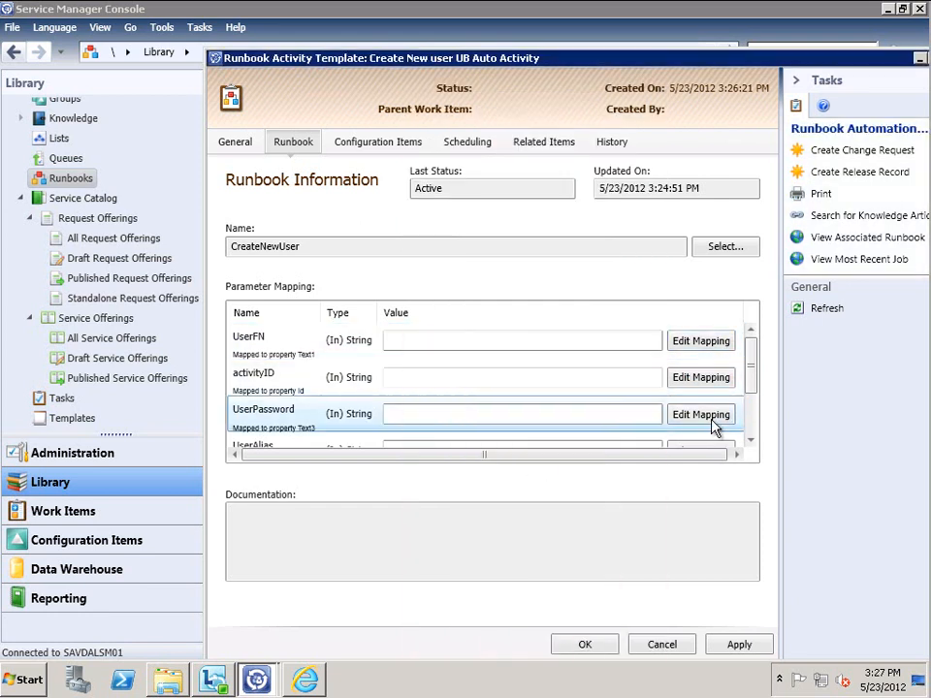
left_click(713, 422)
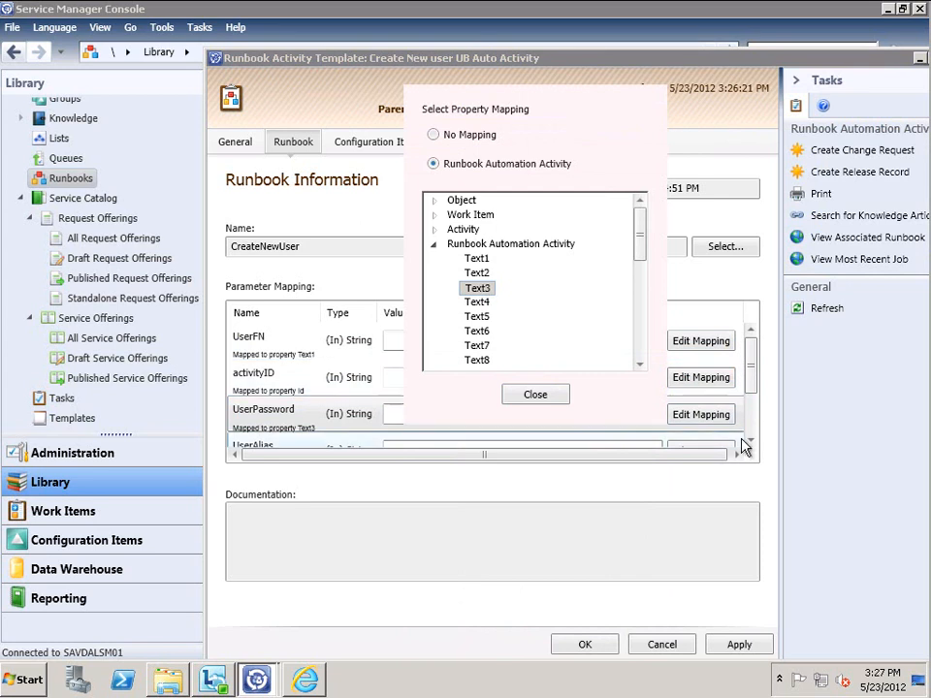
double_click(750, 439)
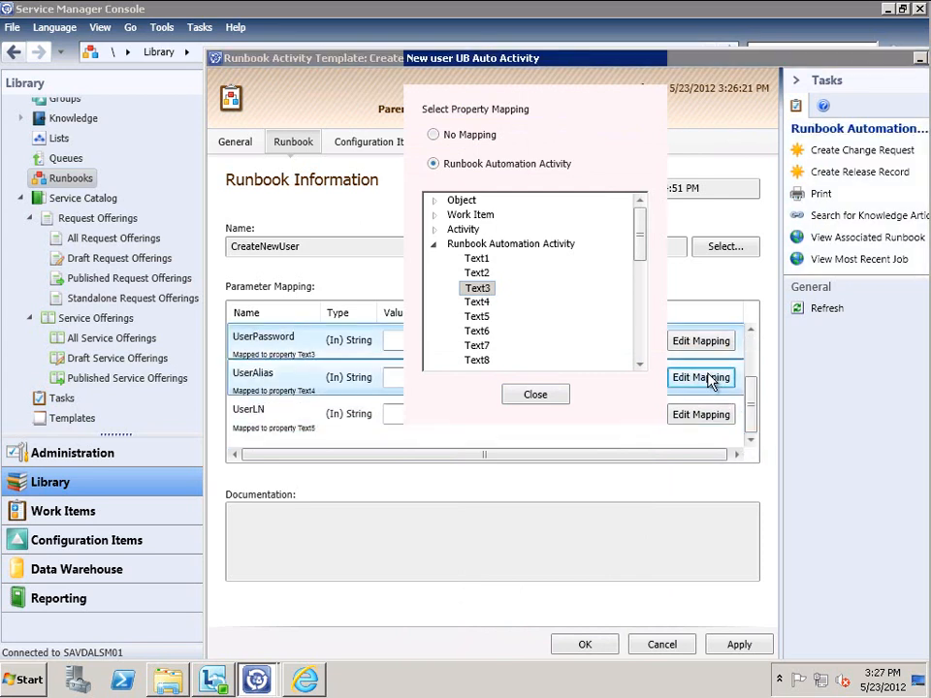
left_click(712, 379)
left_click(715, 415)
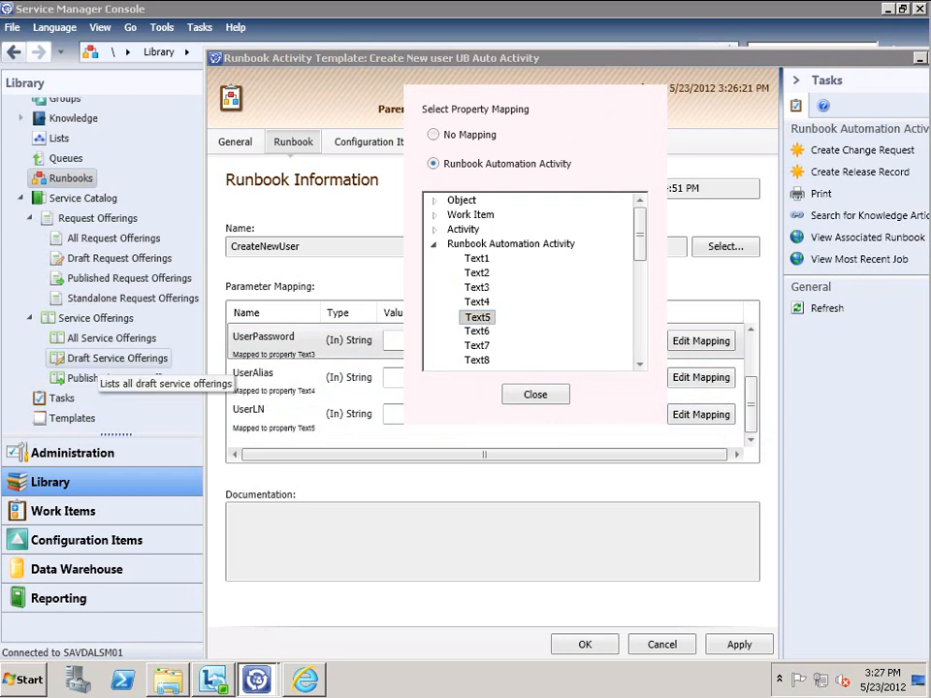
left_click(768, 346)
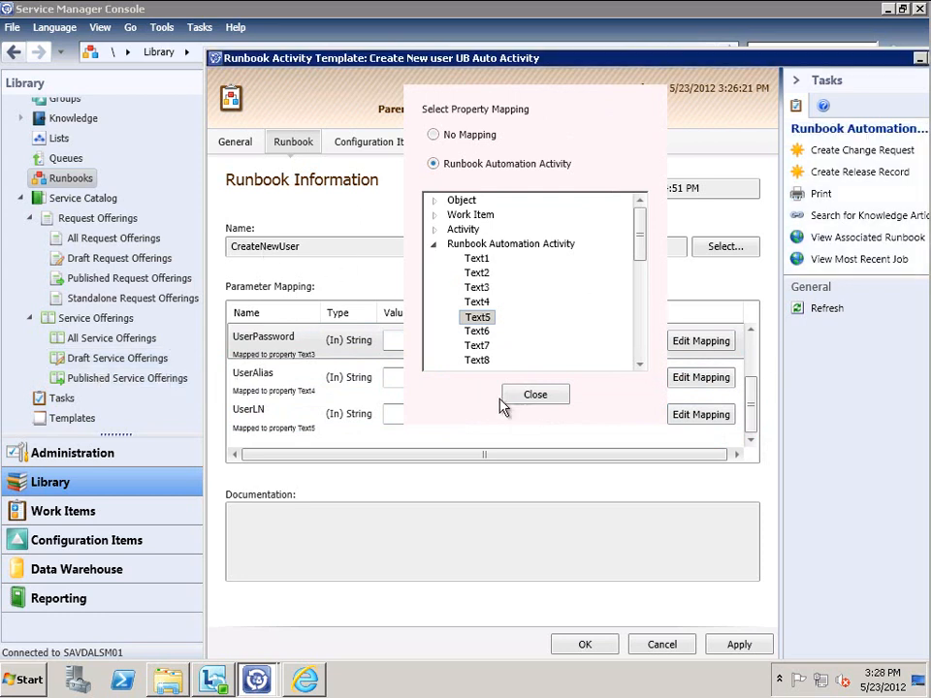
left_click(528, 393)
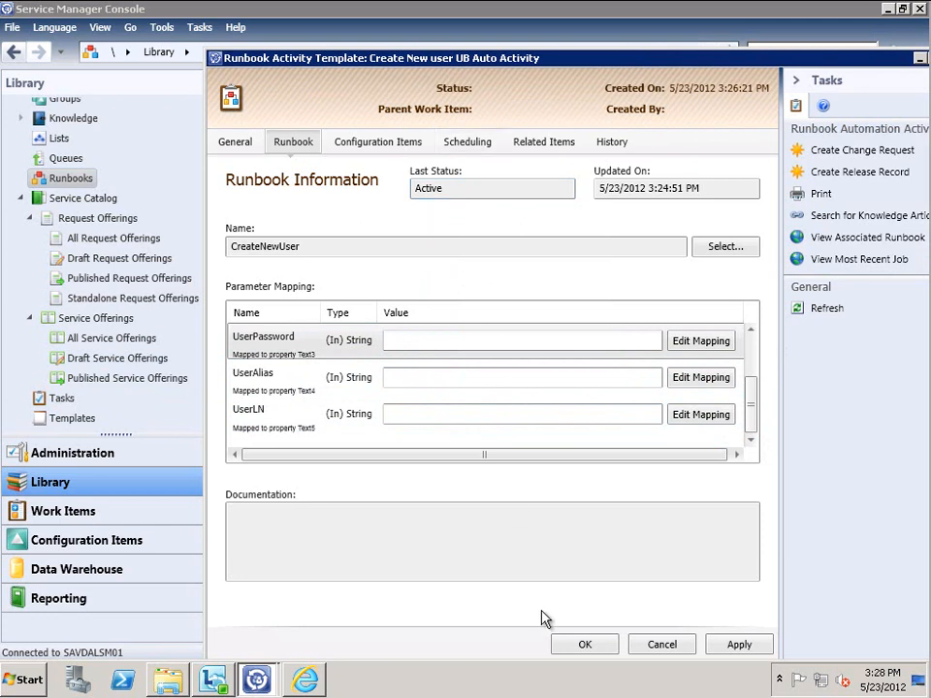
left_click(740, 650)
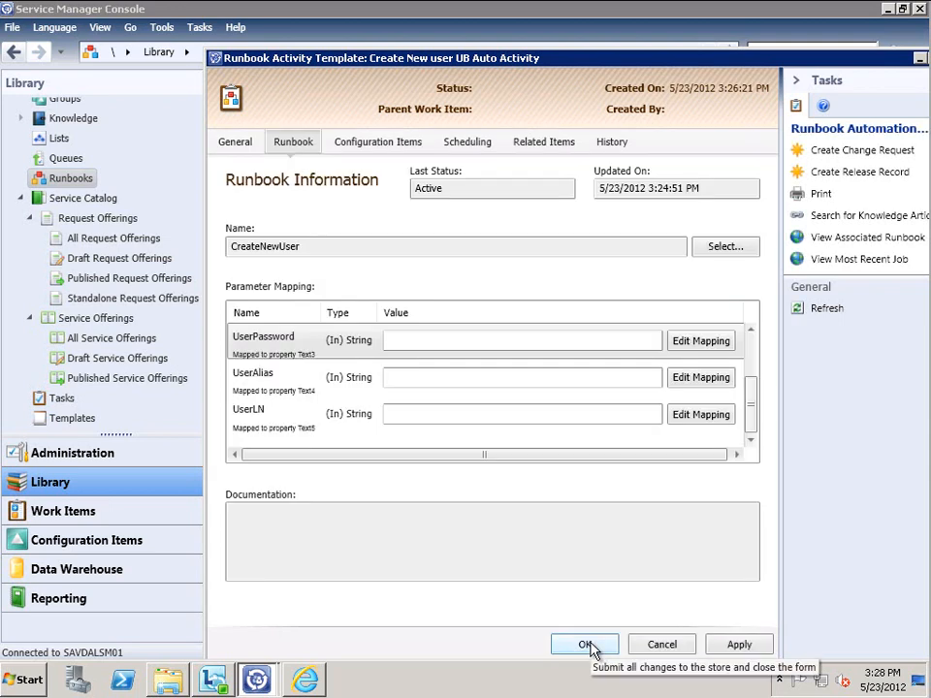
Close the template form and filter the Library Templates list by 'user'
left_click(585, 645)
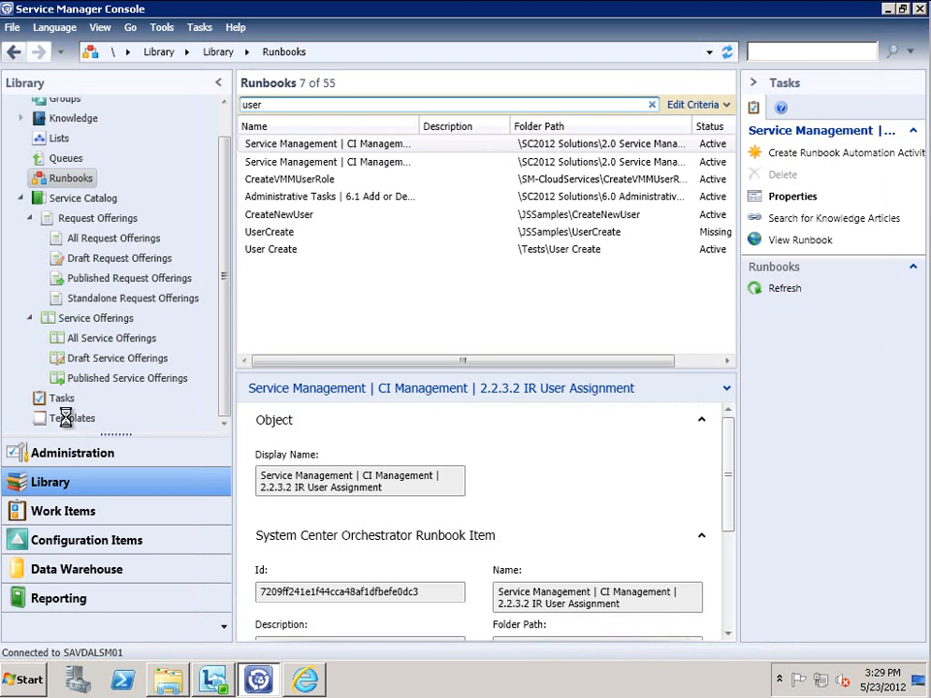
left_click(70, 420)
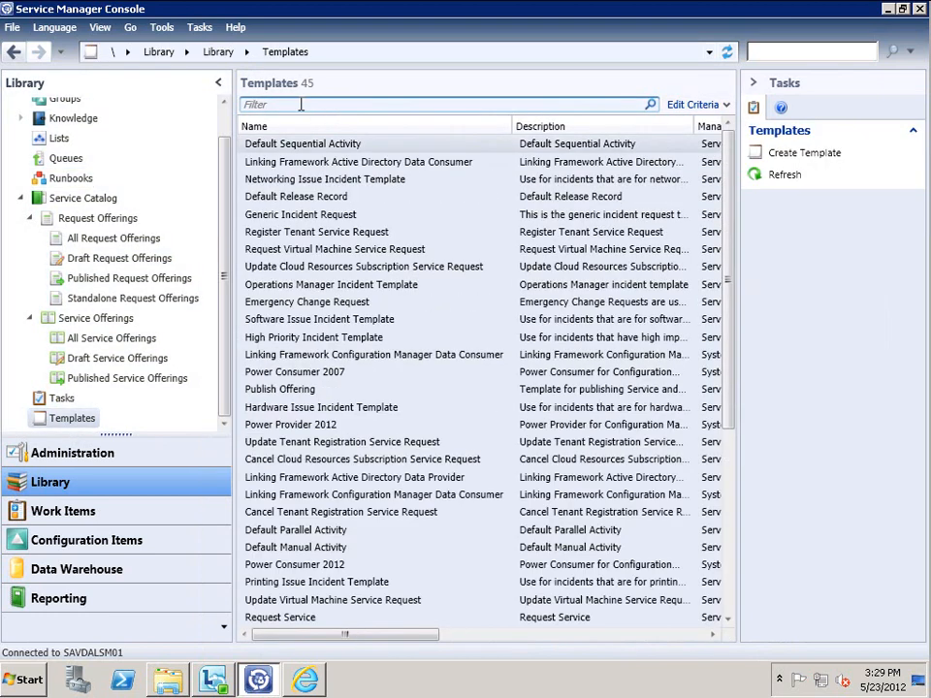
left_click(300, 105)
type("user")
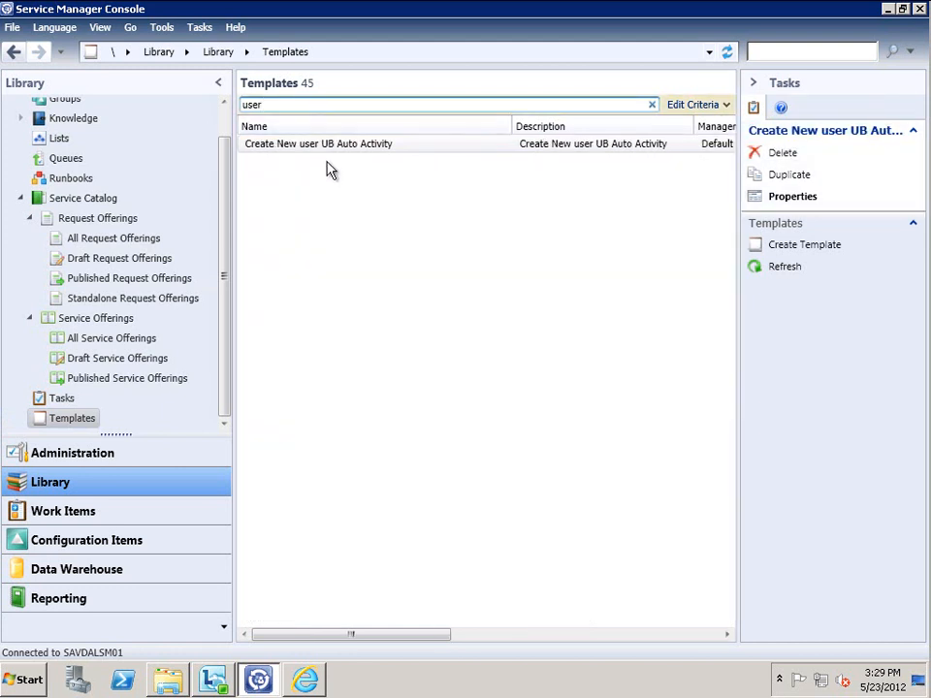
Change UB to RB in the template's name and description, making 'Create New user RB Auto Activity'
right_click(332, 145)
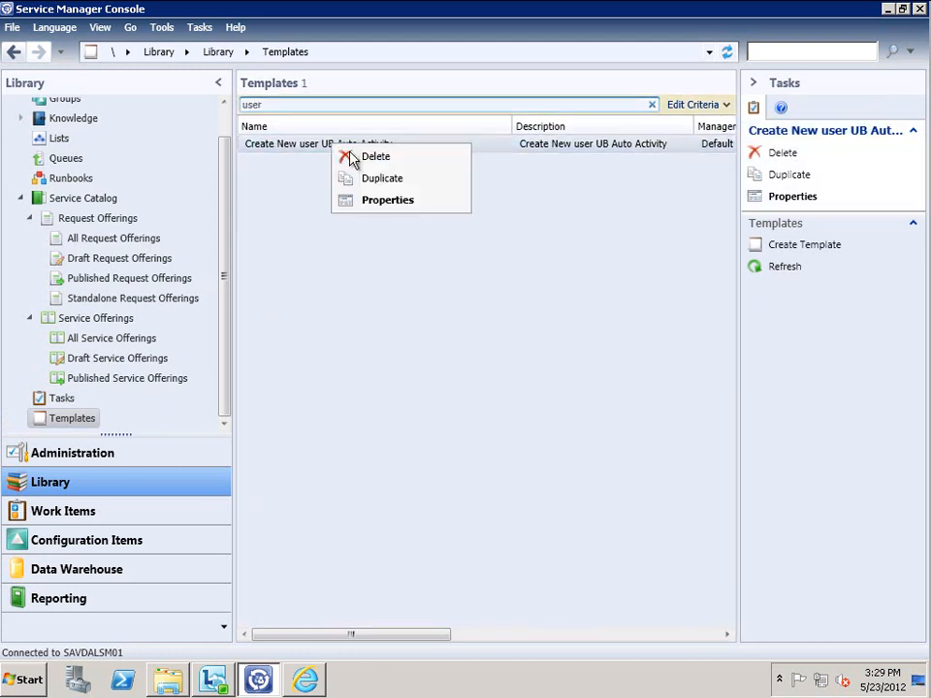
left_click(385, 203)
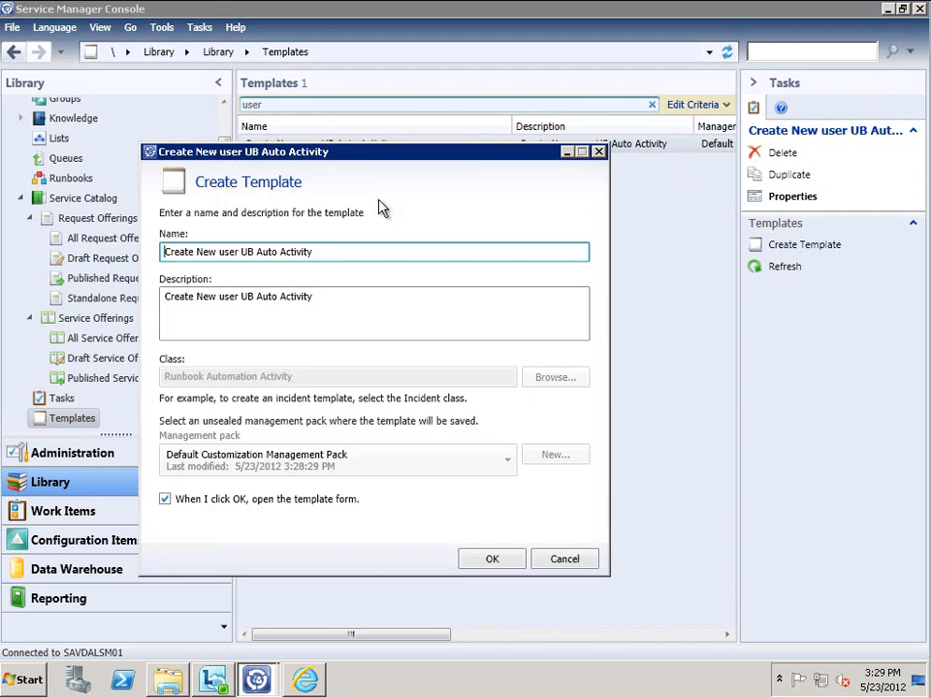
left_click(246, 252)
key("BackSpace")
type("R")
left_click(248, 299)
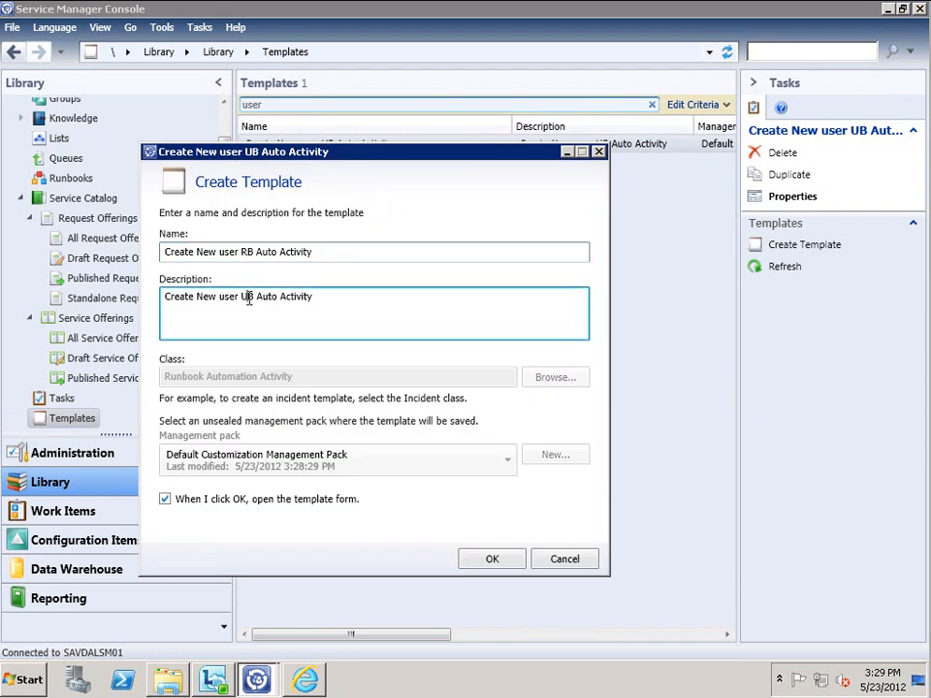
key("BackSpace")
type("R")
left_click(490, 558)
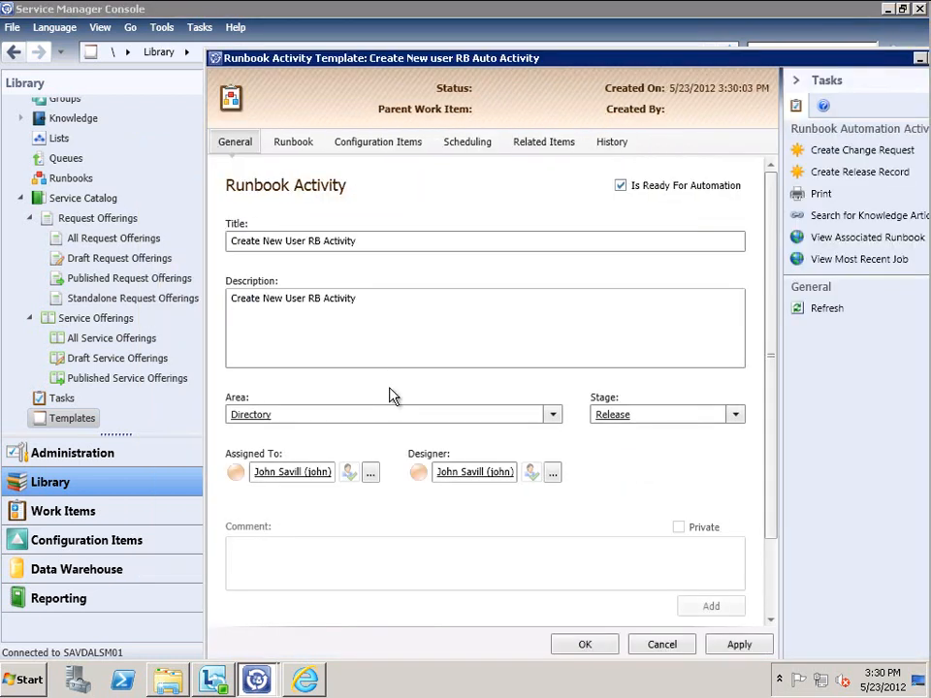
left_click(585, 645)
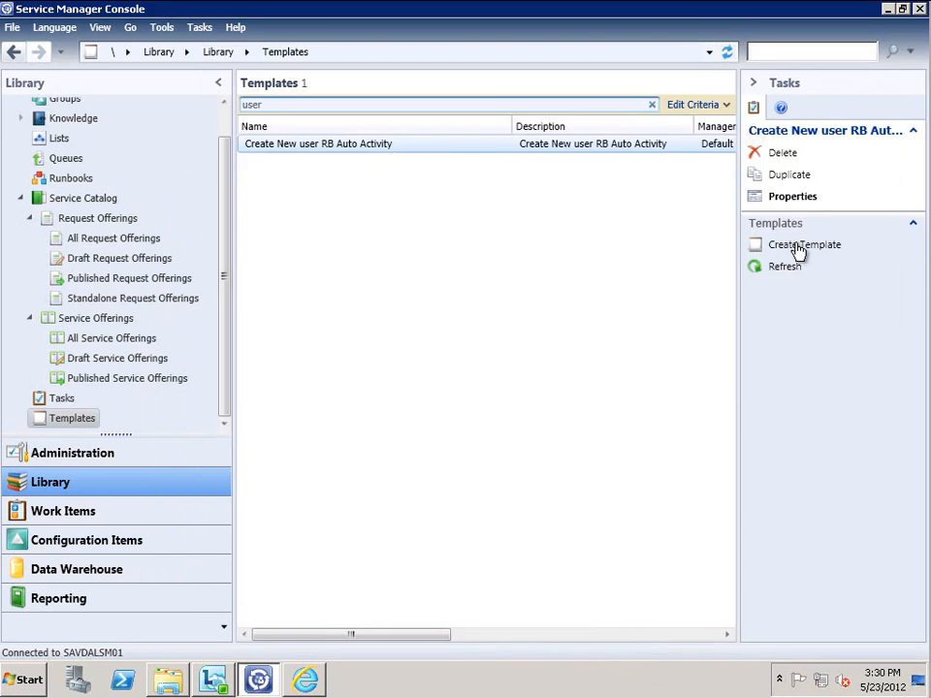
Name a new template 'Request New User Service Request Template' and reuse that name as its description
left_click(798, 248)
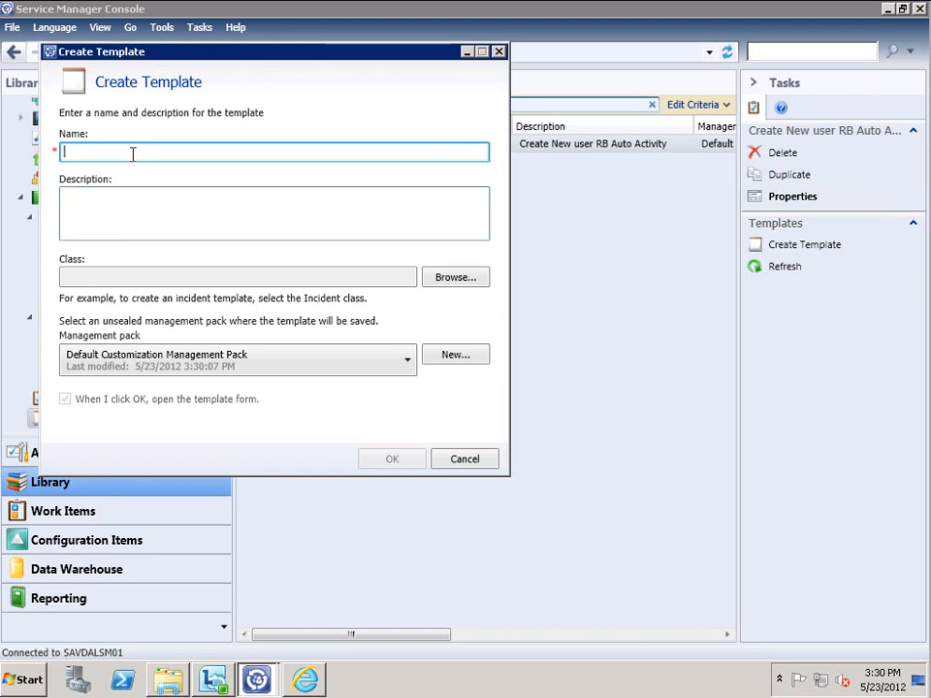
type("Request New User")
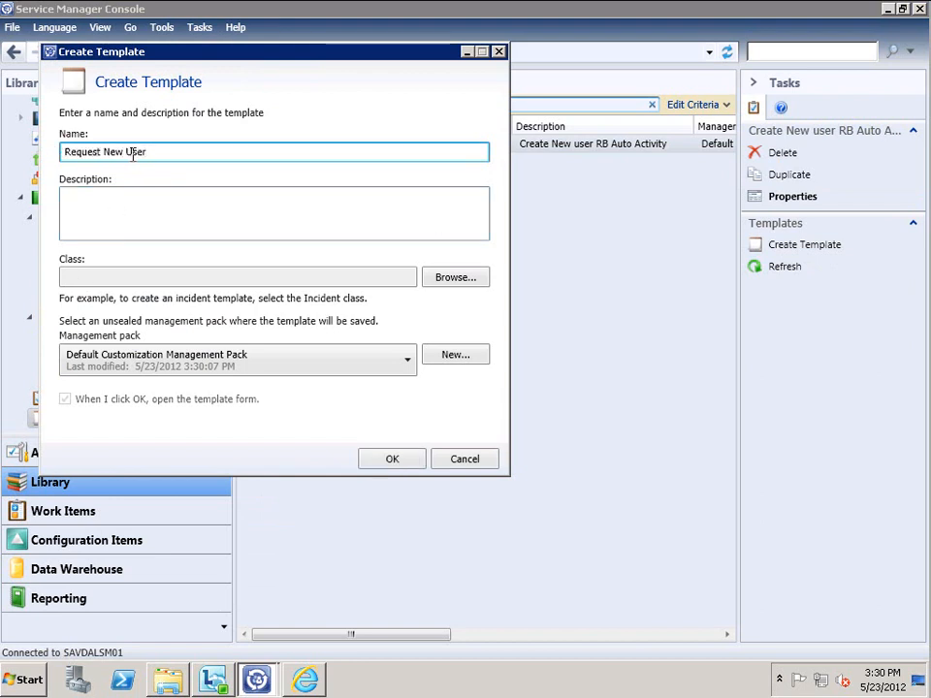
type(" Service Request Template")
key("ctrl+a")
key("ctrl+c")
key("Tab")
key("ctrl+v")
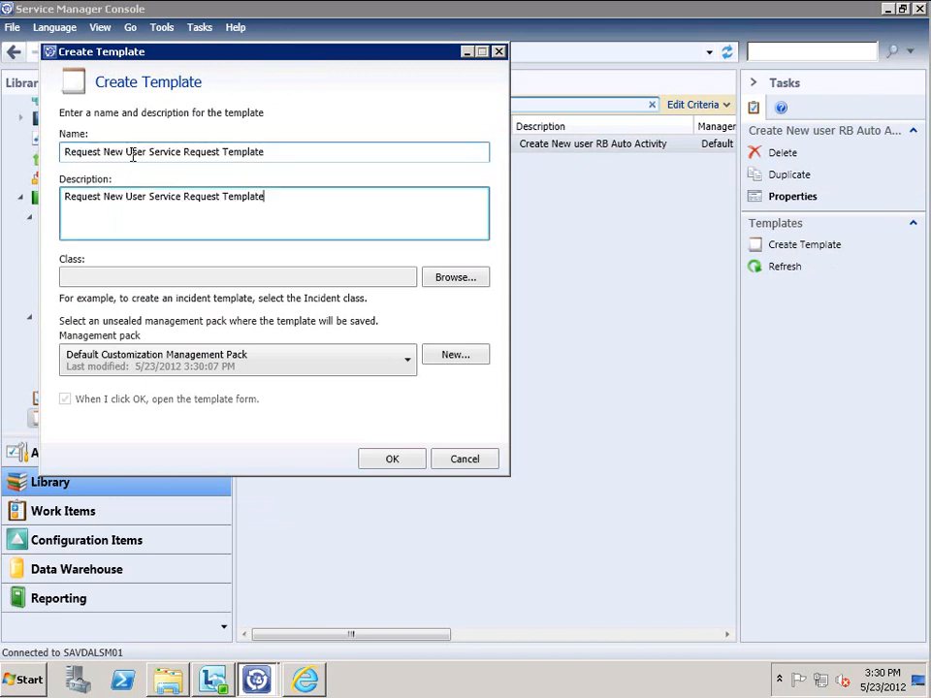
Base the template on the Service Request class in the Service Request Configuration Library management pack
left_click(452, 277)
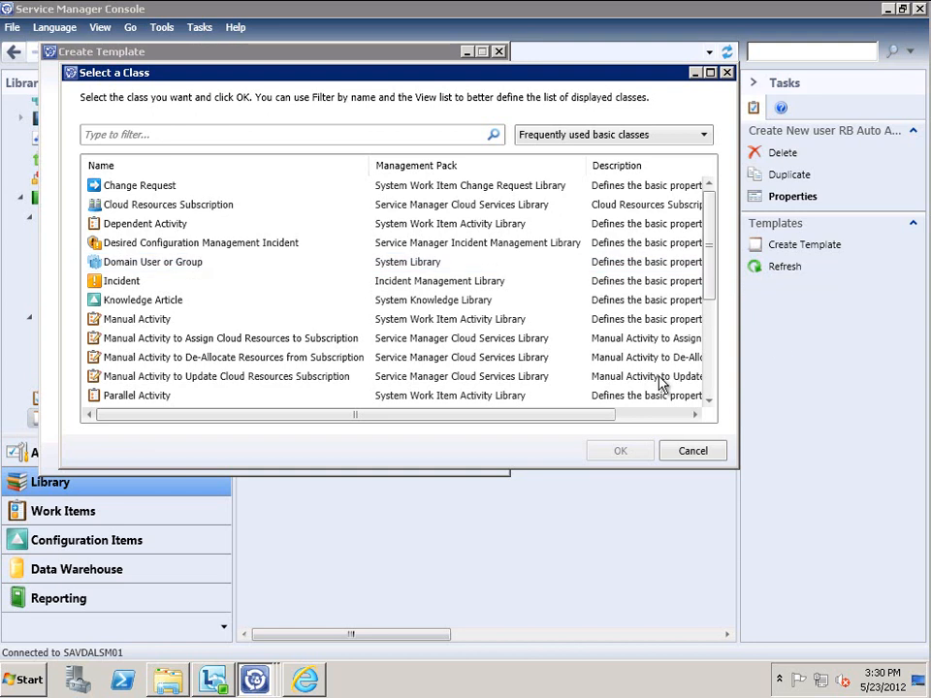
scroll(671, 382, "down", 4)
left_click(134, 340)
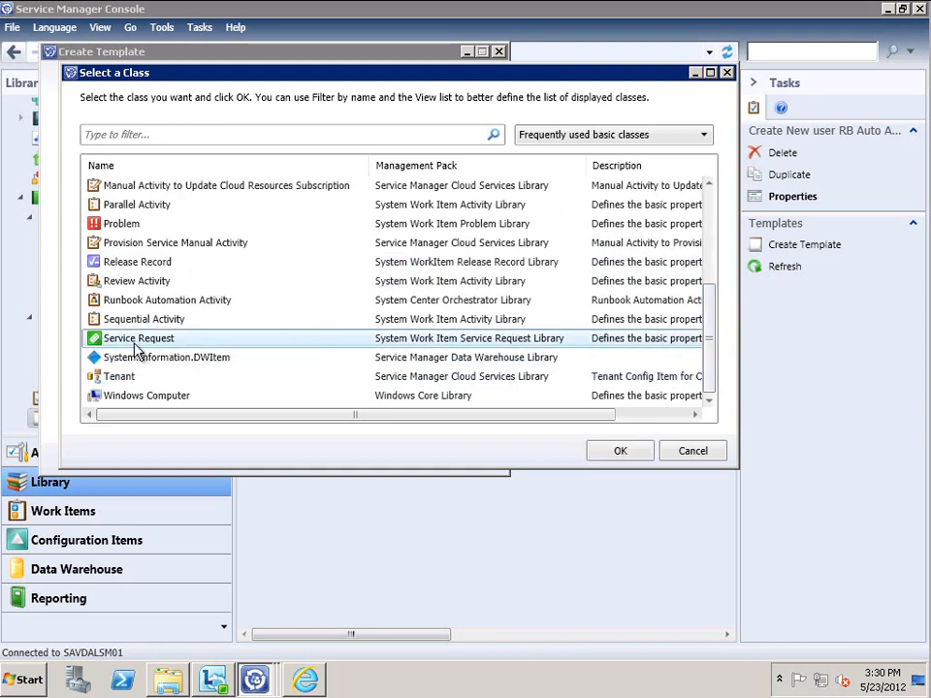
left_click(615, 452)
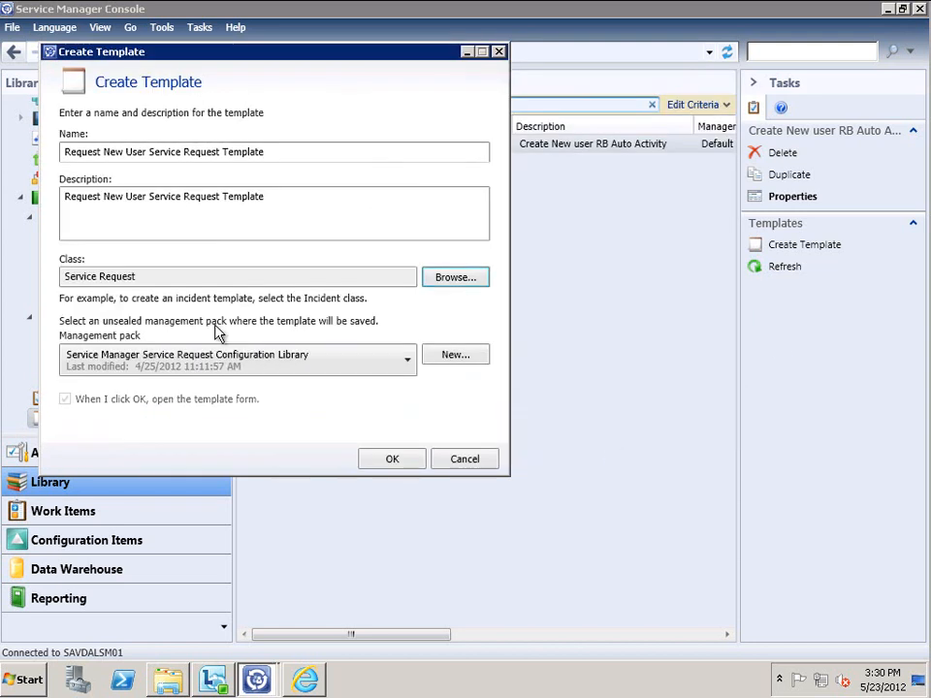
left_click(408, 365)
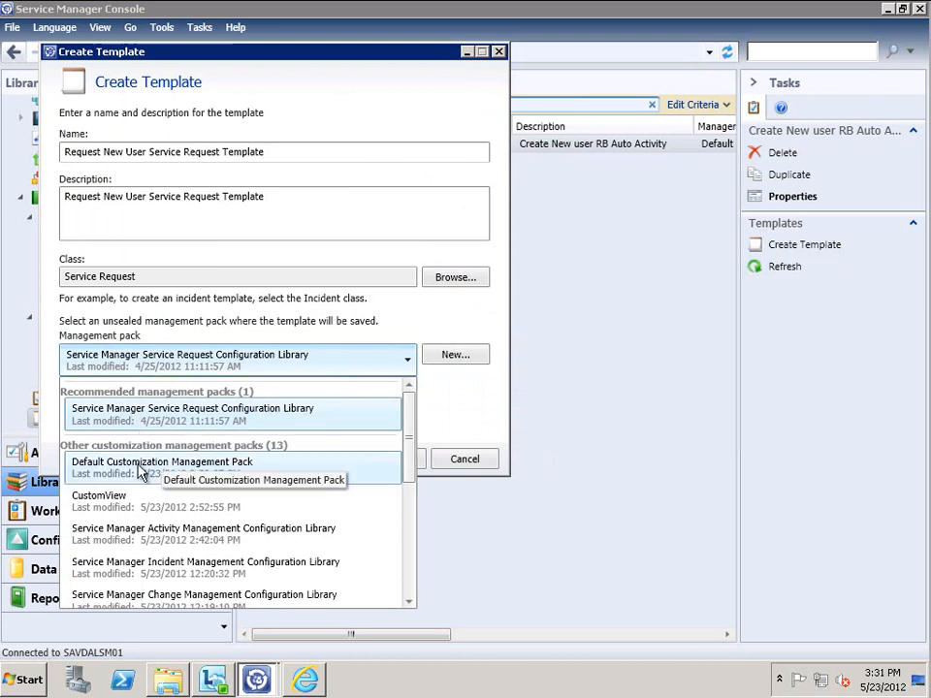
left_click(493, 398)
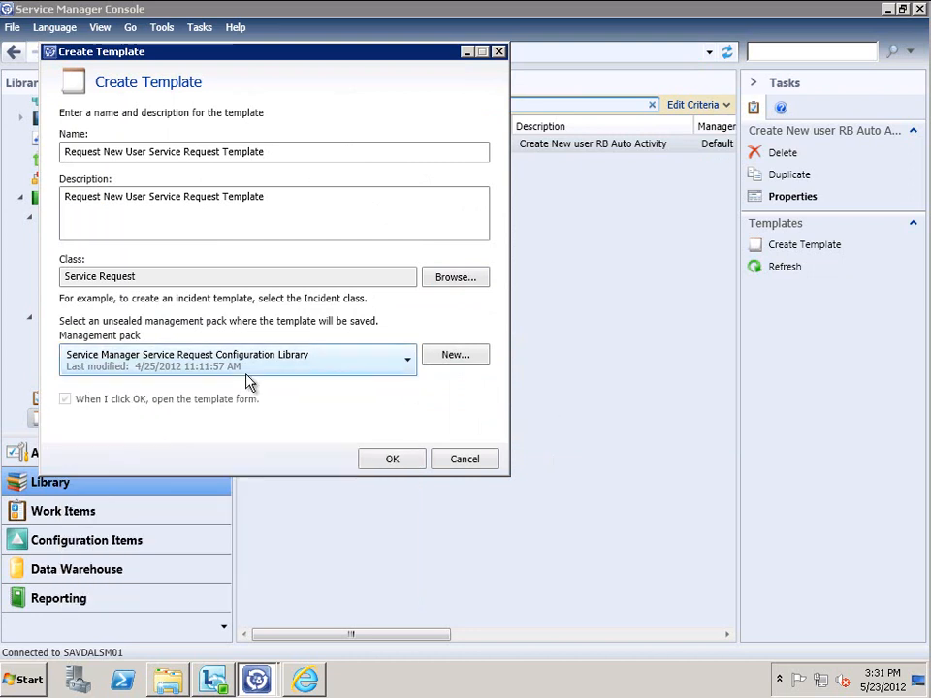
left_click(407, 463)
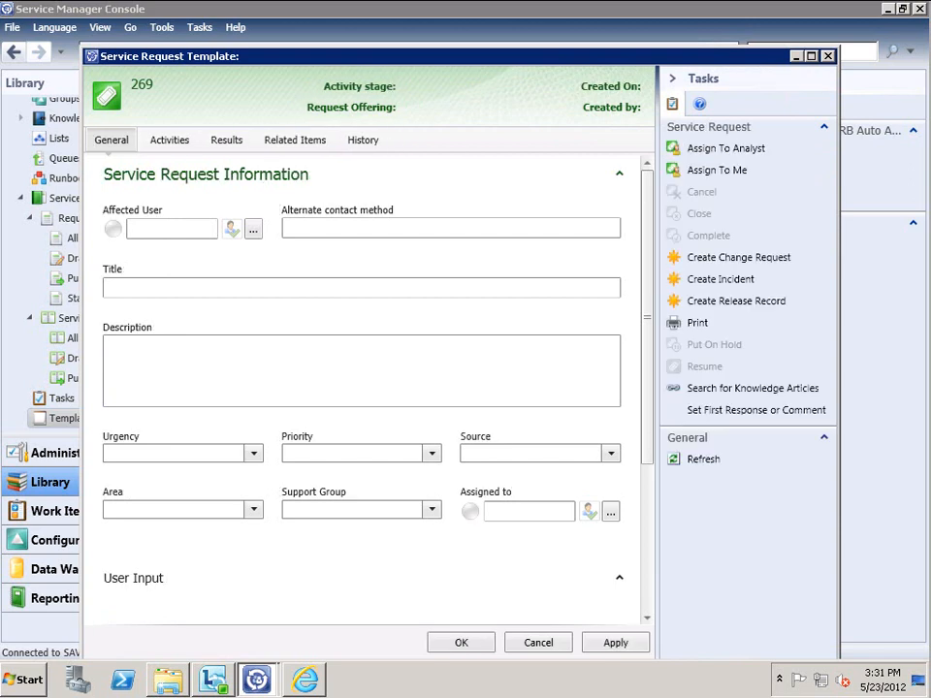
Enter the title 'Create New User' and copy it into the description
left_click(164, 288)
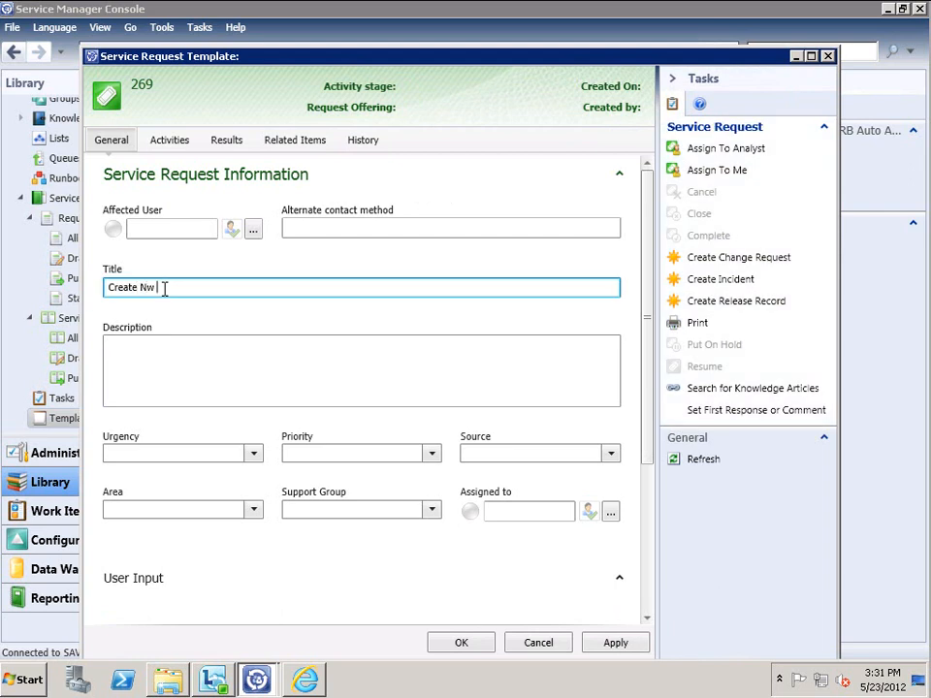
type("Create New User Service Request")
key("ctrl+a")
key("ctrl+c")
key("Tab")
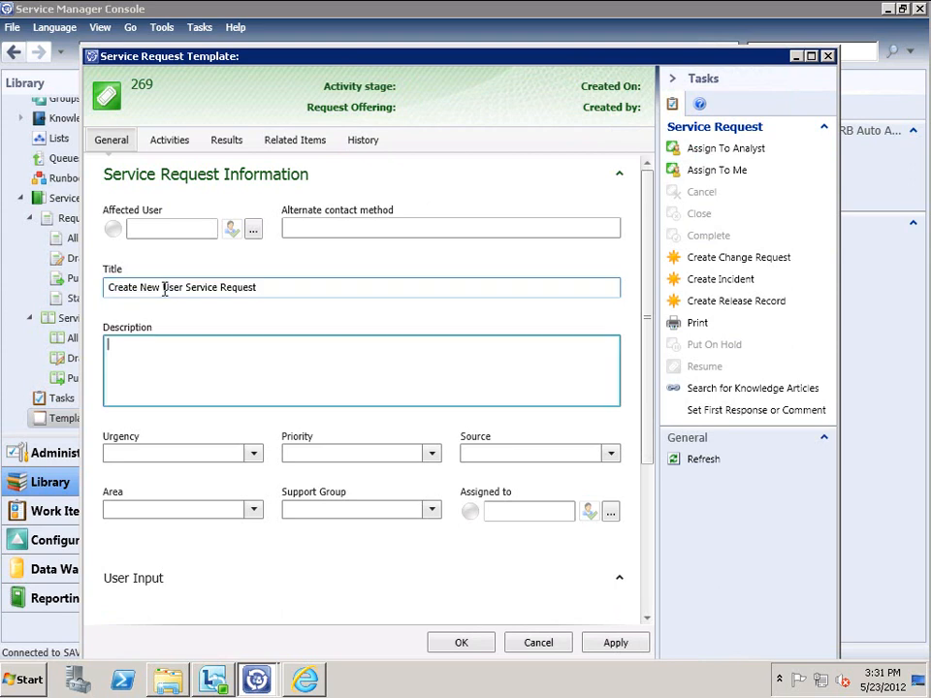
key("ctrl+v")
Set urgency and priority to Medium, area to Directory\Account Management, and source to Other
left_click(193, 453)
left_click(254, 453)
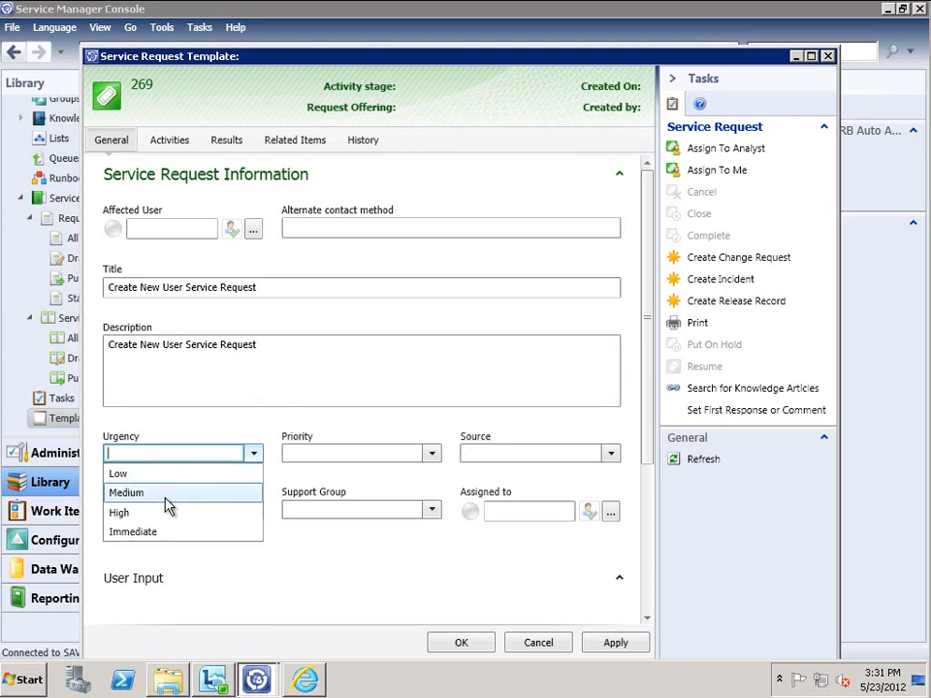
left_click(174, 492)
left_click(431, 452)
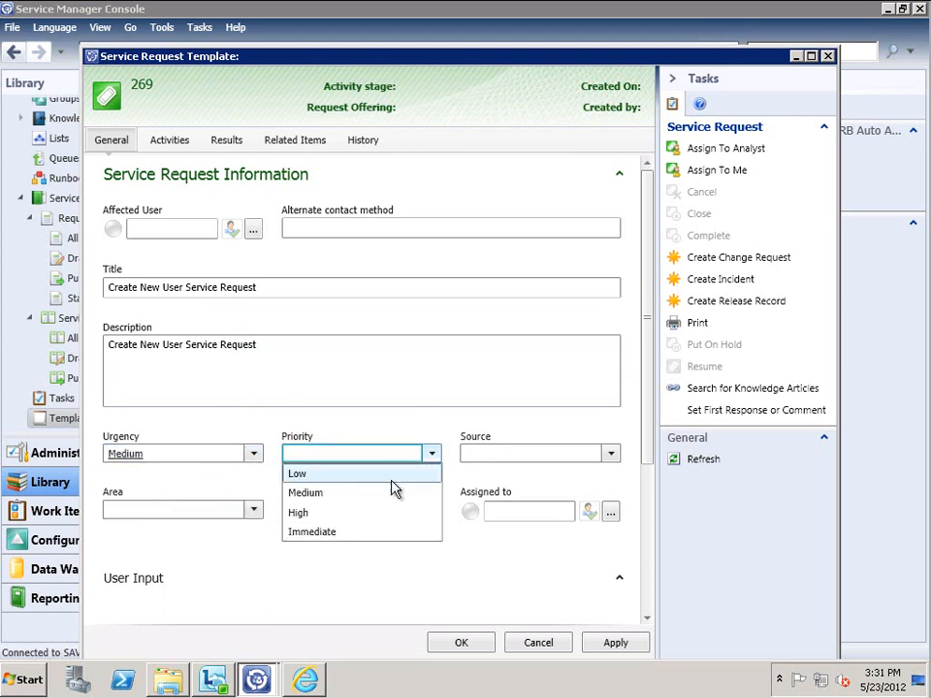
left_click(312, 493)
left_click(254, 510)
left_click(113, 317)
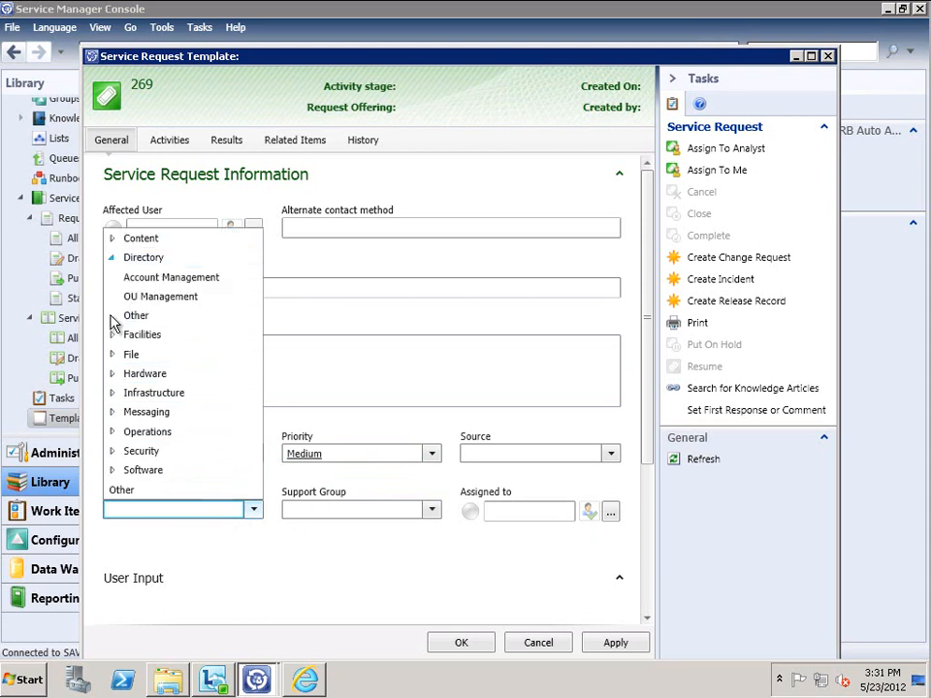
left_click(131, 278)
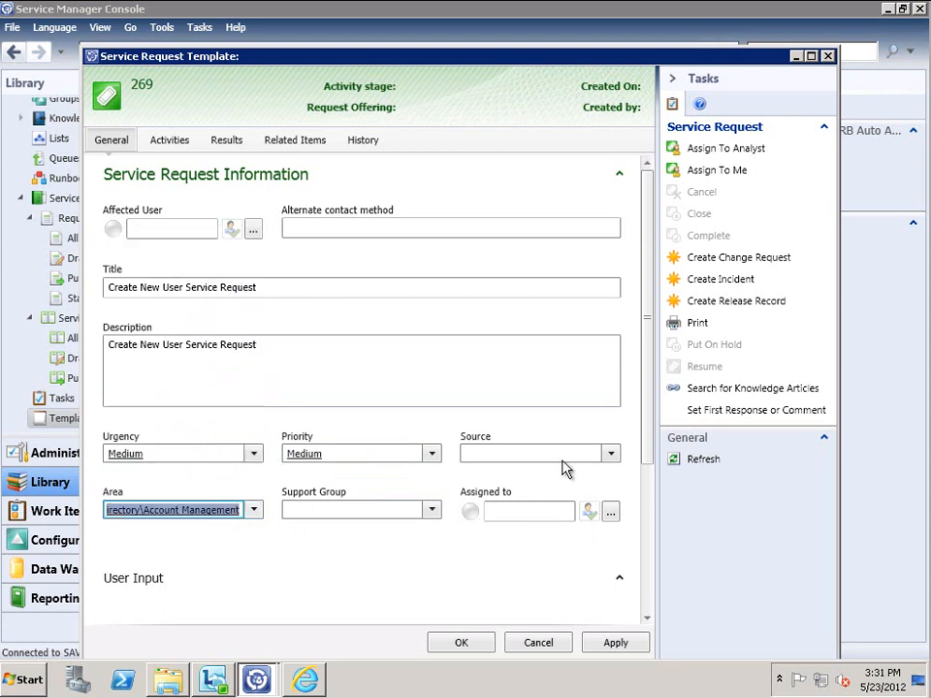
left_click(611, 455)
left_click(482, 511)
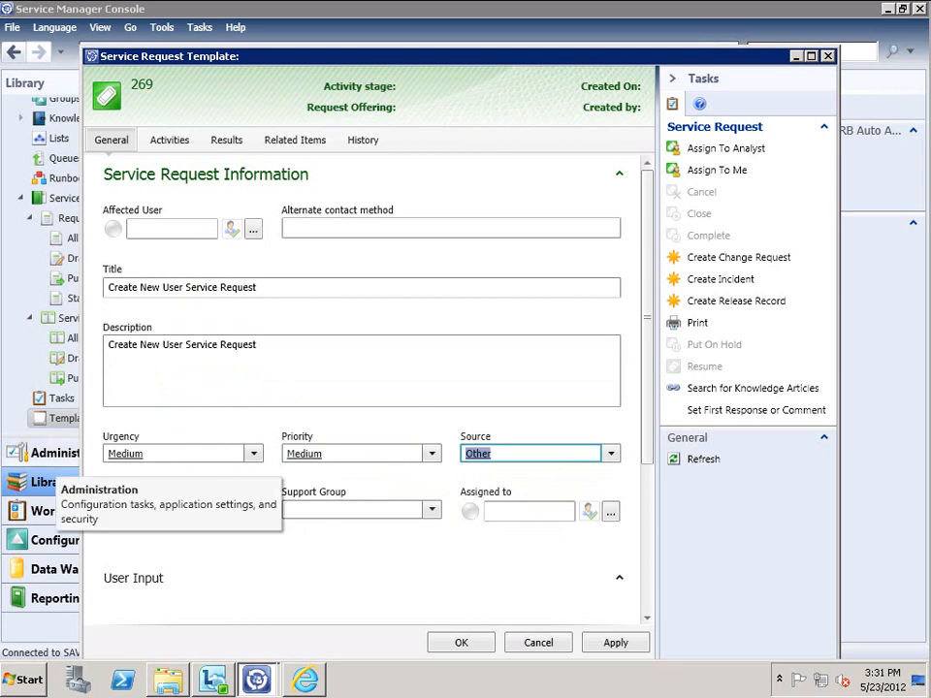
left_click(649, 565)
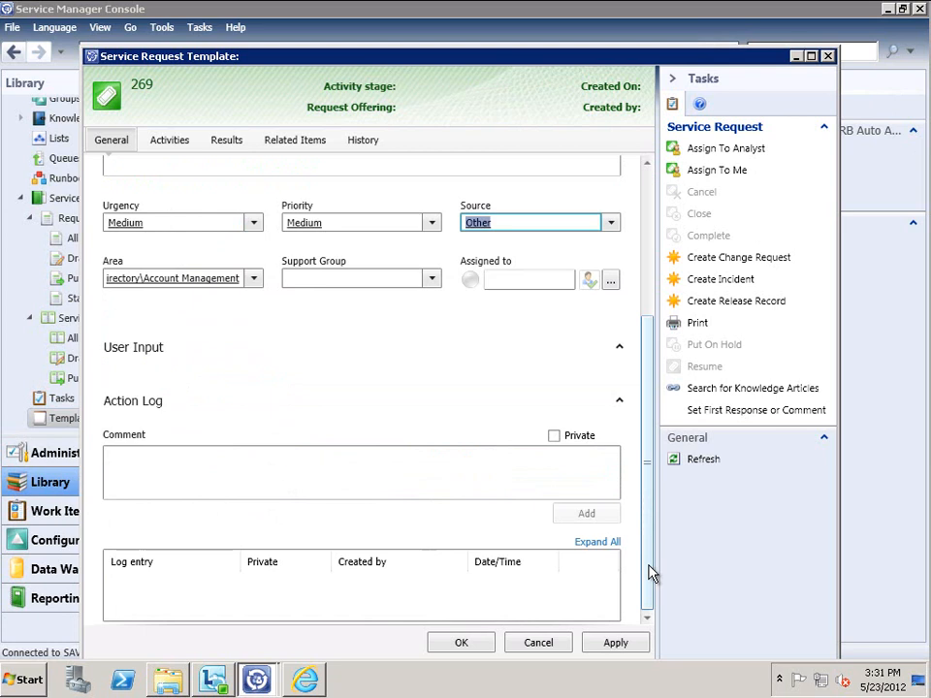
left_click_drag(649, 558, 644, 249)
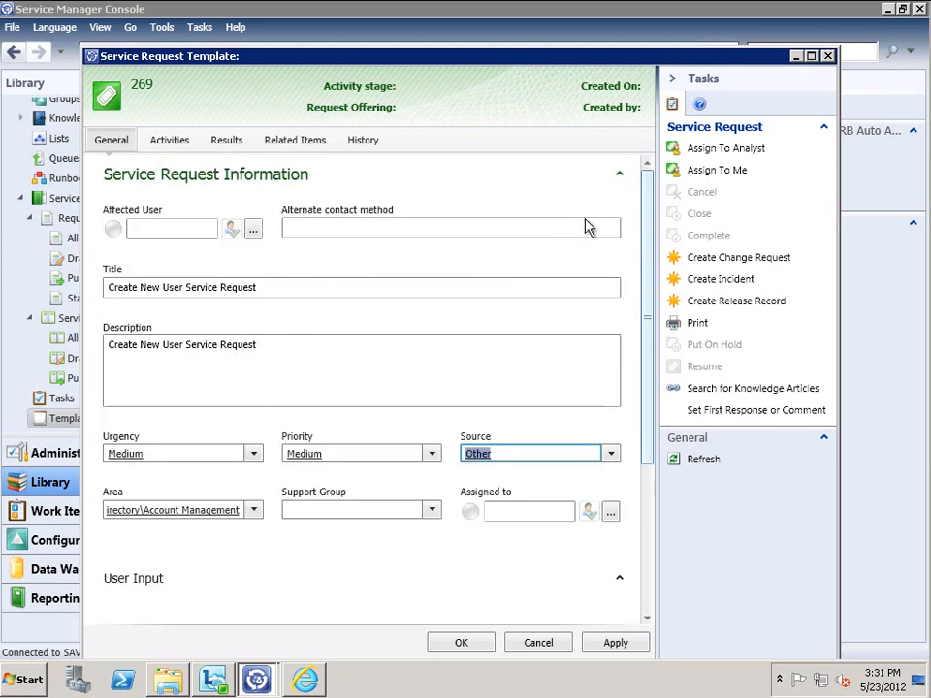
left_click(160, 143)
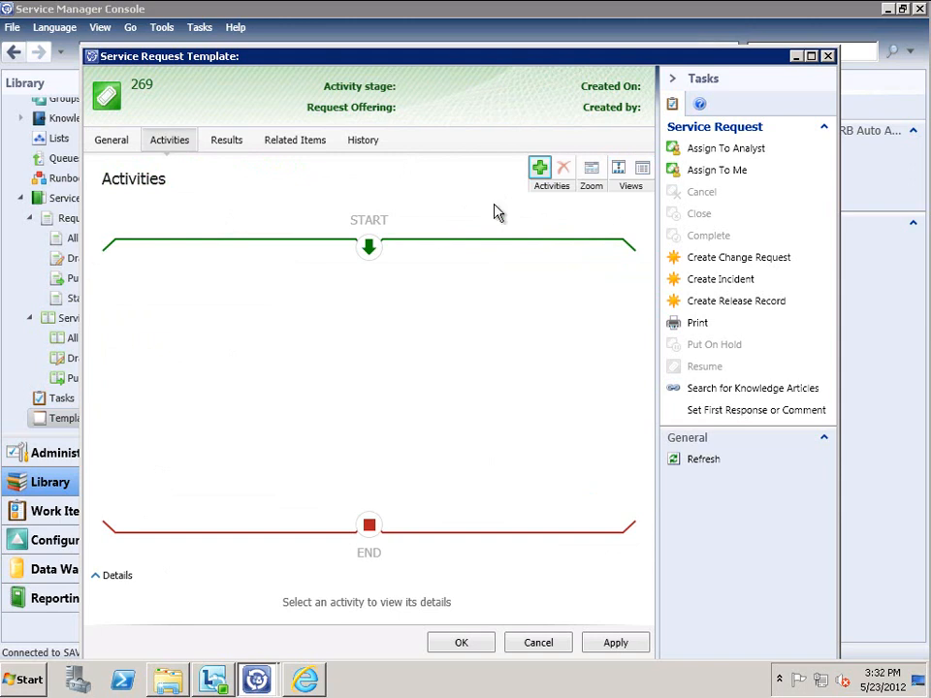
Add a review activity based on the Default Review Activity template
left_click(537, 172)
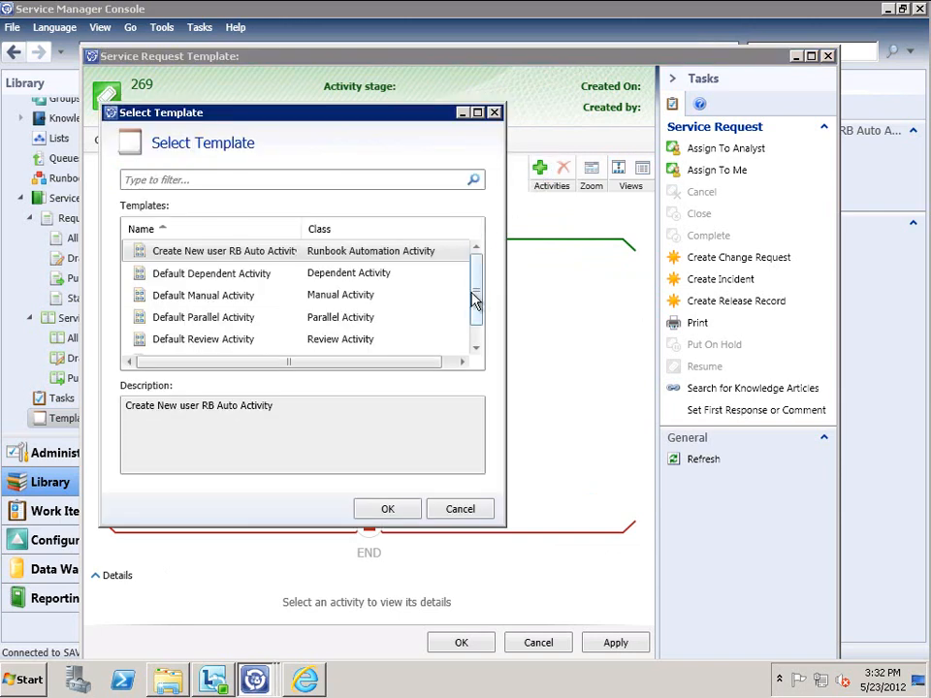
left_click(476, 351)
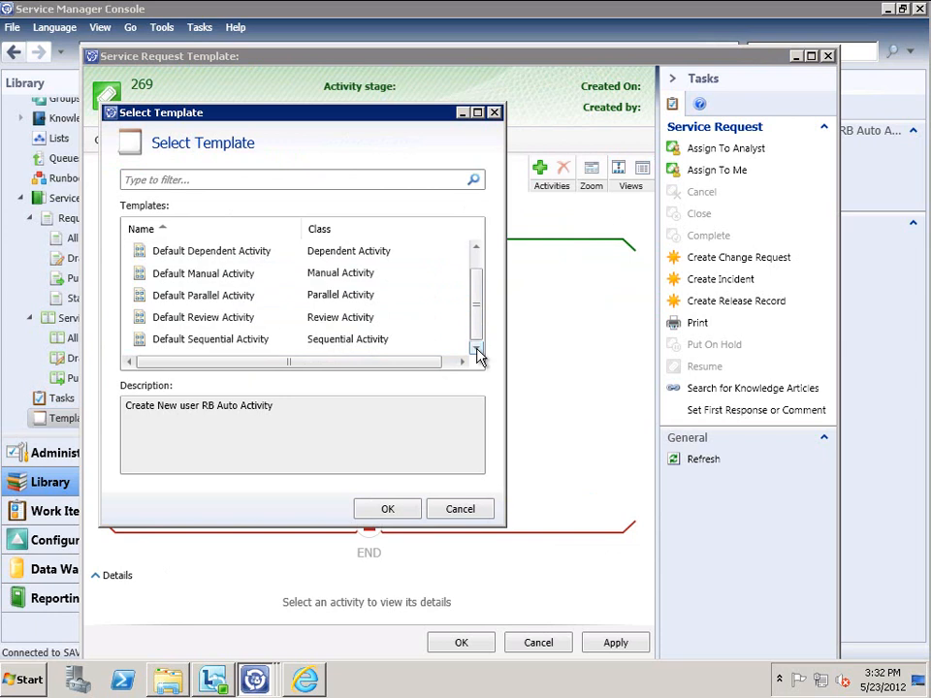
left_click(204, 320)
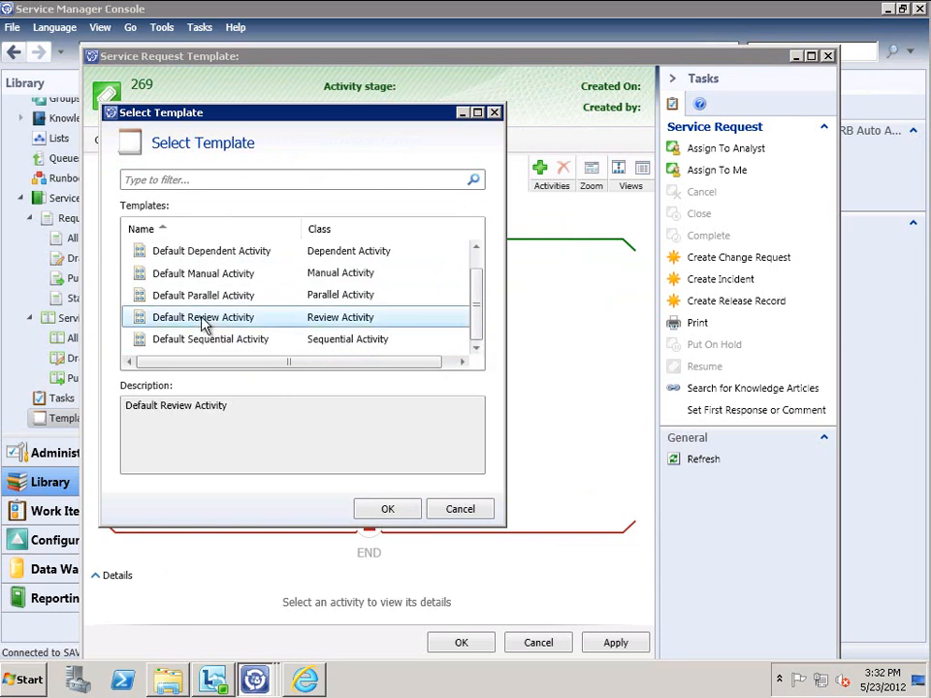
left_click(383, 517)
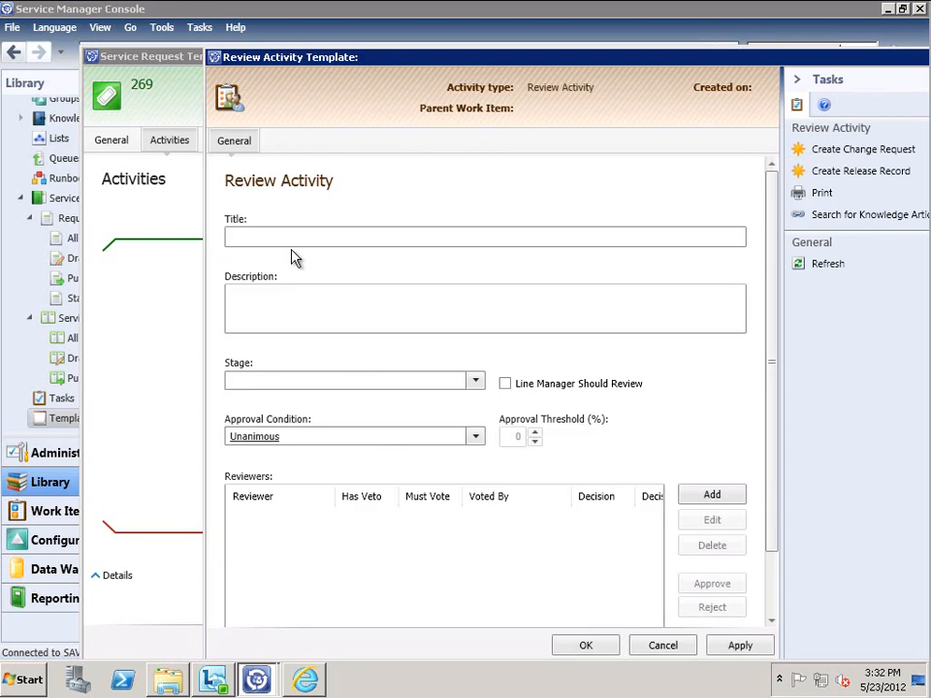
Title it 'Approve New User Service Request' with stage Approve and line manager review, then save
left_click(267, 236)
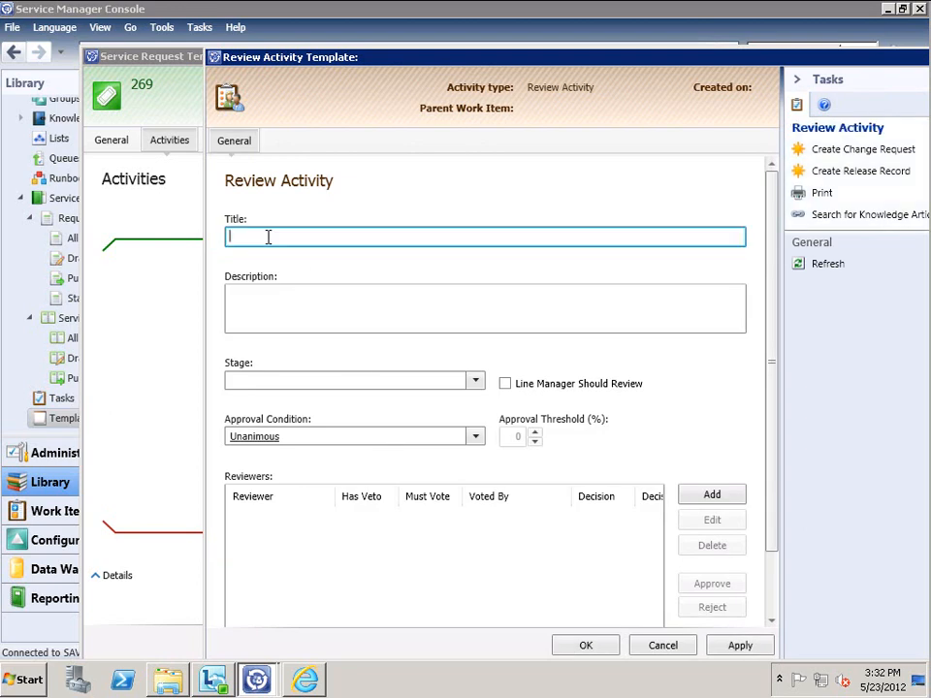
type("Approve New User Service Request")
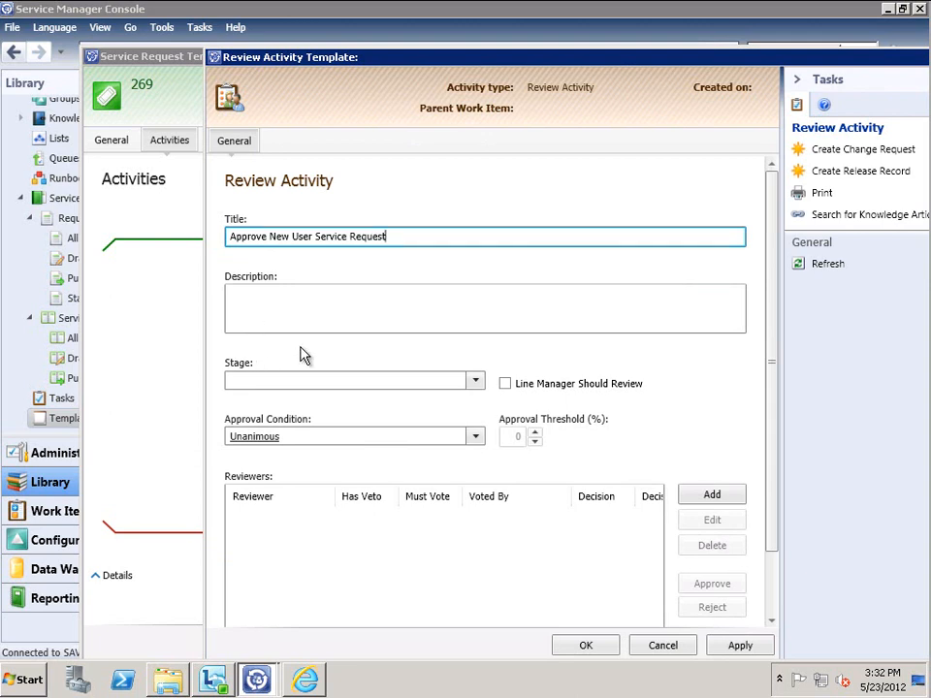
left_click(475, 380)
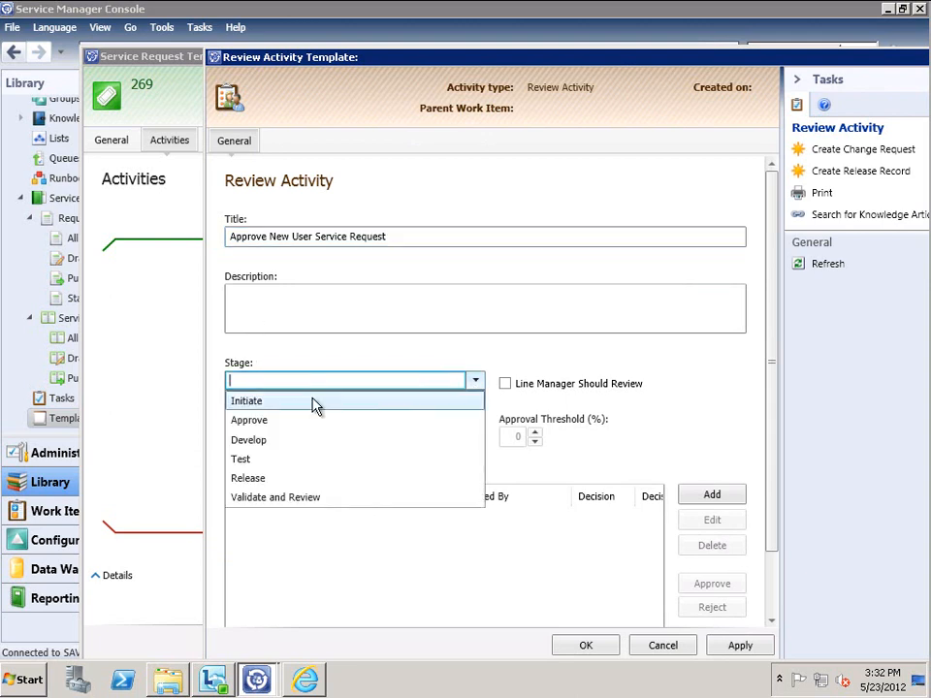
left_click(255, 420)
left_click(504, 385)
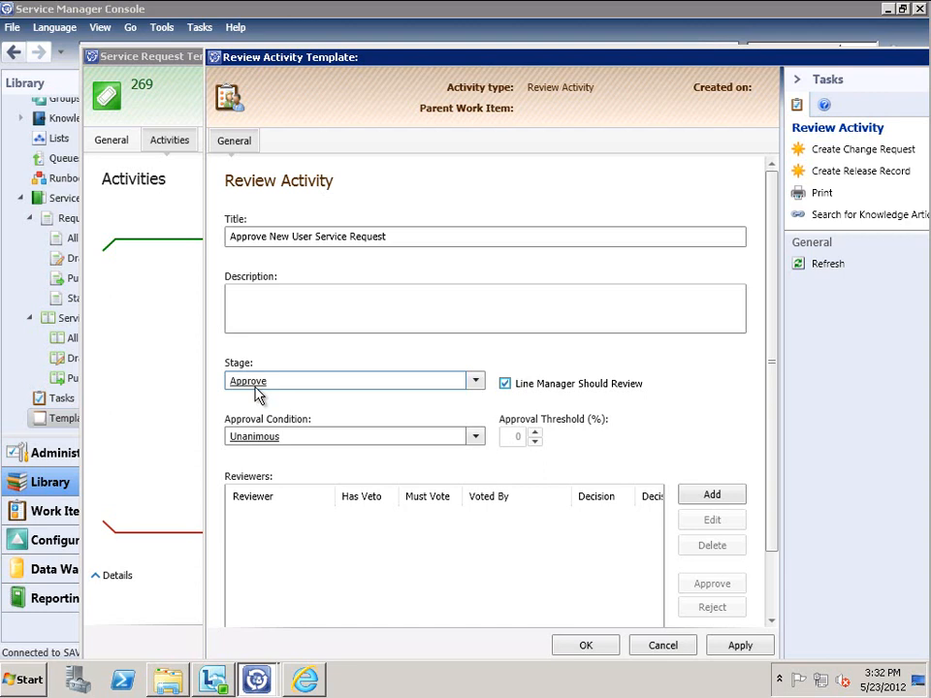
left_click(315, 436)
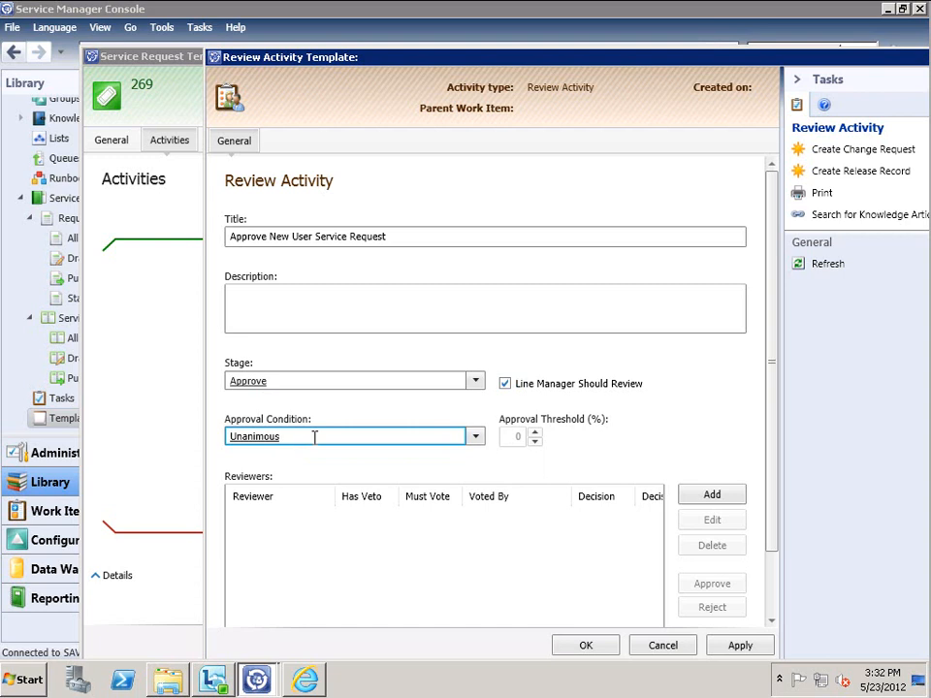
left_click(739, 645)
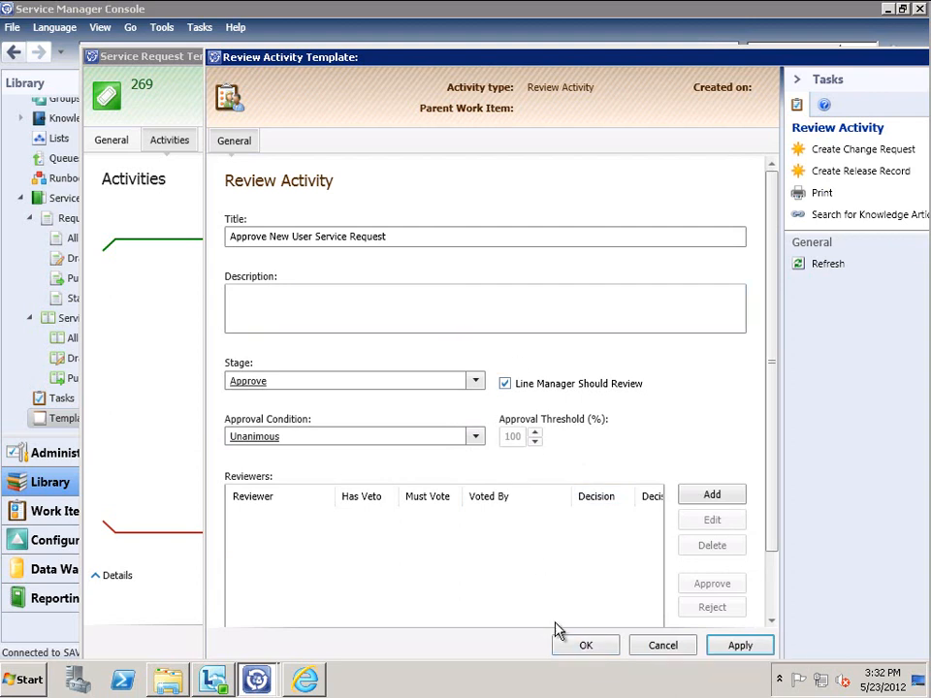
left_click(585, 646)
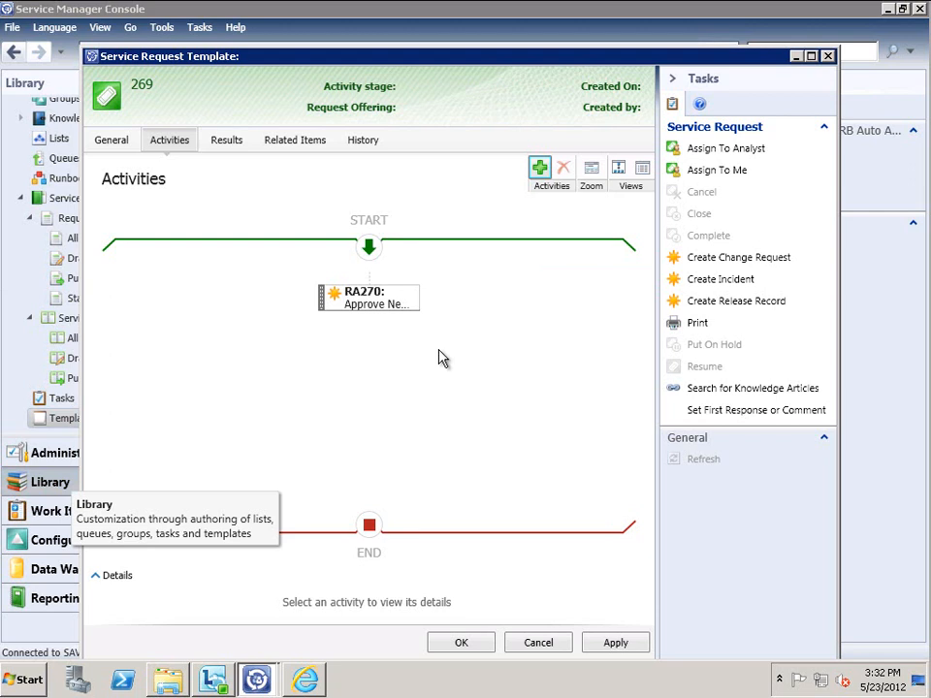
Add a runbook activity from the 'Create New user RB Auto Activity' template and view its runbook settings
left_click(540, 170)
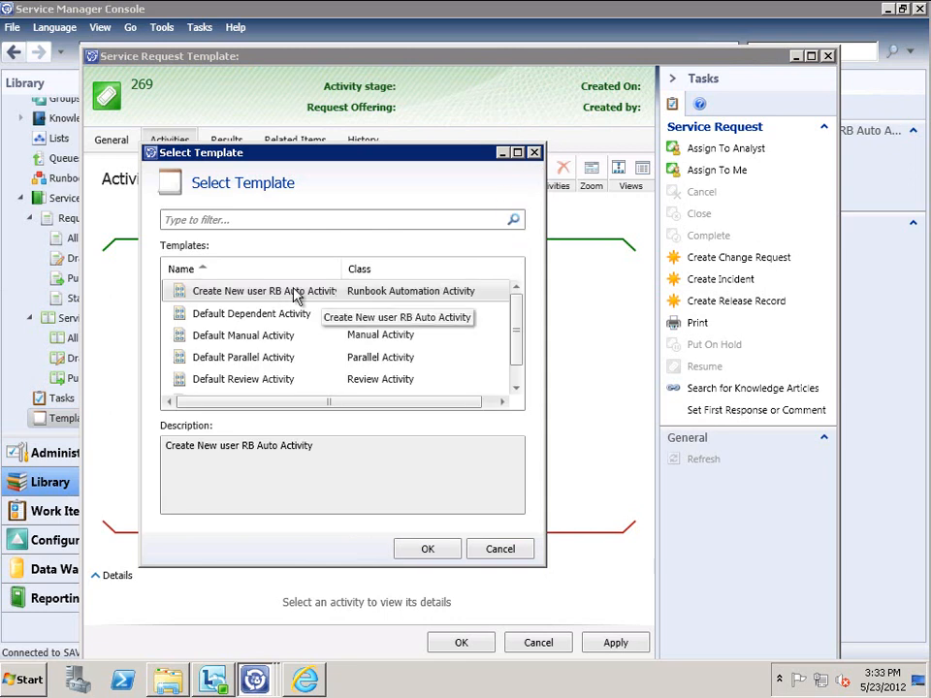
left_click_drag(516, 358, 520, 305)
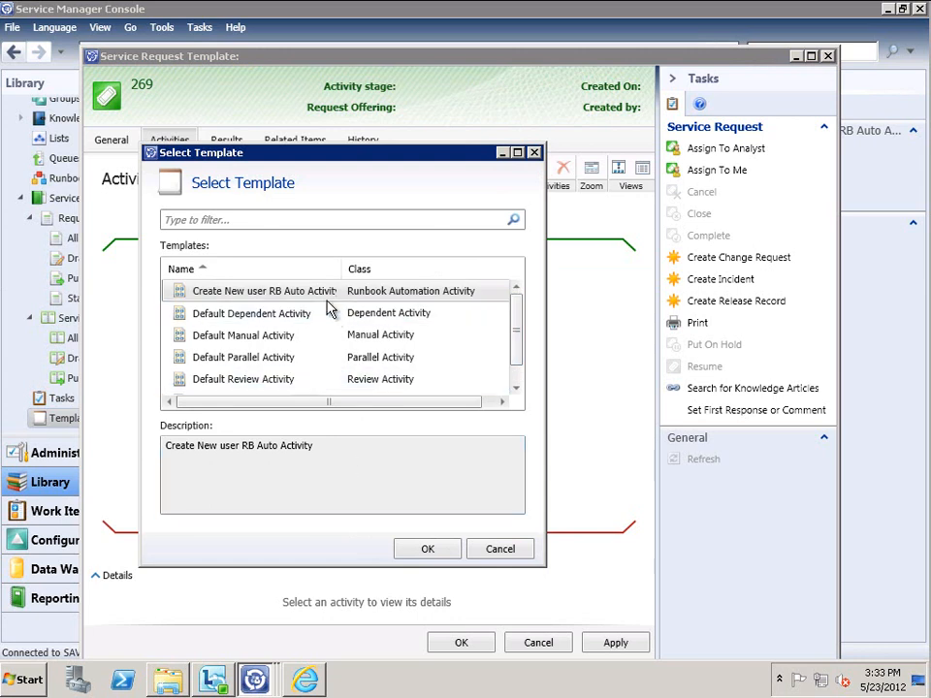
left_click(427, 549)
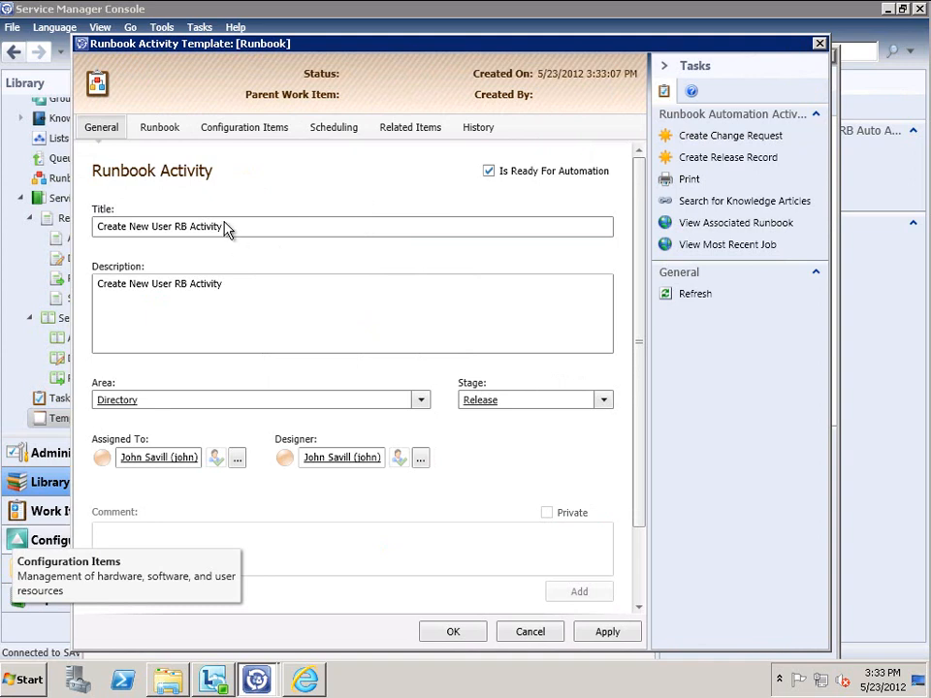
left_click(163, 133)
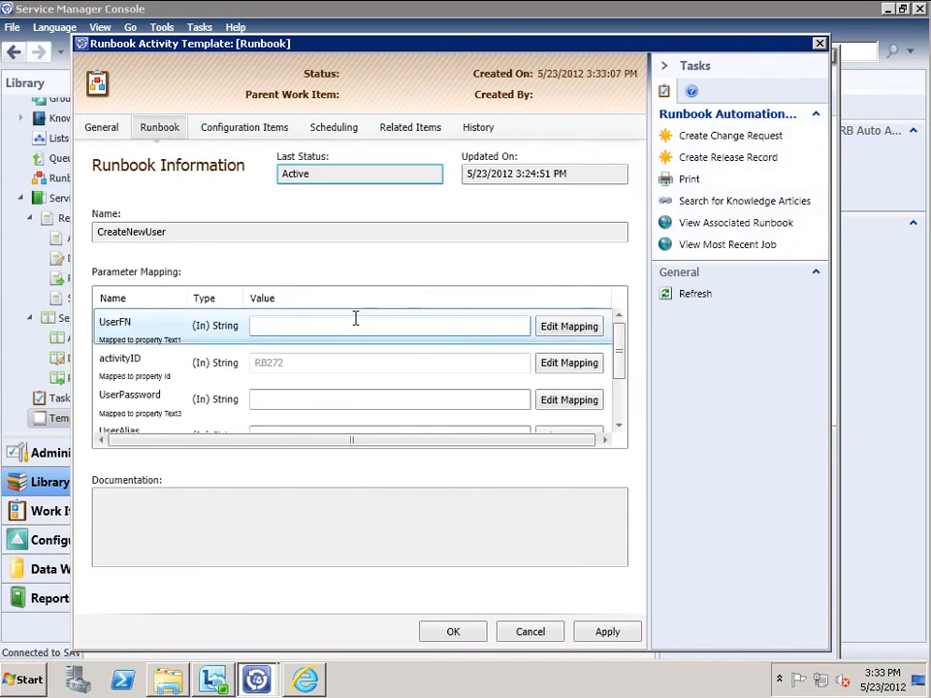
Check the UserFN, activityID and UserPassword parameter mappings, then accept the runbook activity
left_click(588, 333)
left_click(739, 648)
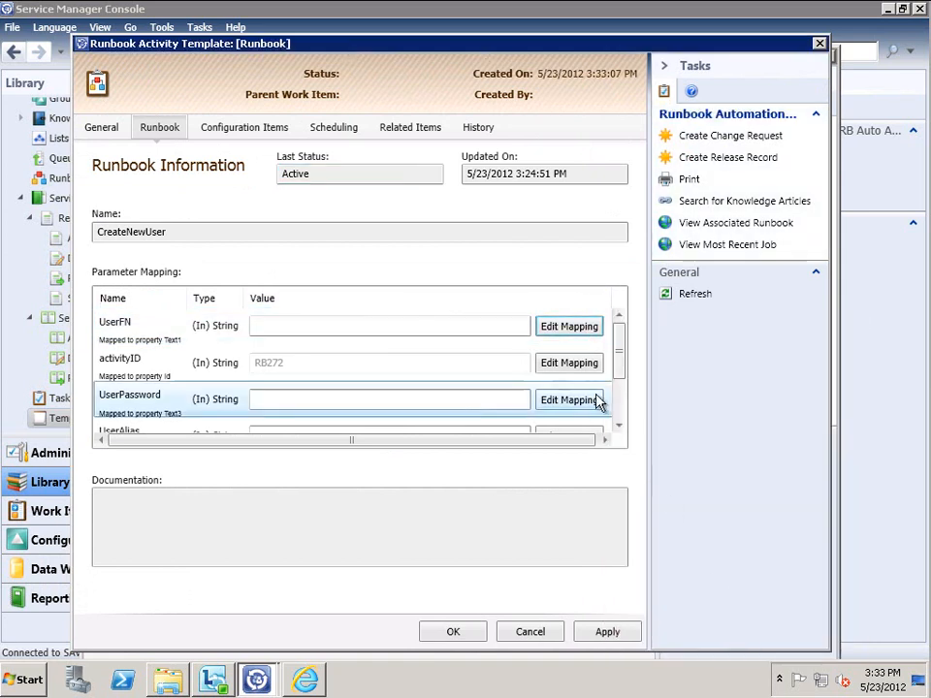
left_click(583, 367)
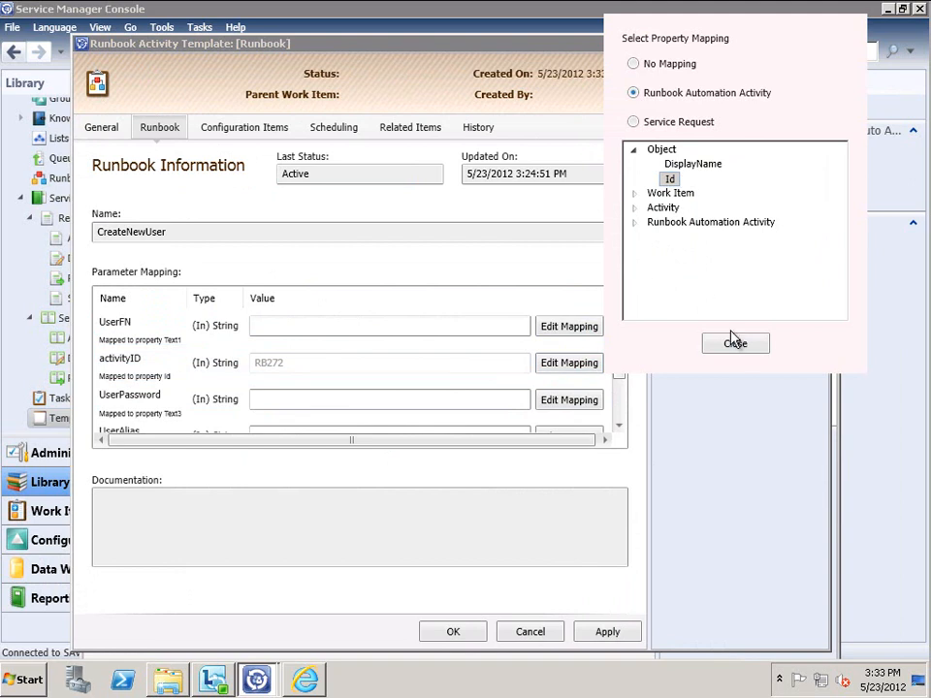
left_click(737, 344)
left_click(567, 400)
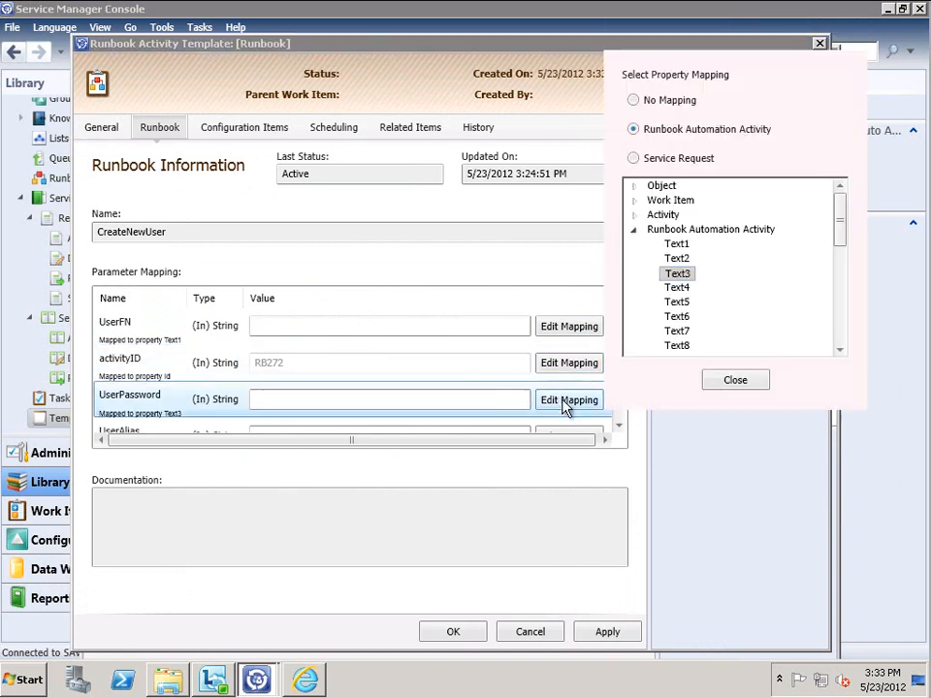
left_click(734, 380)
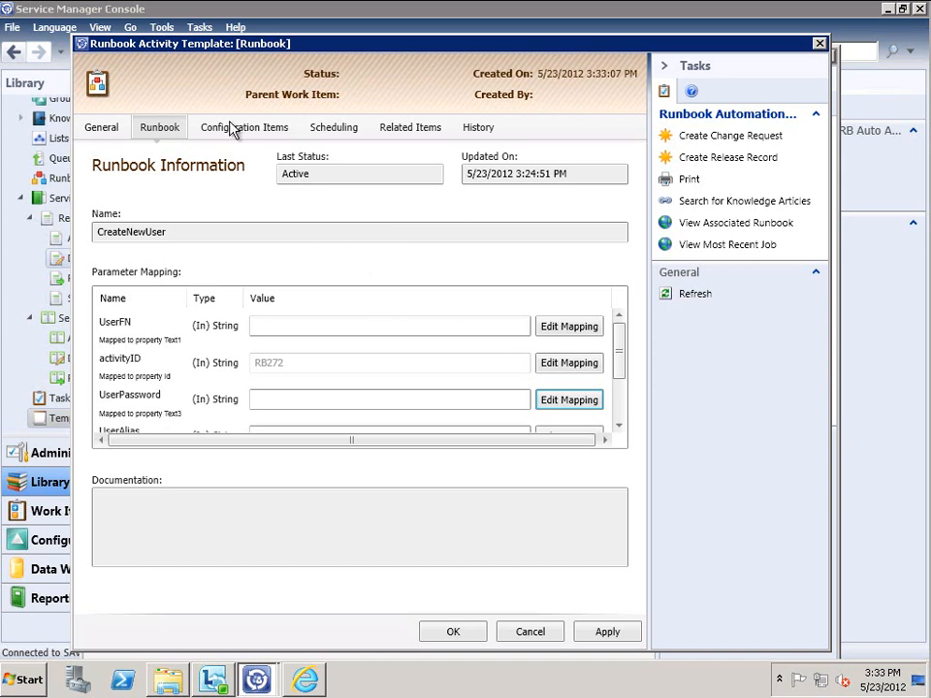
left_click(469, 636)
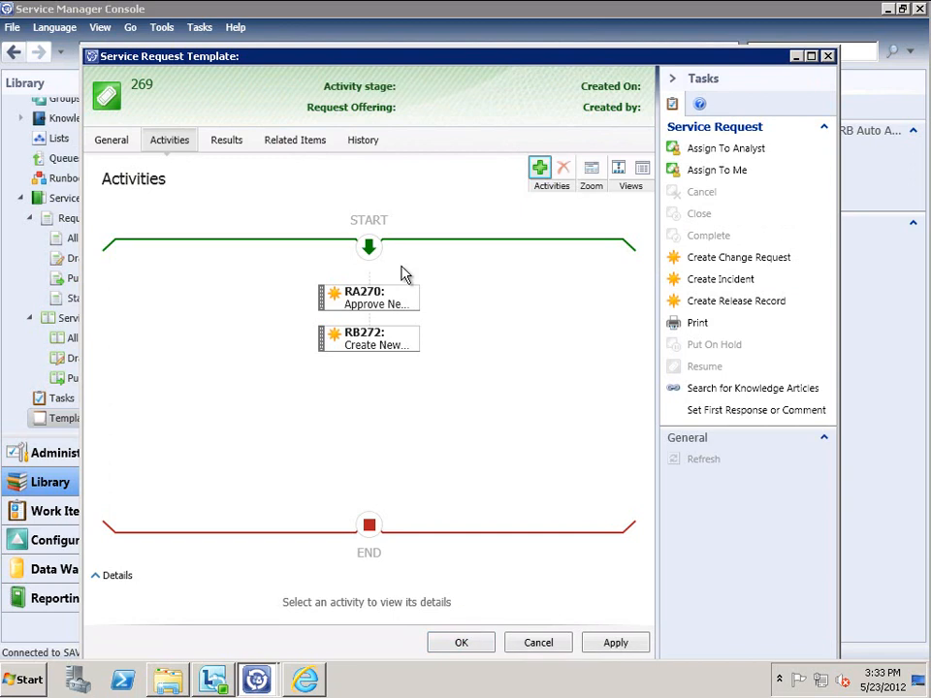
Apply and save the template with review RA270 followed by runbook RB272
left_click(609, 642)
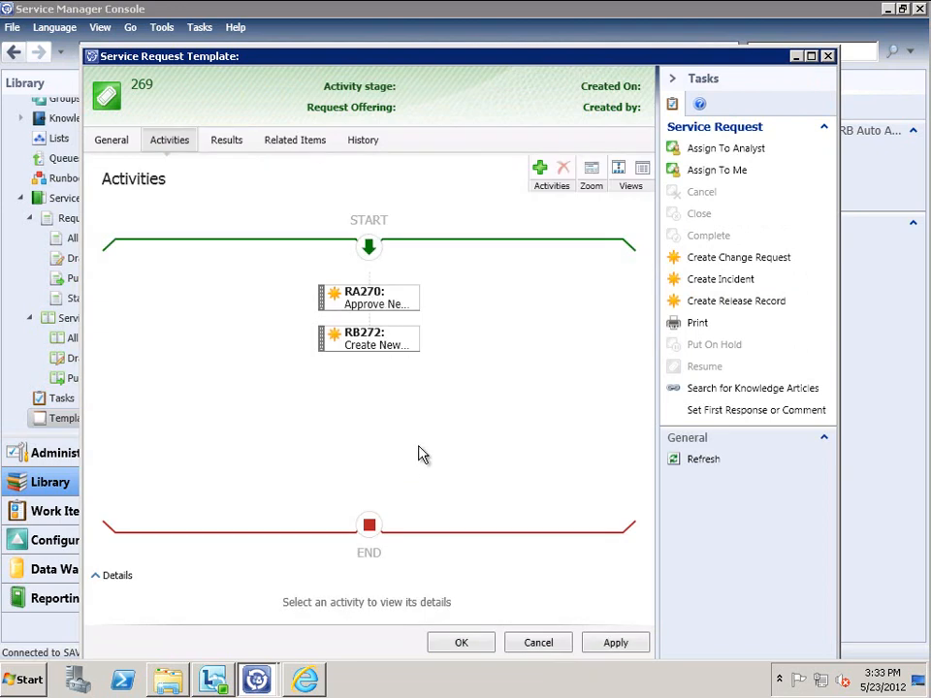
left_click(462, 644)
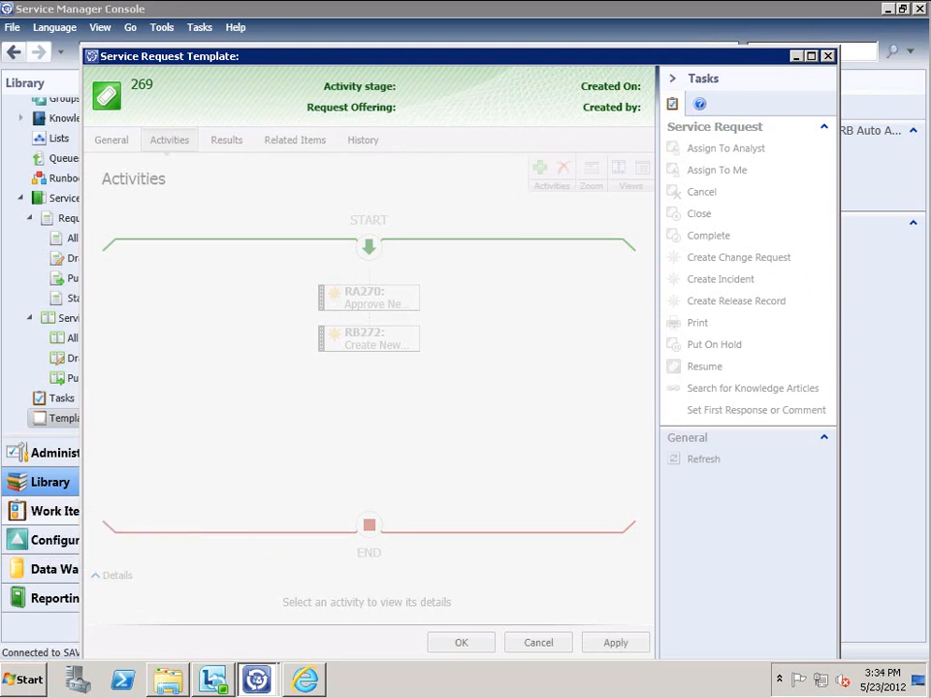
Delete the user GIF image from C:\SCSMImages, then minimize the Explorer window
left_click(167, 679)
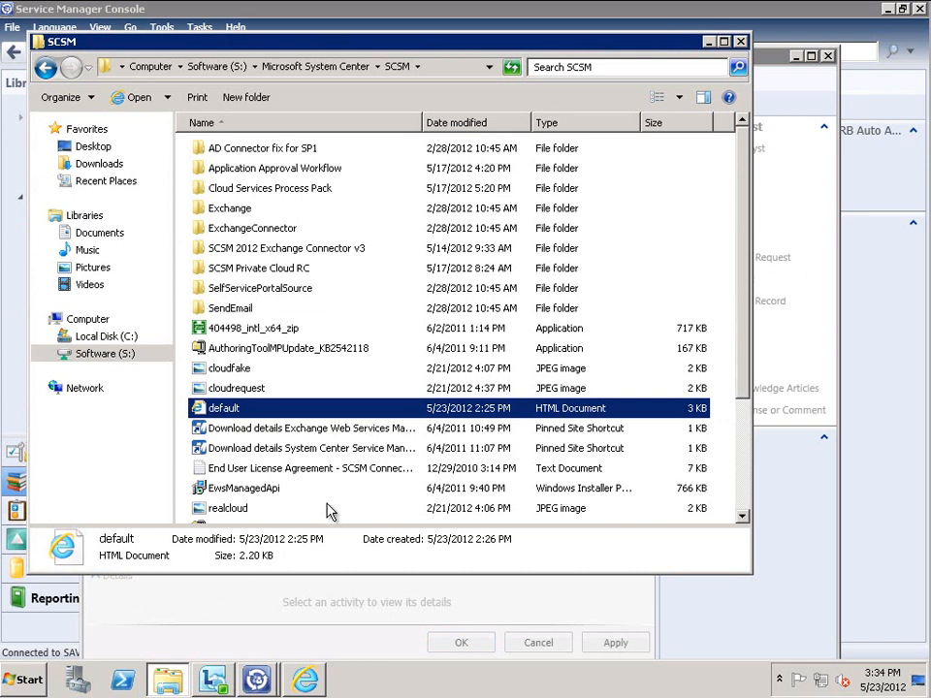
scroll(747, 469, "down", 3)
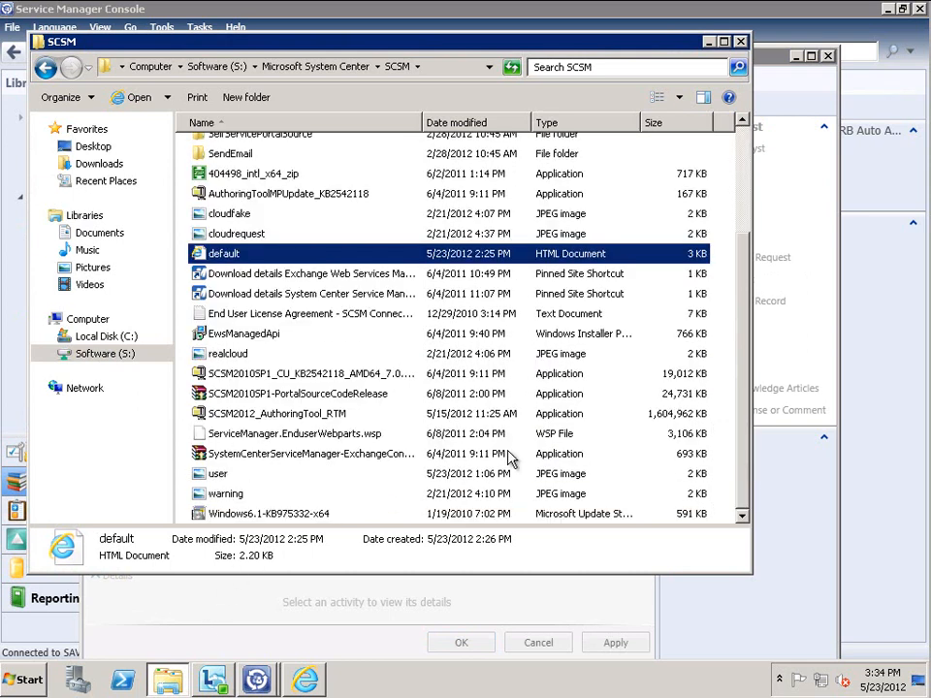
left_click(221, 474)
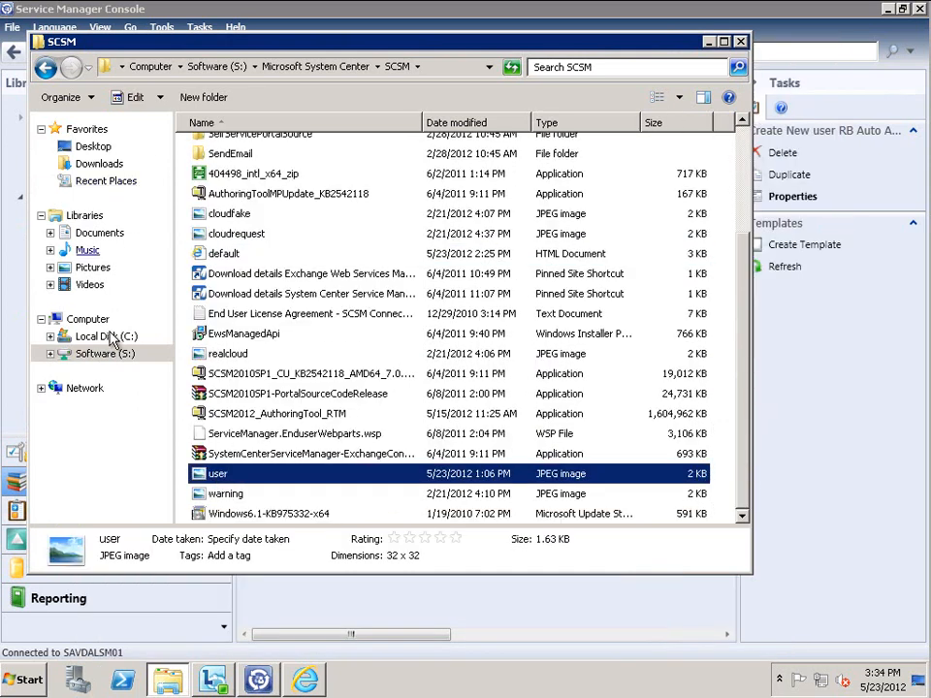
left_click(109, 336)
left_click(234, 233)
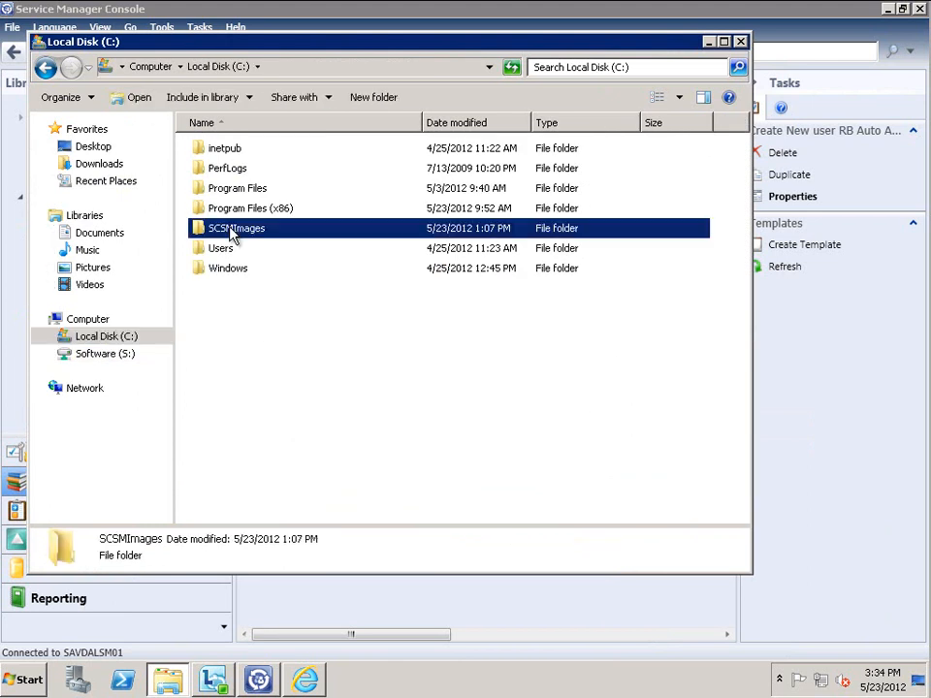
double_click(232, 233)
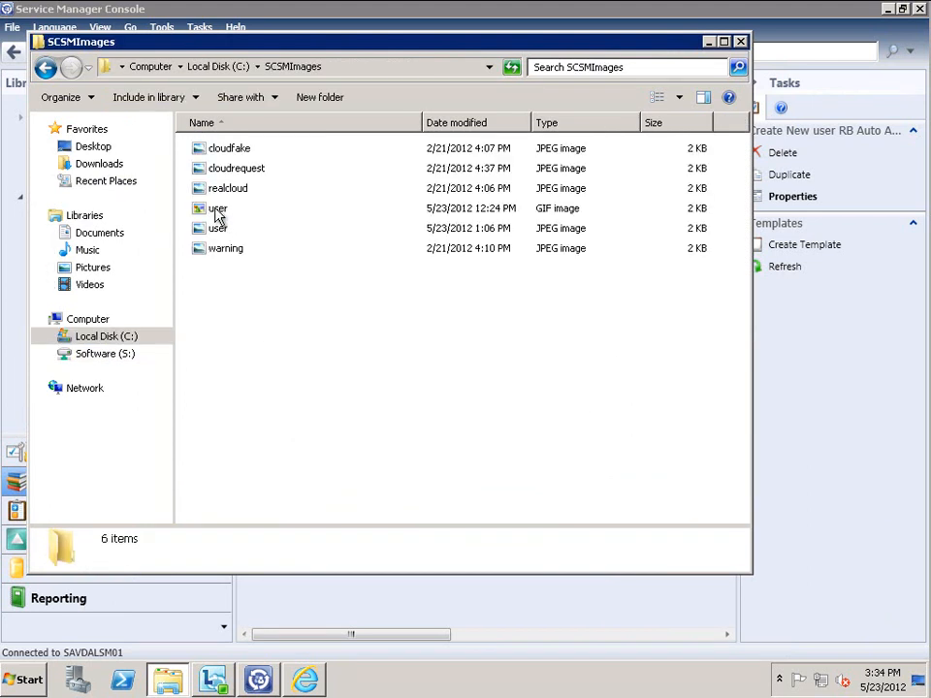
right_click(216, 208)
left_click(245, 382)
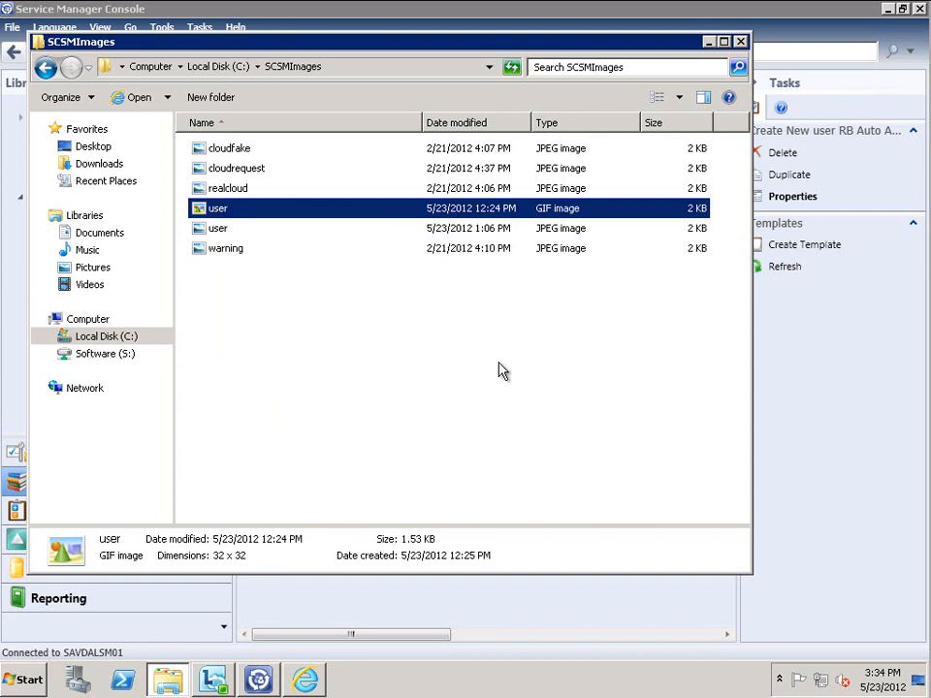
left_click(527, 410)
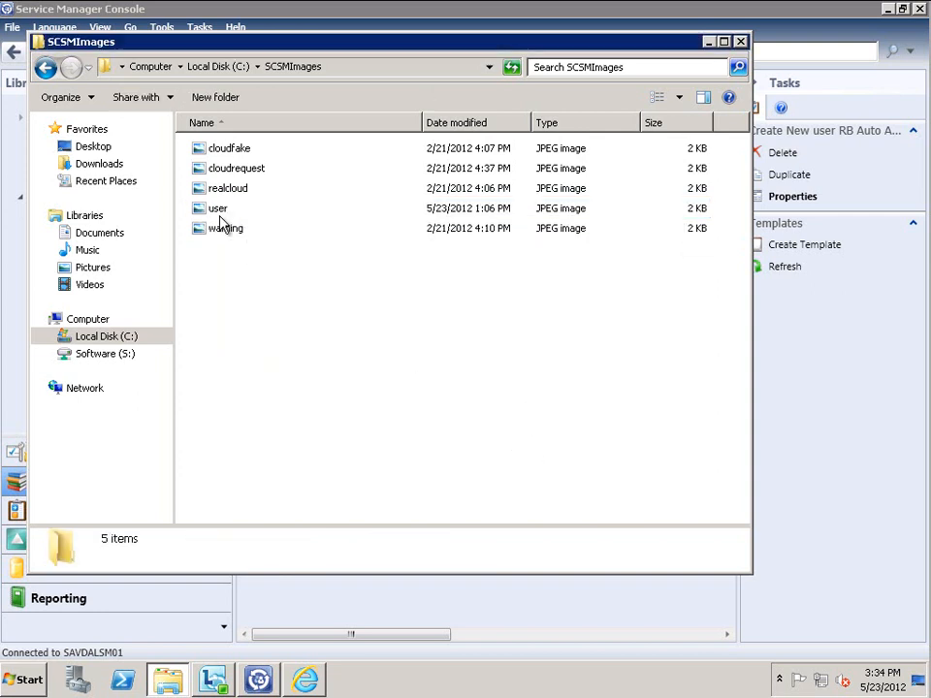
left_click(709, 43)
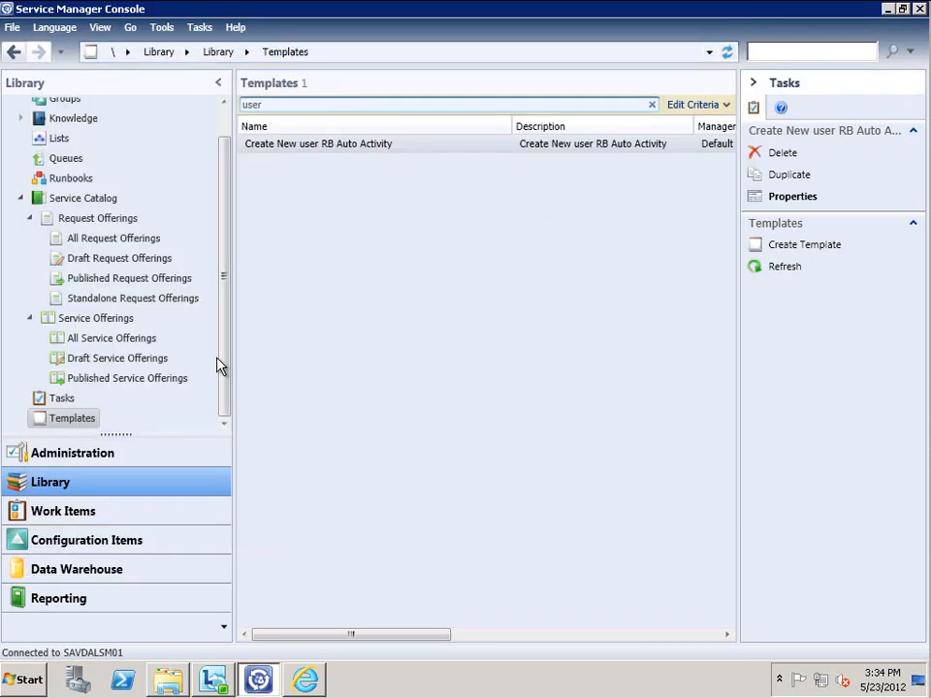
Show the Library's Published Request Offerings and select the Request Service offering
left_click(89, 222)
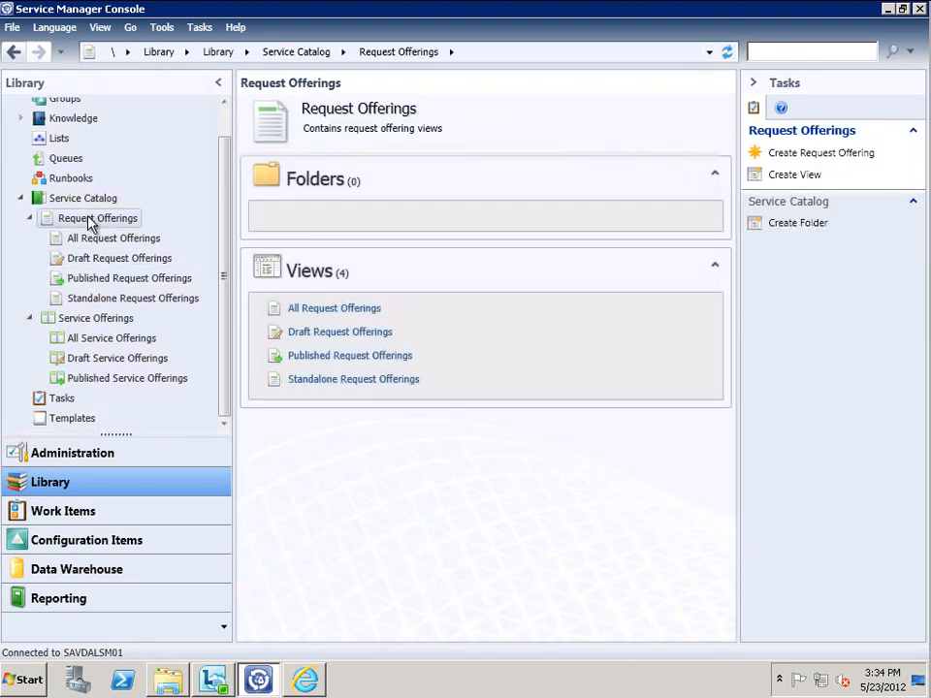
left_click(122, 283)
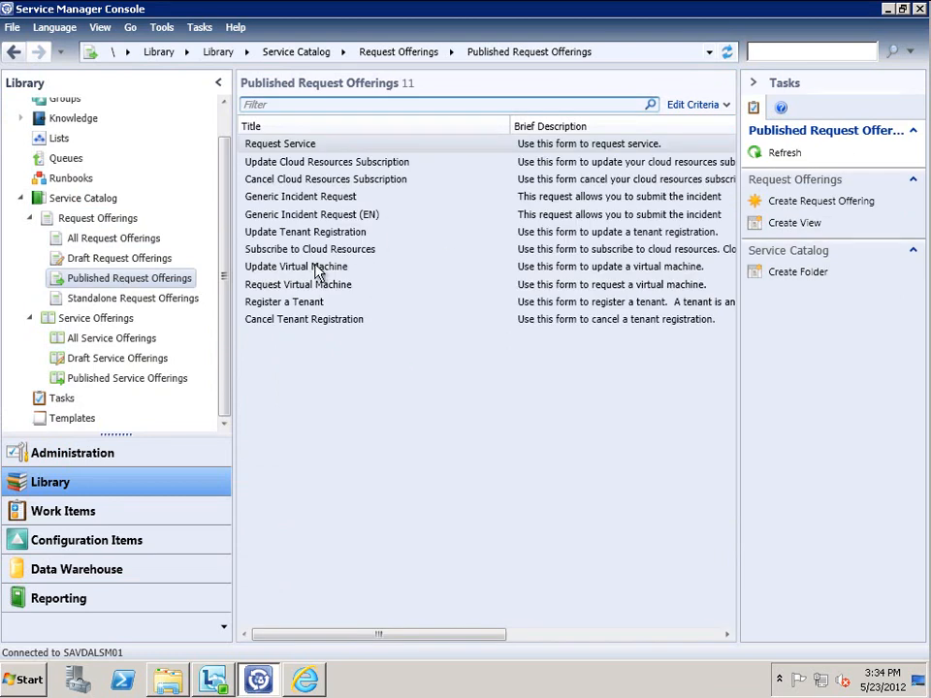
left_click(245, 145)
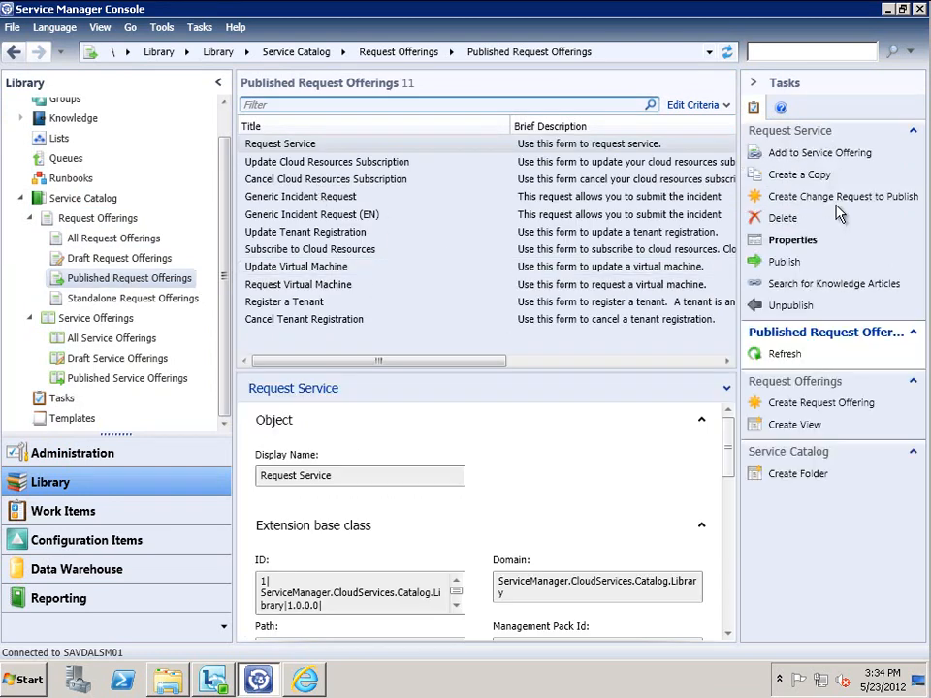
Start a request offering titled 'Request New User' with the user image icon and matching description
left_click(821, 402)
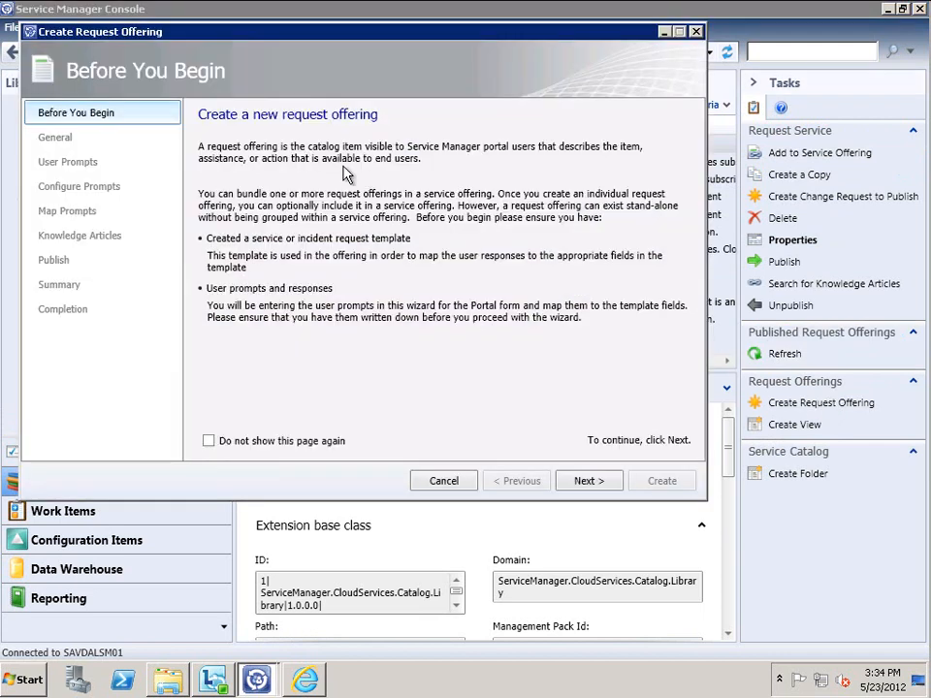
left_click(588, 480)
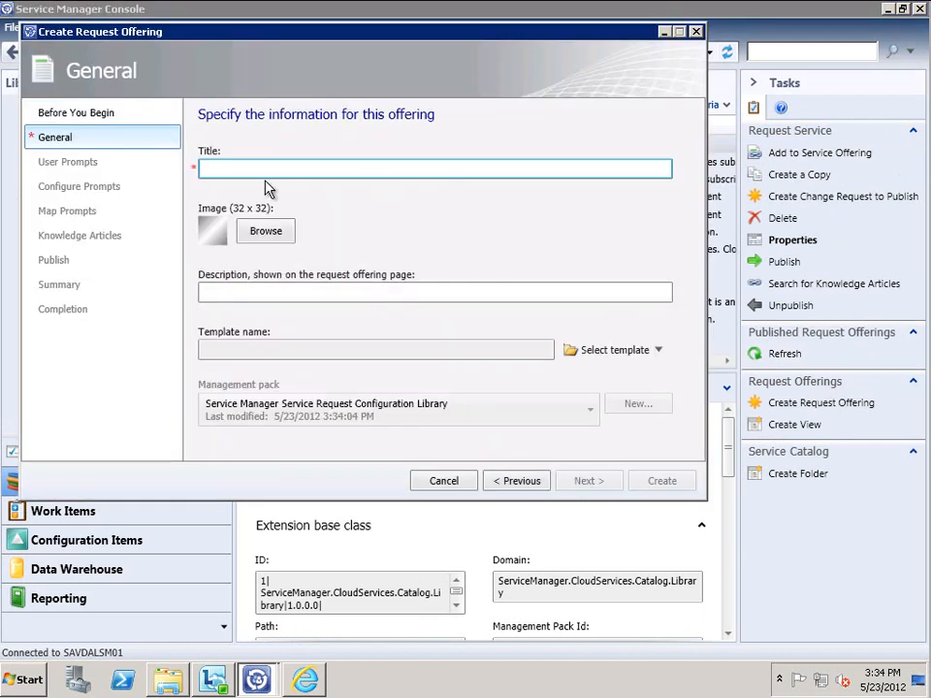
type("Request New User")
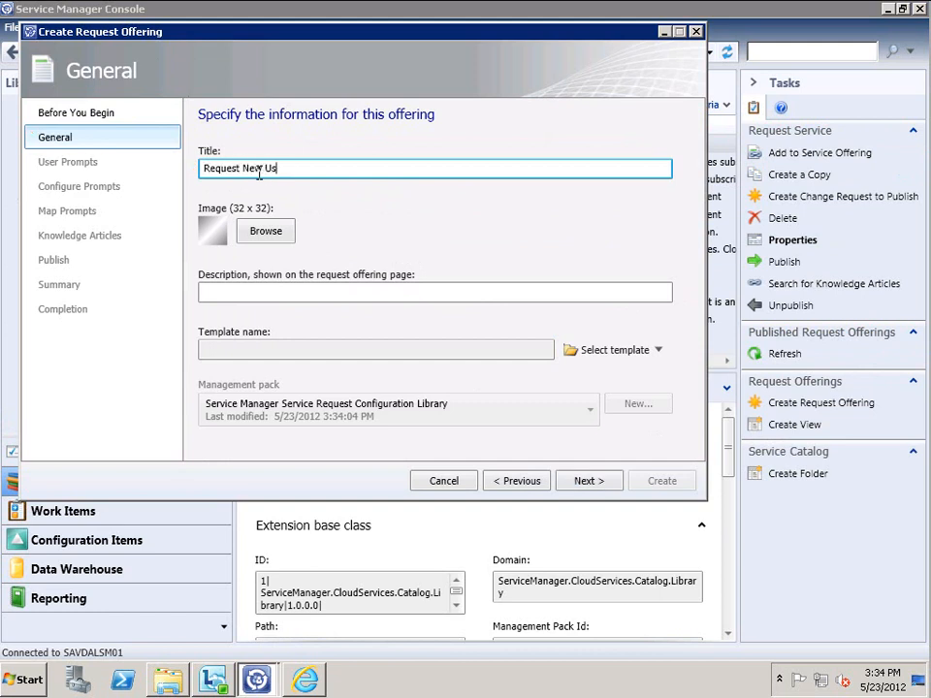
left_click(264, 232)
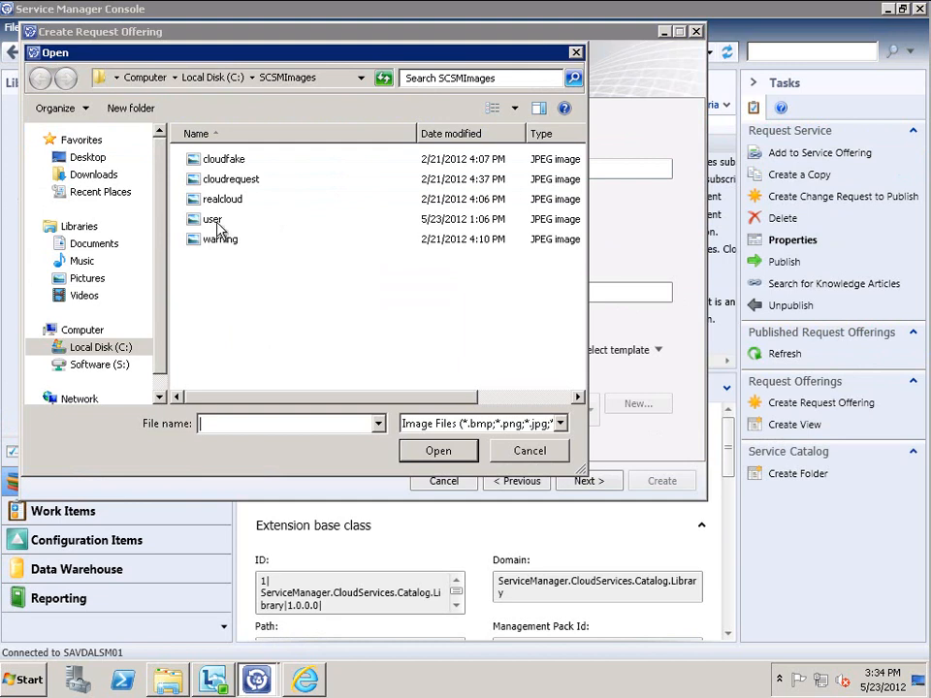
left_click(228, 219)
left_click(437, 452)
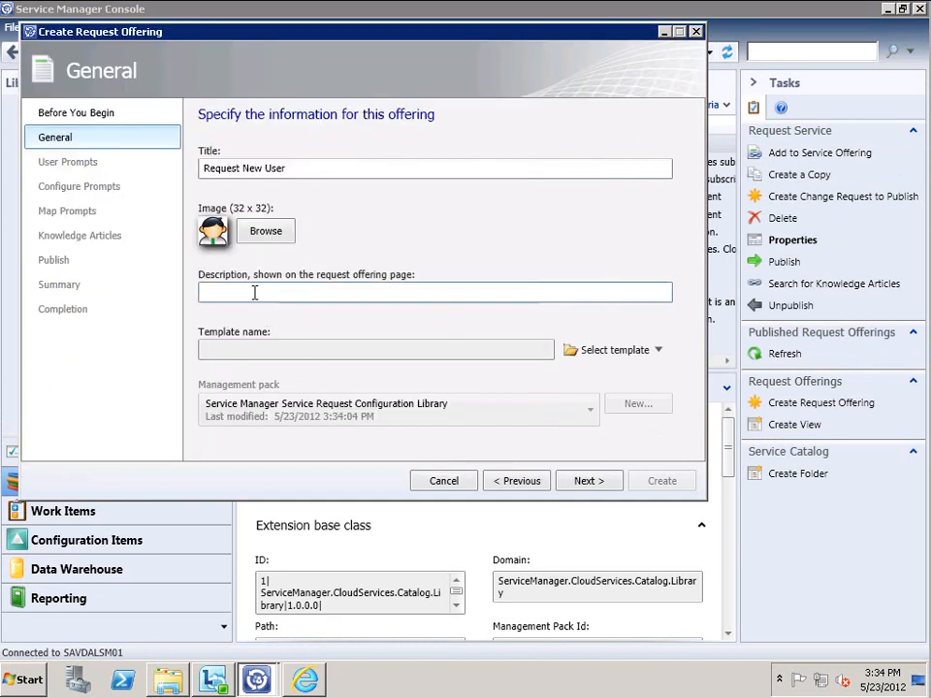
left_click(289, 165)
key("ctrl+a")
key("ctrl+c")
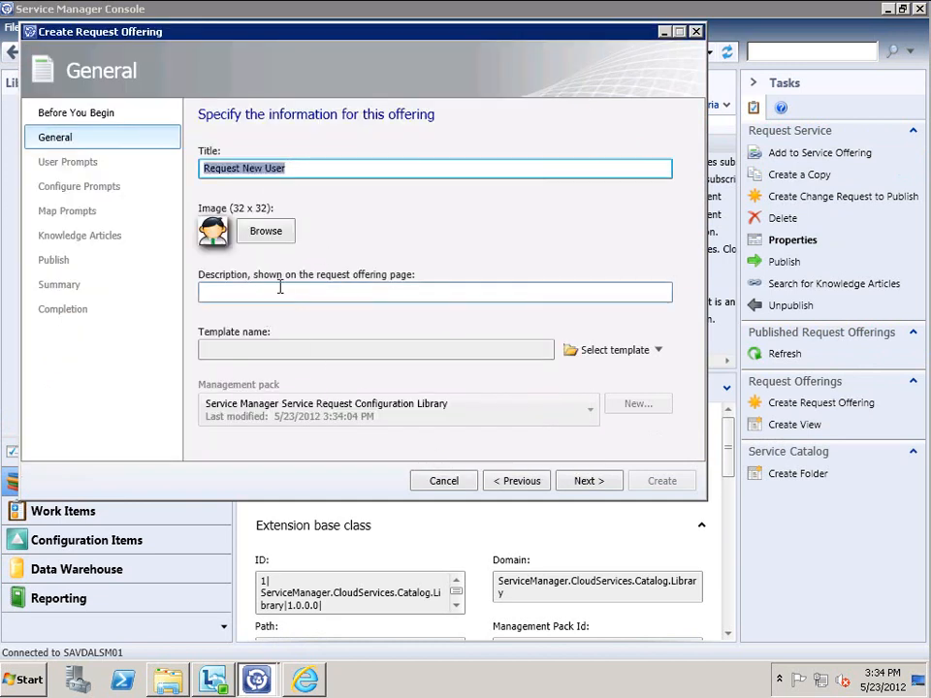
left_click(278, 289)
key("ctrl+v")
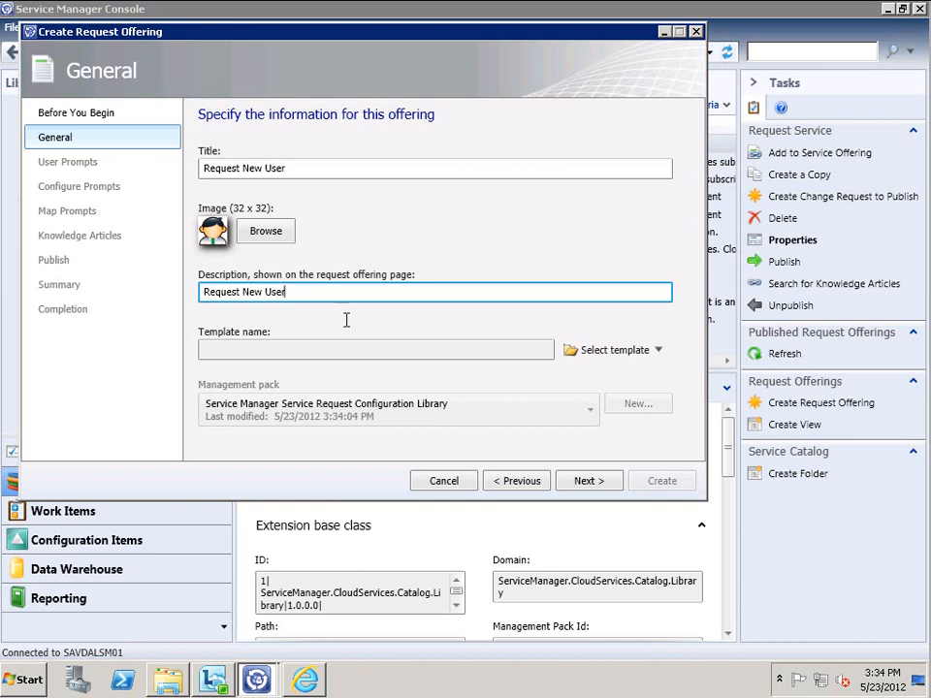
Link the offering to the Request New User Service Request Template
left_click(610, 353)
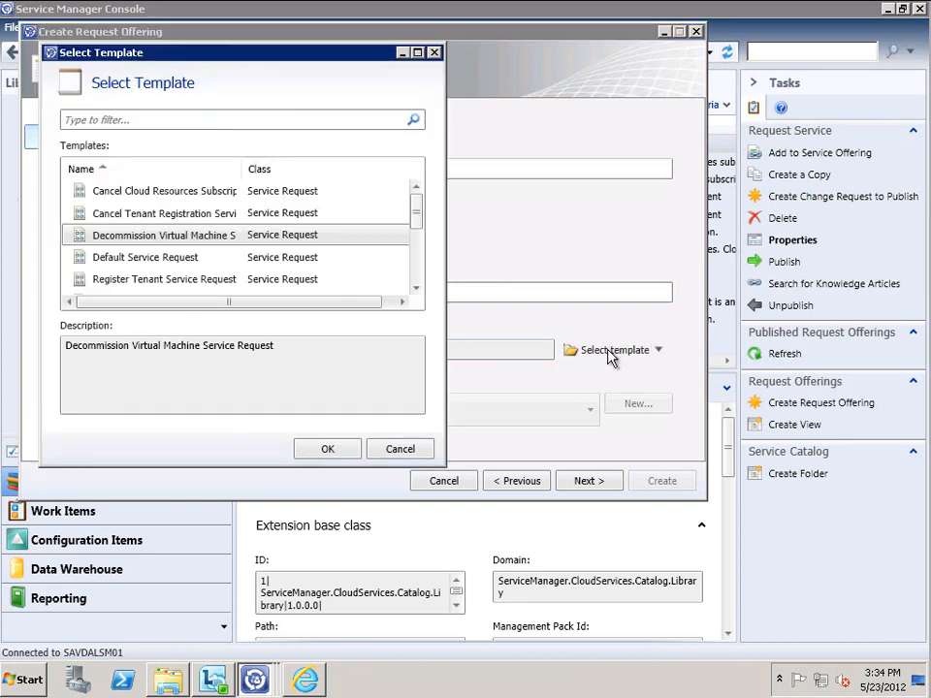
left_click(416, 289)
left_click(416, 289)
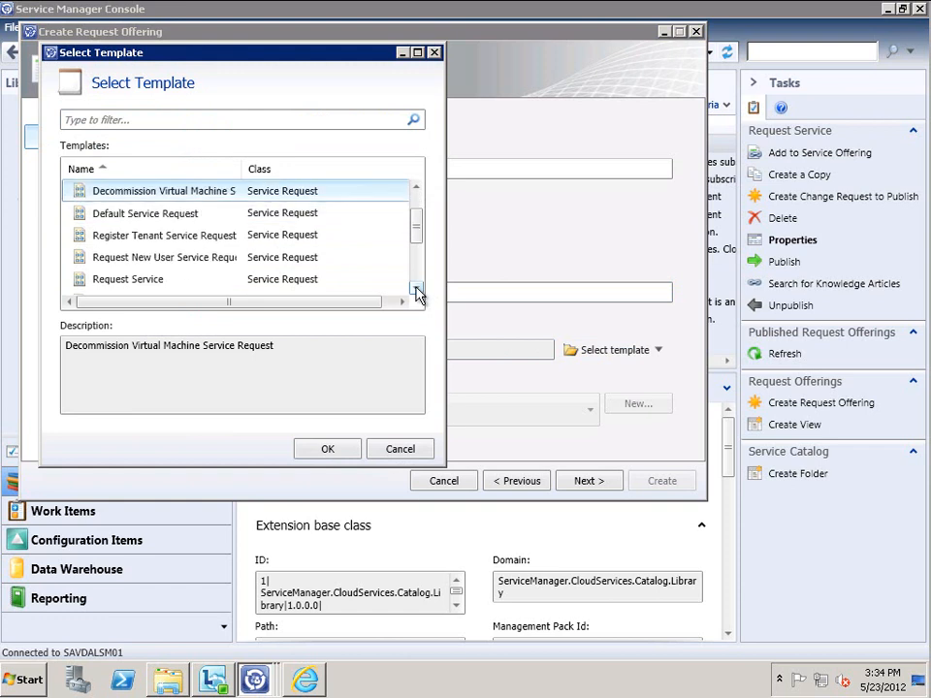
left_click(171, 260)
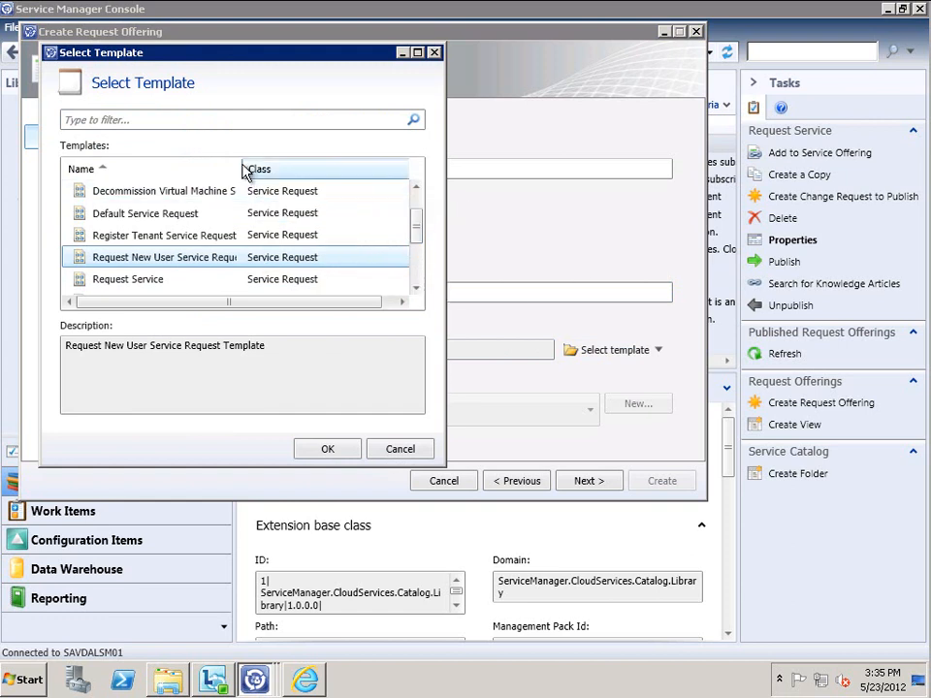
left_click_drag(242, 159, 347, 160)
left_click(330, 449)
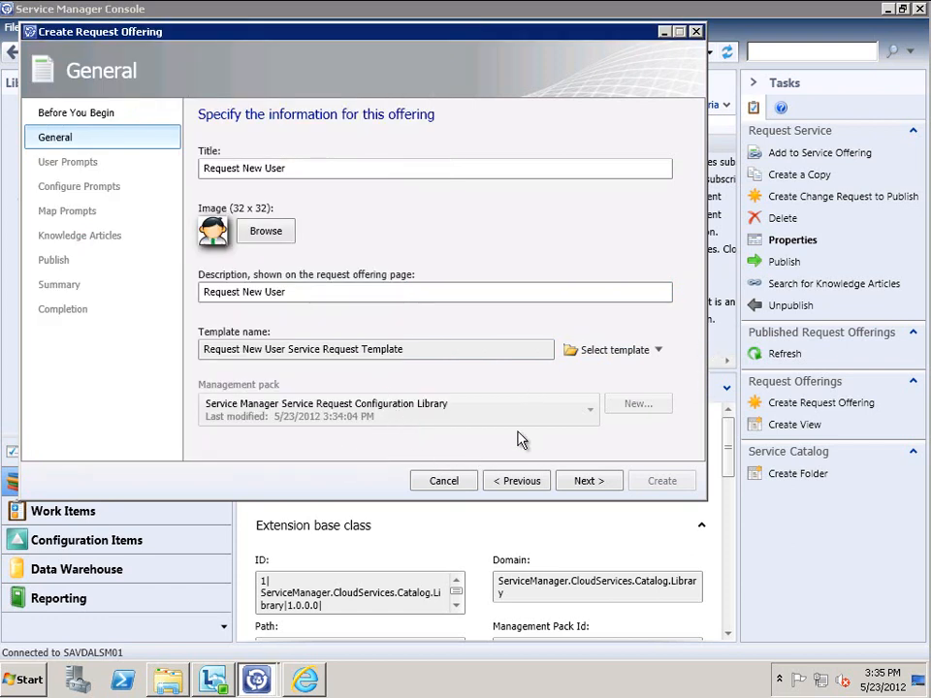
left_click(589, 482)
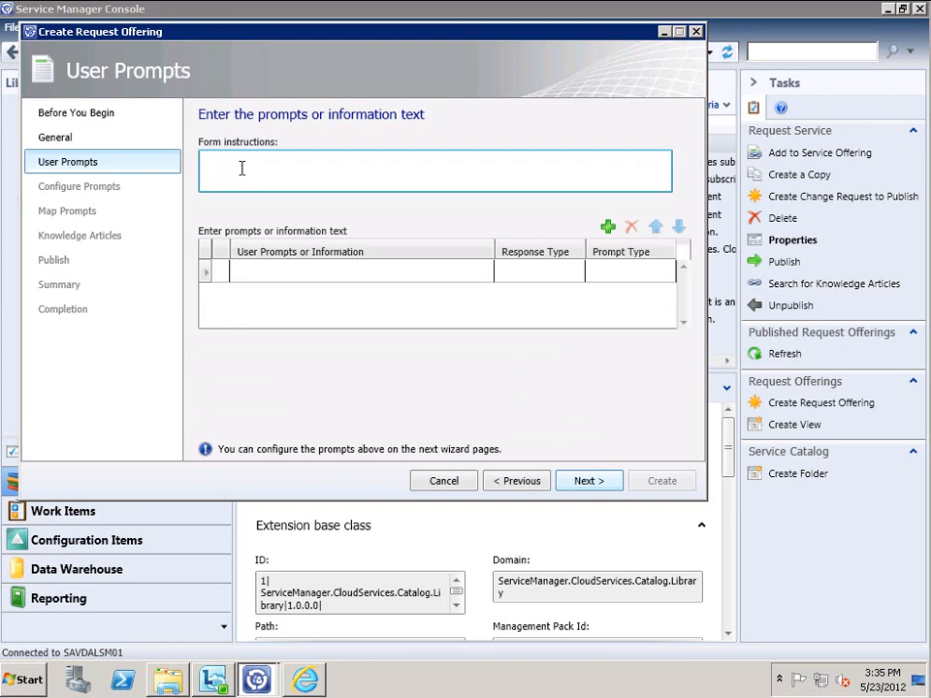
Enter the form instructions 'Please fill in all details' and add four user prompt rows
type("Please fill in all de")
key("BackSpace")
type("details")
key("Tab")
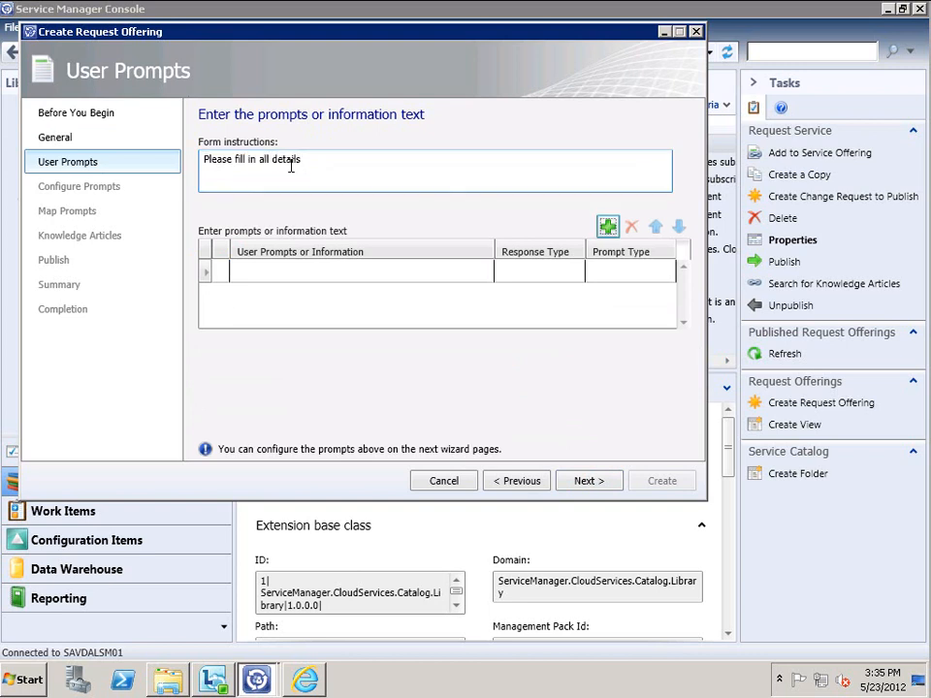
left_click(607, 226)
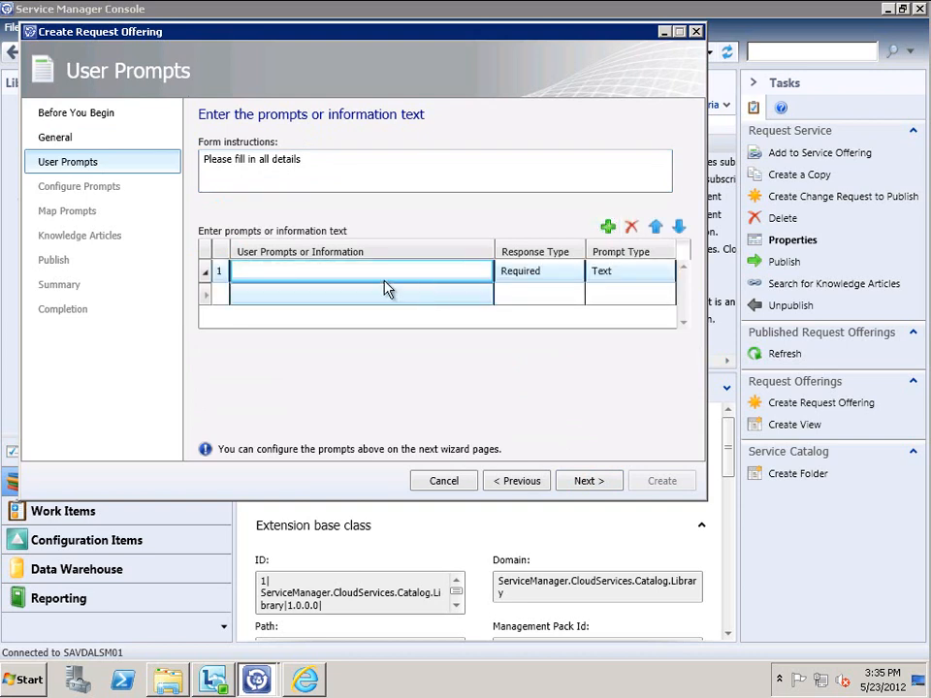
left_click(607, 225)
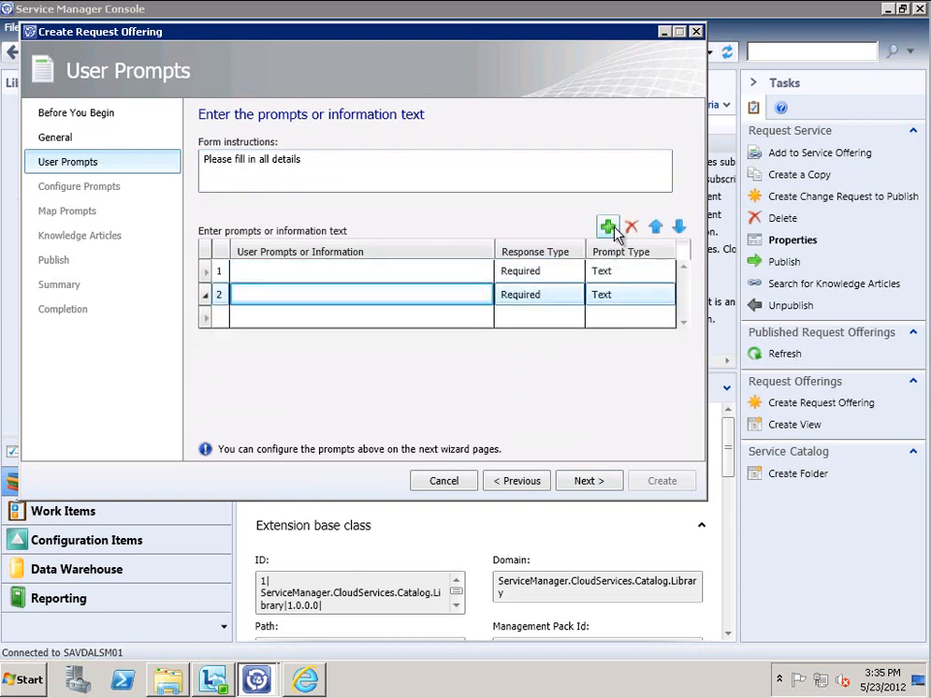
left_click(609, 226)
left_click(609, 227)
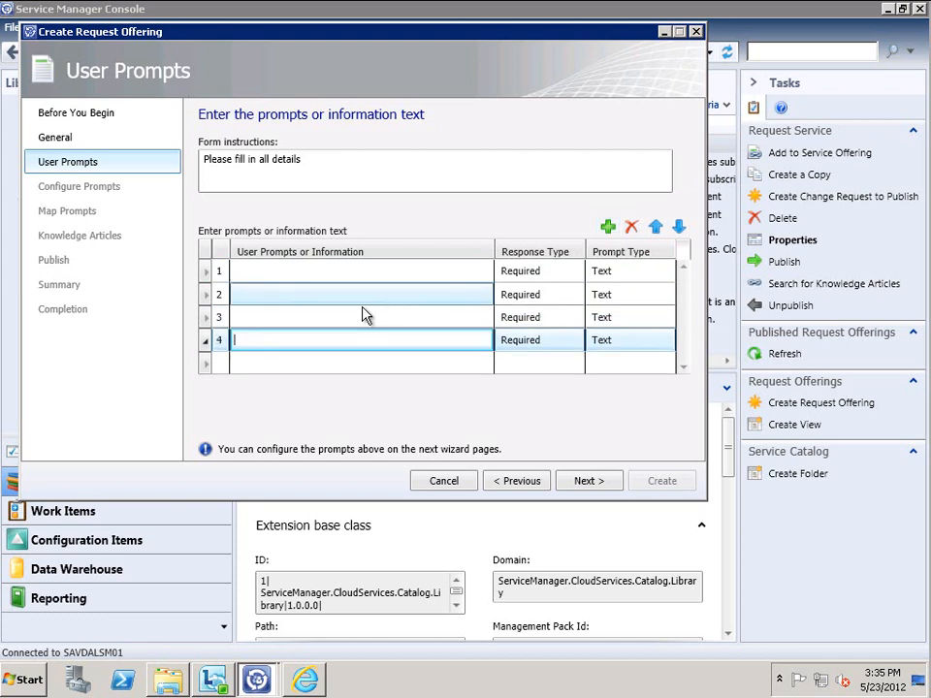
Name the required text prompts First Name, Last Name, SAM Account Name and Password
left_click(289, 272)
type("Firest Name")
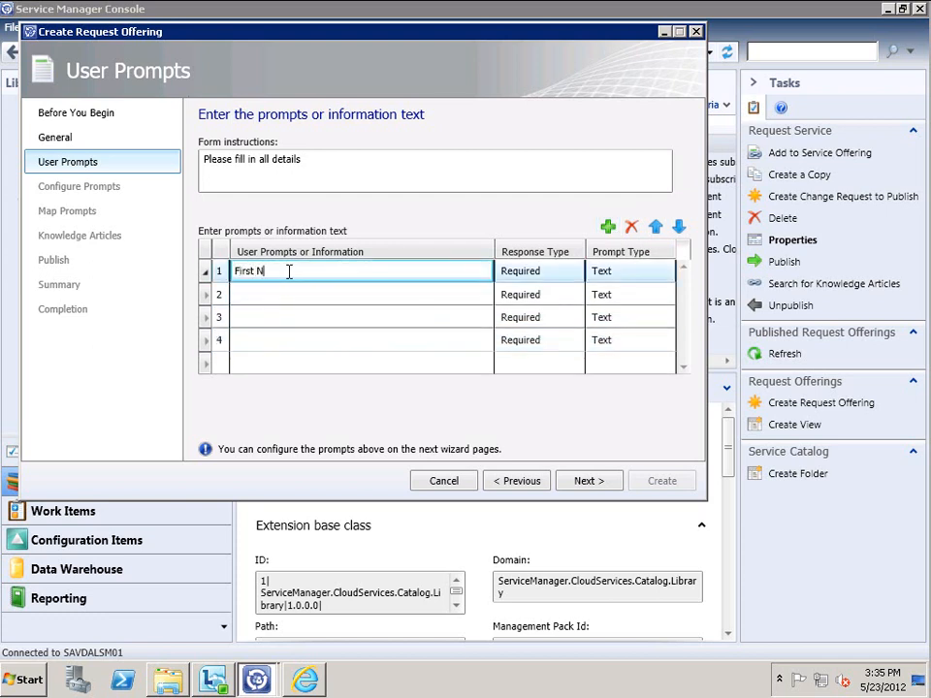
key("Tab")
key("Down")
key("Down")
key("Down")
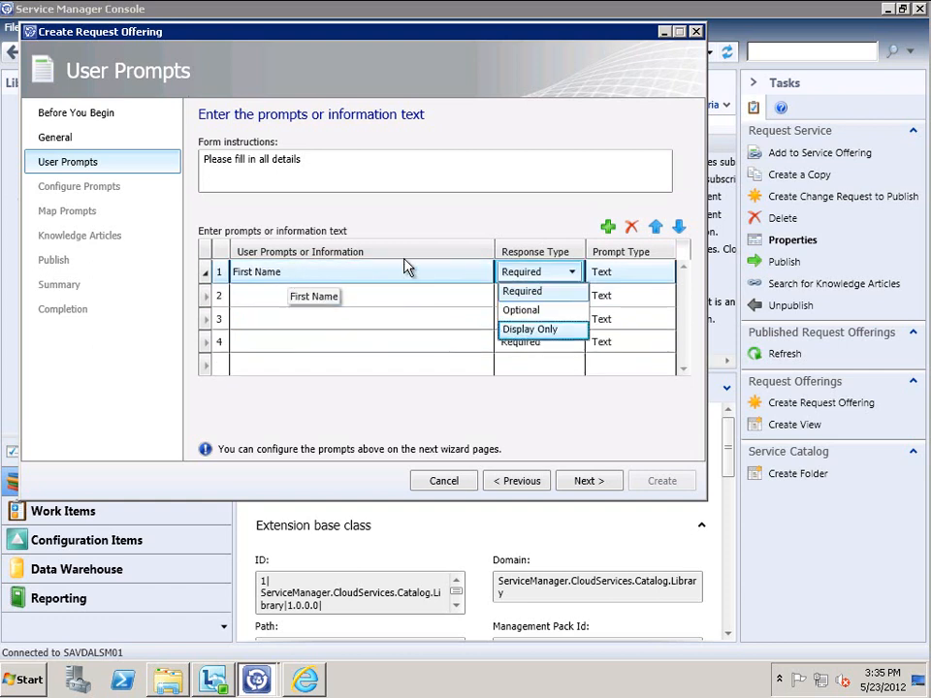
left_click(528, 292)
left_click(394, 296)
type("Last Name")
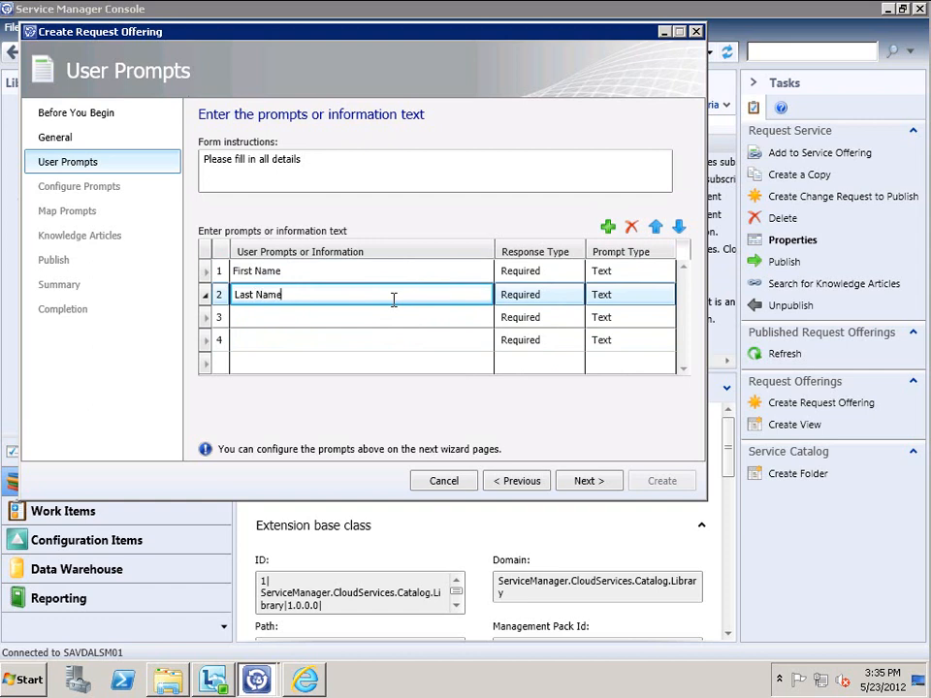
left_click(360, 316)
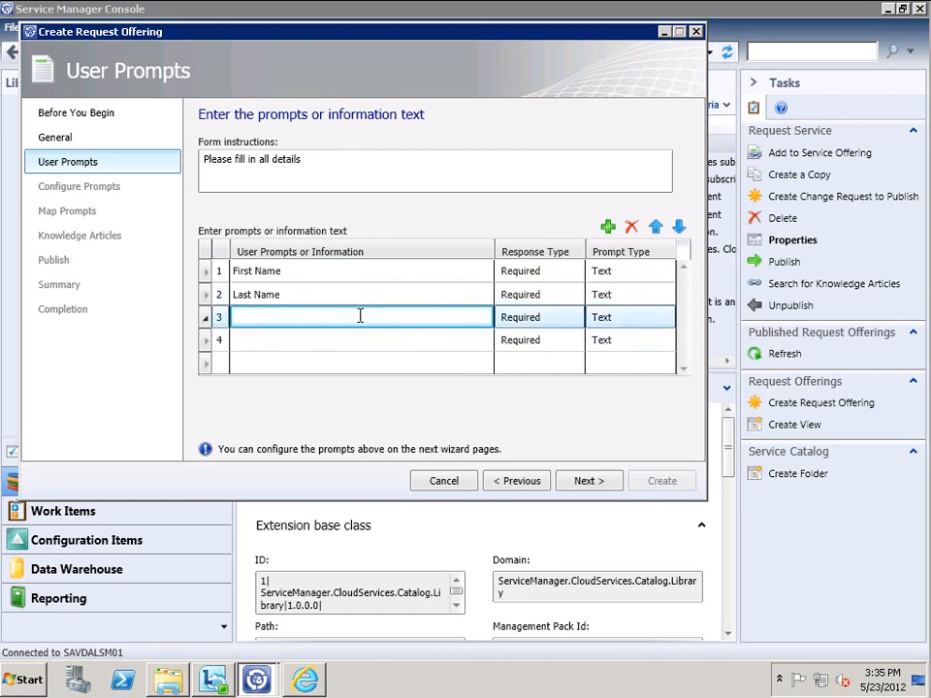
type("SAM Account Name")
left_click(309, 338)
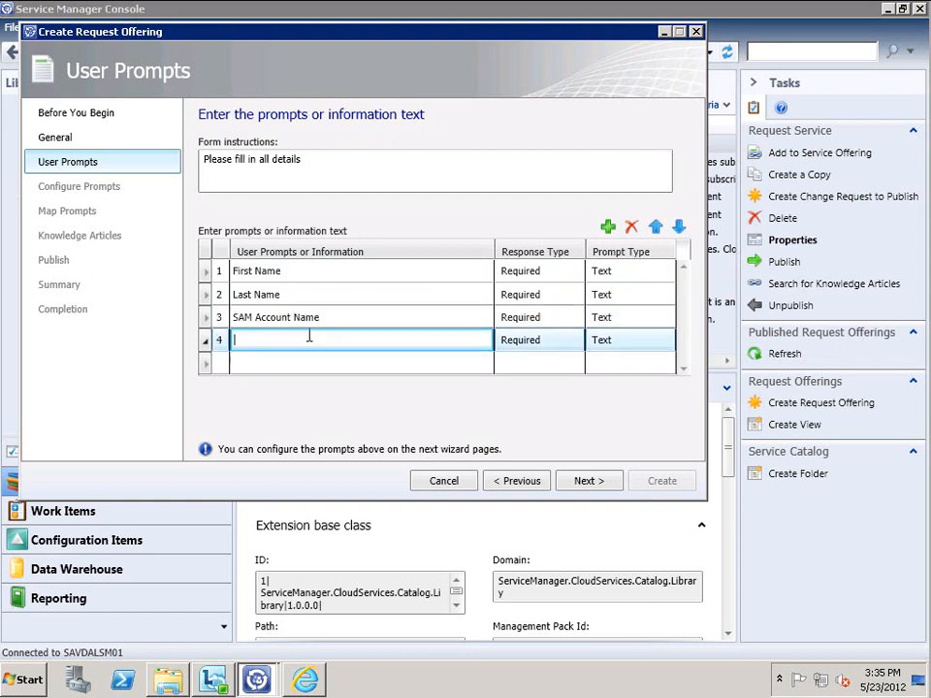
type("Password")
left_click(587, 482)
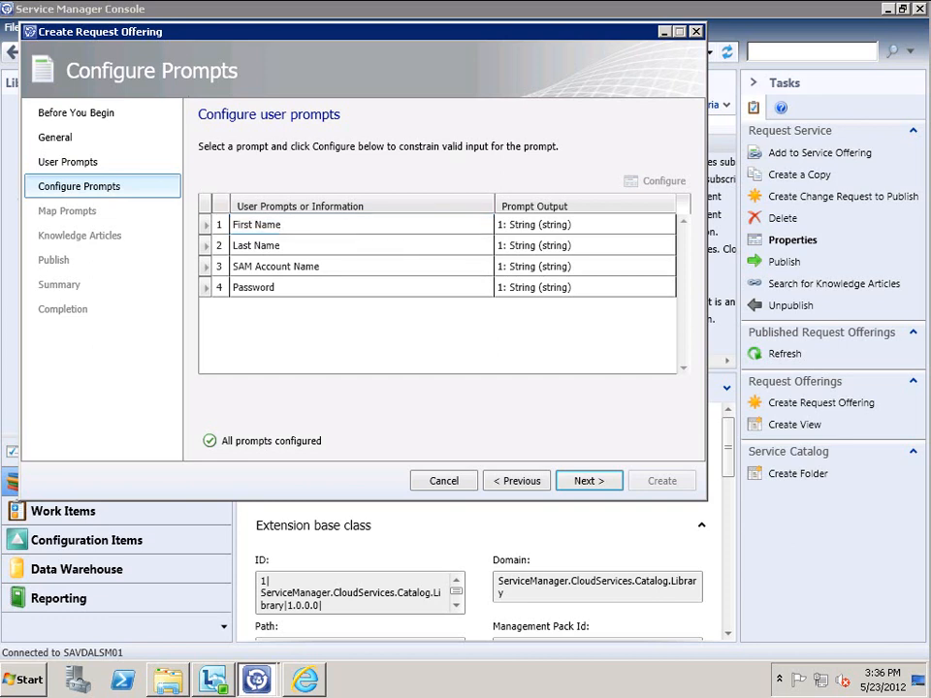
Leave the First Name prompt allowing any string, save it, and advance to Map Prompts
left_click(322, 225)
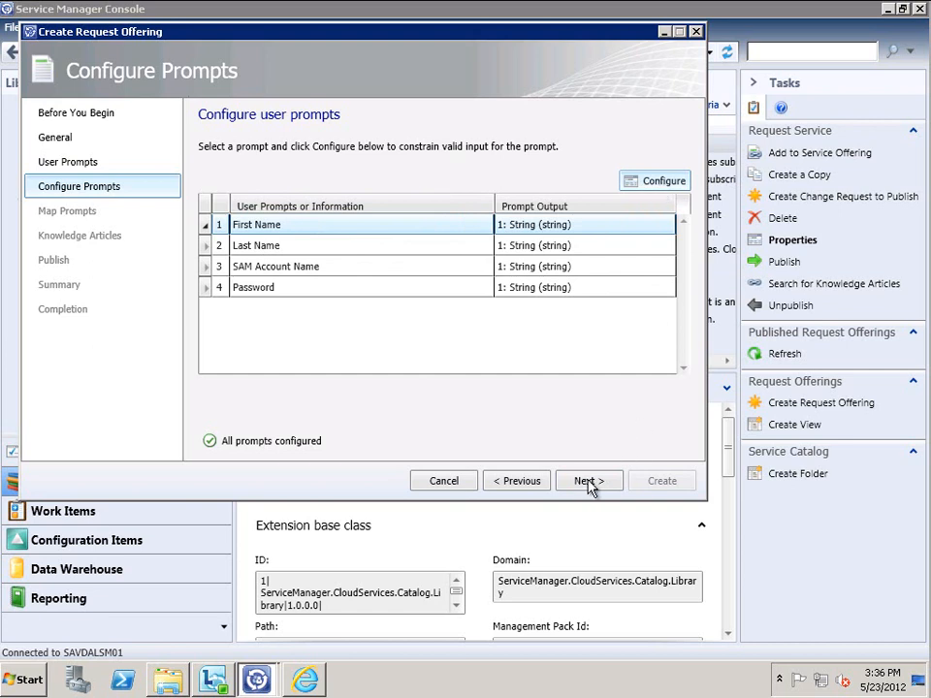
left_click(655, 181)
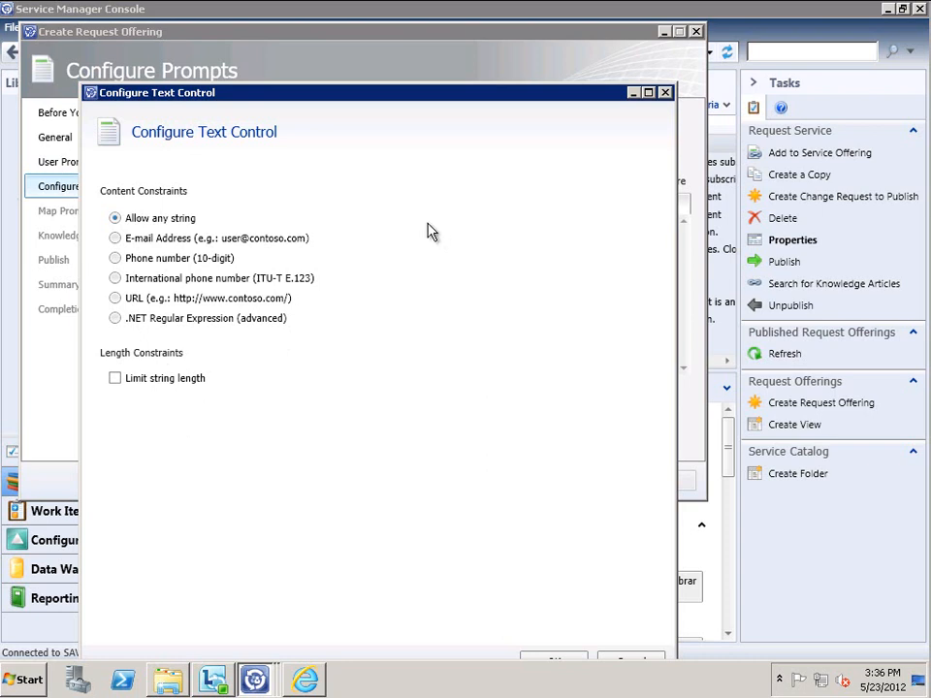
left_click(665, 93)
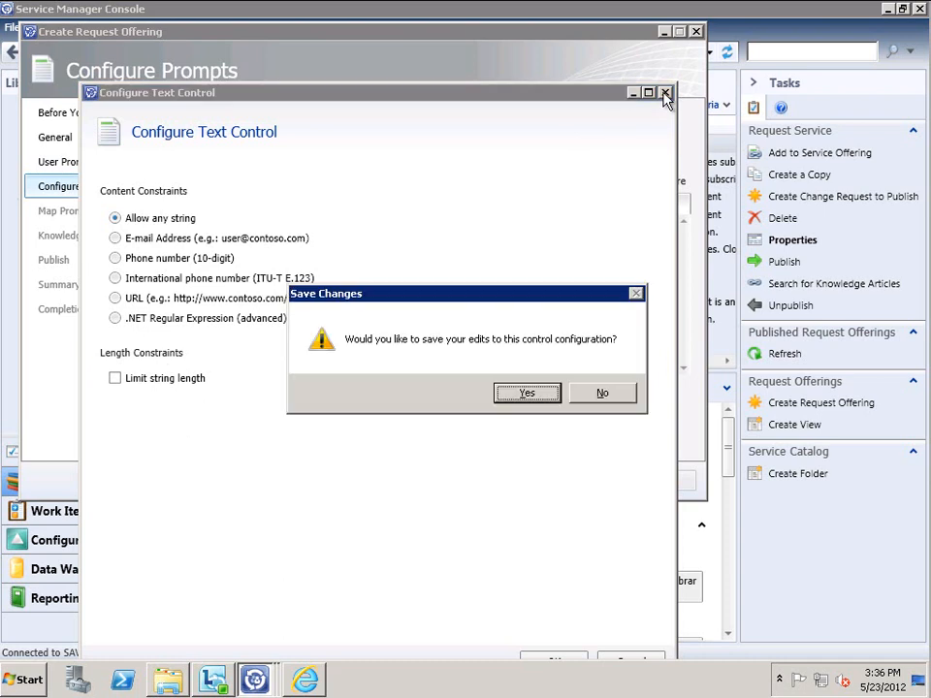
left_click(528, 392)
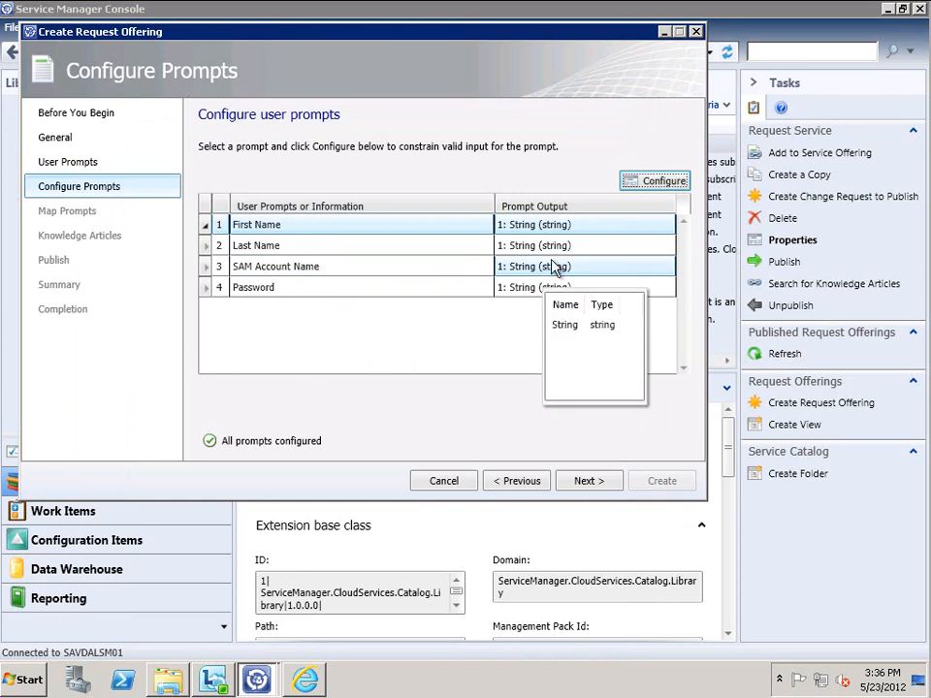
left_click(589, 482)
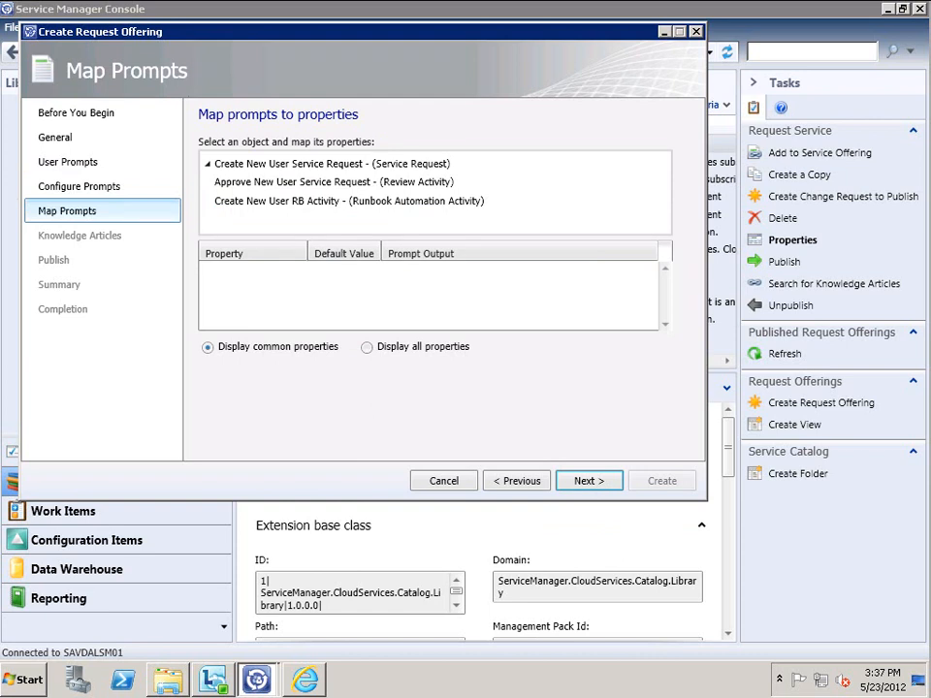
On the Create New User RB Activity, map Text1 to First Name, Text3 to Password, Text4 to SAM Account Name, Text5 to Last Name
left_click(279, 203)
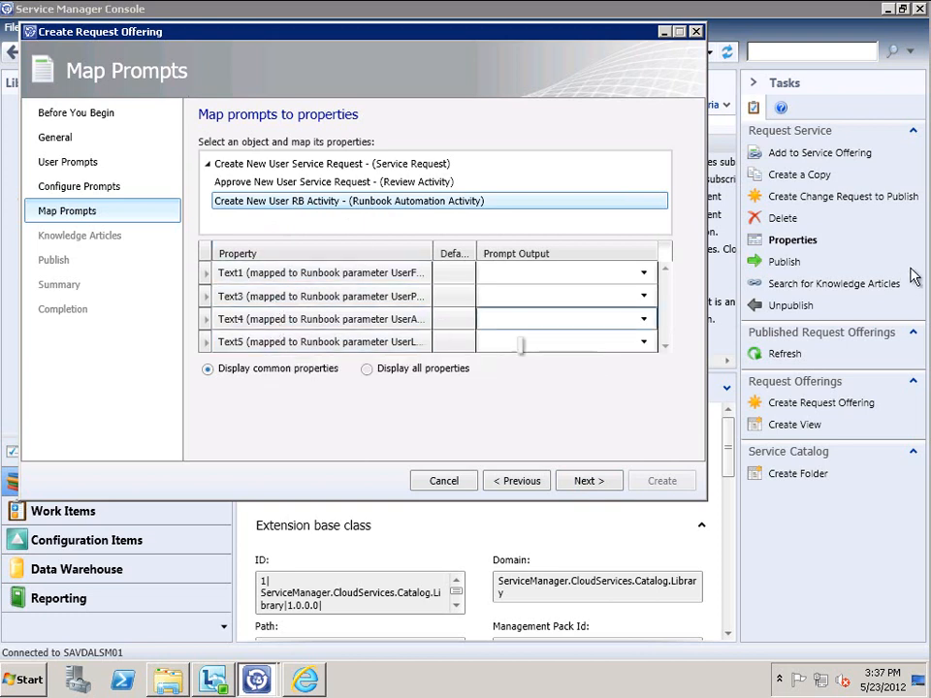
left_click(644, 275)
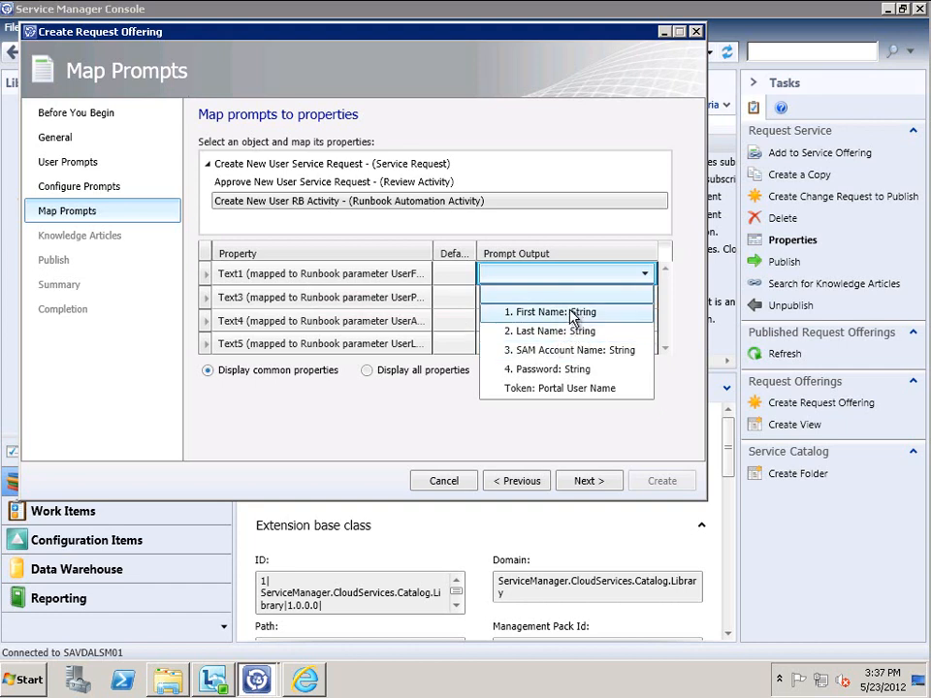
left_click(530, 311)
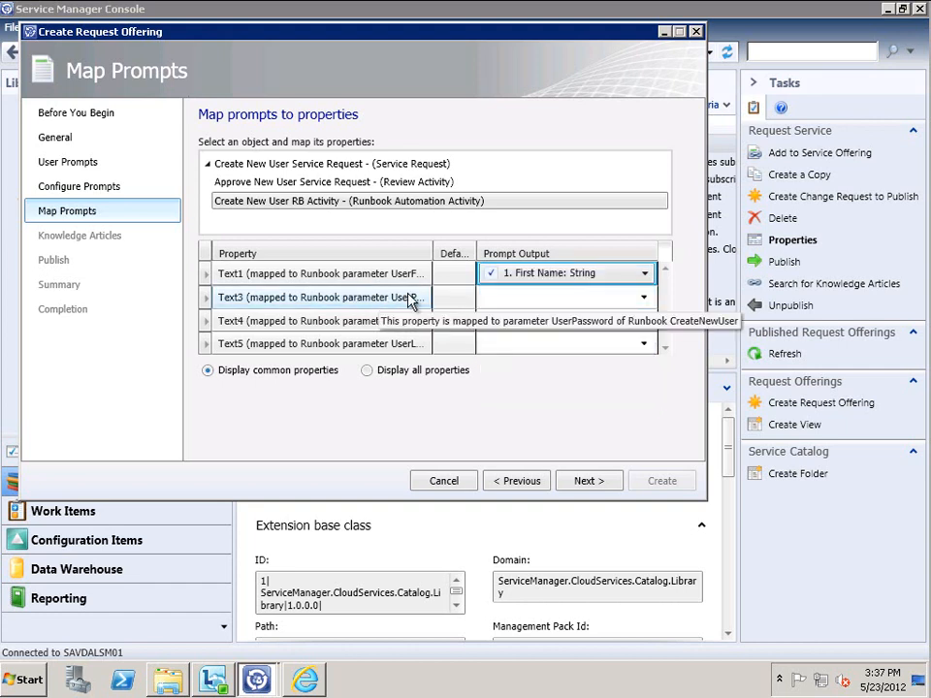
left_click(549, 300)
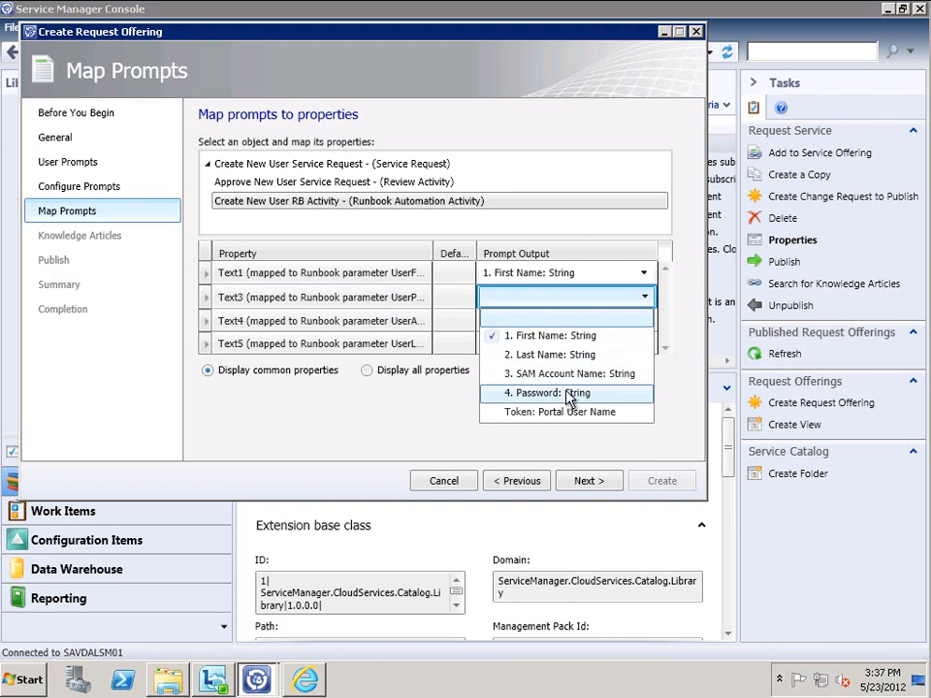
left_click(570, 395)
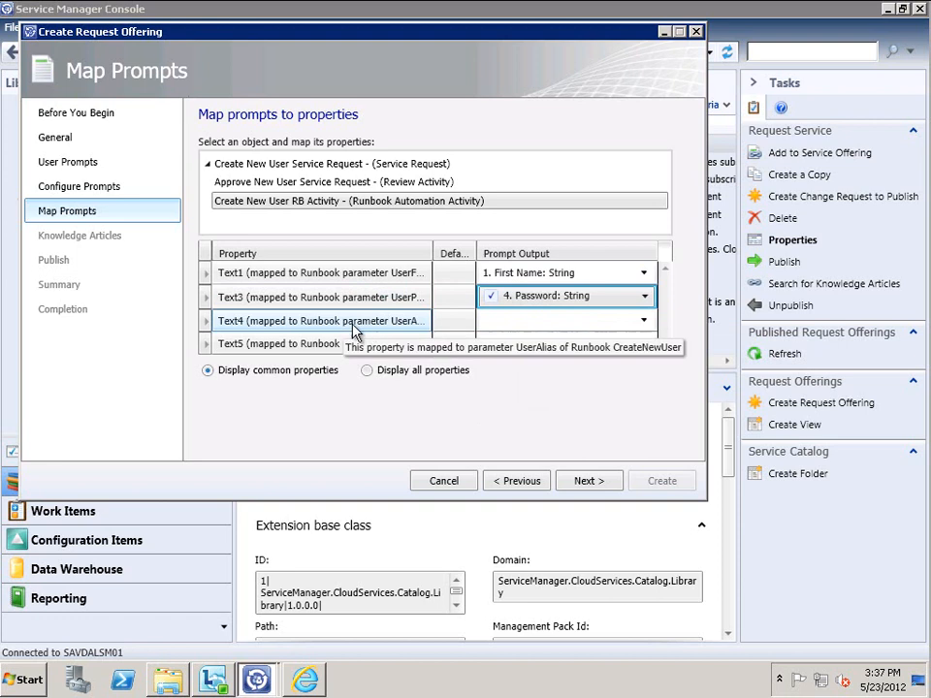
left_click(556, 323)
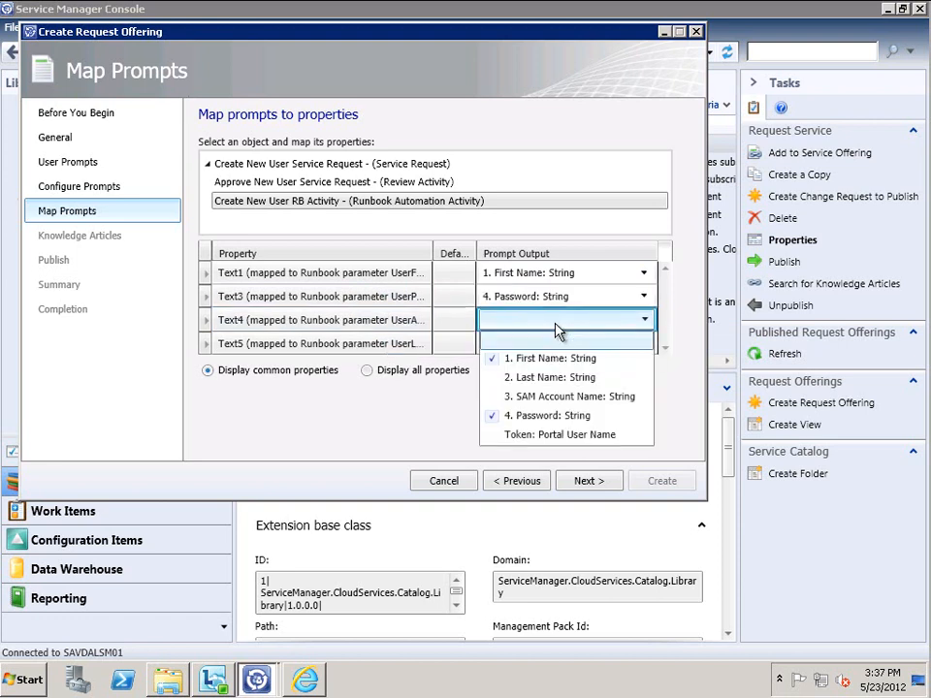
left_click(576, 397)
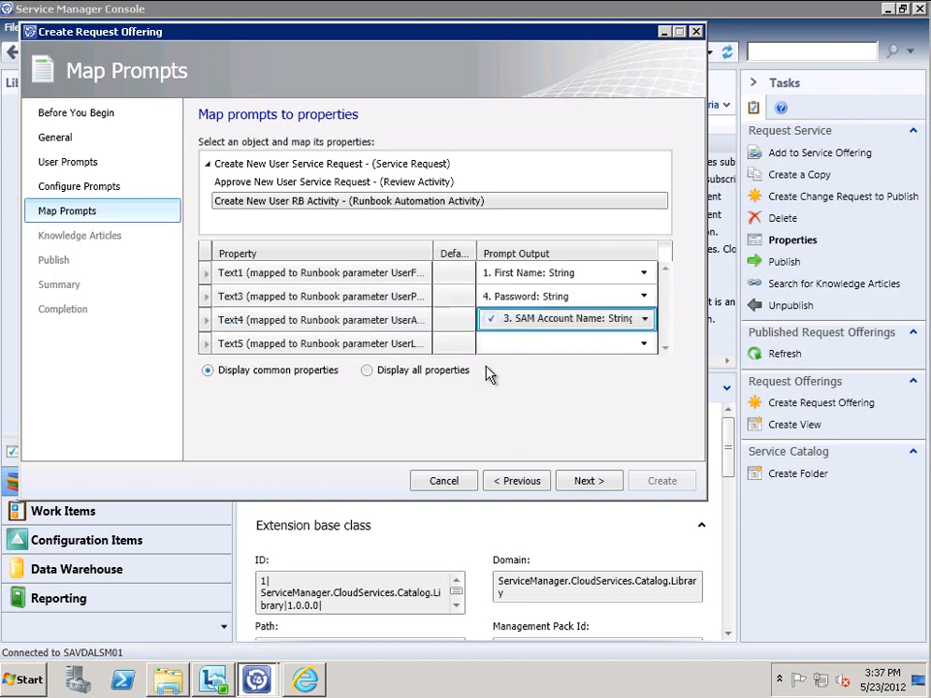
left_click(549, 343)
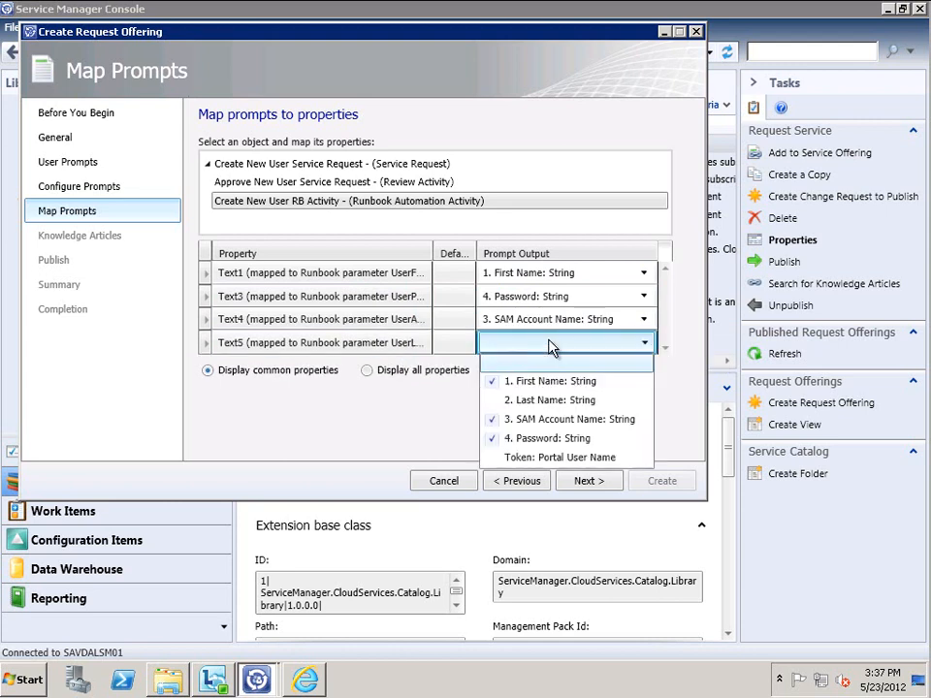
left_click(559, 400)
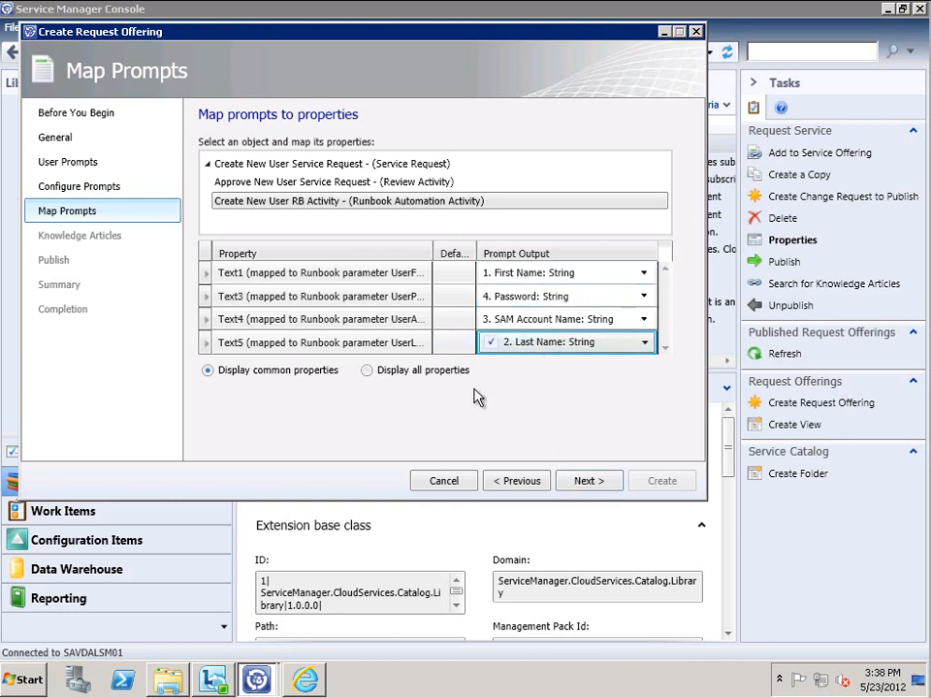
Skip past Knowledge Articles, set the offering status to Published, and assign the offering owner
left_click(582, 482)
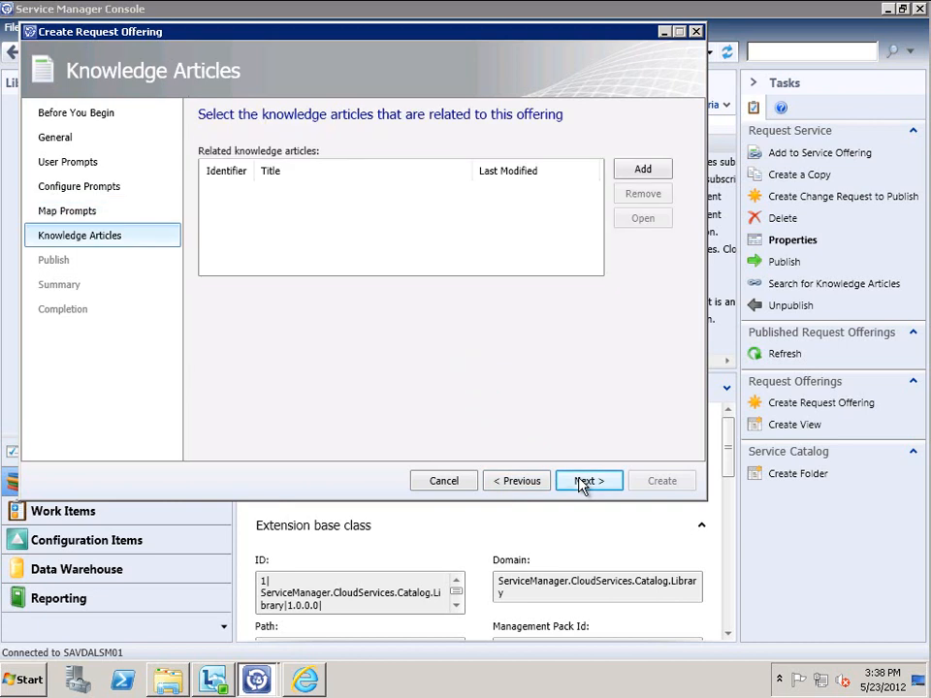
left_click(584, 482)
left_click(417, 189)
left_click(281, 224)
left_click(506, 185)
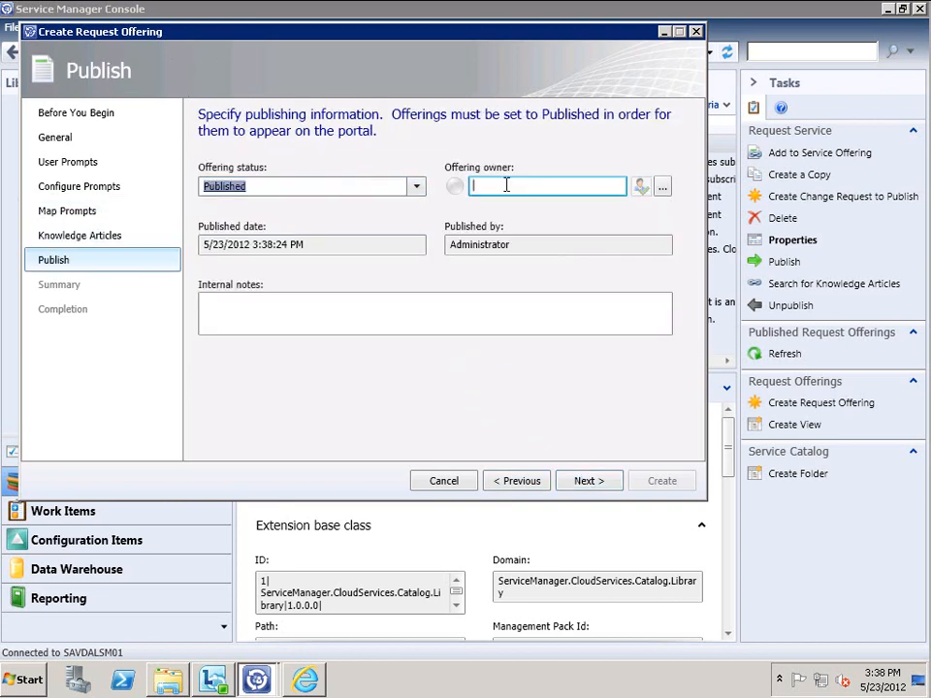
type("john")
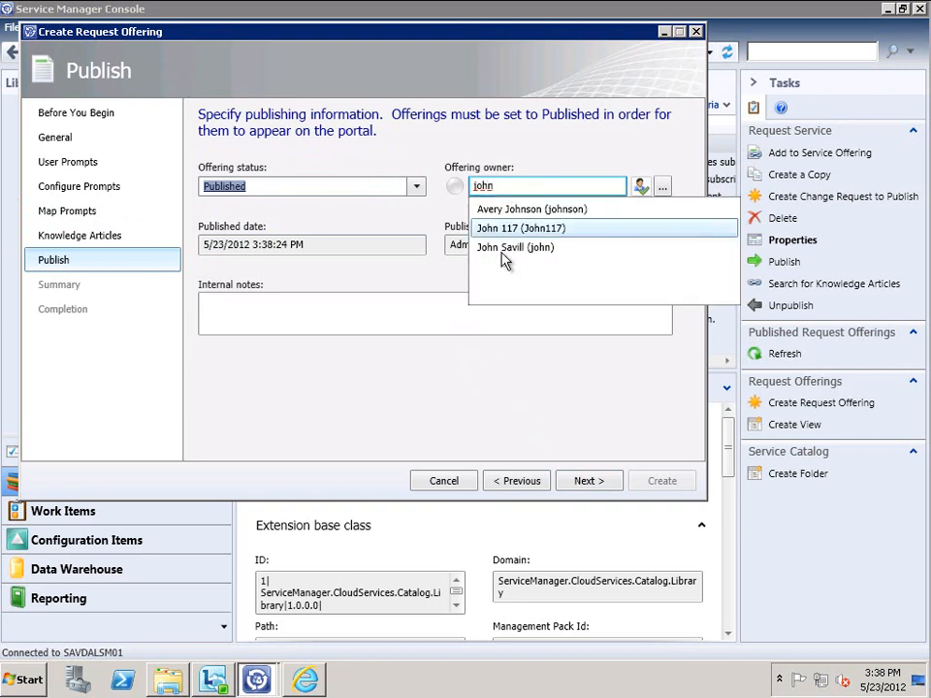
left_click(519, 246)
Create the Request New User request offering and close the wizard
left_click(591, 481)
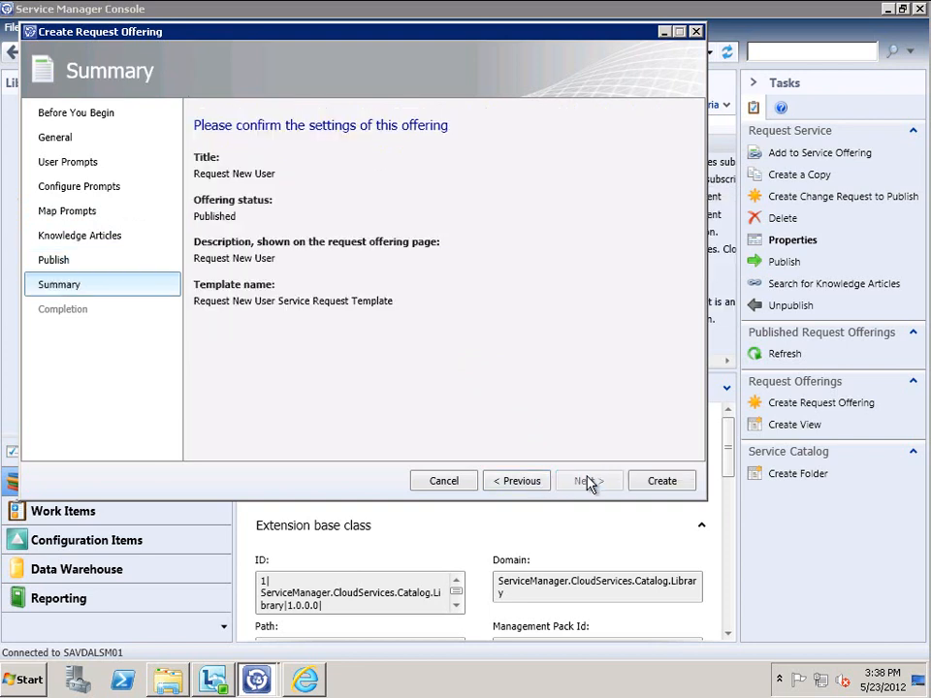
left_click(659, 482)
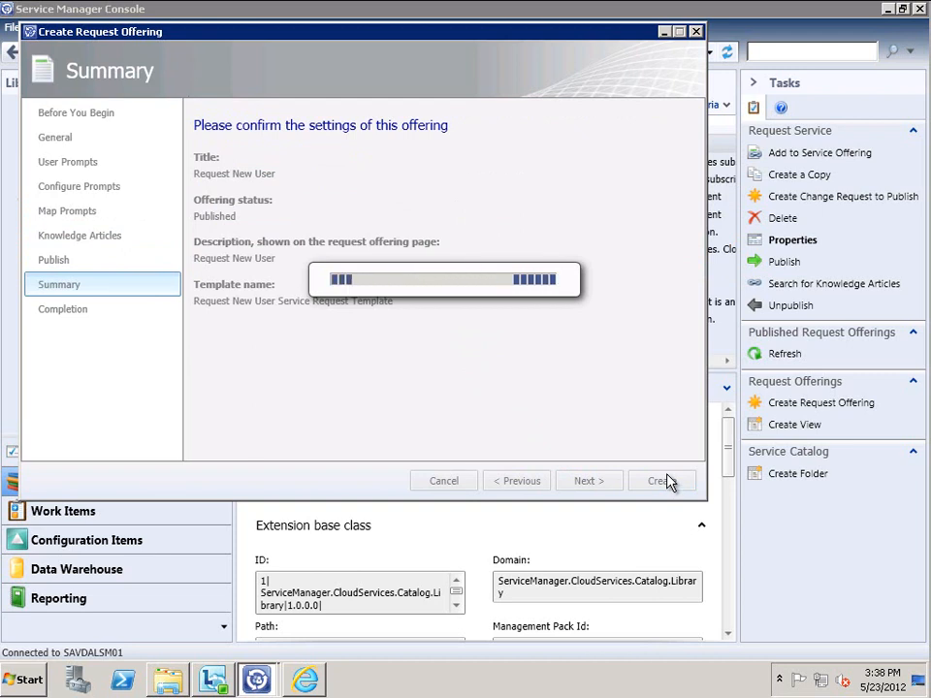
mouse_move(305, 684)
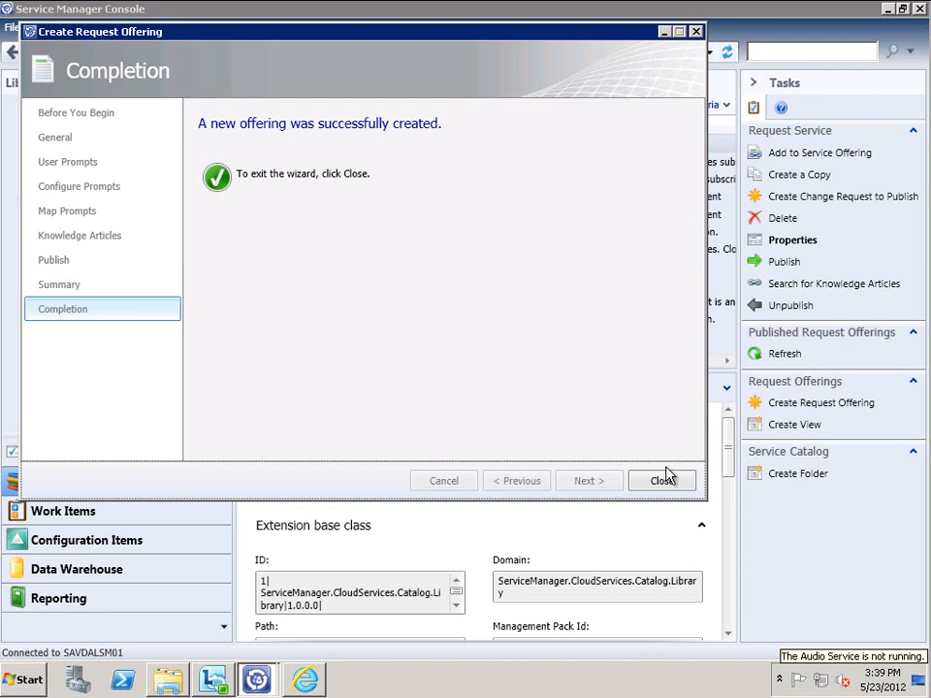
left_click(665, 480)
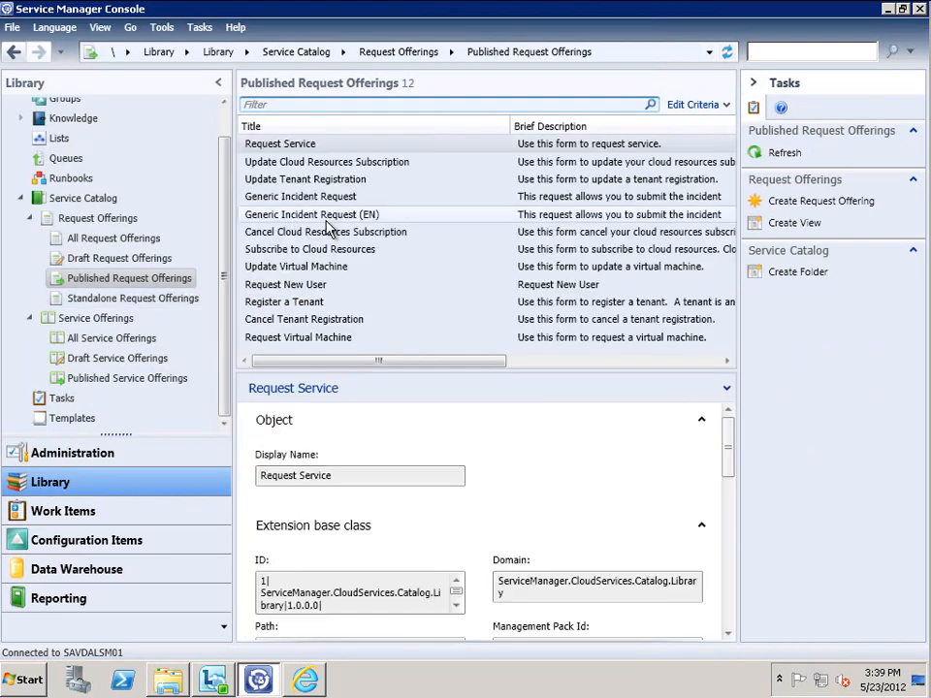
left_click(307, 680)
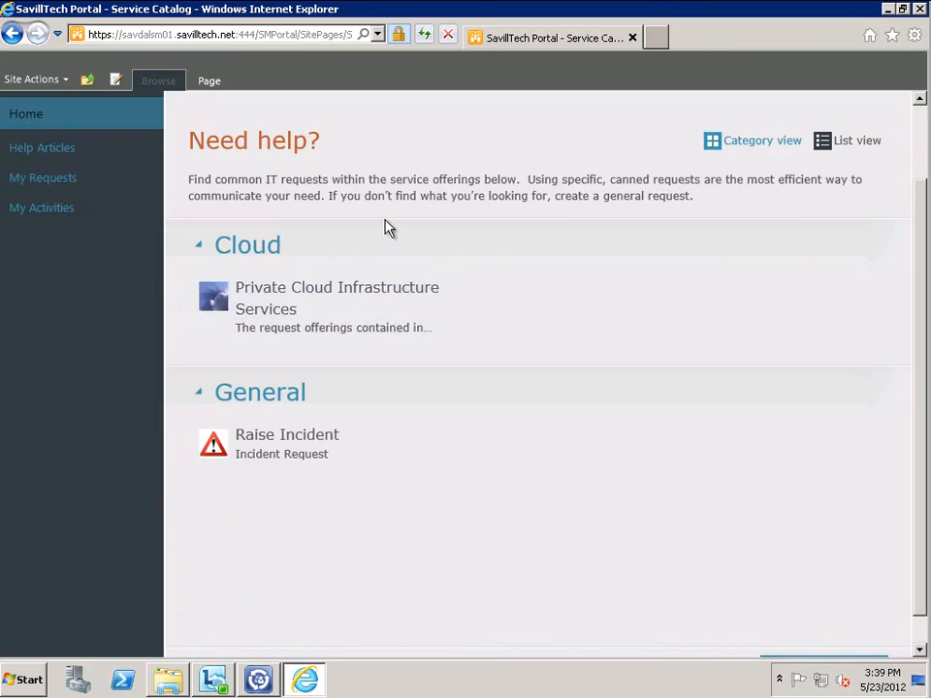
left_click(424, 35)
left_click(854, 143)
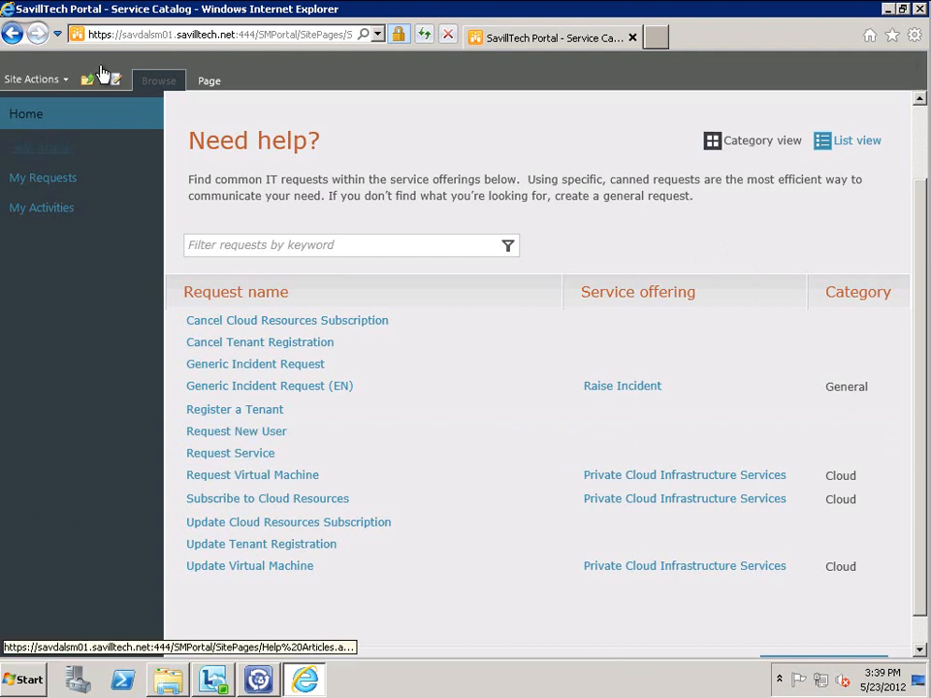
left_click(777, 141)
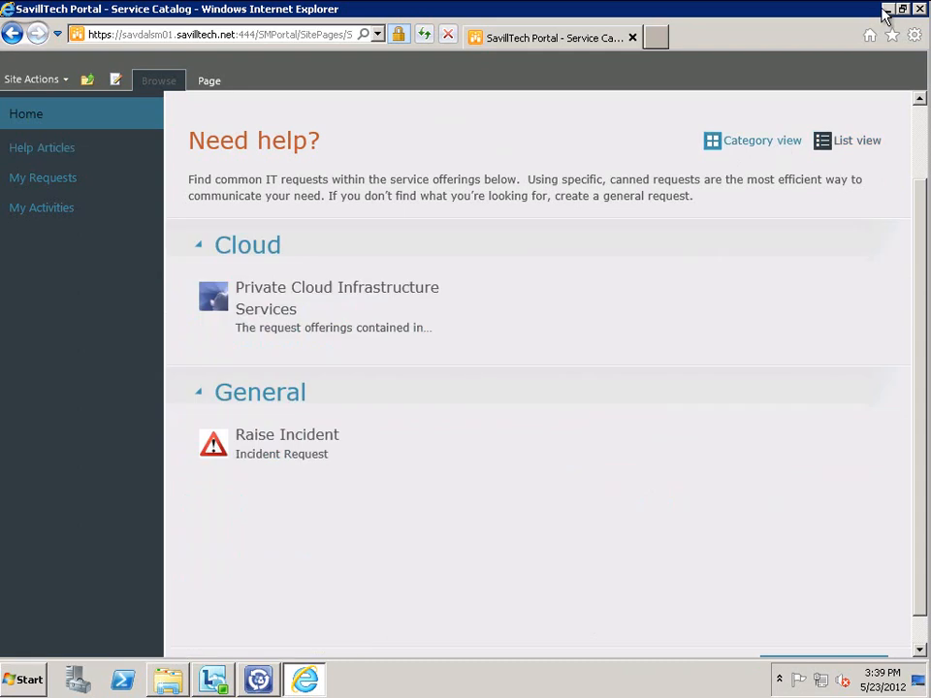
left_click(885, 9)
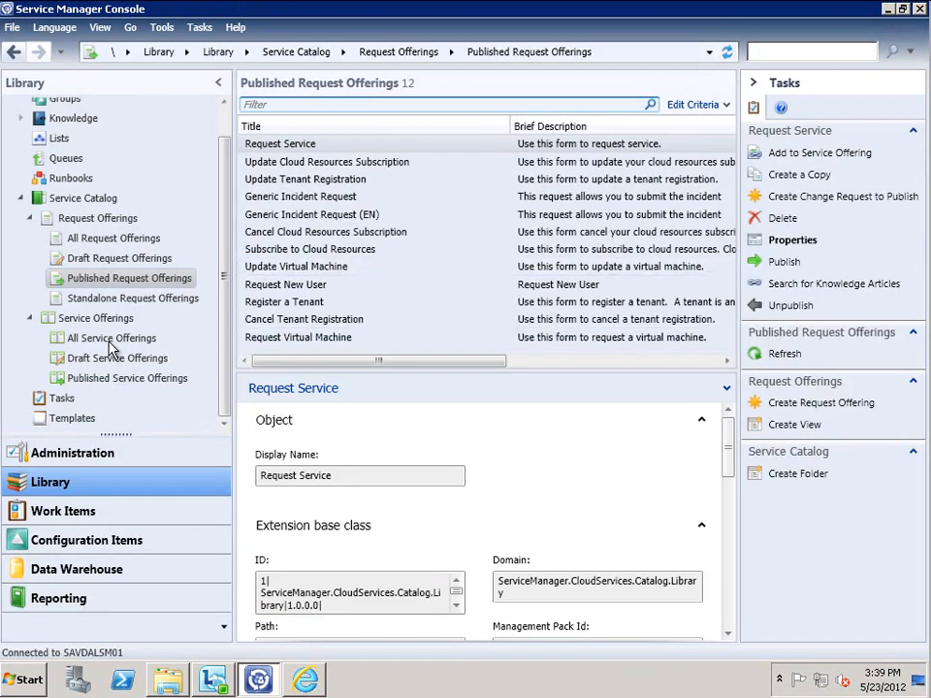
Add a new Directory item to the Service Offering Category list and save it
left_click(62, 141)
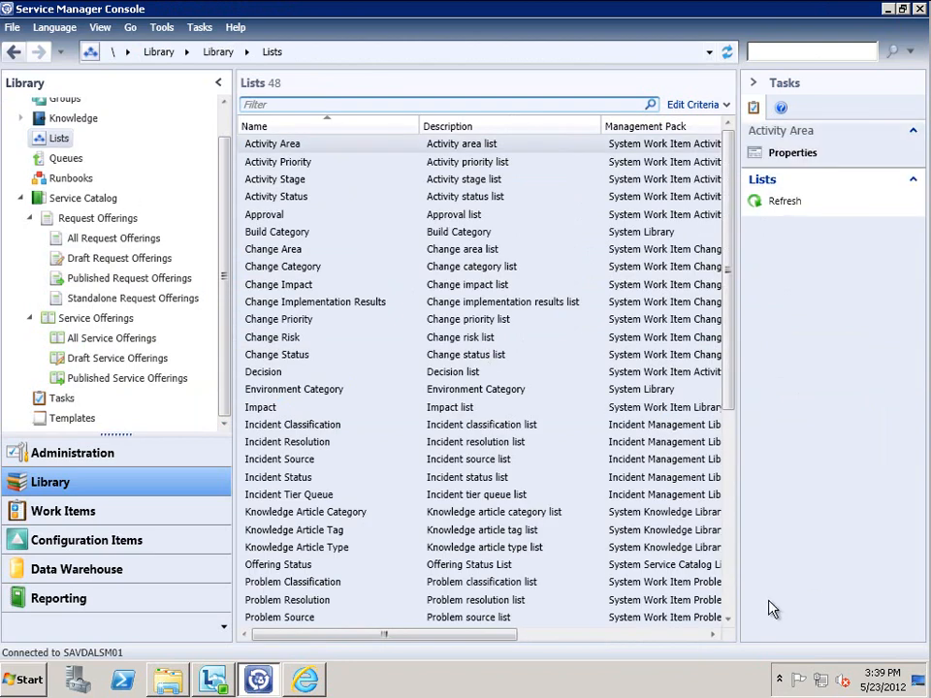
left_click(731, 591)
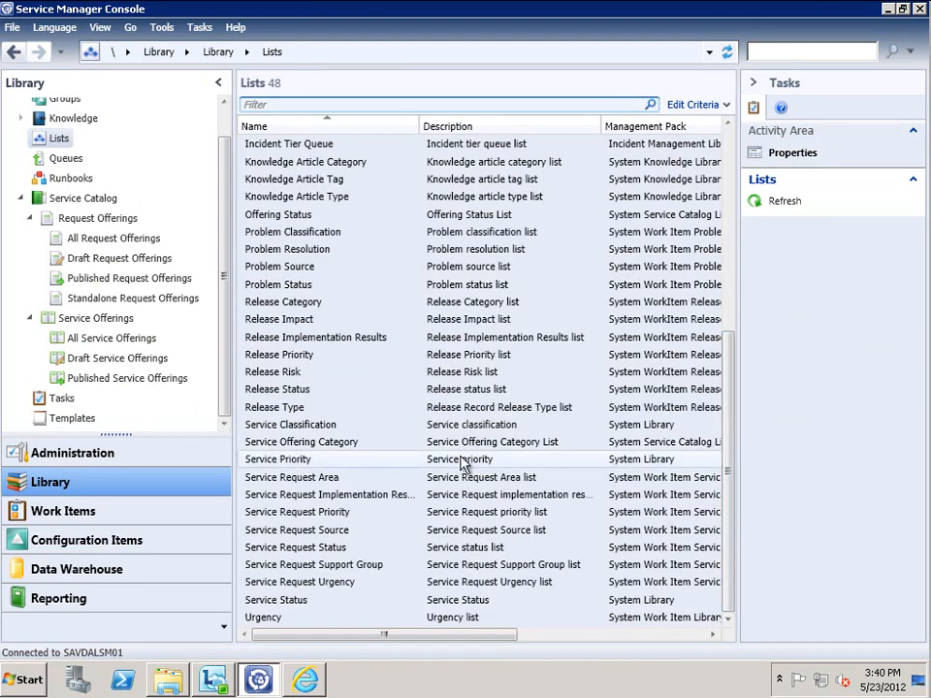
left_click(339, 450)
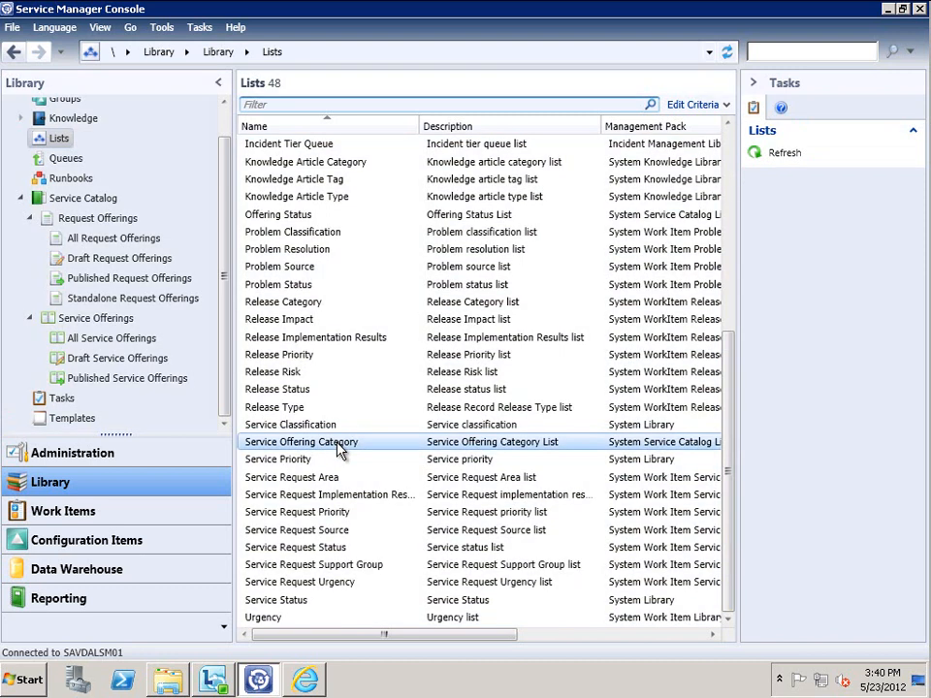
double_click(339, 450)
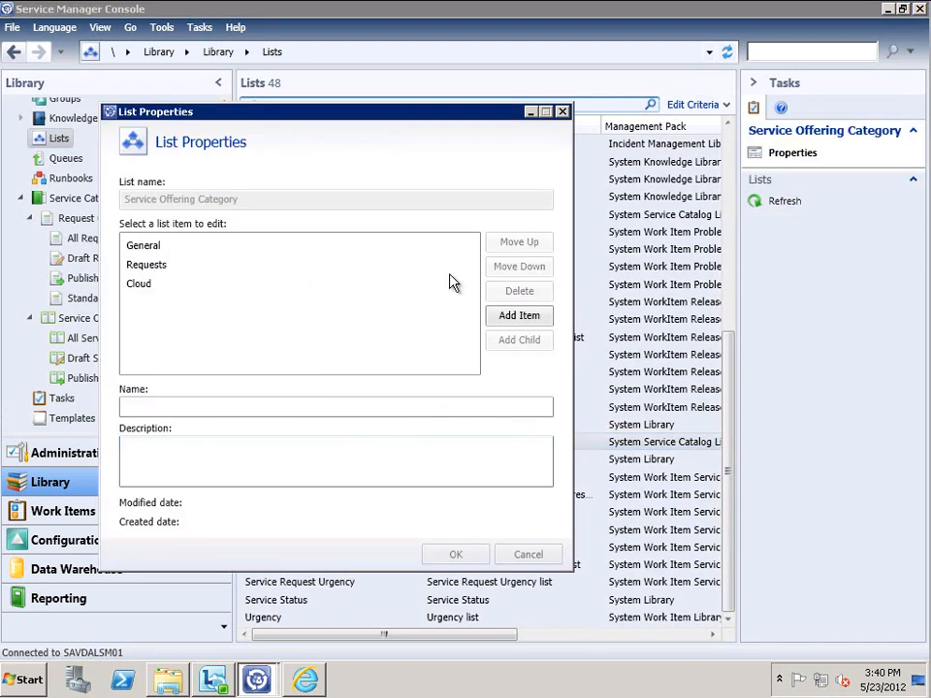
left_click(519, 317)
left_click(152, 303)
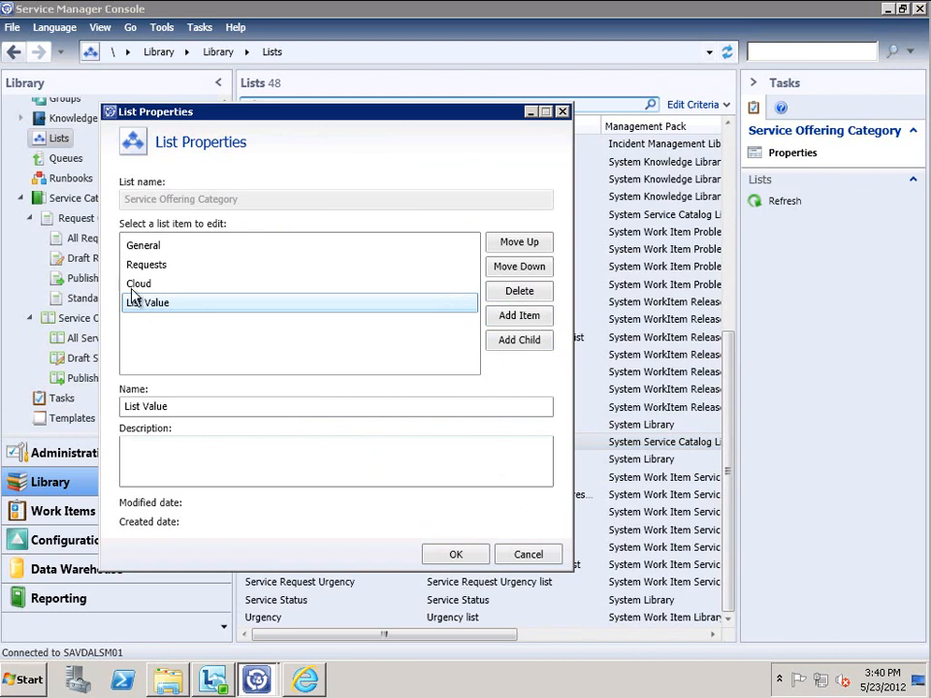
left_click_drag(184, 407, 94, 416)
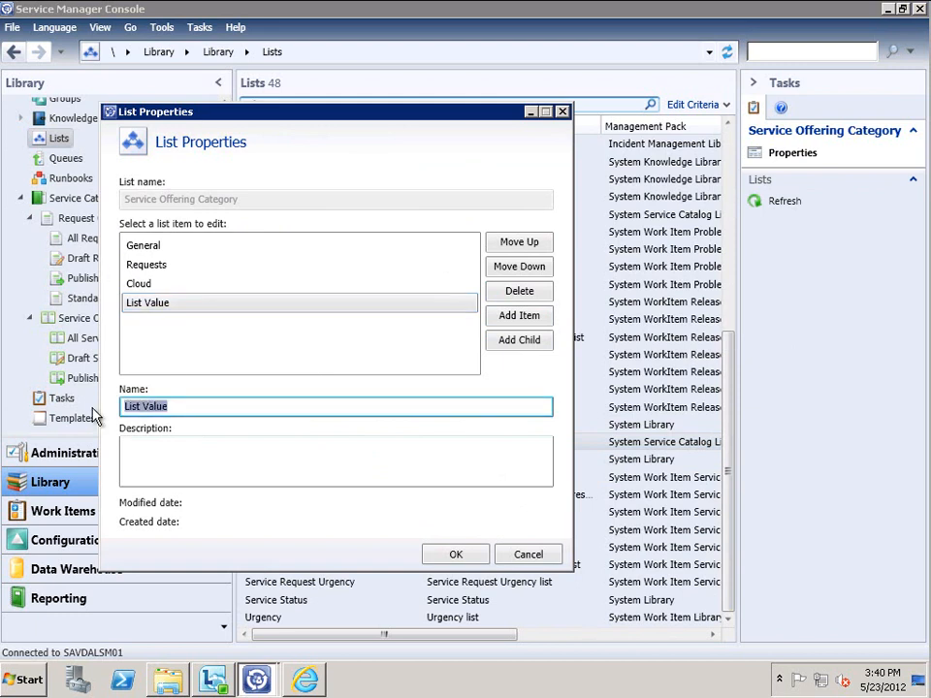
type("Directory")
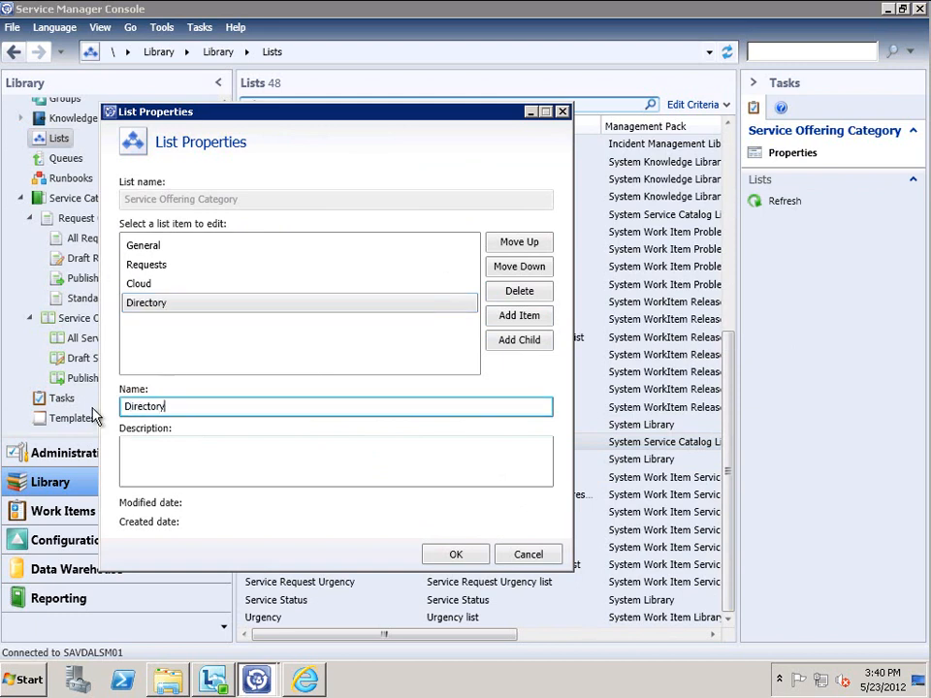
left_click(483, 558)
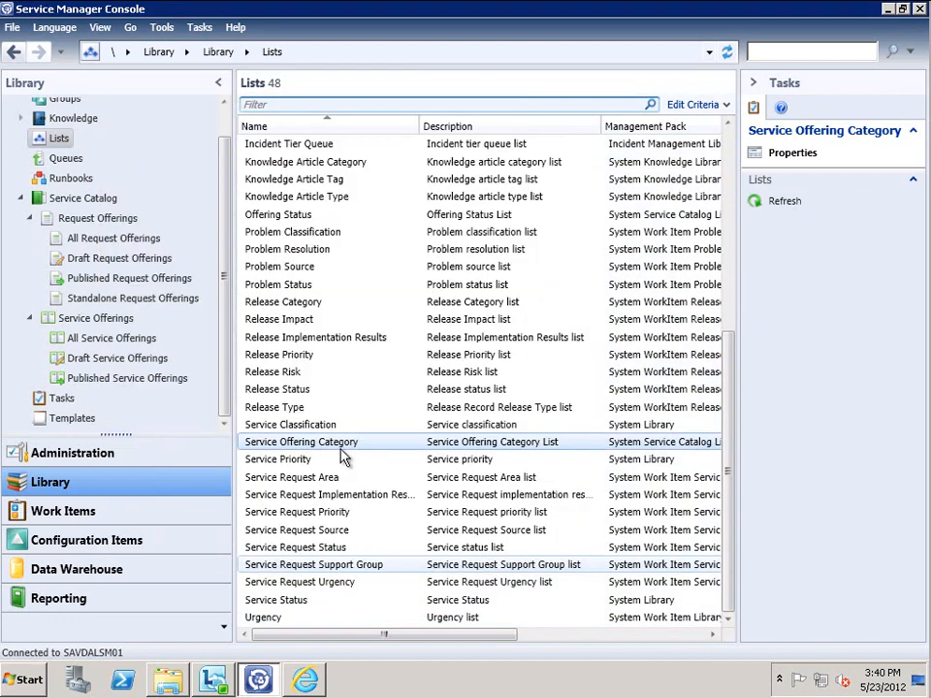
Start a service offering titled Directory Management with the user image and category Directory
left_click(133, 381)
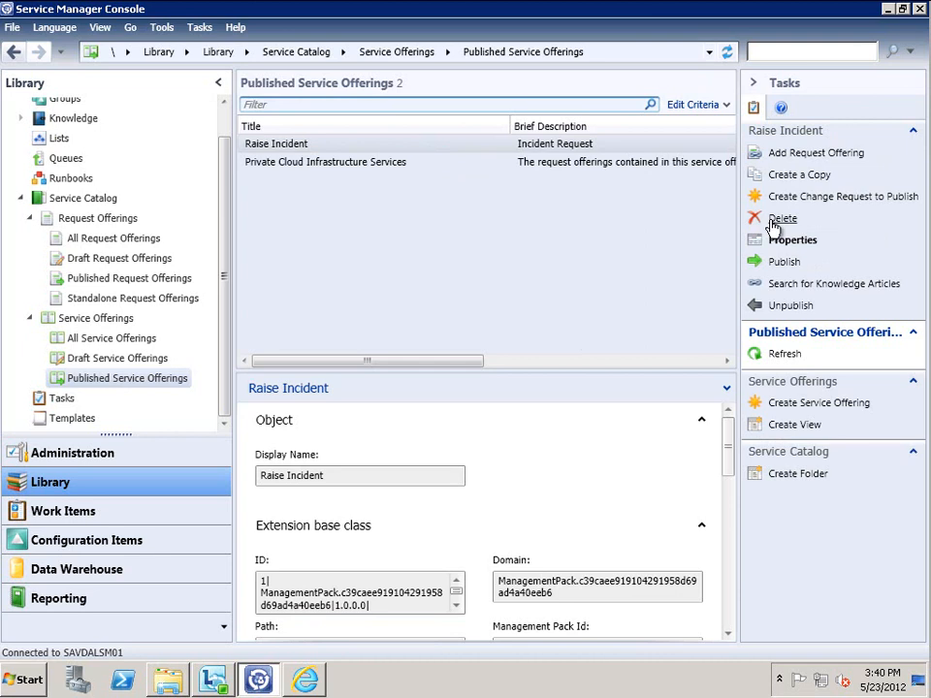
left_click(797, 403)
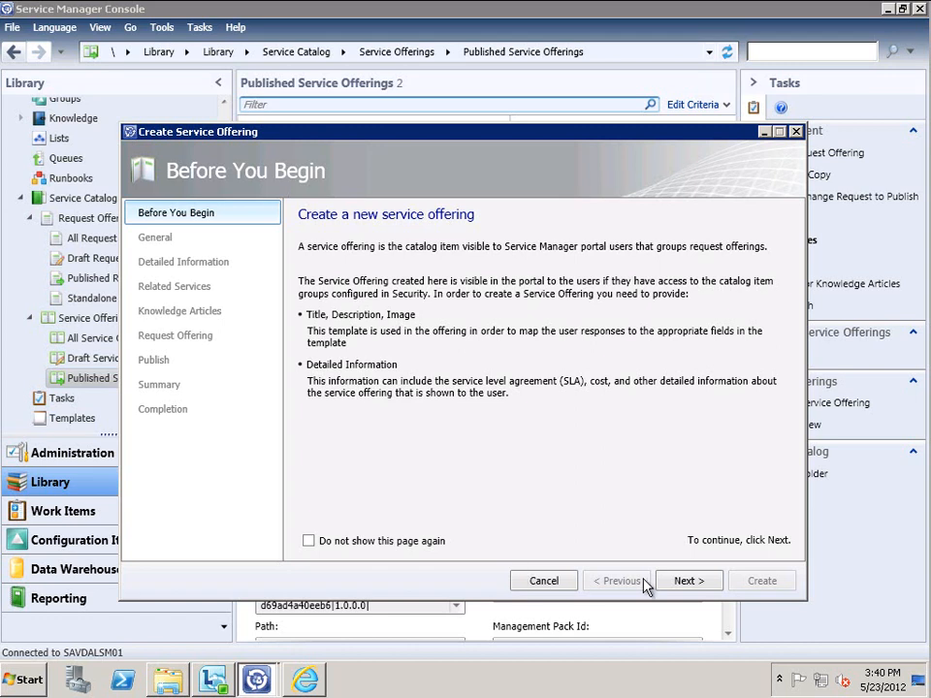
left_click(682, 582)
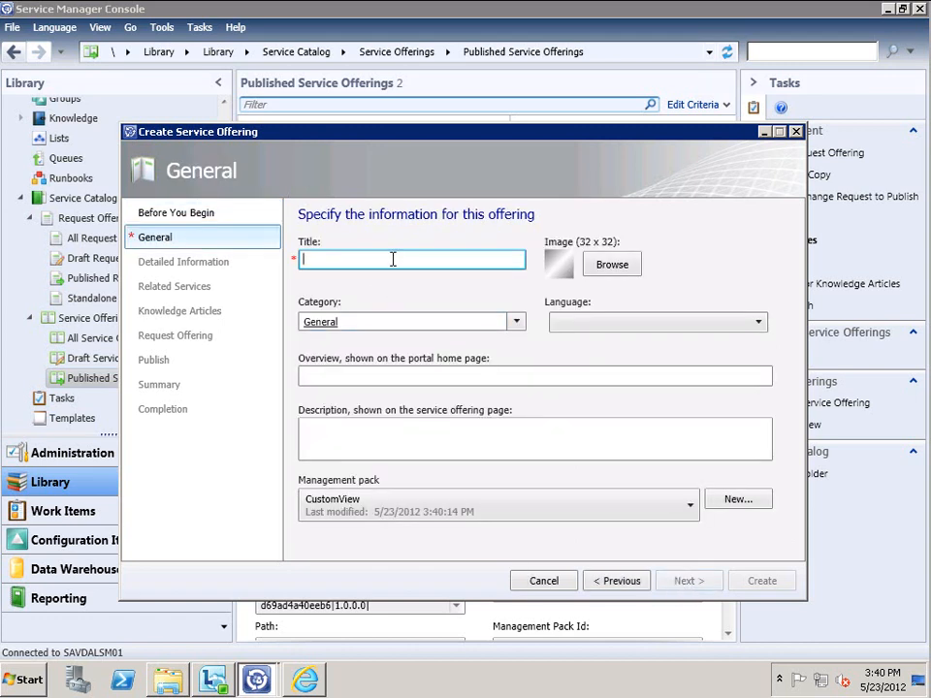
type("Directory Management")
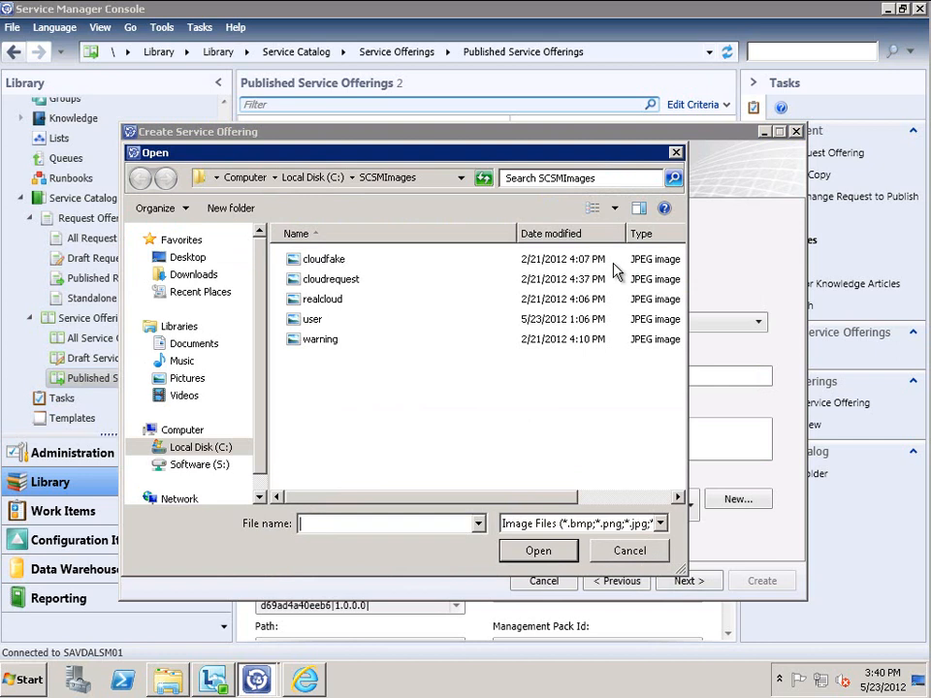
left_click(317, 321)
left_click(518, 551)
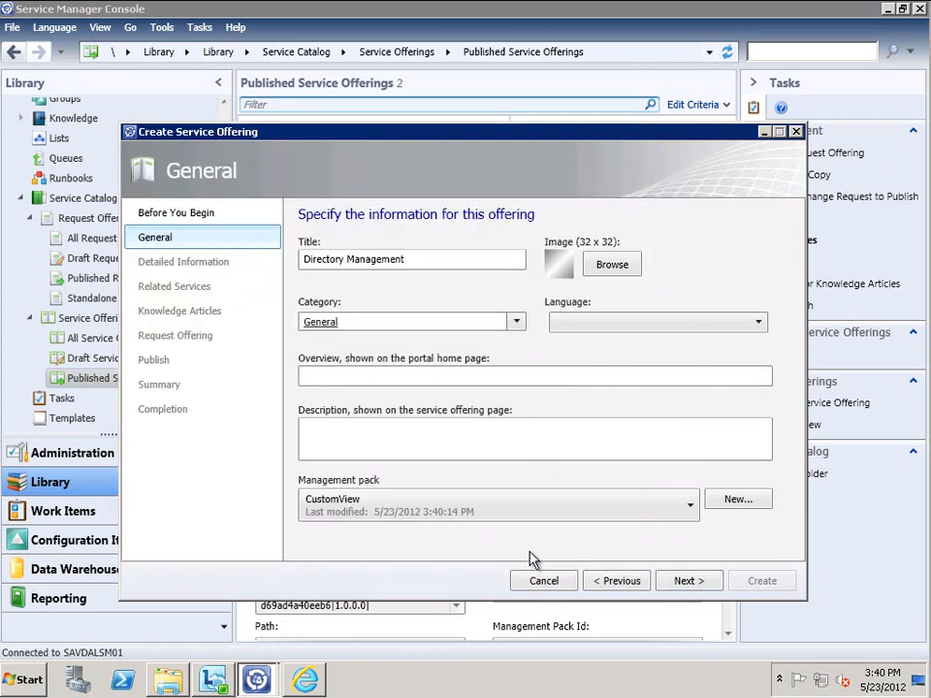
left_click(515, 322)
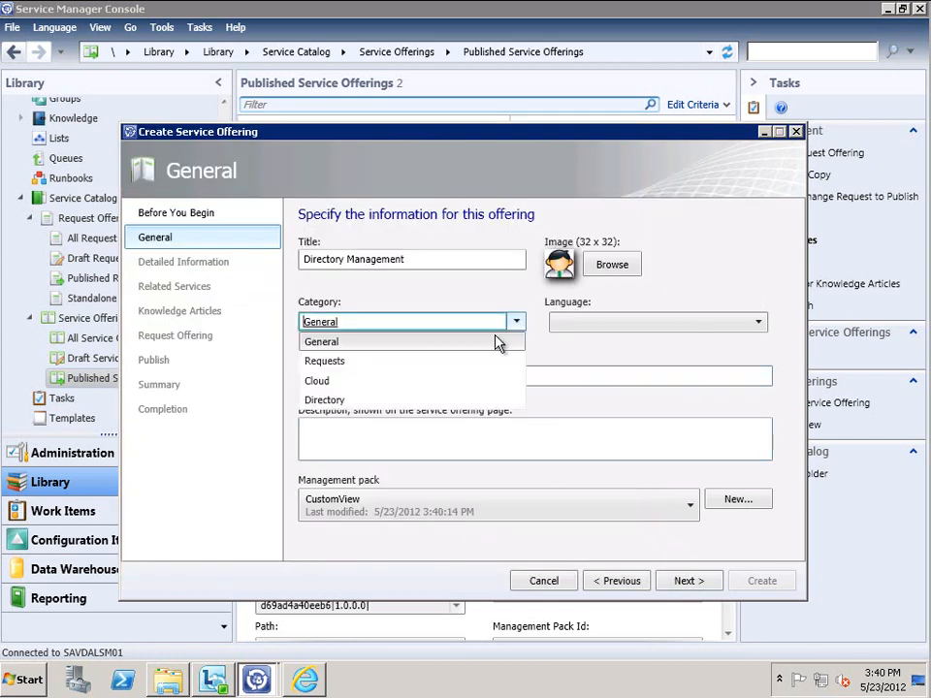
left_click(336, 401)
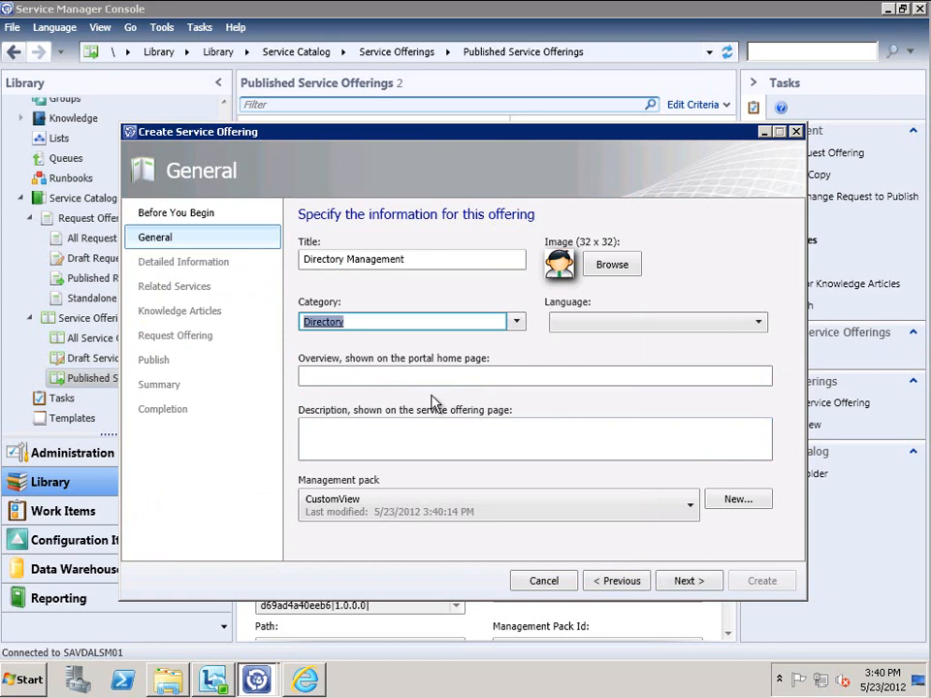
Enter 'User and Group Management' as both the overview and the description
left_click(400, 379)
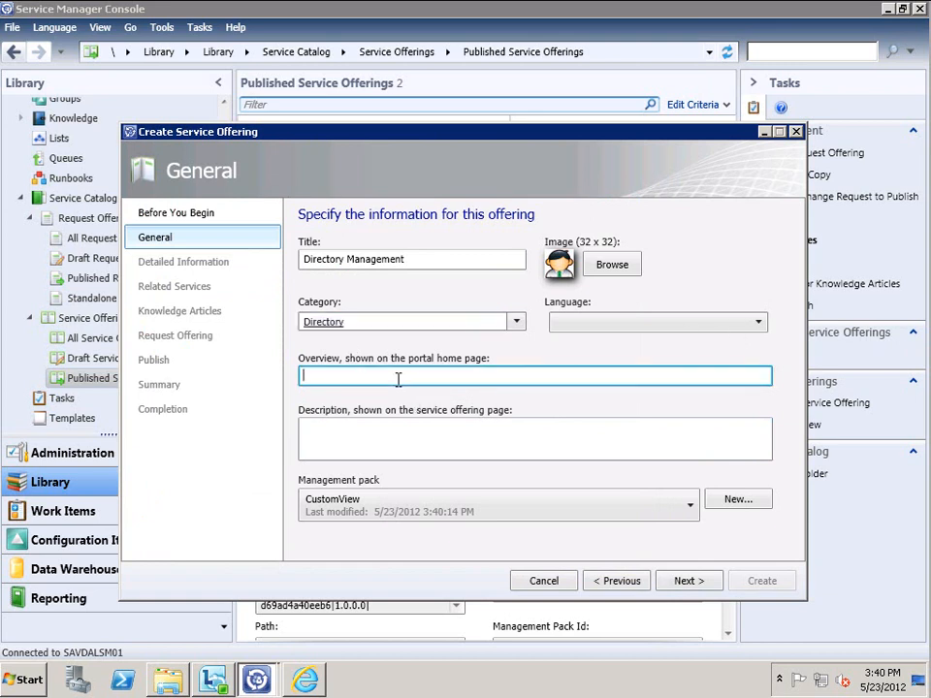
type("User and Group Management")
key("ctrl+a")
key("ctrl+c")
key("Tab")
key("ctrl+v")
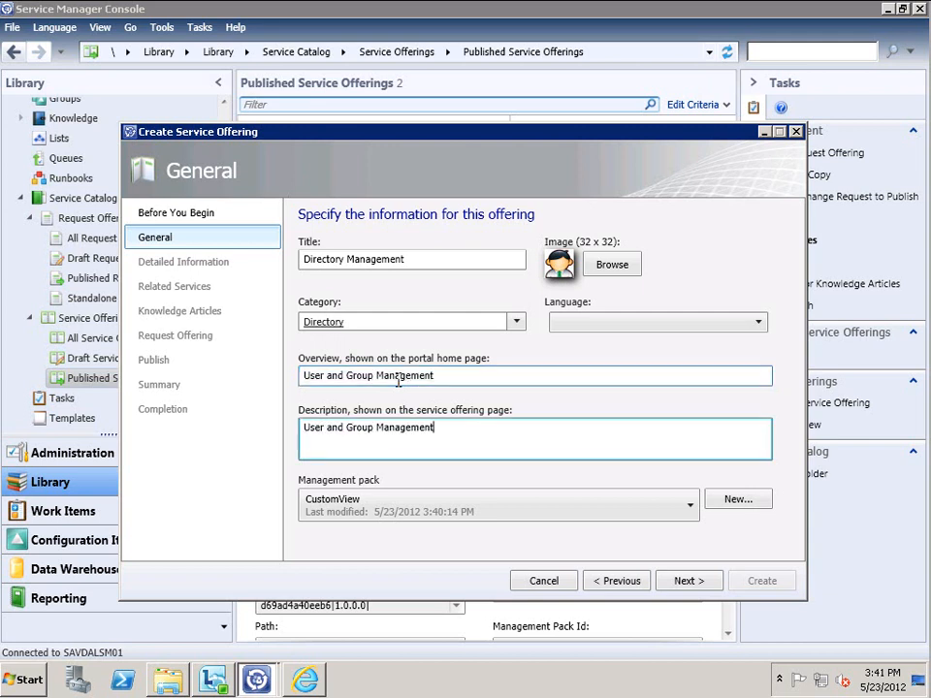
Add the Request New User request offering, found by filtering for 'user', to the service offering
left_click(688, 582)
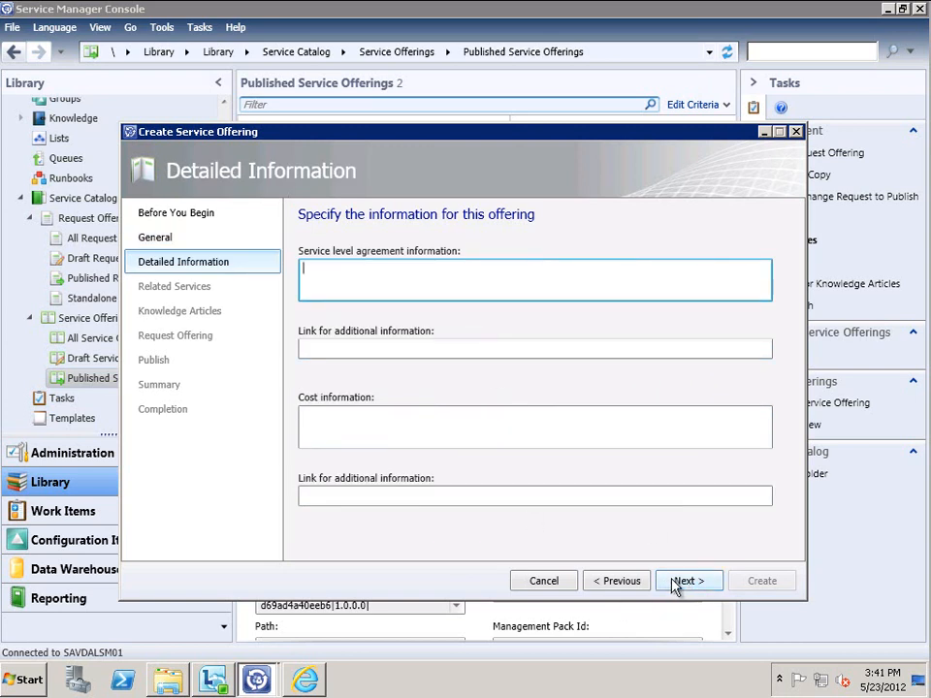
left_click(679, 585)
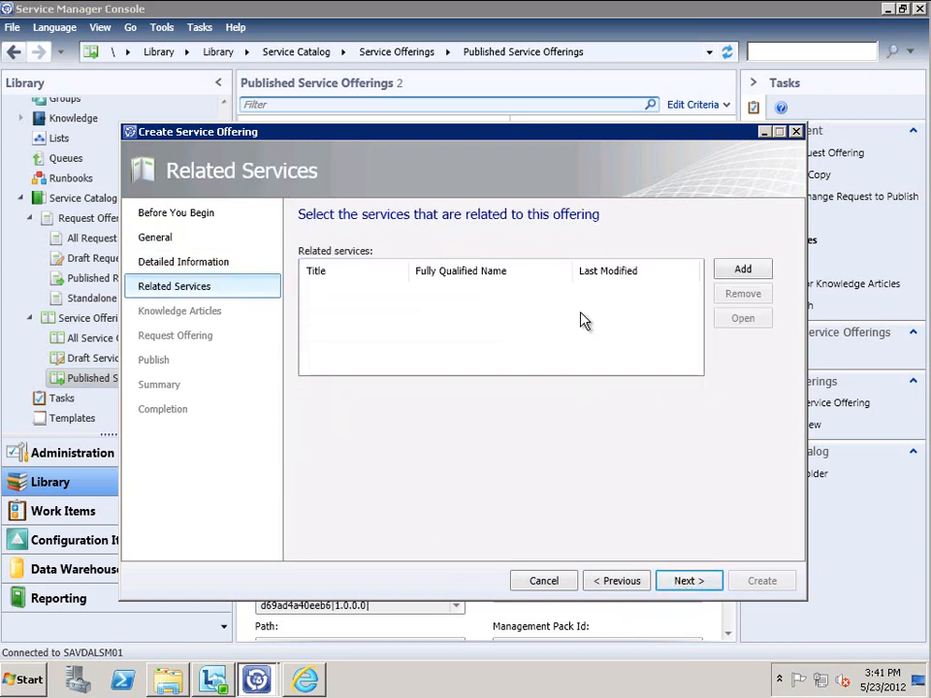
left_click(687, 583)
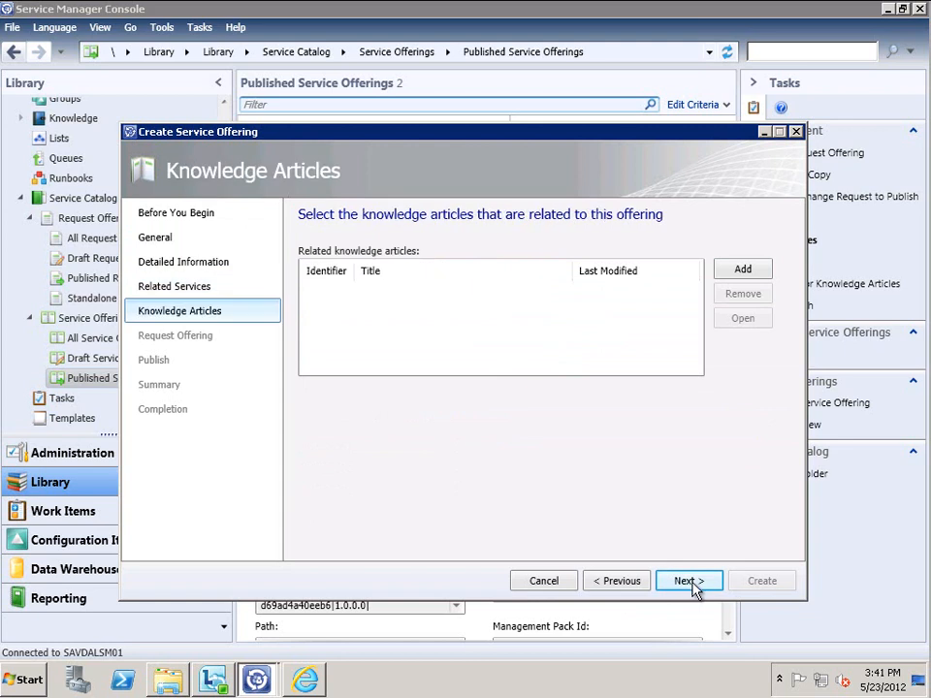
left_click(687, 583)
left_click(743, 288)
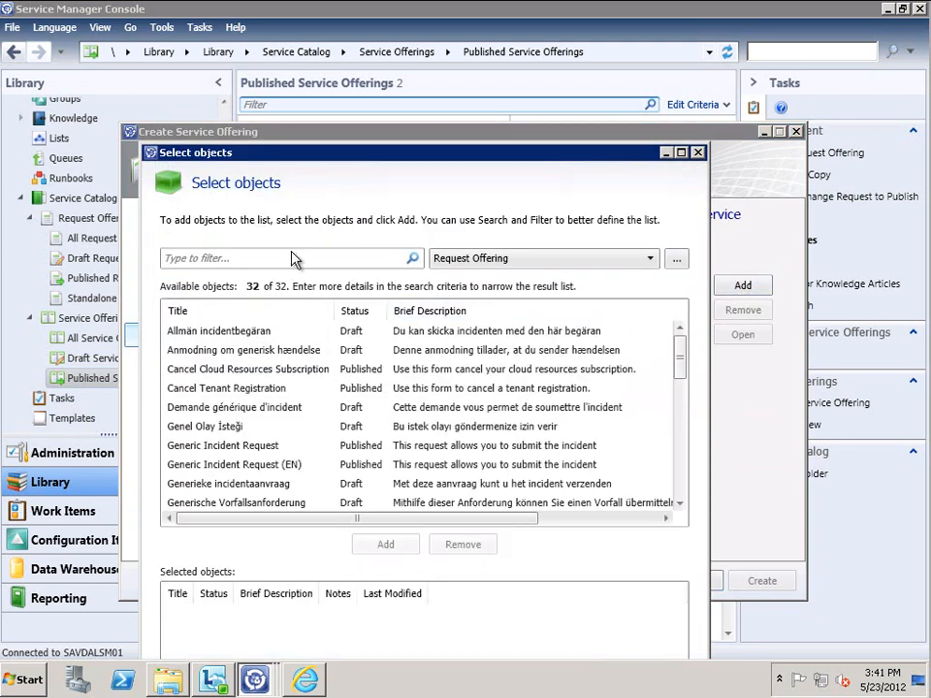
left_click(282, 258)
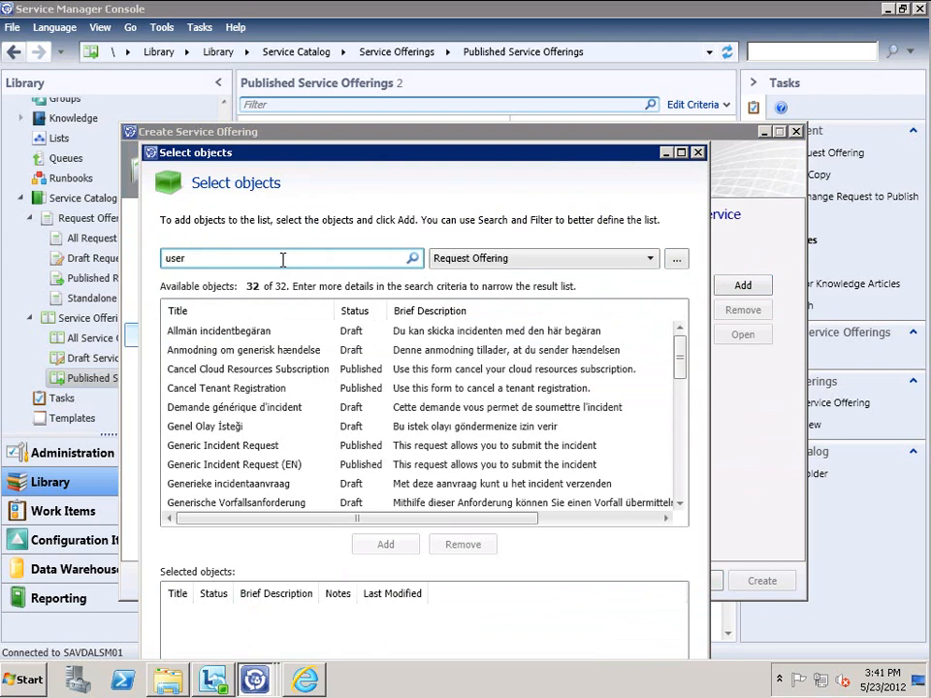
type("user")
left_click(412, 258)
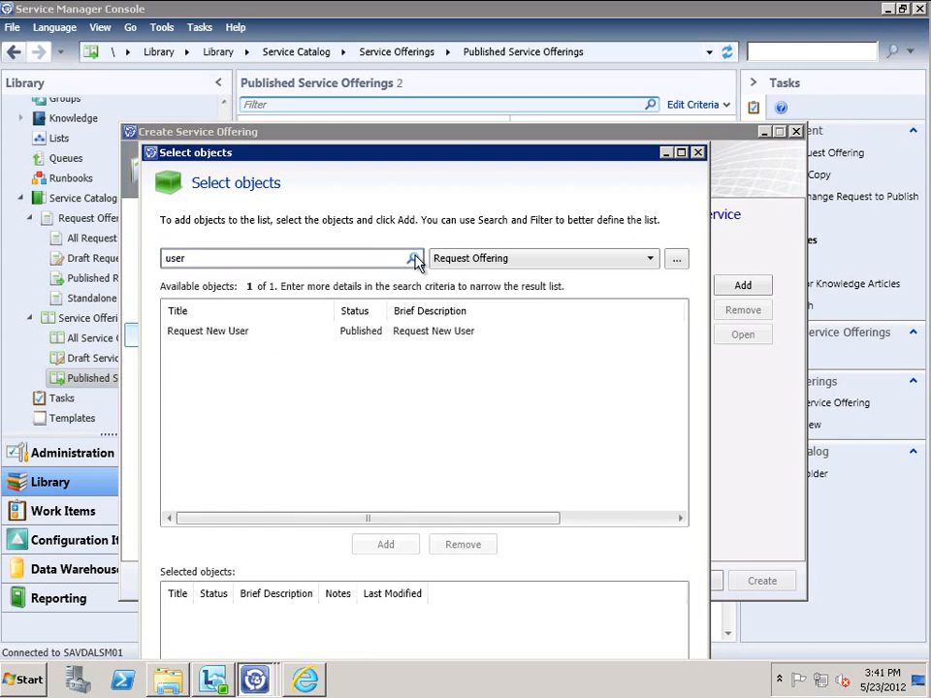
left_click(210, 334)
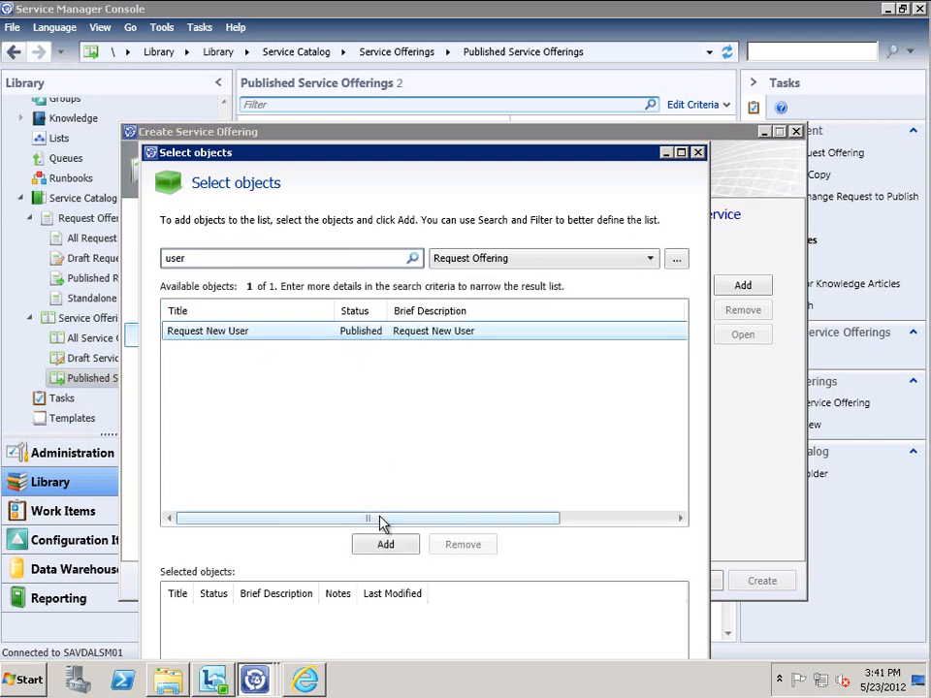
left_click(386, 544)
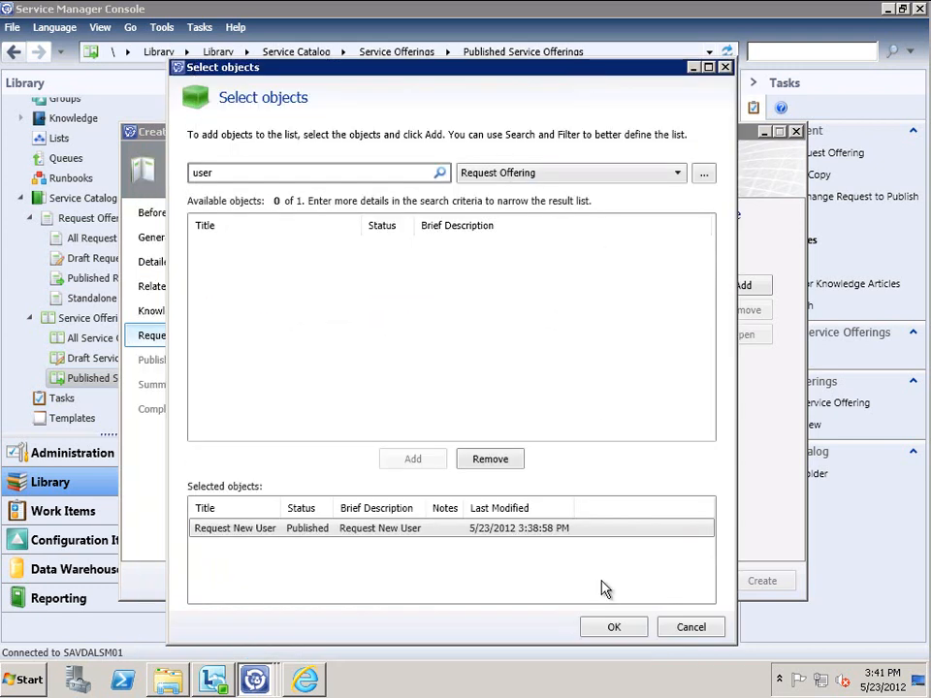
left_click(620, 629)
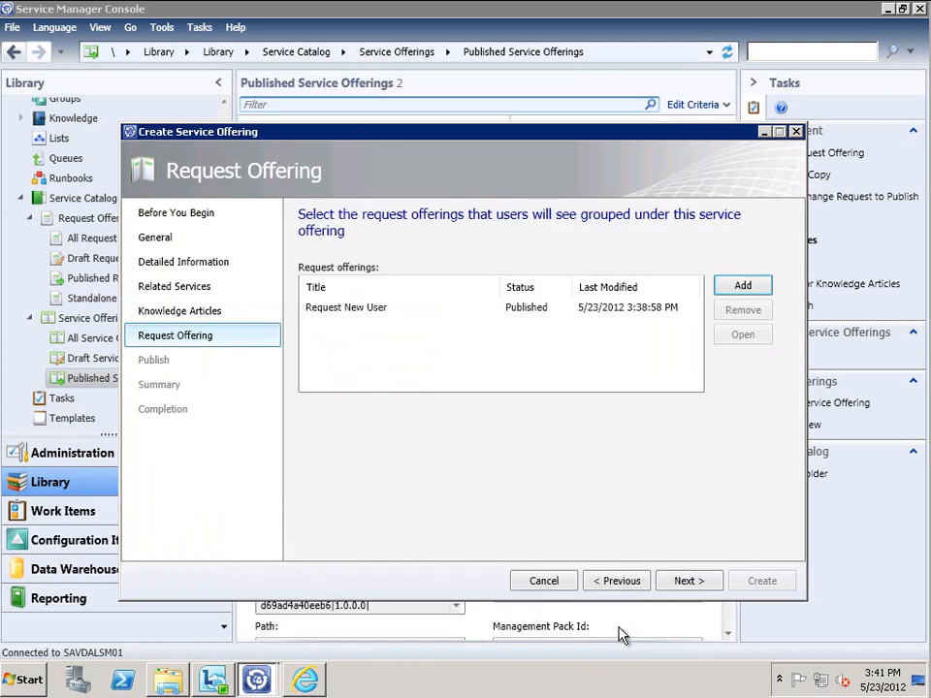
Set the status to Published, assign the owner, then create the offering and close the wizard
left_click(678, 581)
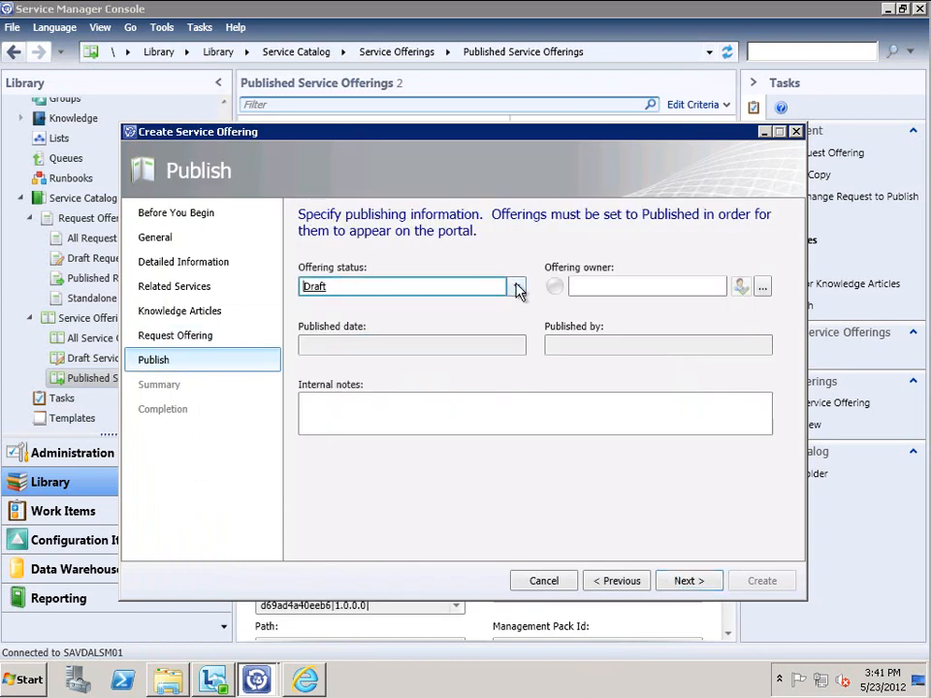
left_click(479, 286)
left_click(333, 328)
left_click(606, 283)
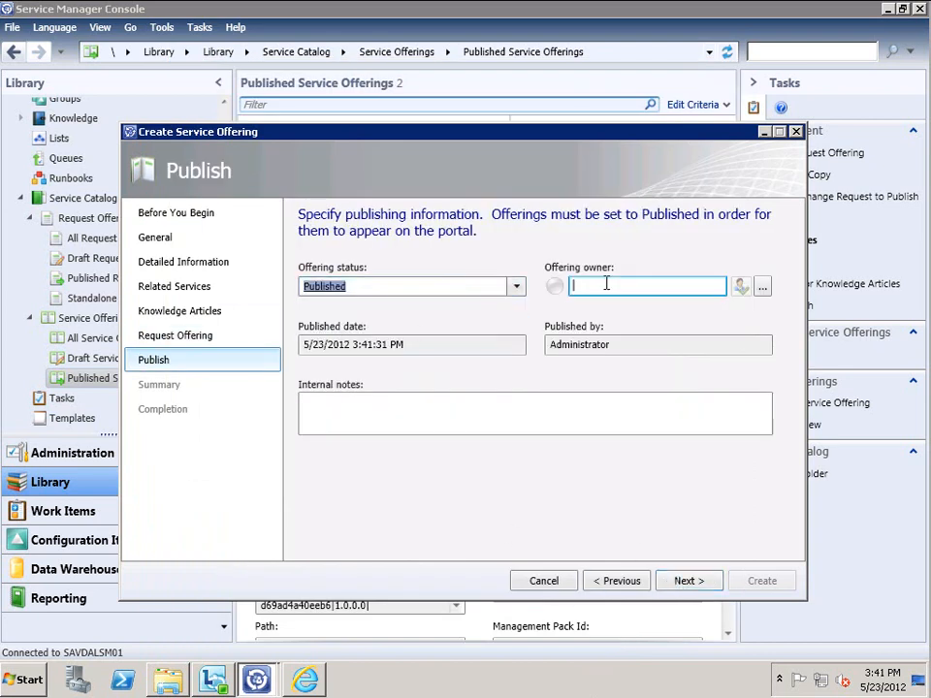
type("john")
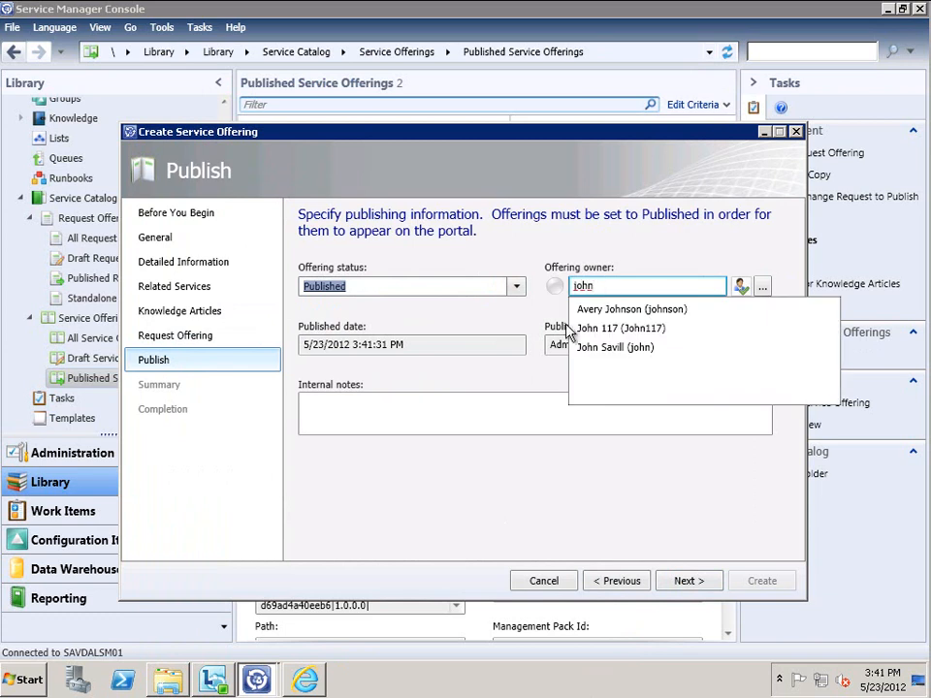
left_click(612, 347)
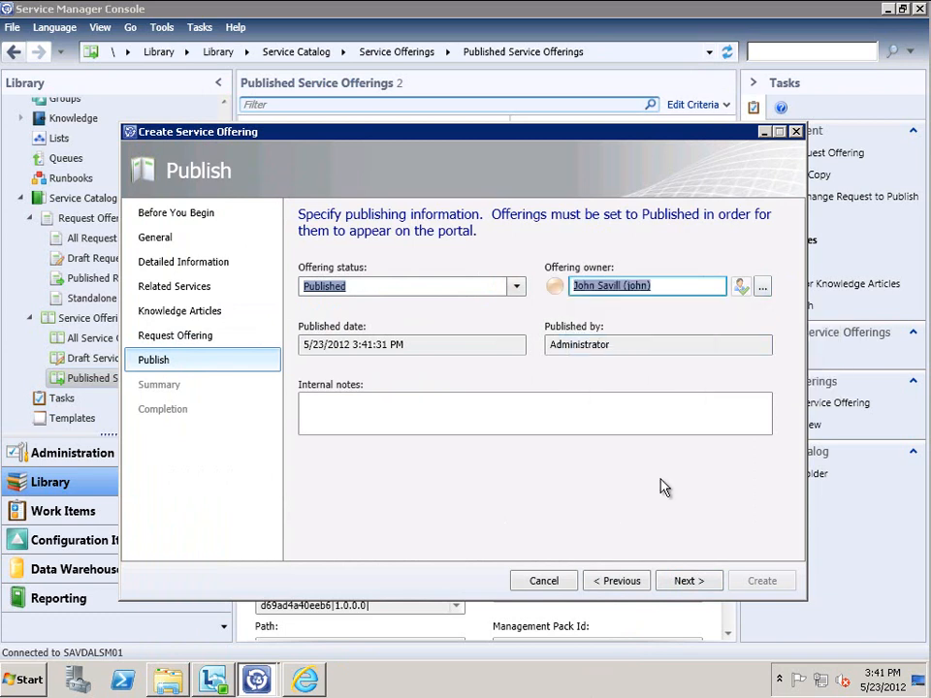
left_click(686, 581)
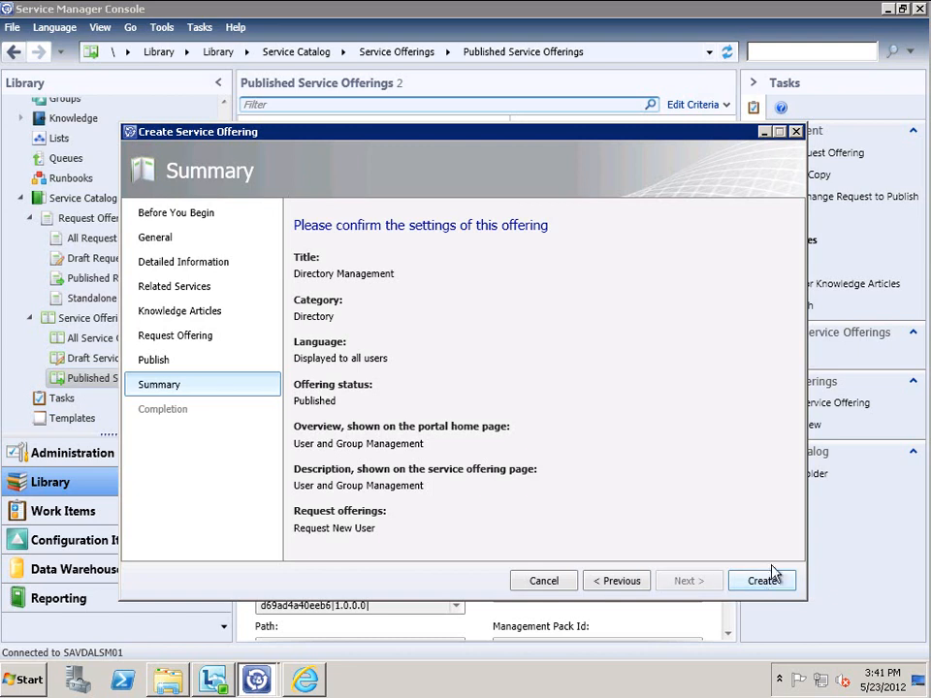
left_click(766, 588)
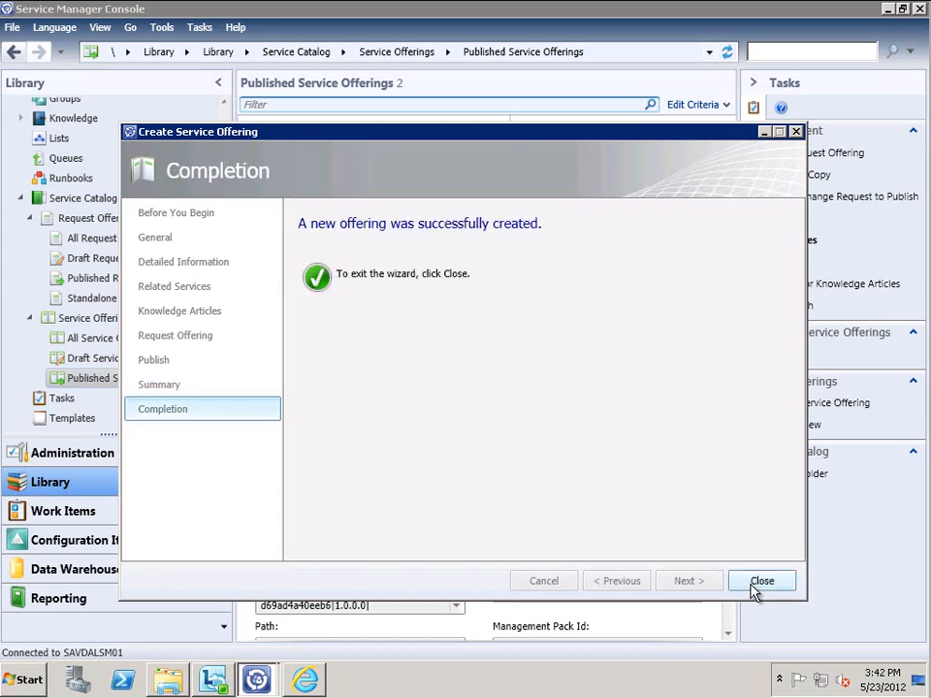
left_click(762, 581)
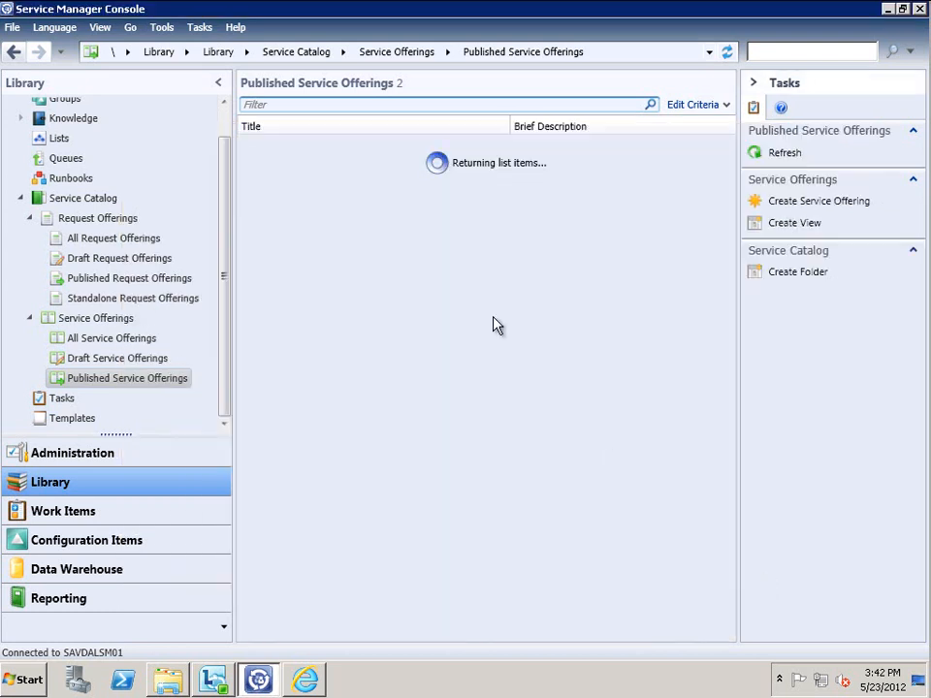
In the refreshed portal, open Directory Management's Request New User form, then open console Configuration Items
left_click(305, 678)
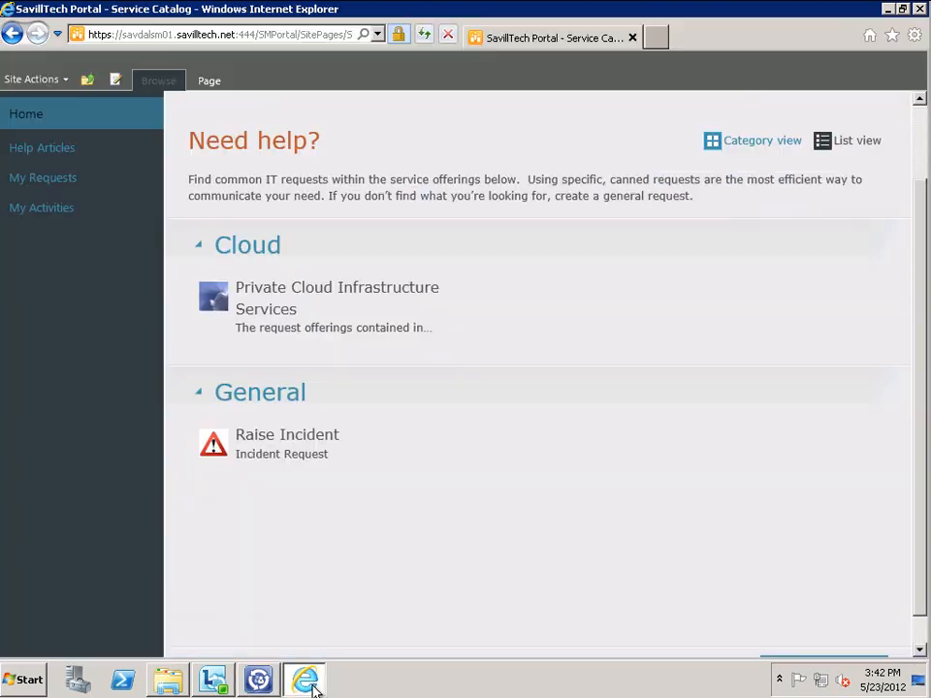
left_click(425, 36)
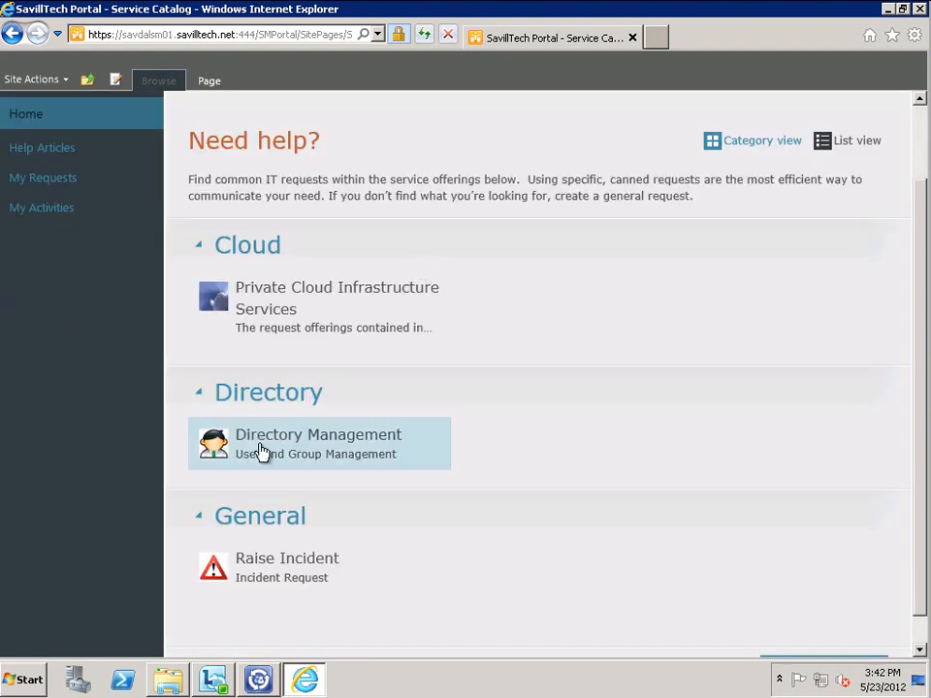
left_click(298, 446)
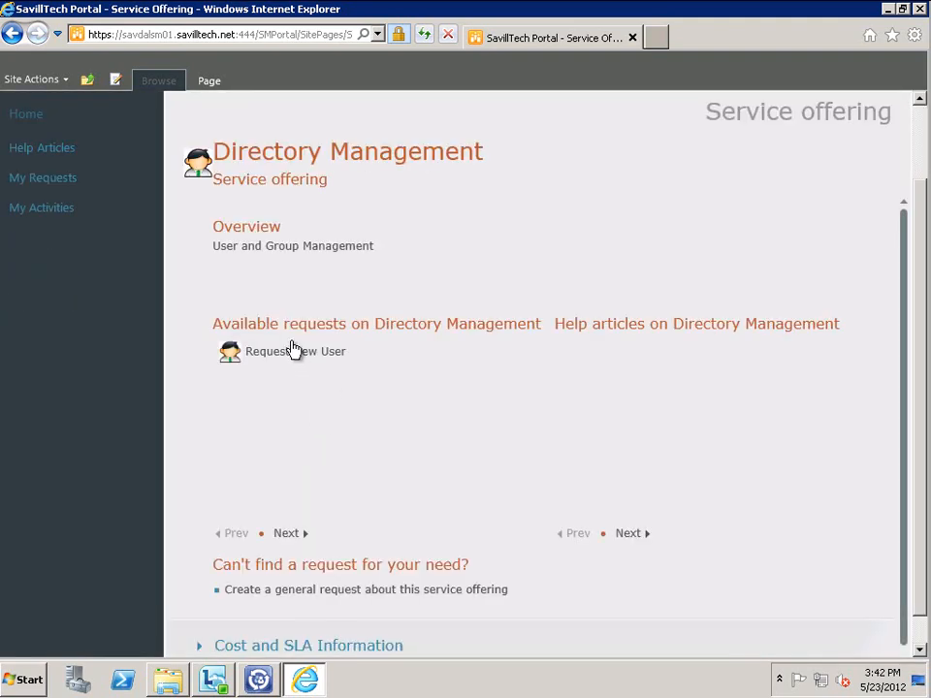
left_click(291, 354)
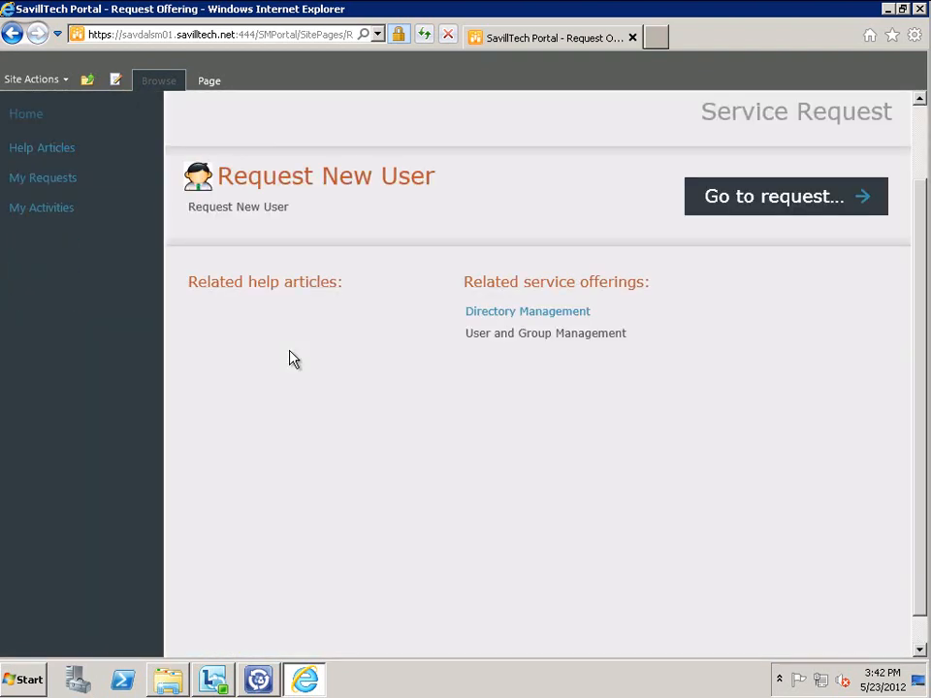
left_click(760, 199)
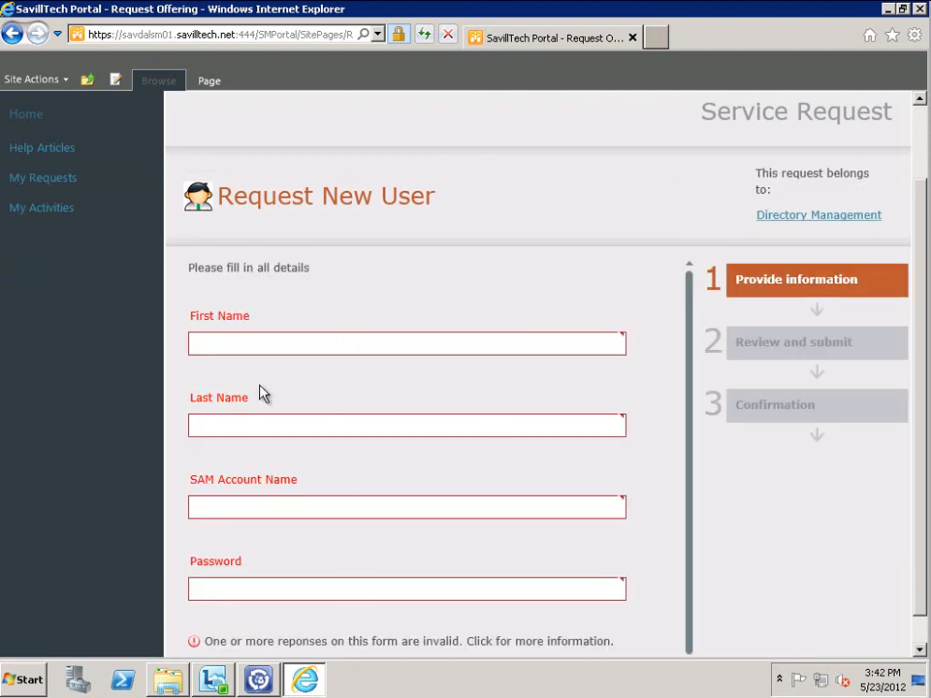
left_click(258, 679)
left_click(111, 546)
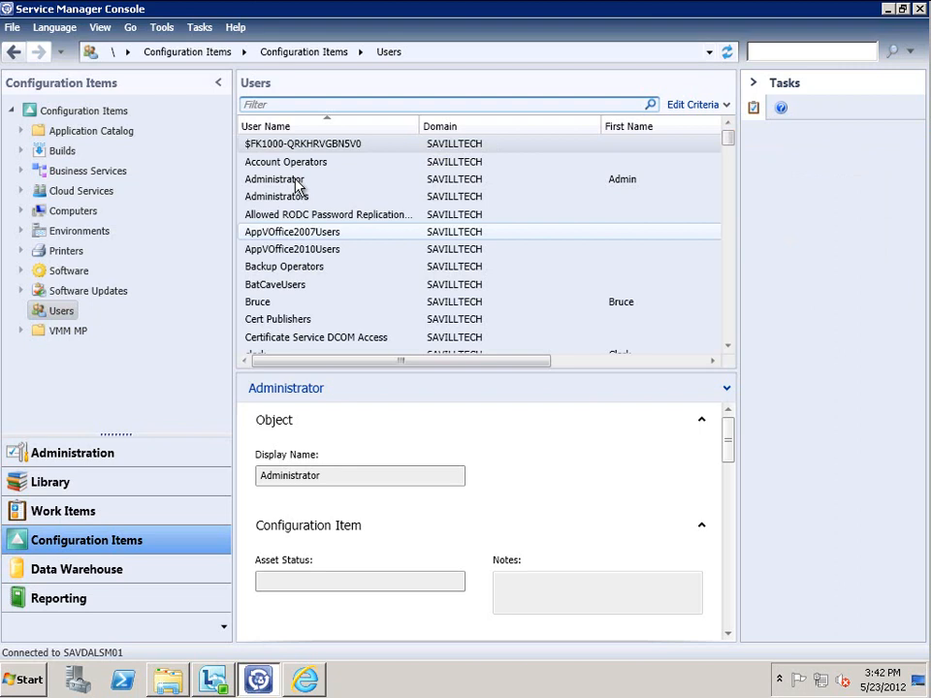
View the Administrator user's Organization tab, then open the account's properties in Active Directory Users and Computers
double_click(299, 186)
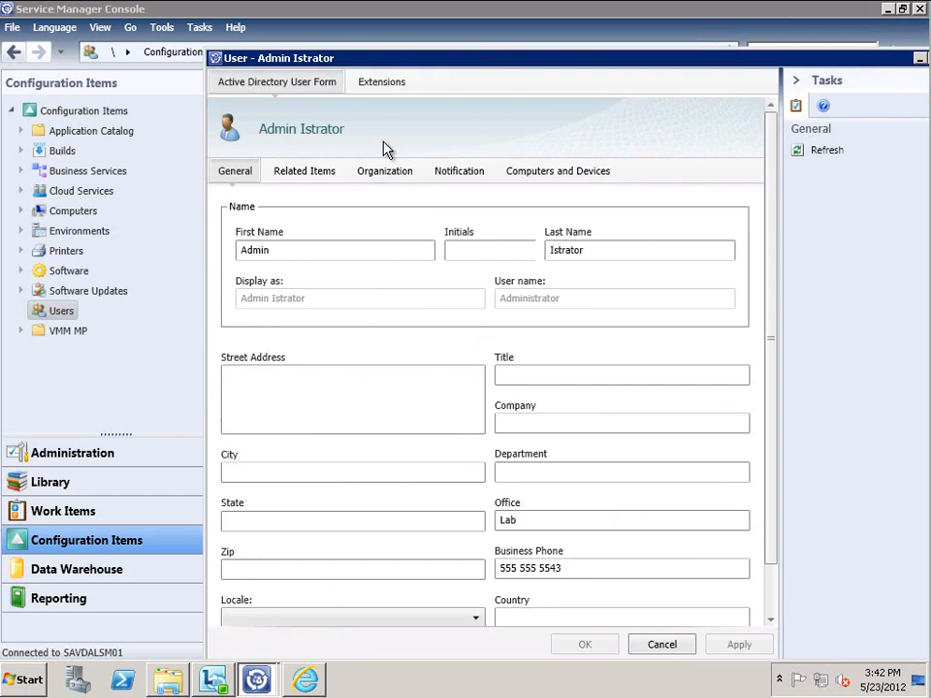
left_click(386, 172)
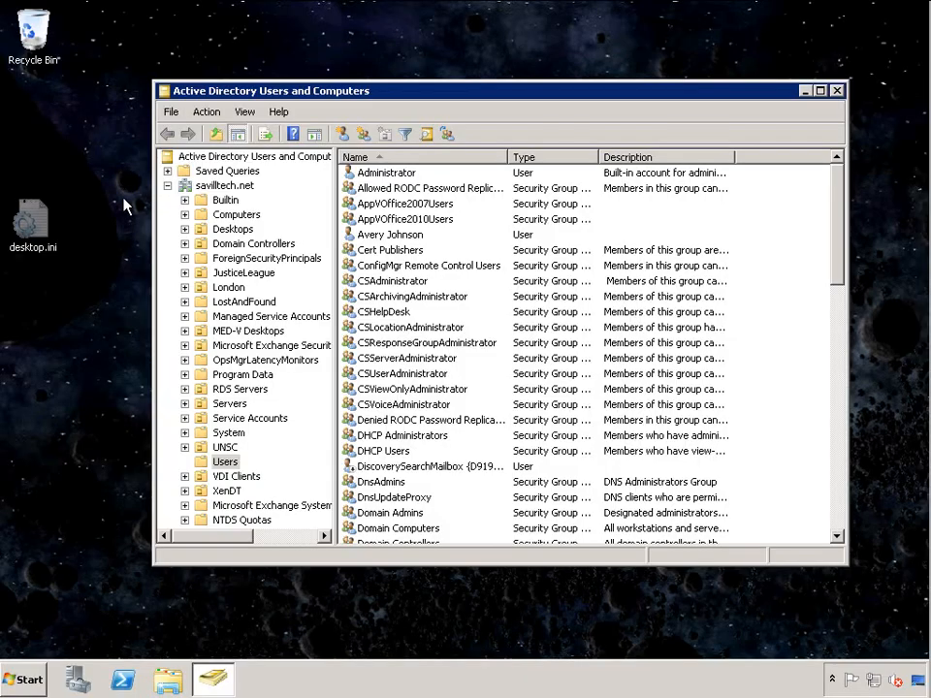
double_click(415, 177)
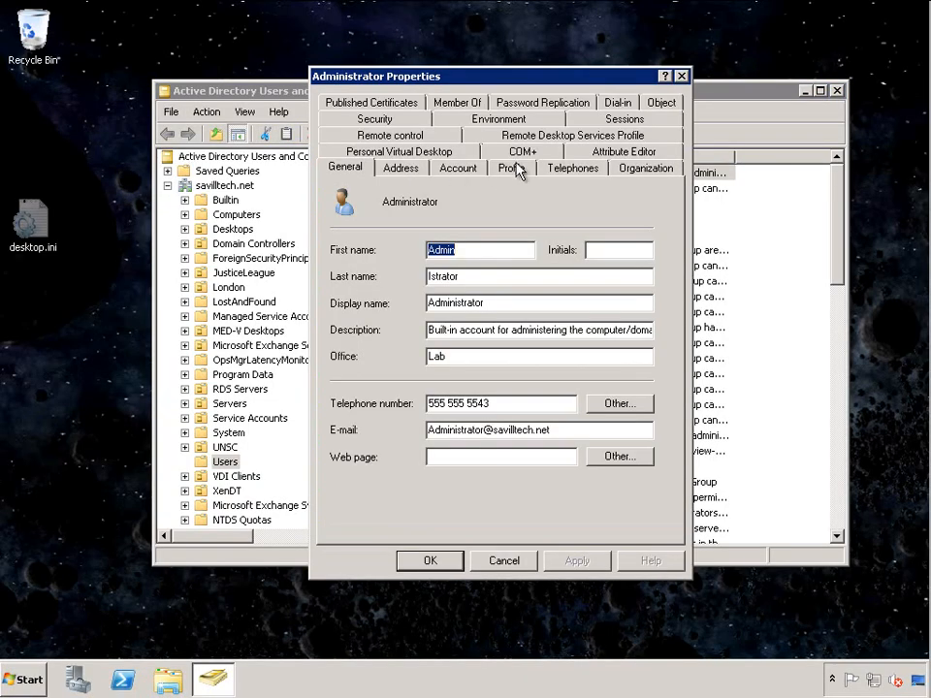
Check the manager on the Administrator's Organization tab and cancel the properties dialog
left_click(644, 167)
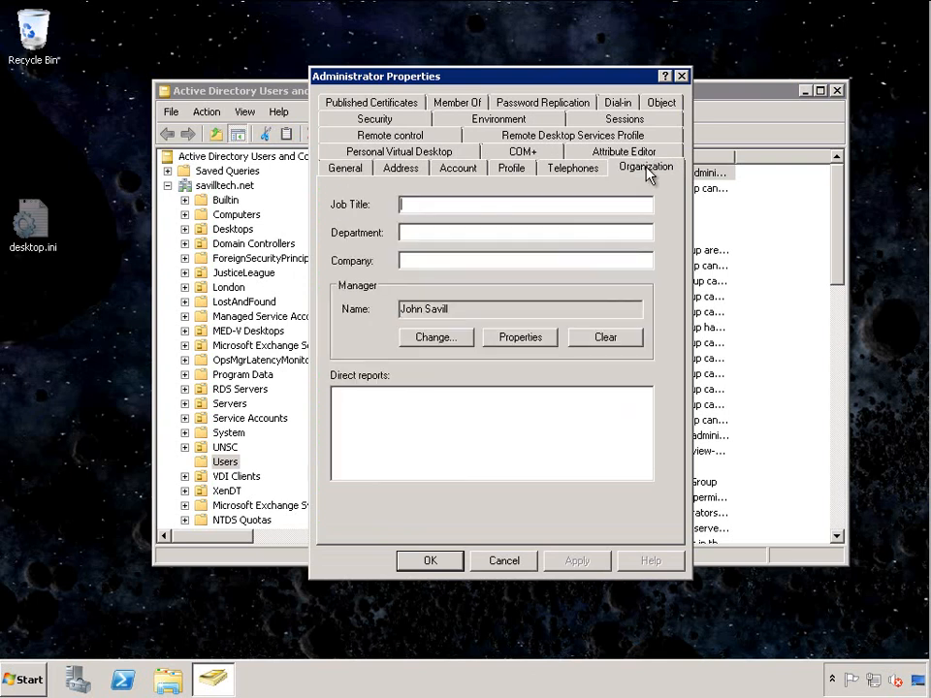
left_click(512, 561)
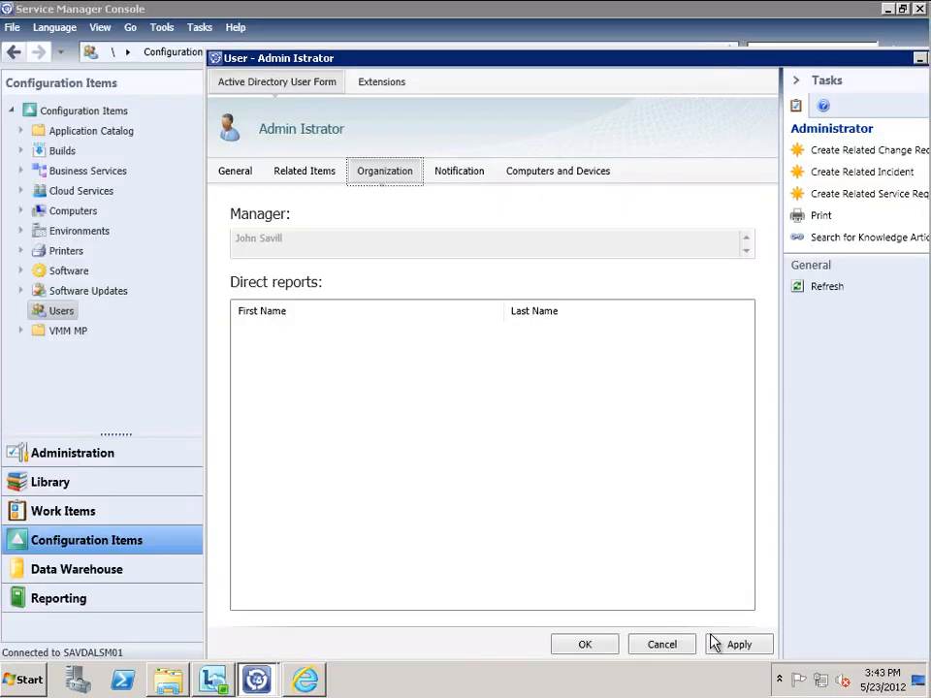
Discard the user form, select the savilltech.net AD Connector under Administration, then list notification templates
left_click(669, 643)
left_click(508, 393)
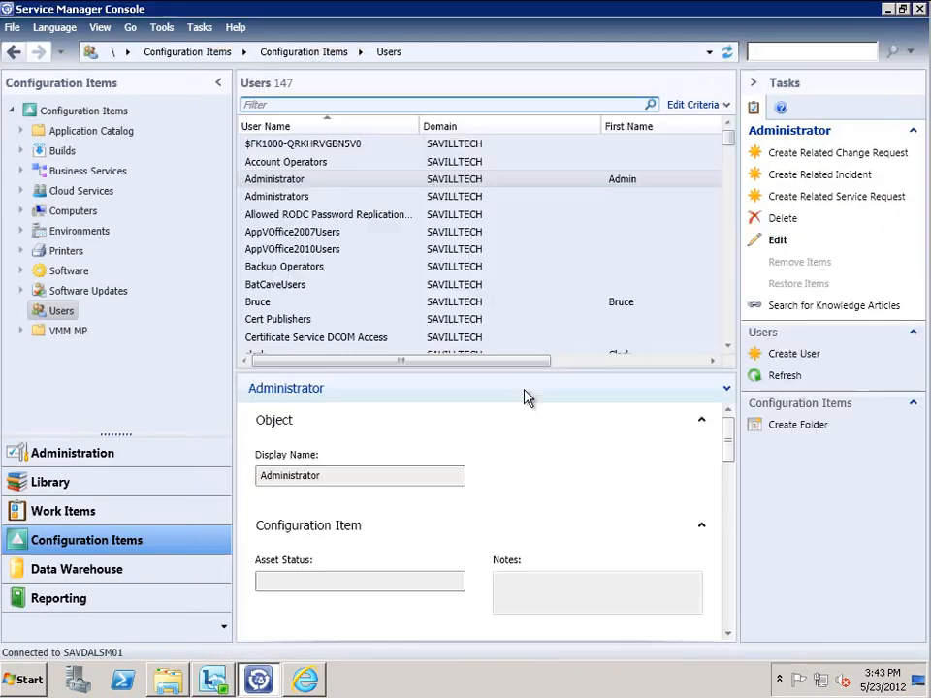
left_click(74, 456)
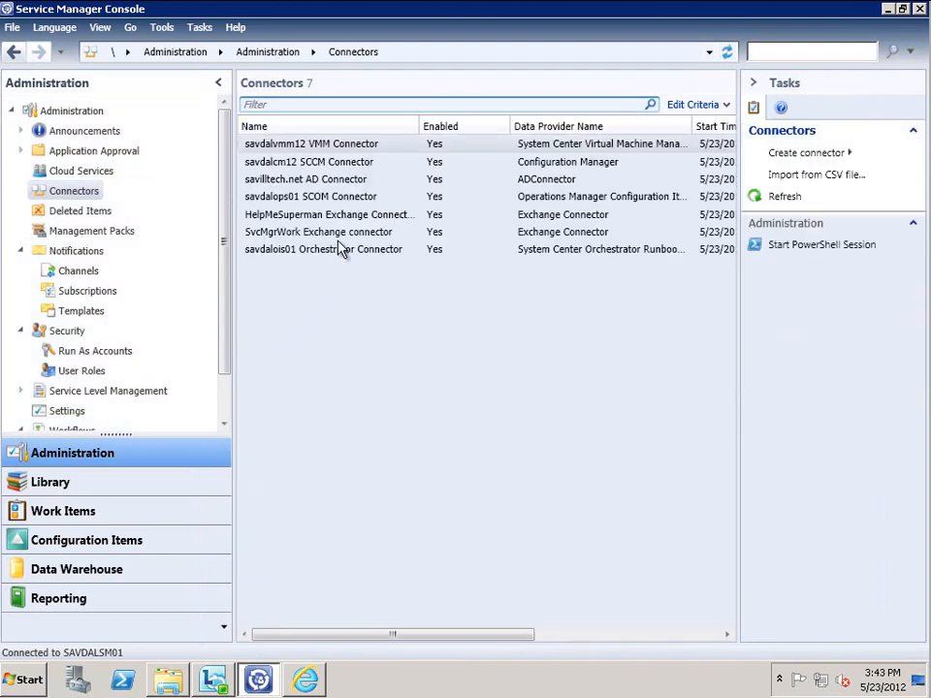
left_click(341, 182)
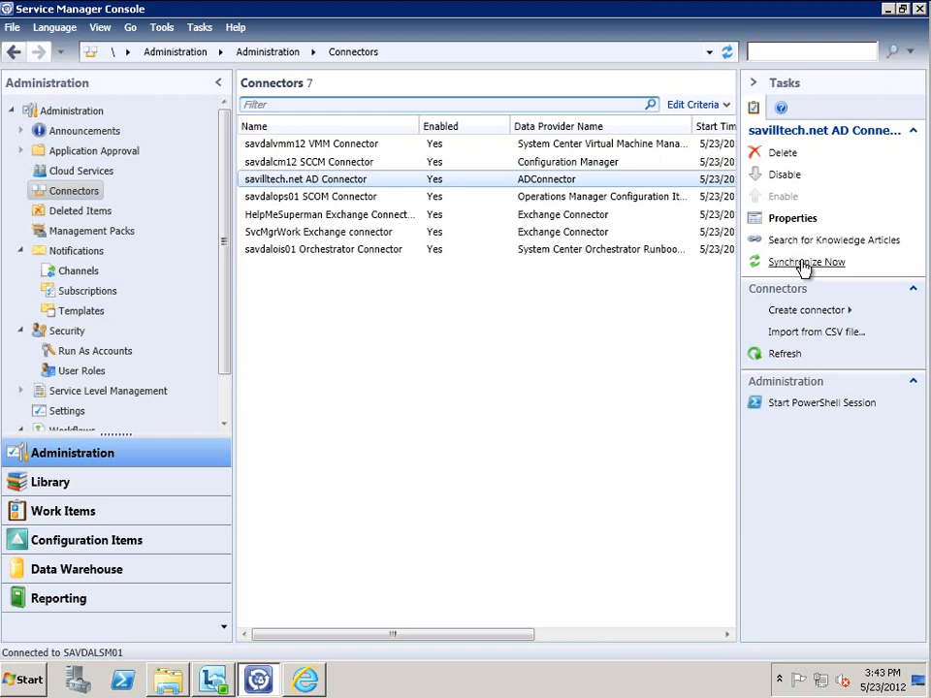
left_click(82, 312)
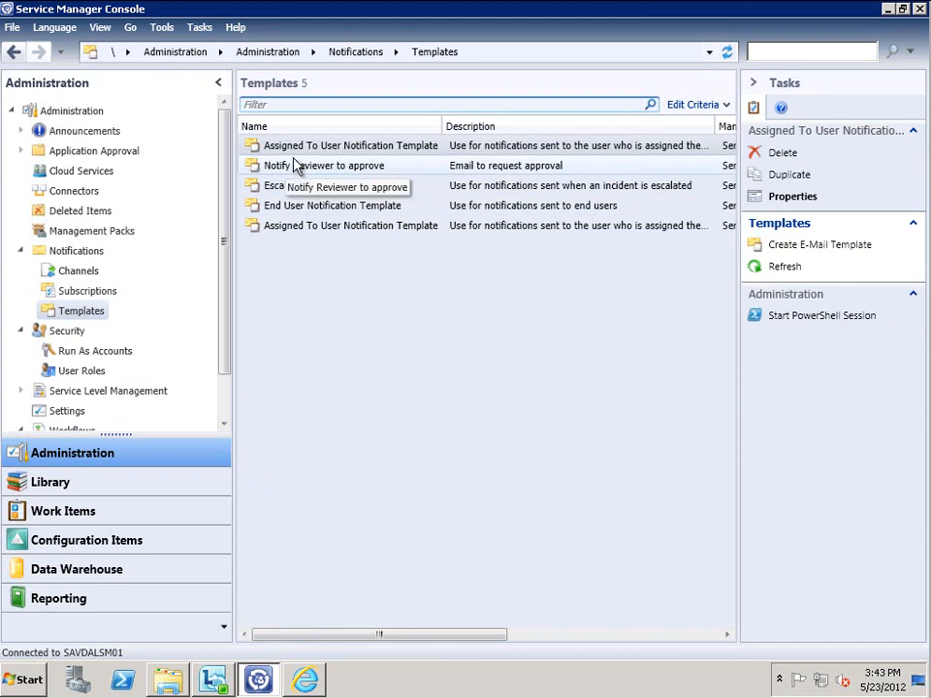
left_click(516, 168)
double_click(515, 170)
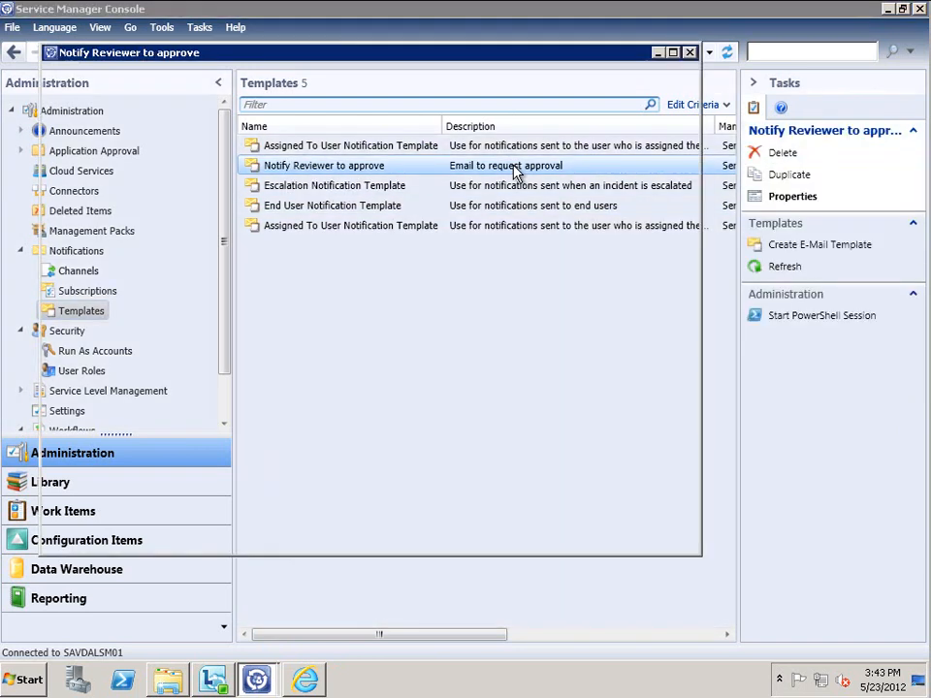
left_click(352, 229)
scroll(357, 238, "down", 6)
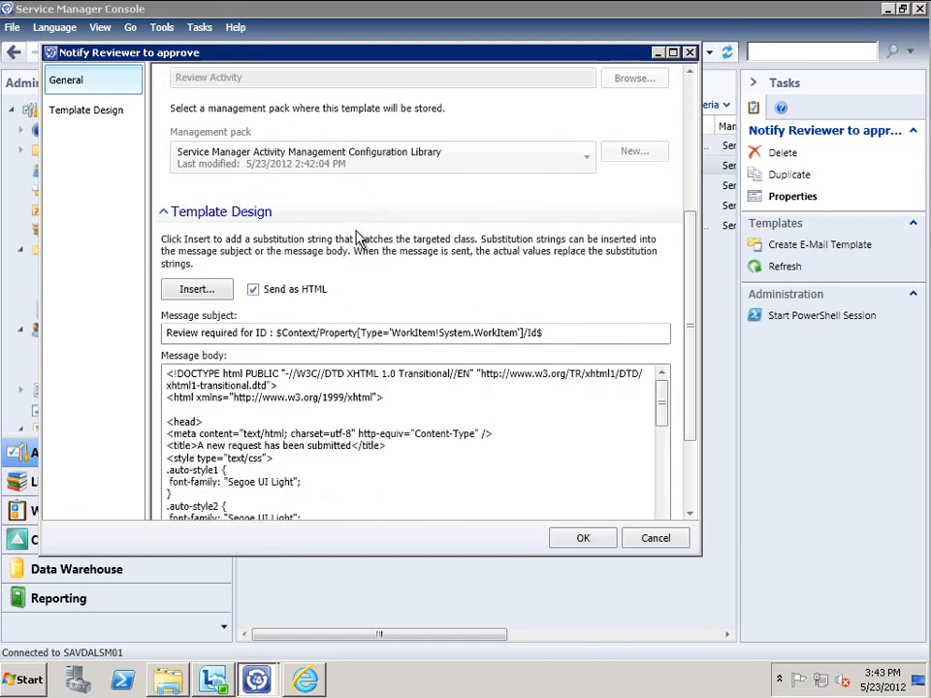
scroll(357, 239, "down", 1)
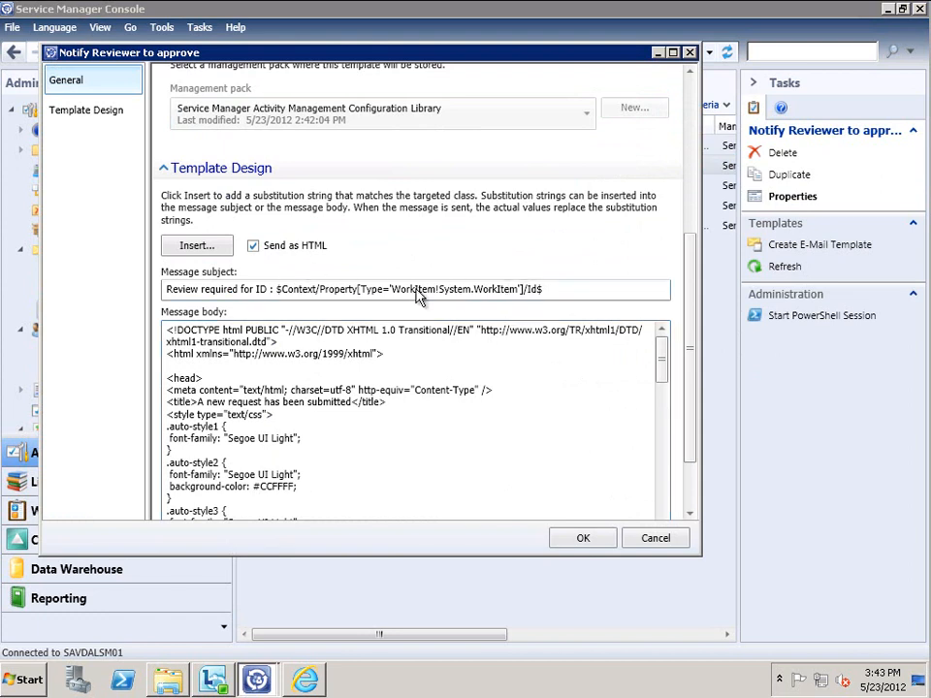
left_click(573, 285)
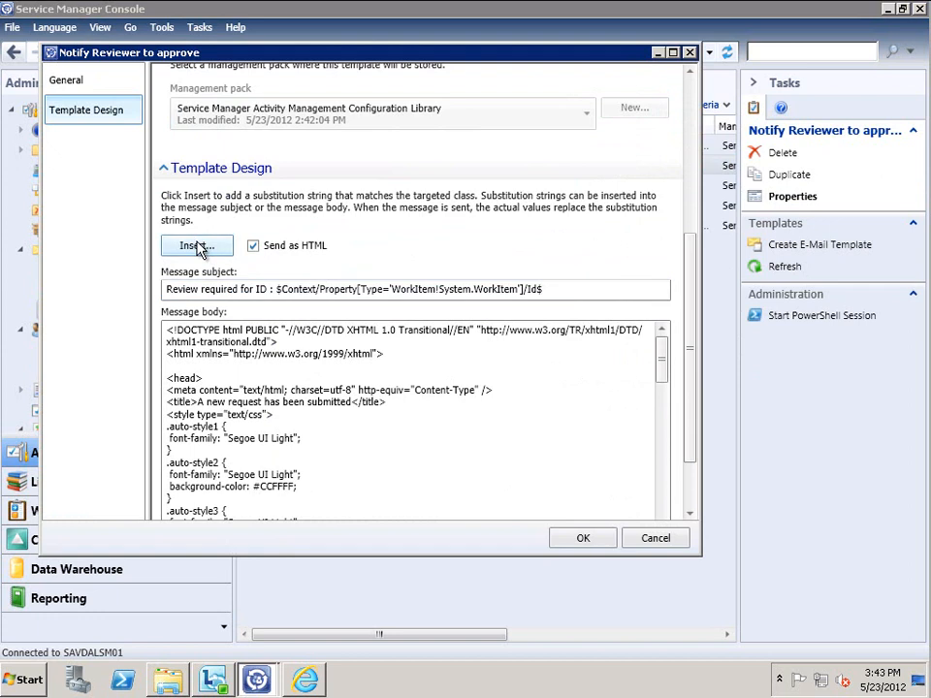
left_click(198, 246)
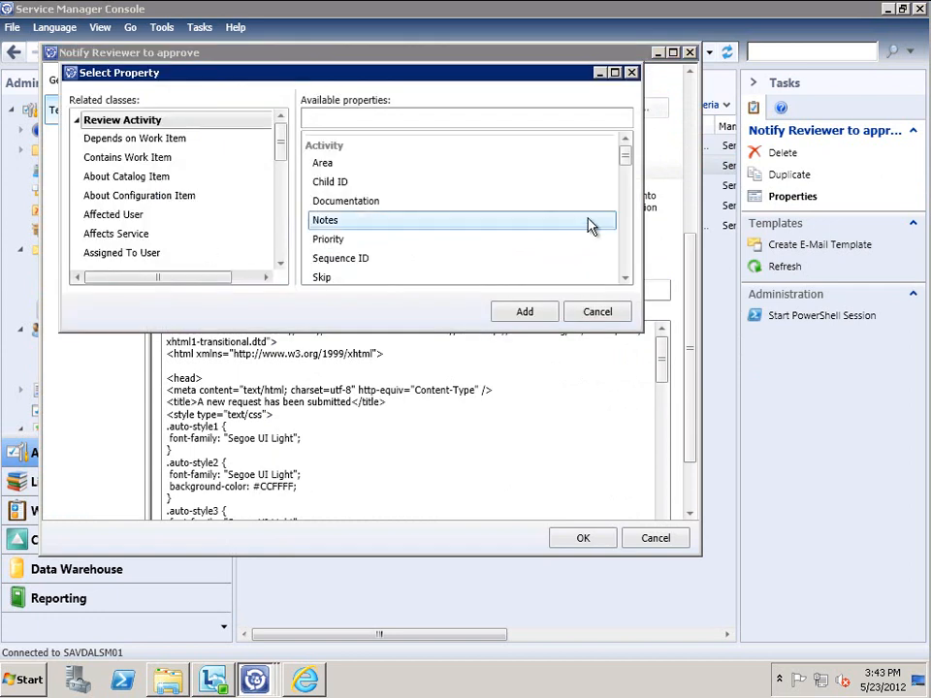
left_click_drag(628, 160, 624, 239)
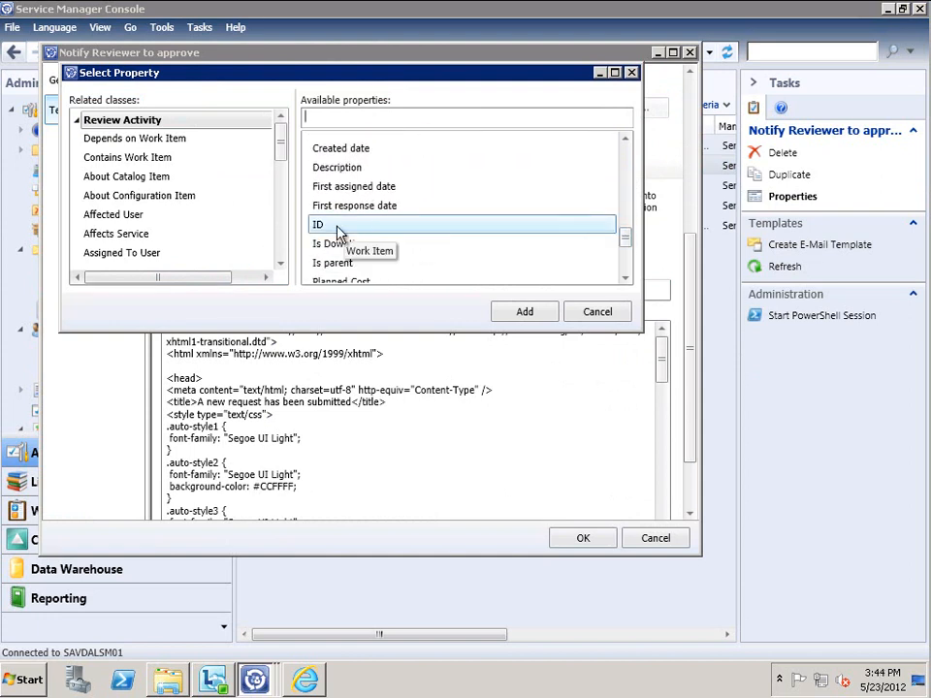
left_click(589, 316)
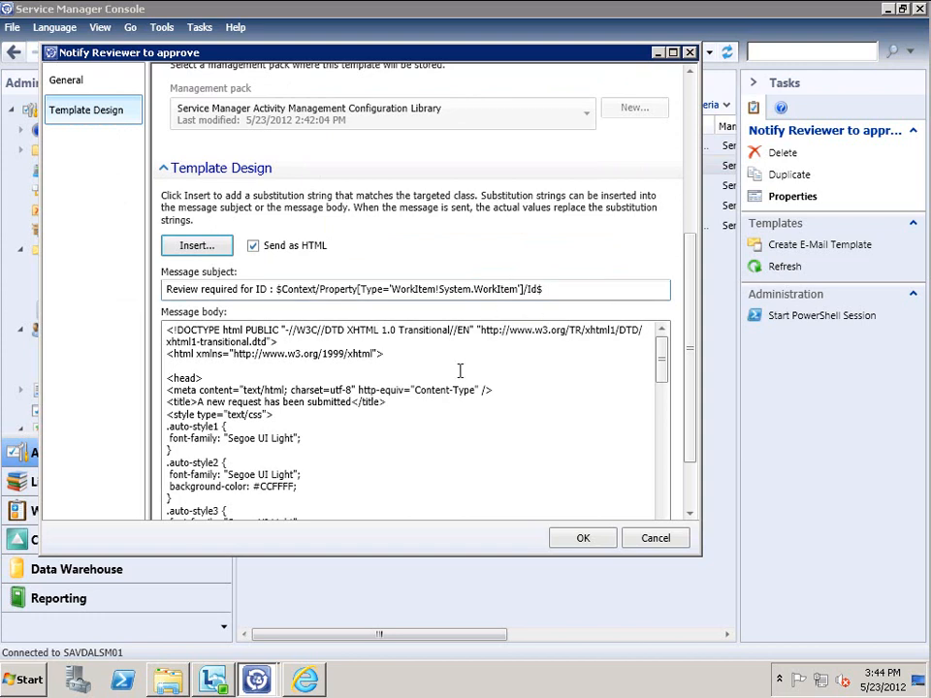
left_click_drag(662, 363, 662, 448)
Open default.html from S:\Microsoft System Center\SCSM in Internet Explorer
left_click(168, 680)
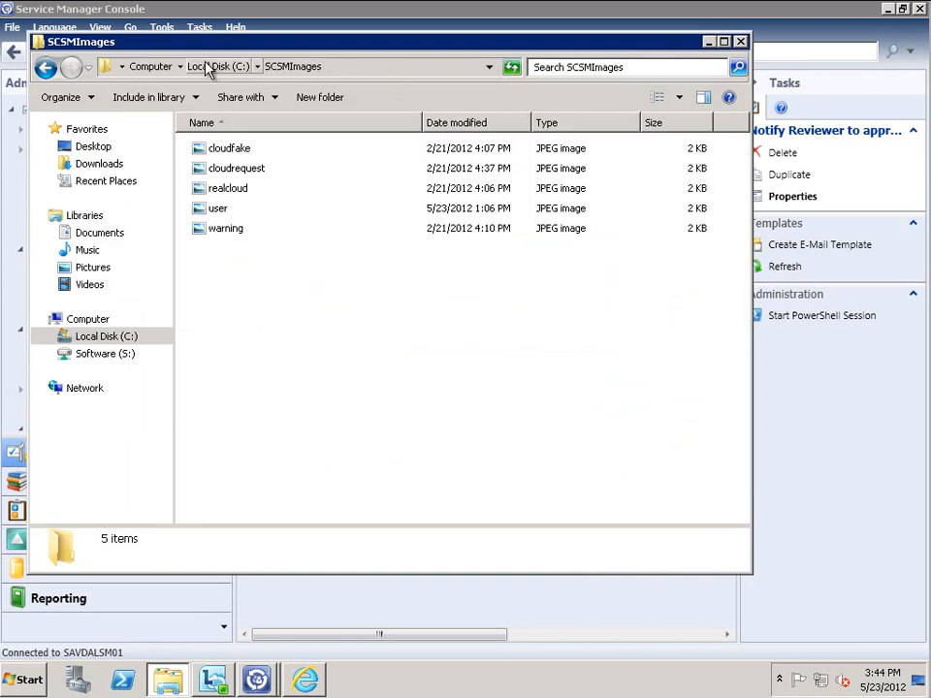
left_click(44, 68)
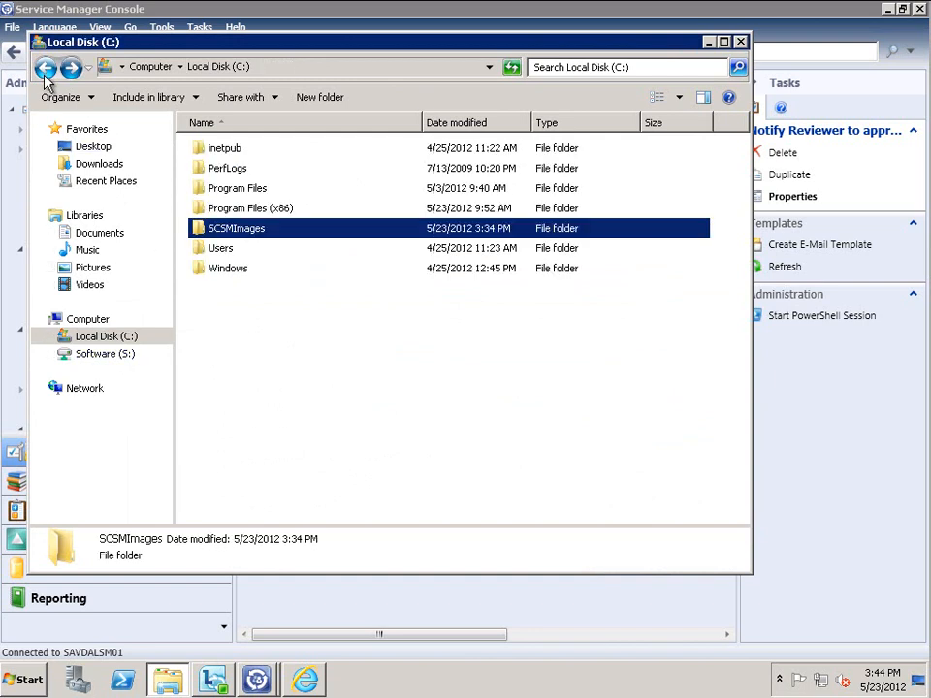
left_click(44, 68)
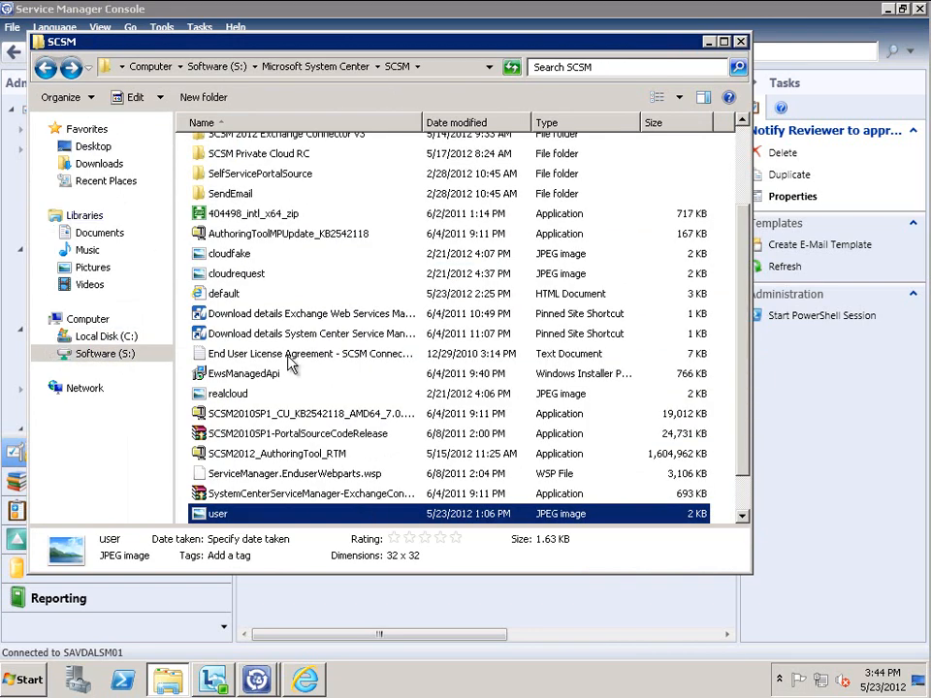
double_click(233, 294)
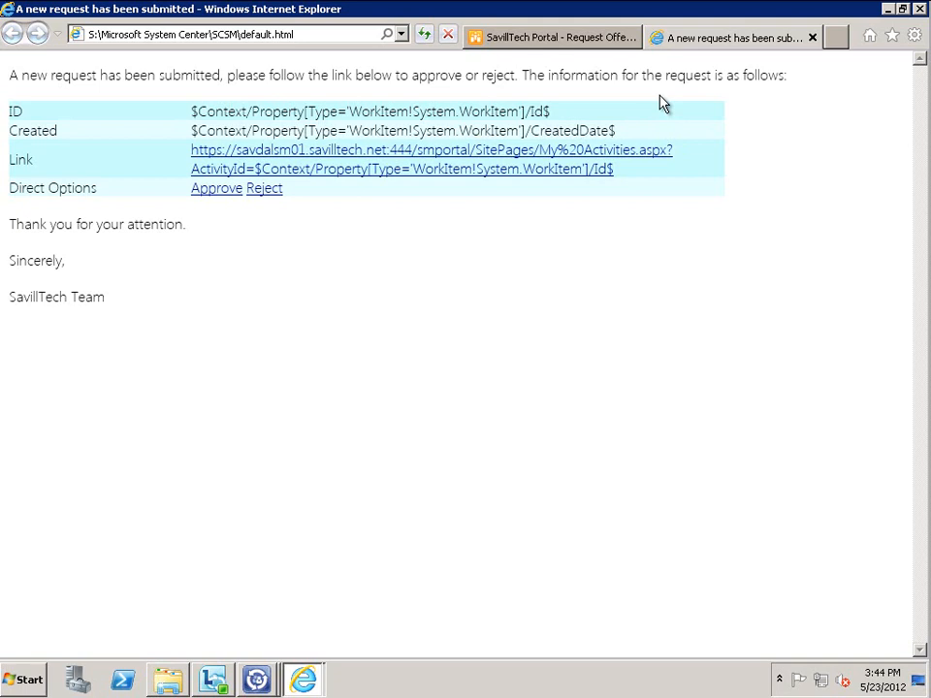
View the approval page's HTML source, then inspect the Approve link's options
right_click(558, 317)
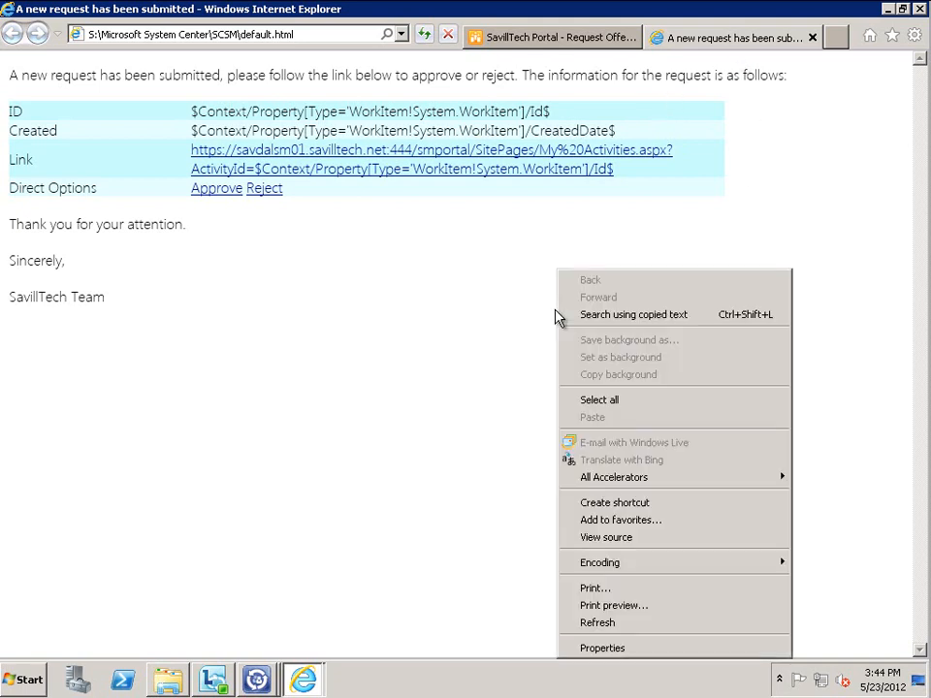
left_click(625, 536)
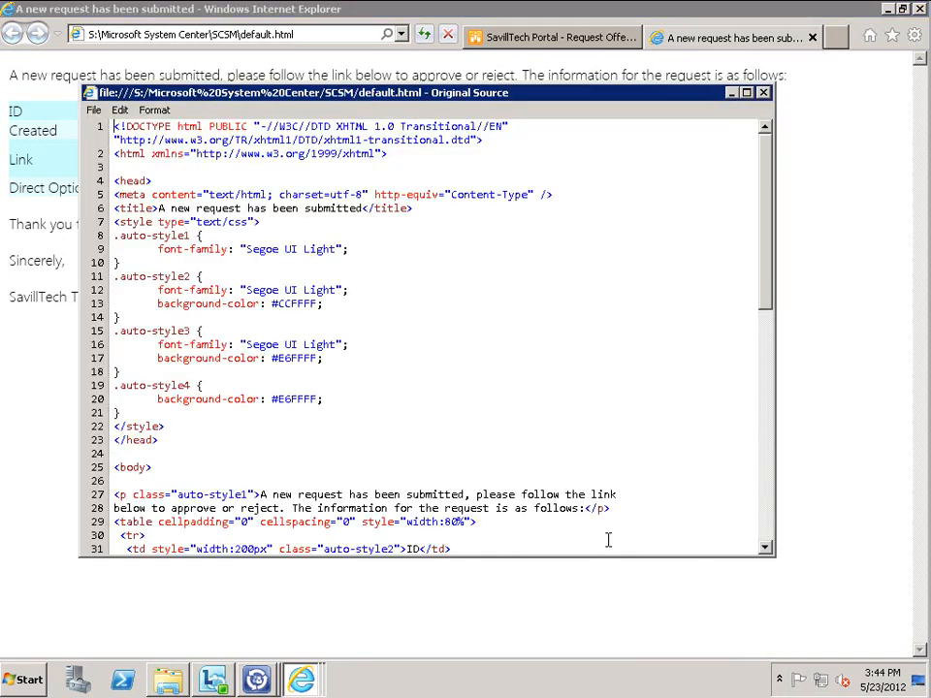
left_click_drag(764, 155, 752, 437)
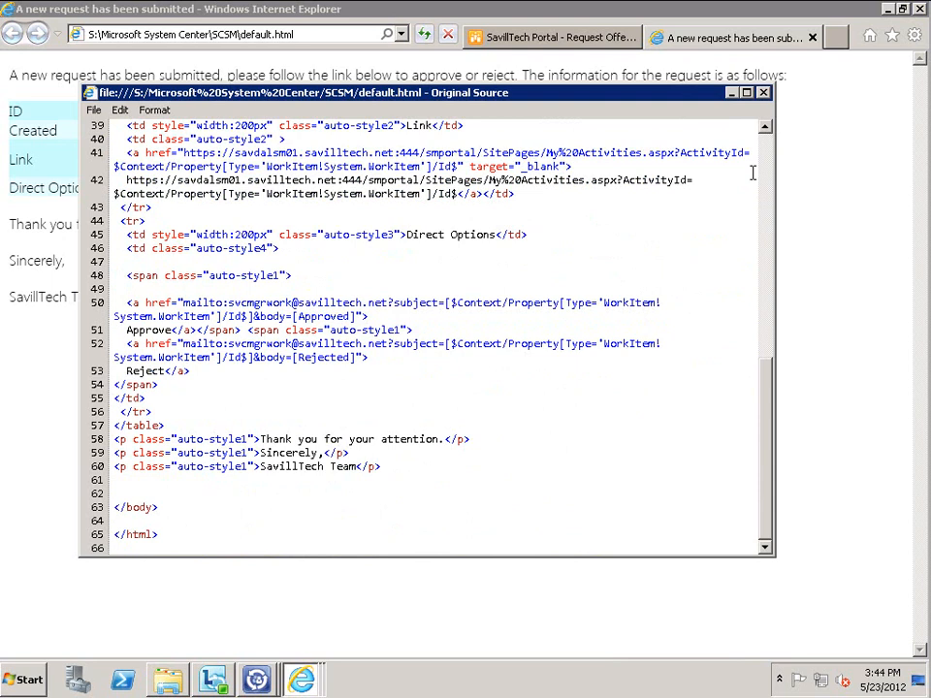
left_click(764, 94)
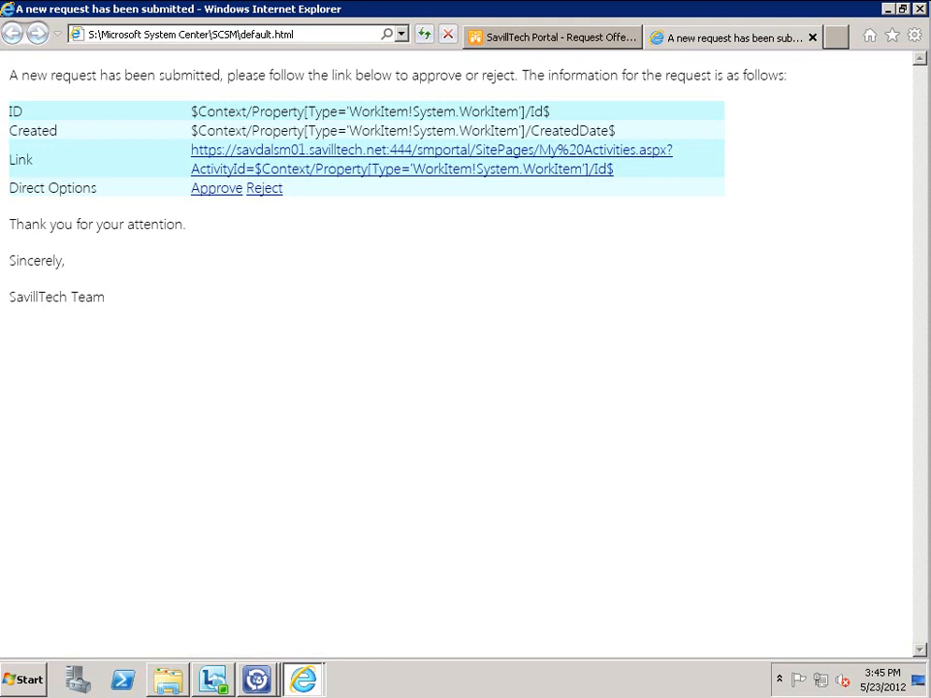
right_click(228, 197)
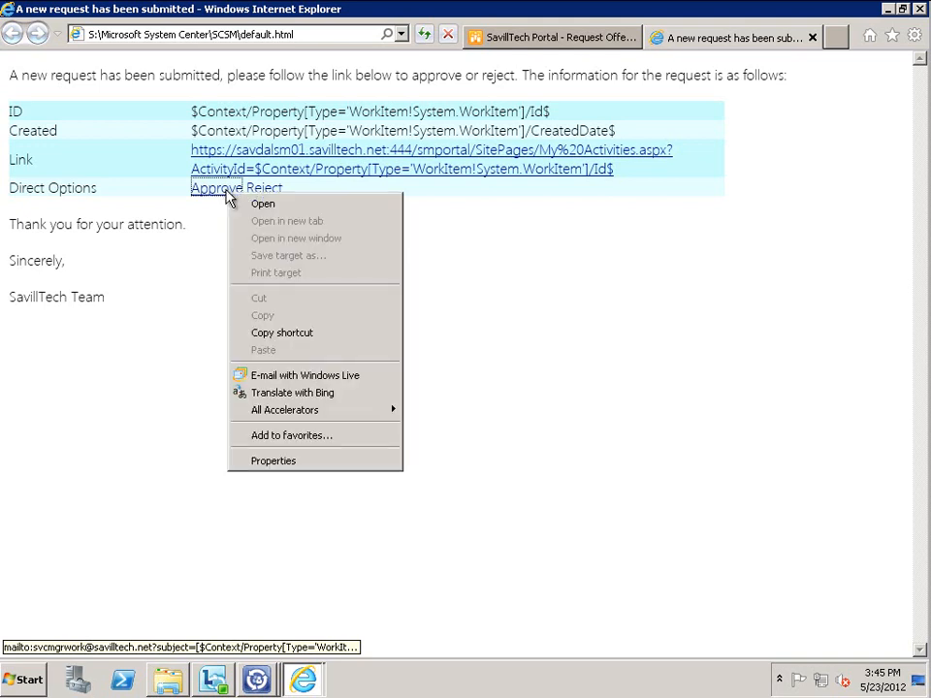
left_click(461, 318)
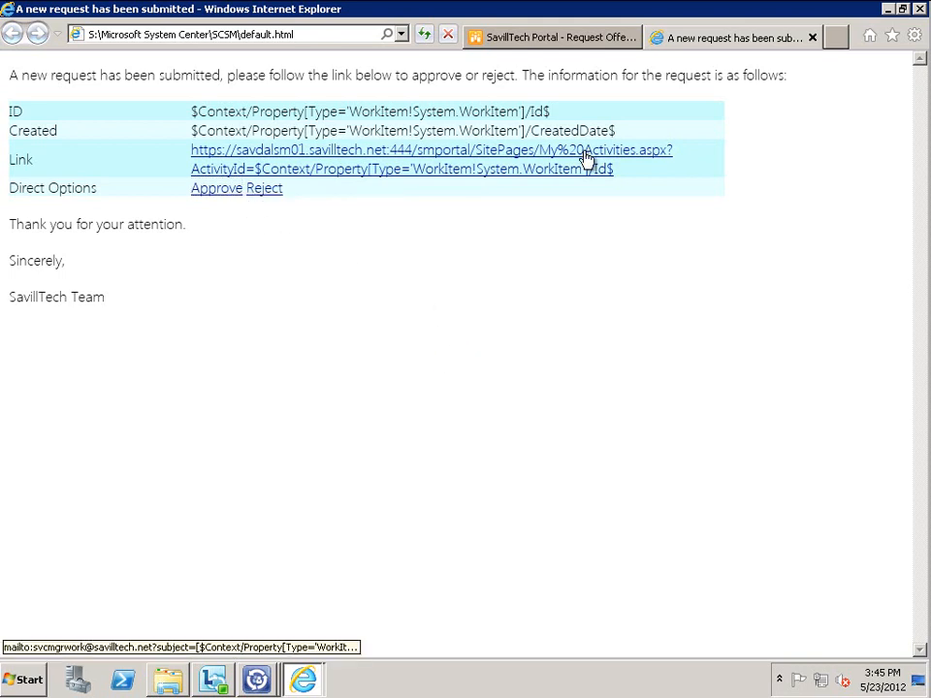
Examine the mailto links' mailbox address, work item ID subject and [Approved] keyword, then close the e-mail tab
right_click(344, 268)
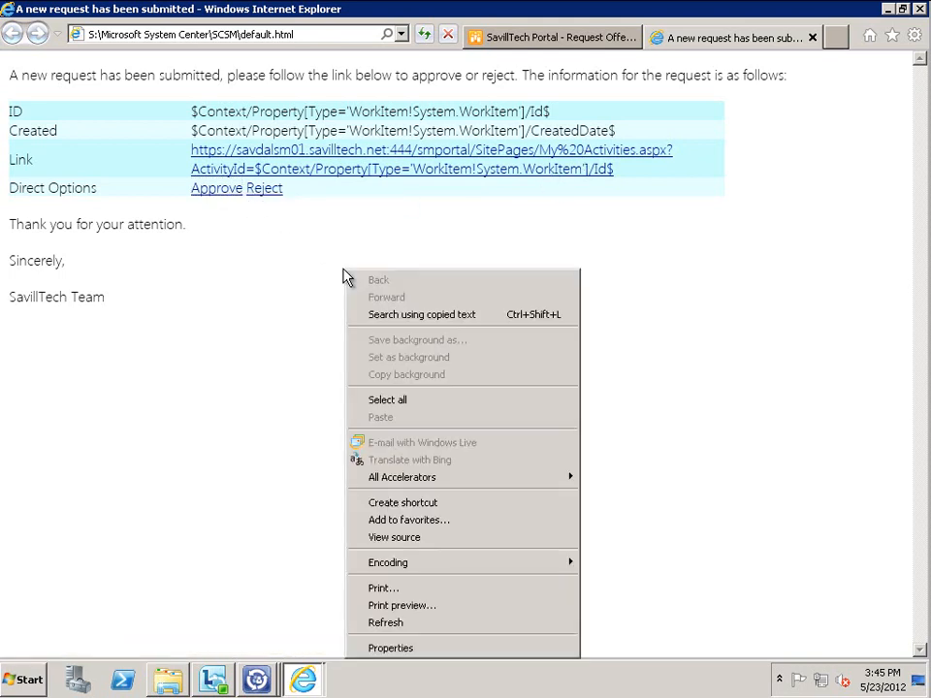
left_click(396, 536)
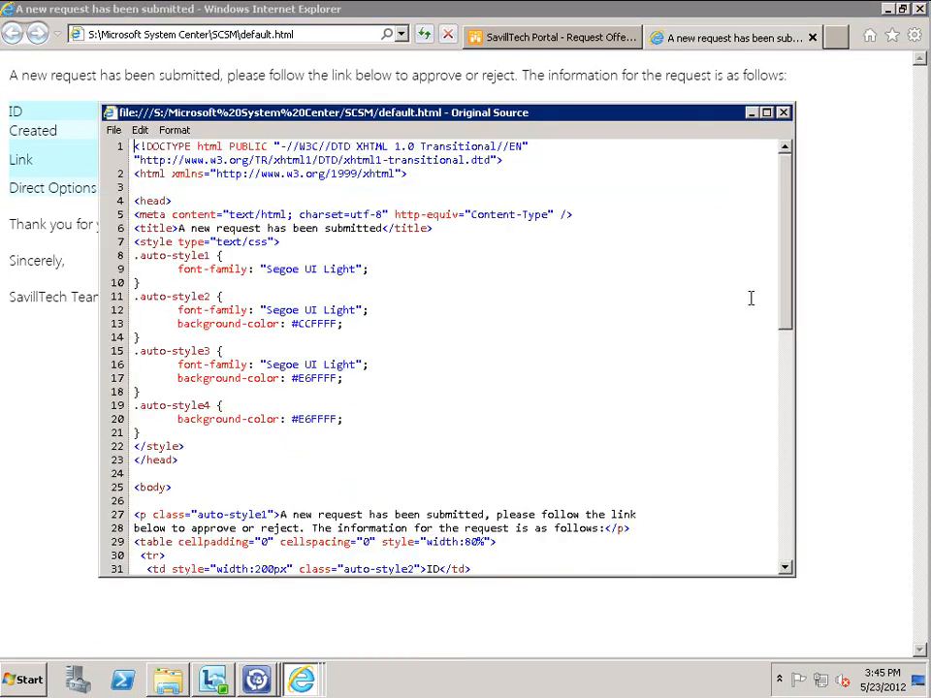
left_click_drag(787, 263, 786, 521)
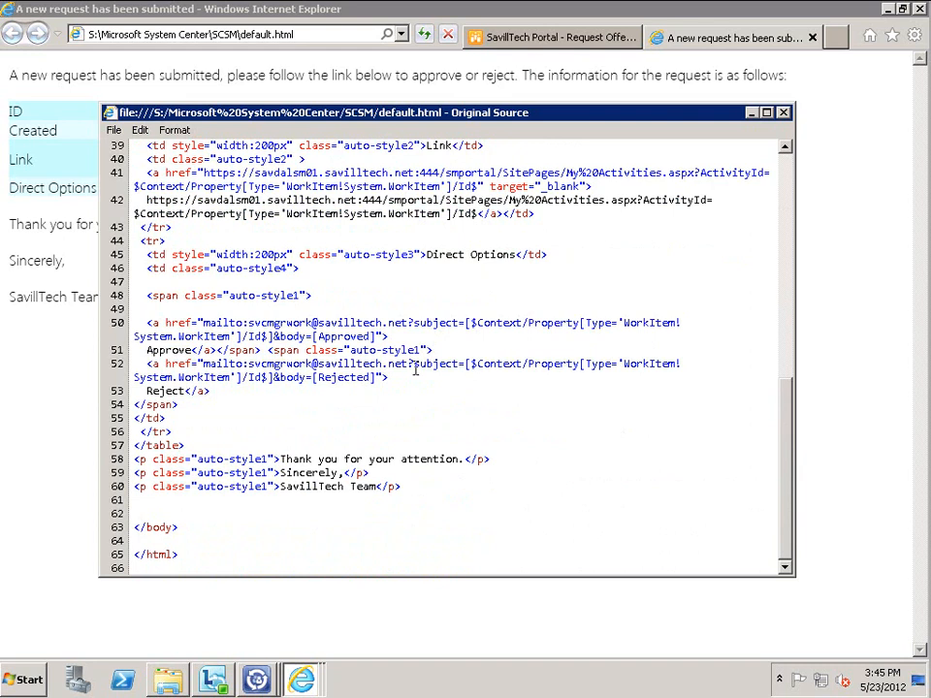
left_click_drag(249, 363, 410, 364)
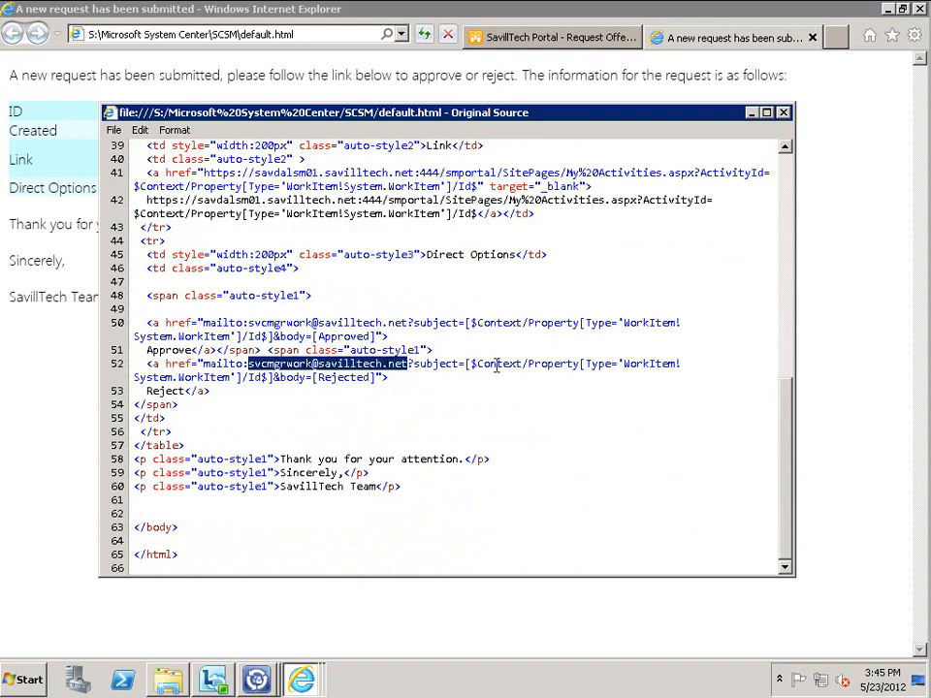
left_click_drag(470, 364, 274, 380)
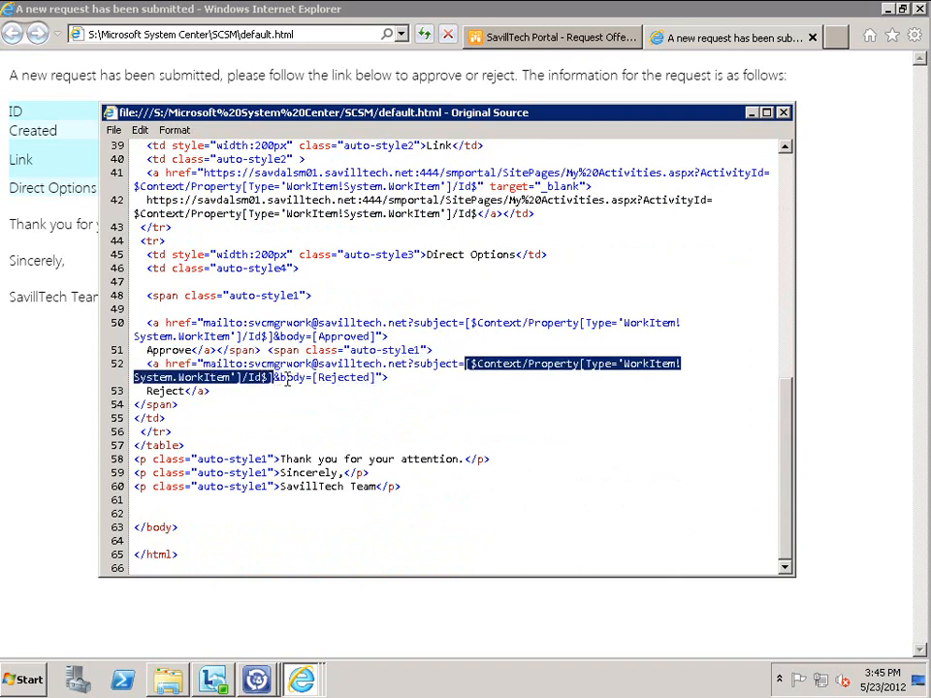
left_click_drag(313, 337, 372, 350)
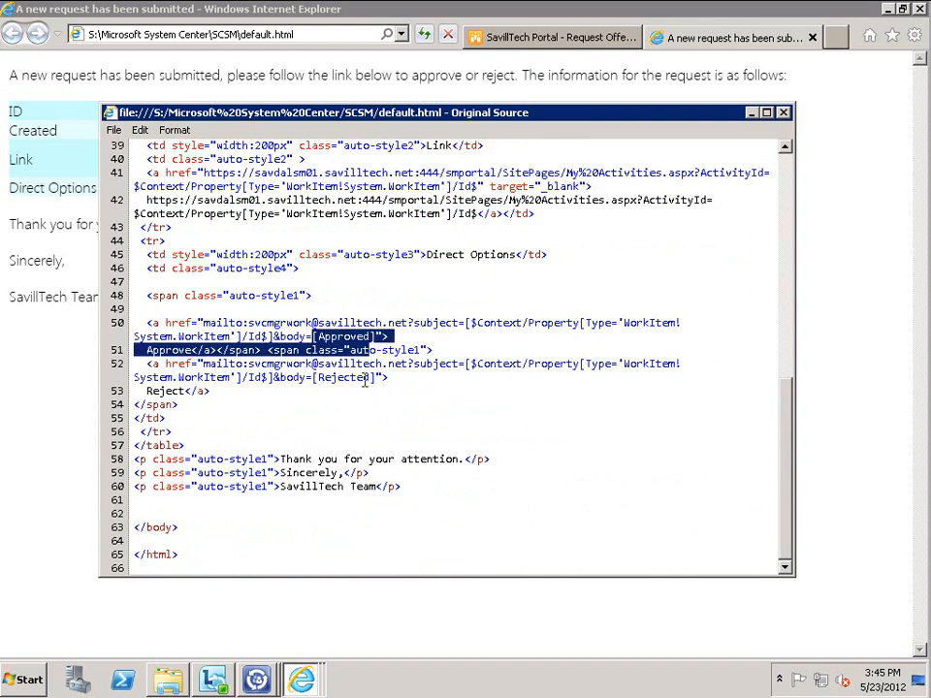
left_click(371, 377)
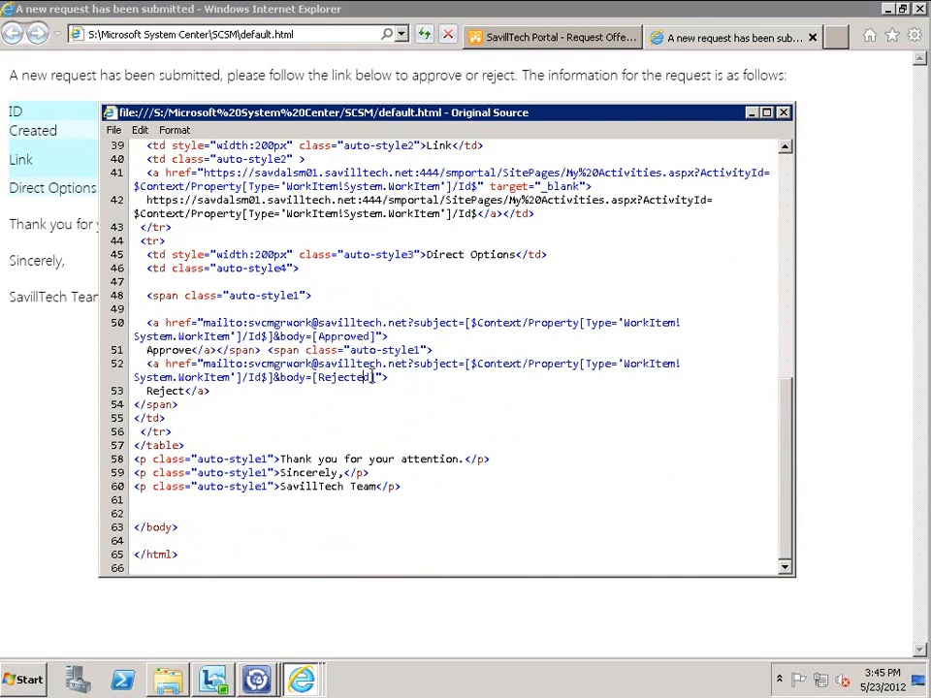
left_click(784, 114)
left_click(815, 37)
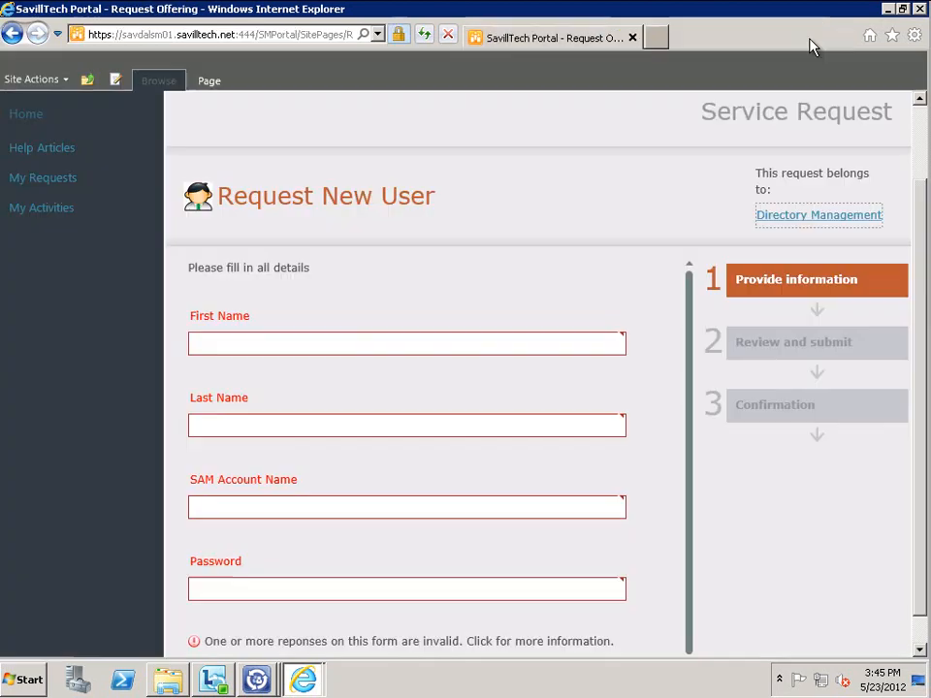
Save the changes to the Notify Reviewer to approve notification template
left_click(886, 9)
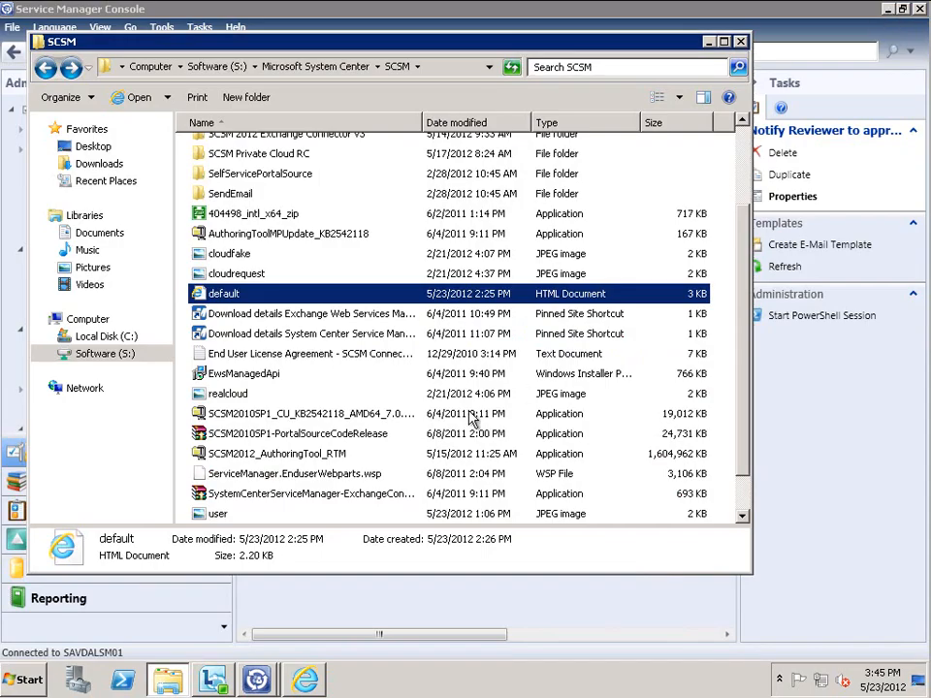
left_click(706, 42)
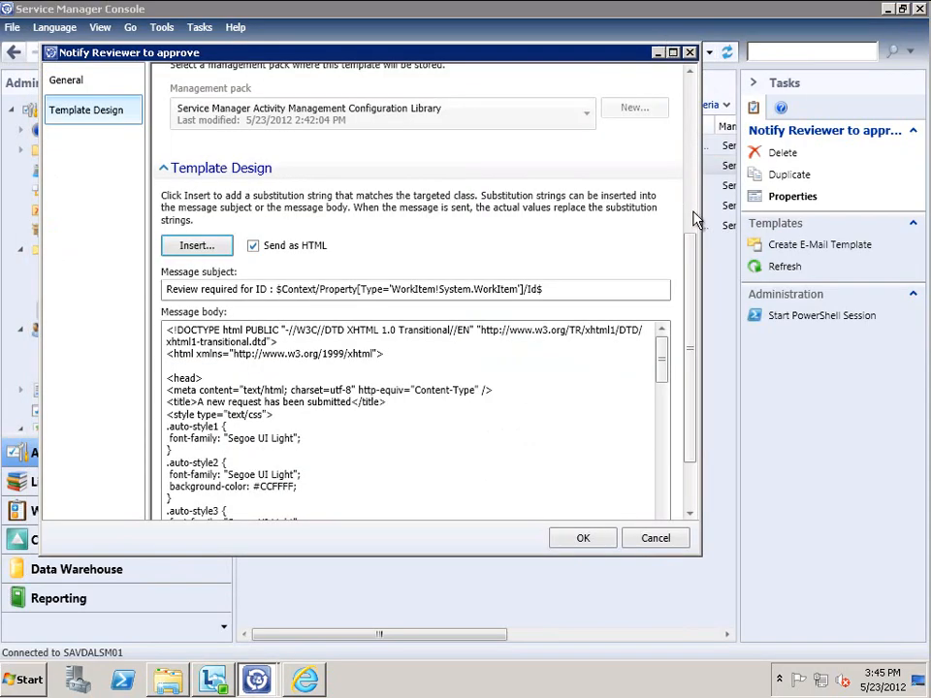
left_click_drag(663, 359, 662, 497)
left_click_drag(692, 408, 687, 490)
left_click(578, 539)
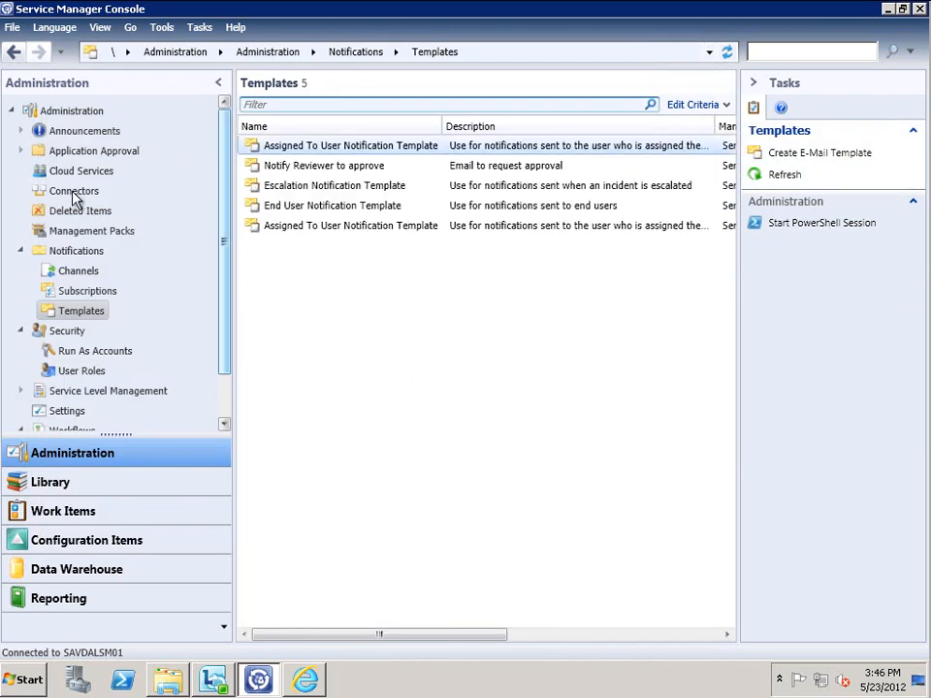
Check the SvcMgrWork Exchange connector's [Approved] and [Rejected] keywords, closing it unchanged
left_click(77, 194)
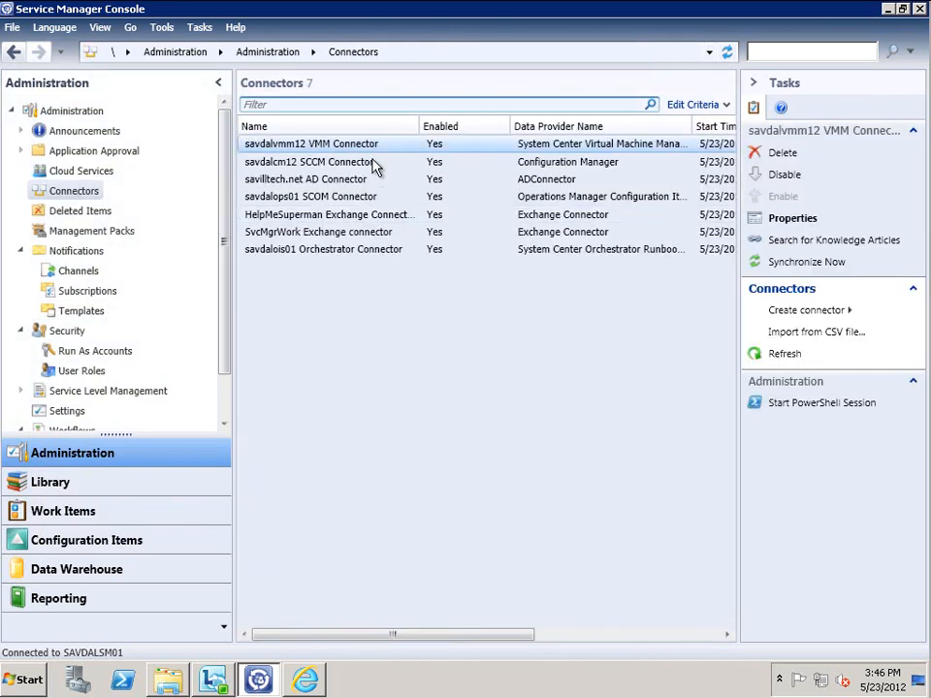
left_click(337, 235)
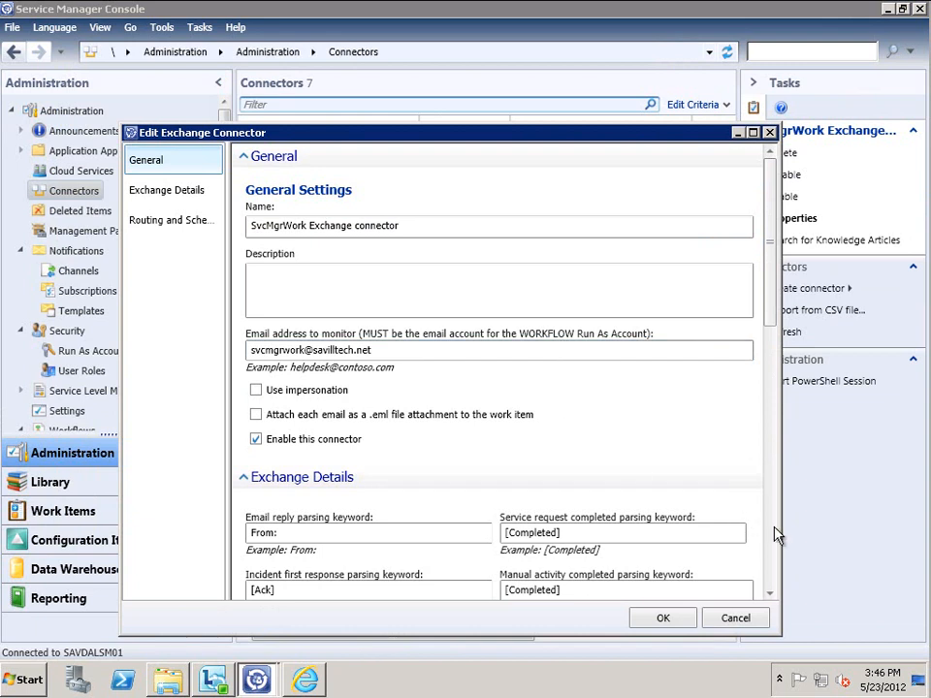
left_click(773, 534)
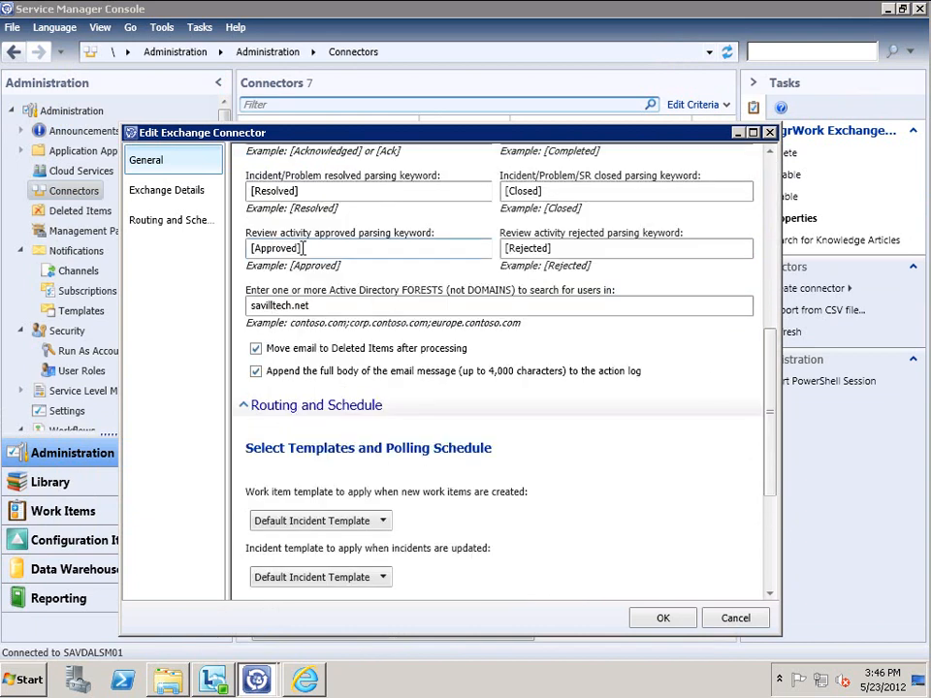
left_click(557, 245)
left_click(570, 250)
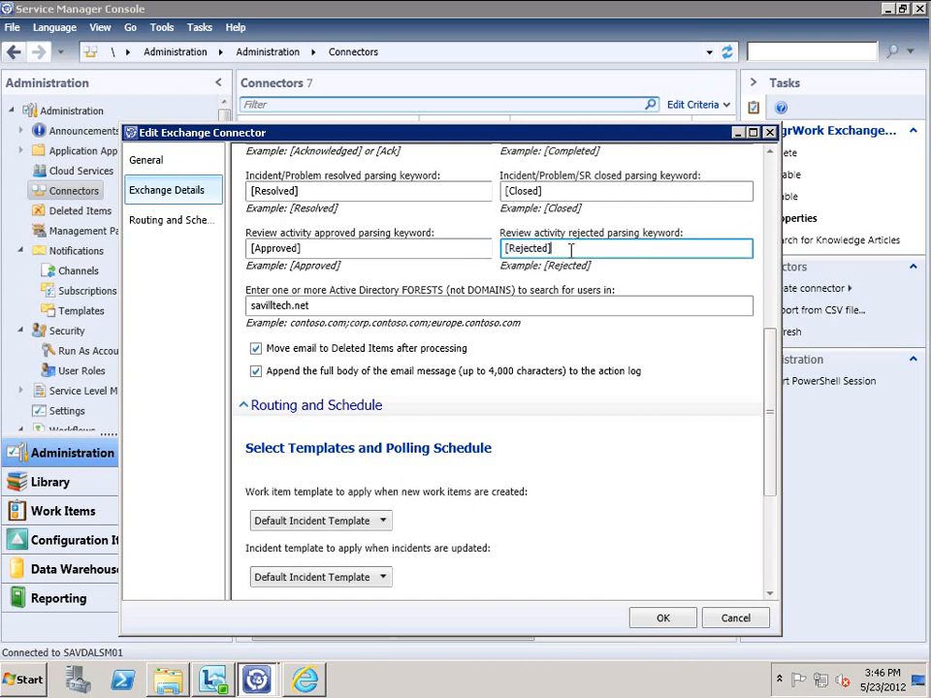
left_click(757, 621)
scroll(225, 390, "down", 1)
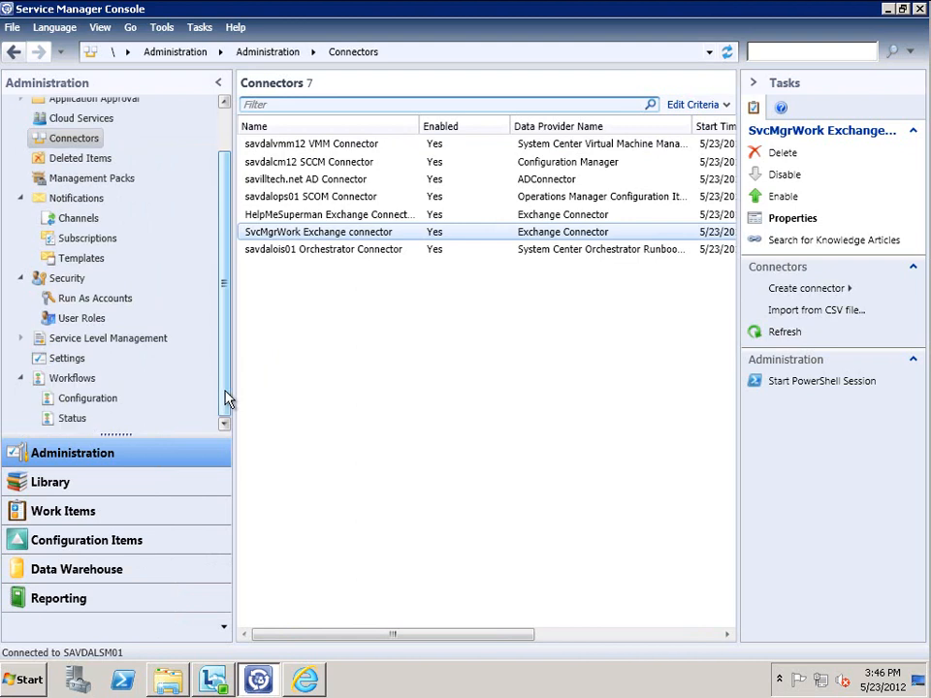
Open the Activity Event Workflow Configuration for the Review Activity class
left_click(78, 398)
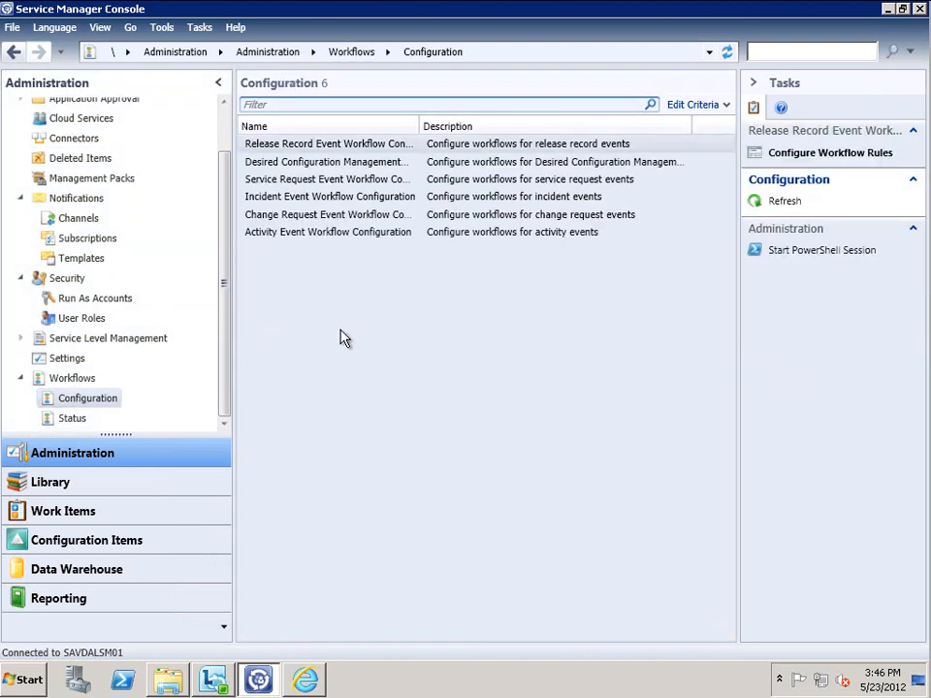
left_click(320, 241)
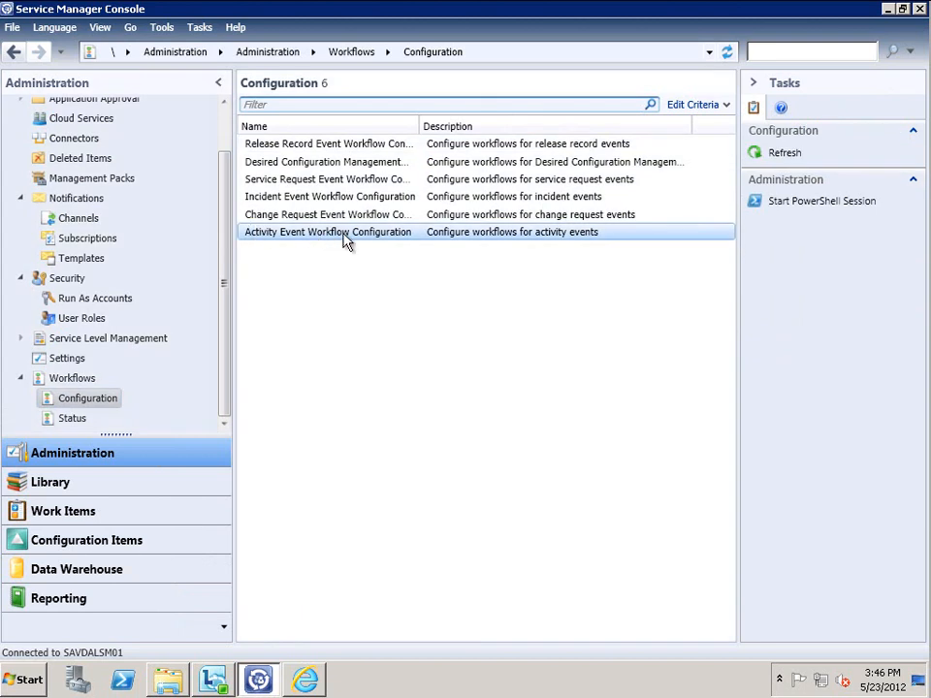
left_click(793, 153)
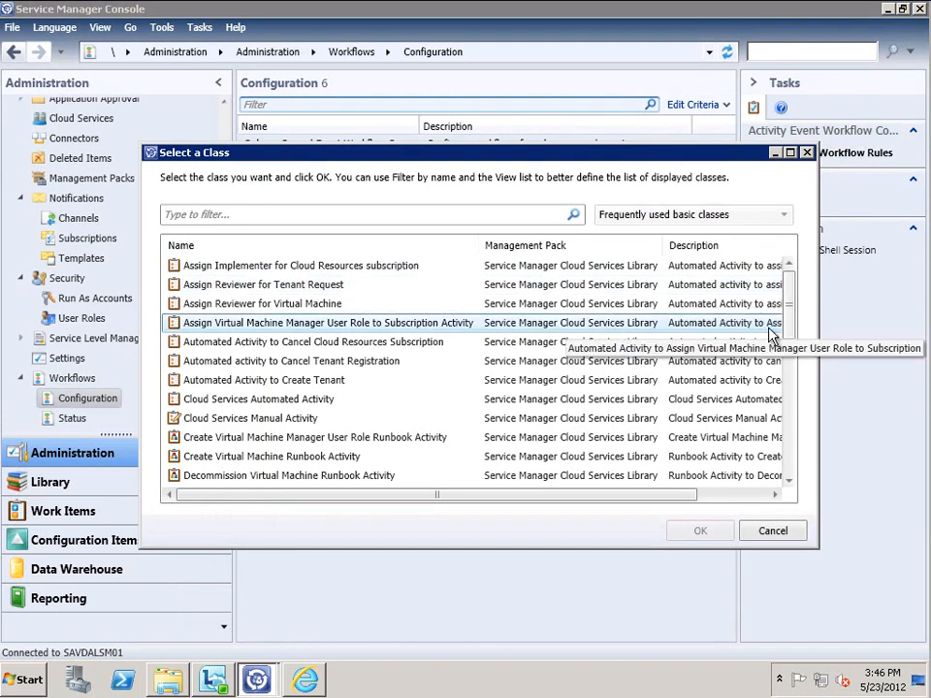
scroll(793, 426, "down", 6)
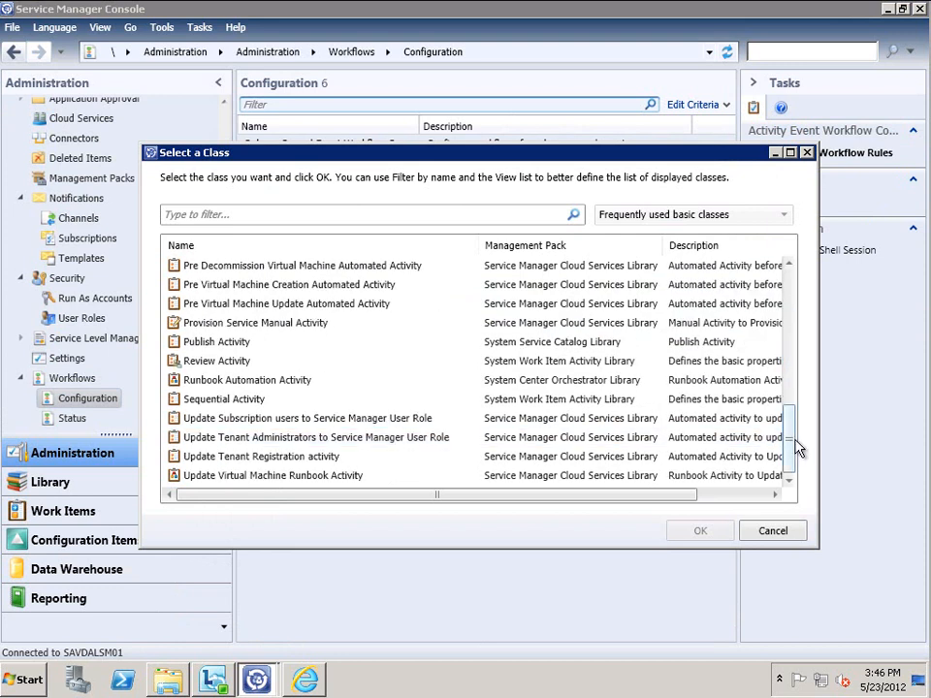
left_click(247, 360)
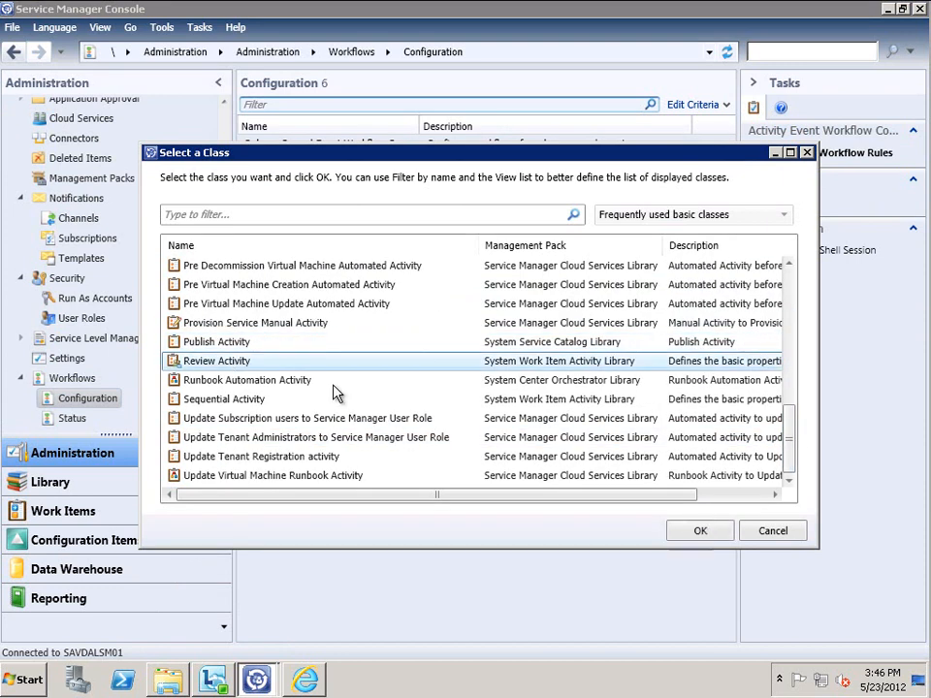
left_click(700, 533)
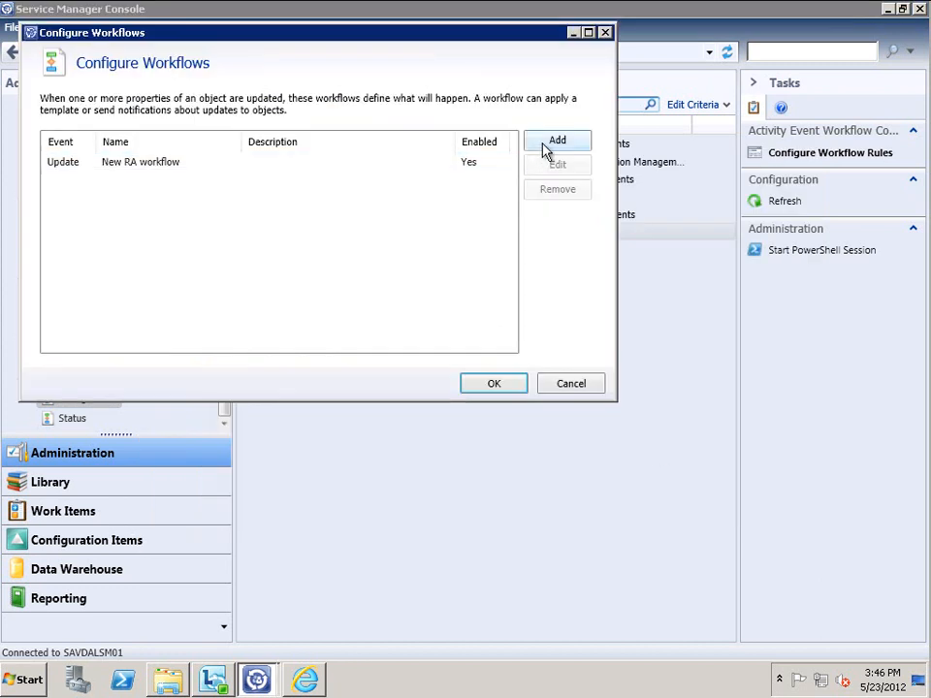
Inspect the New RA workflow's criteria and the status value it changes to
left_click(173, 163)
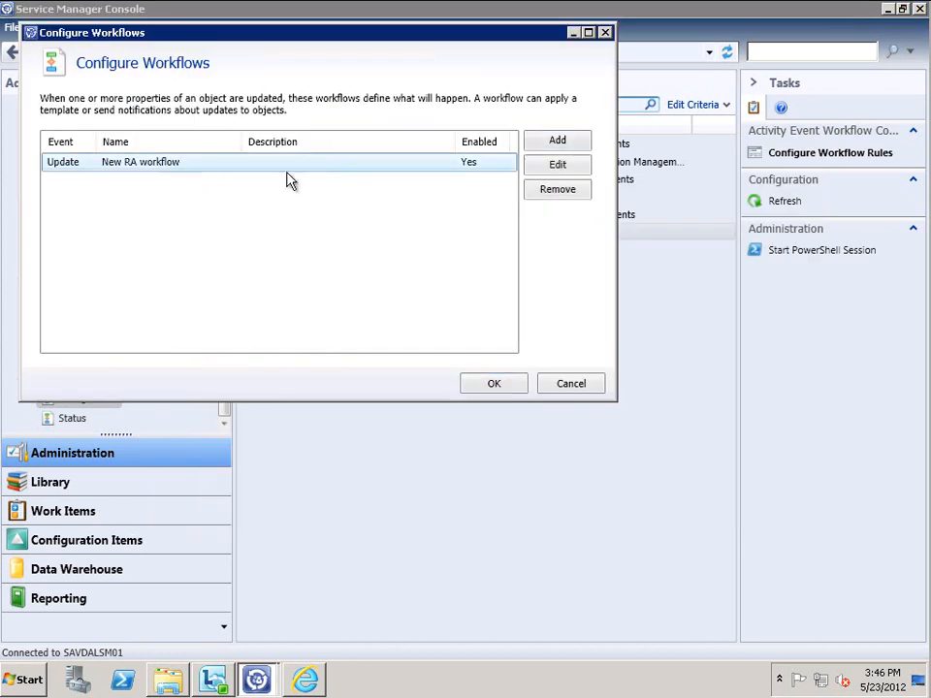
left_click(566, 164)
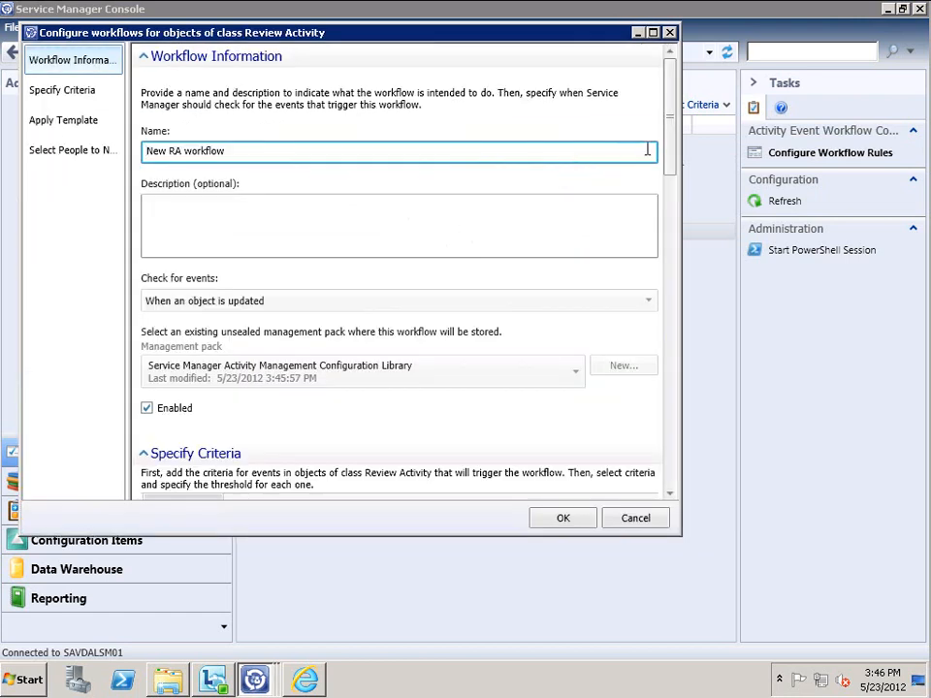
left_click_drag(672, 161, 679, 242)
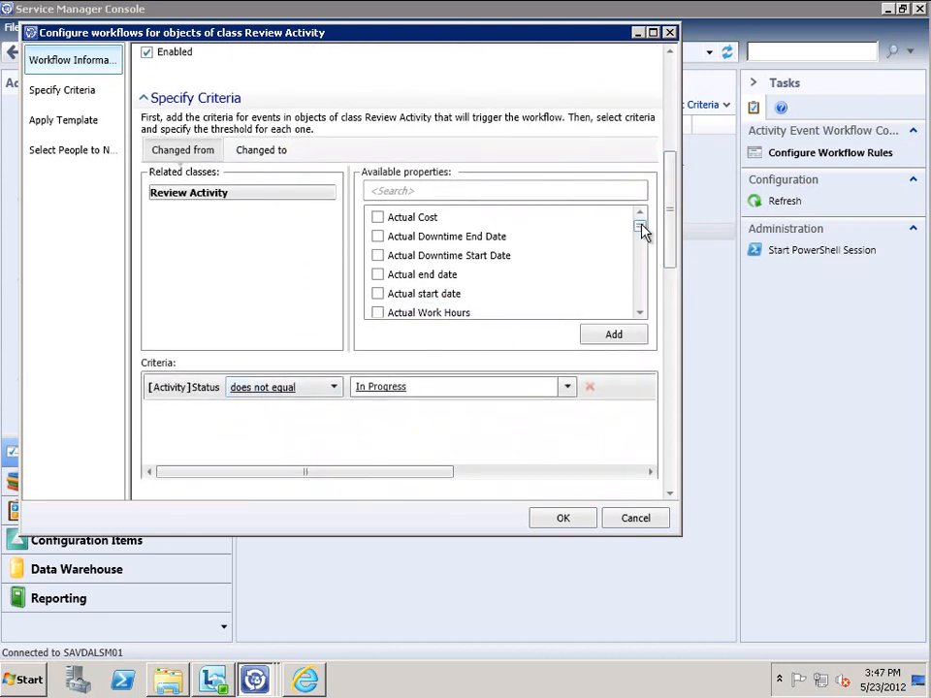
left_click_drag(641, 226, 637, 255)
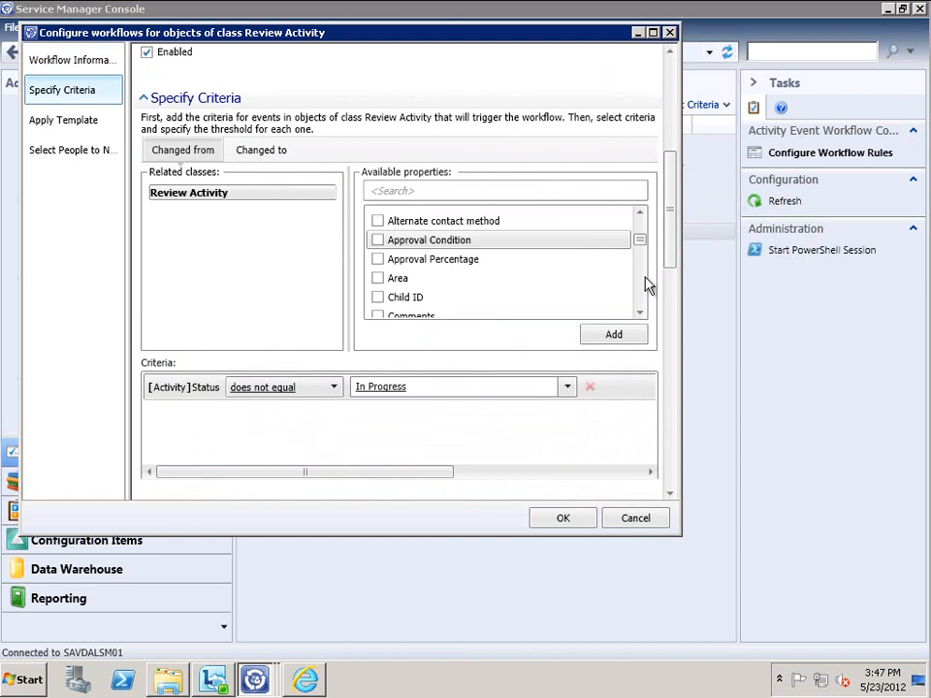
left_click_drag(639, 242, 640, 217)
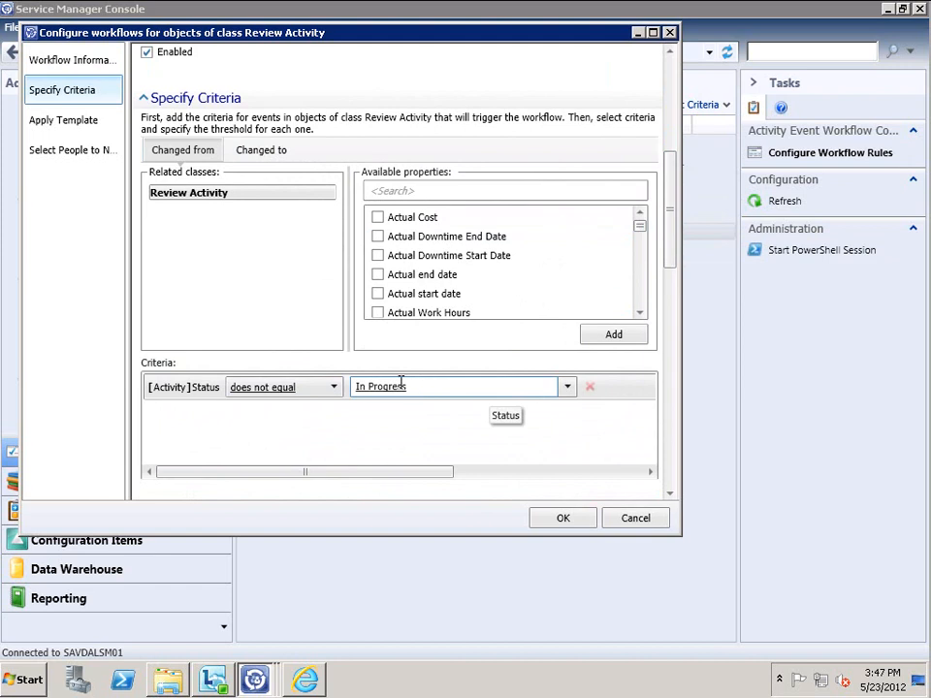
left_click(271, 155)
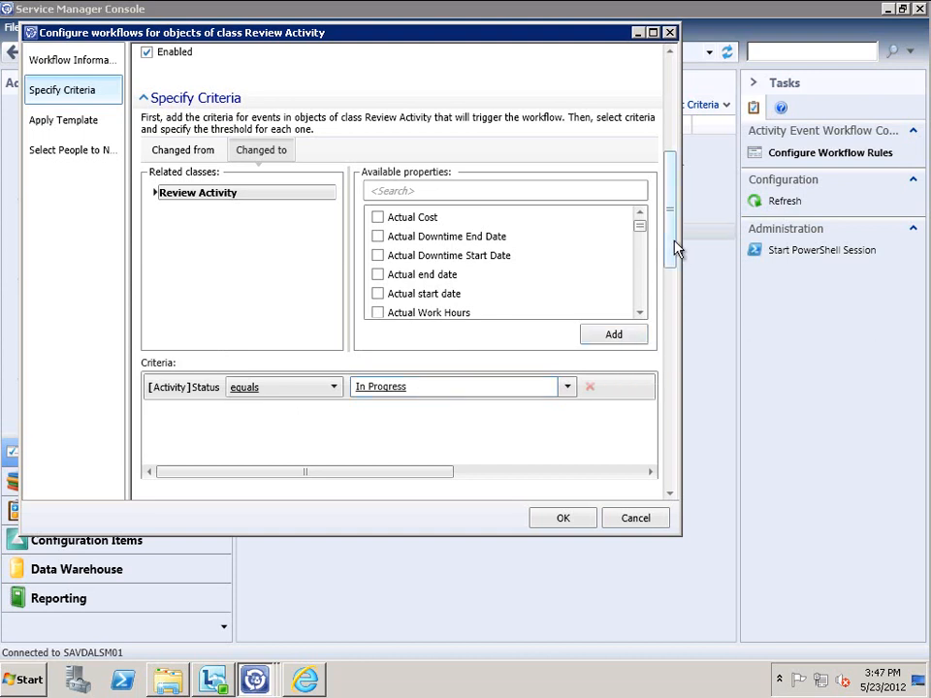
scroll(673, 253, "down", 5)
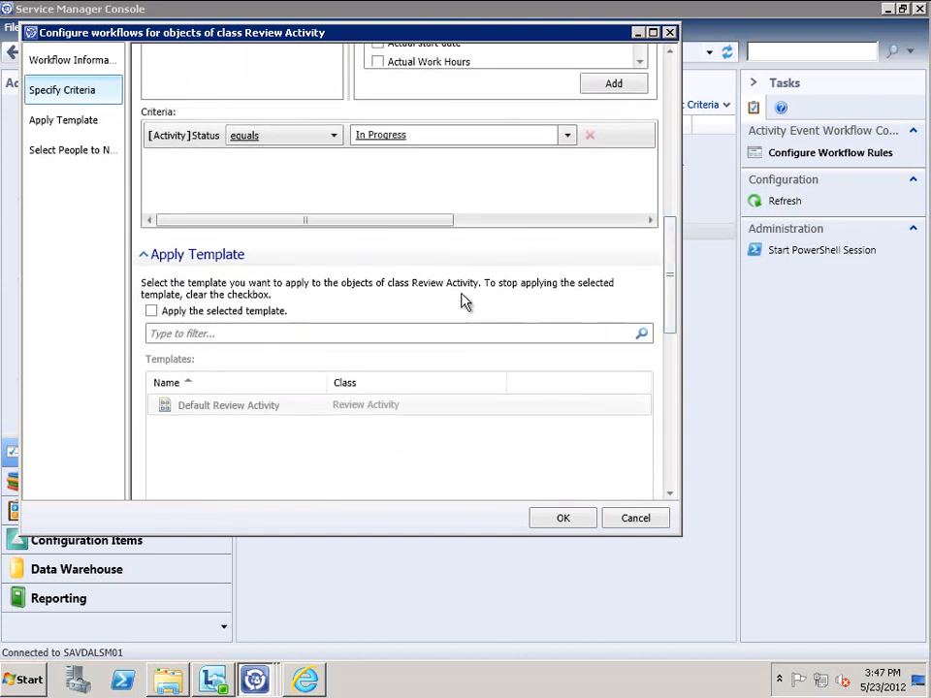
left_click_drag(669, 300, 671, 412)
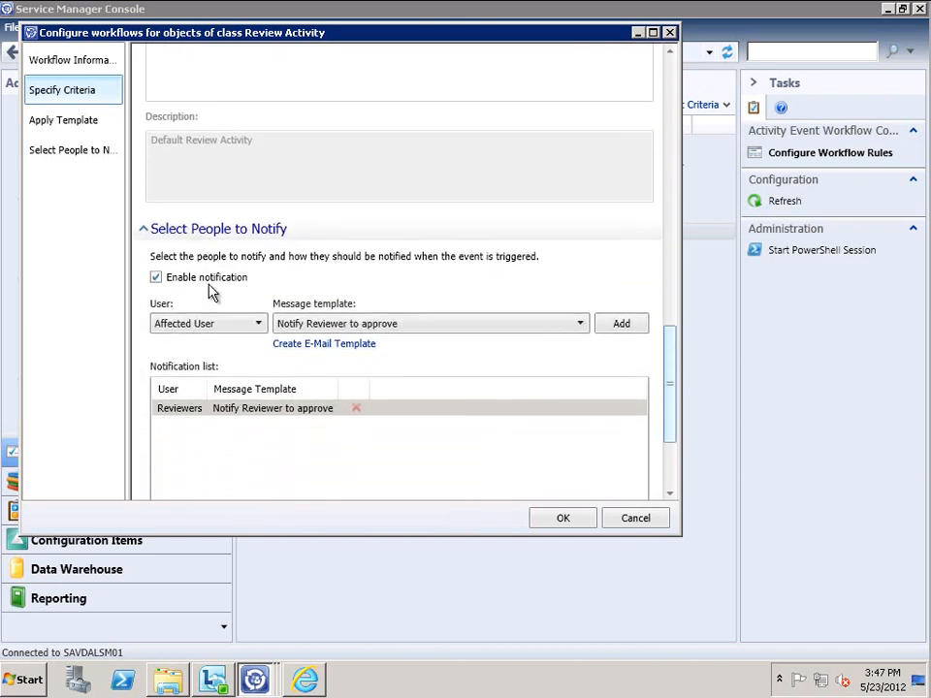
Check the workflow's notification recipients, then cancel both dialogs without saving
left_click(155, 277)
left_click(156, 276)
left_click(260, 320)
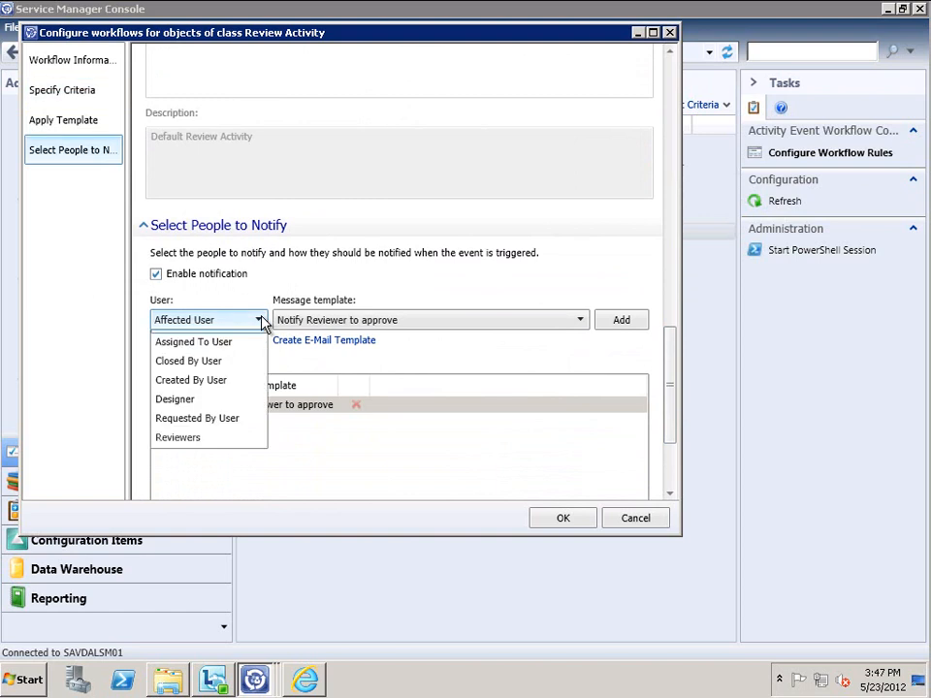
left_click(469, 277)
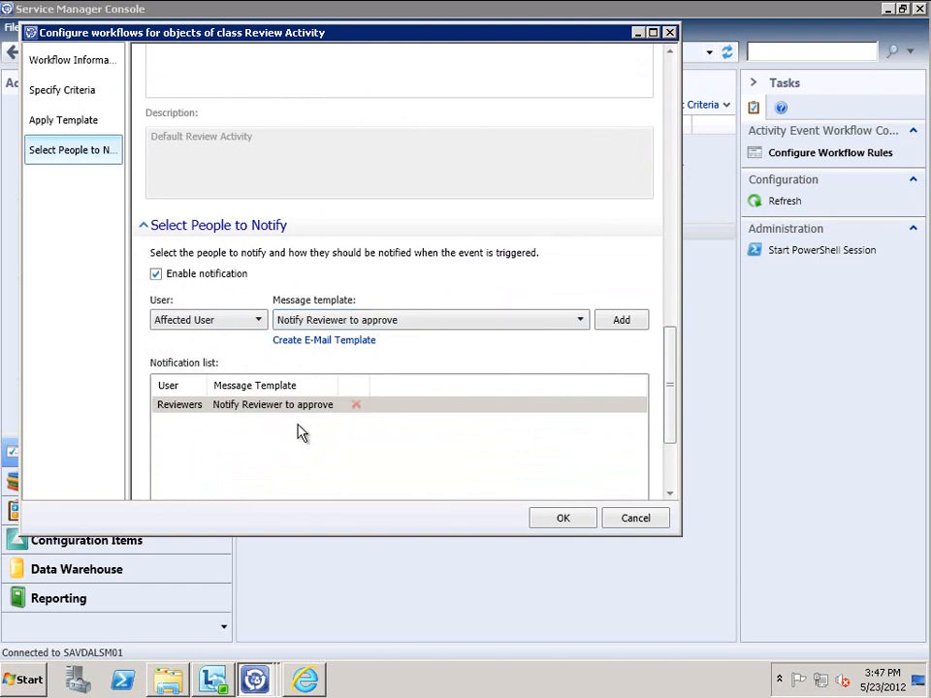
scroll(676, 385, "down", 3)
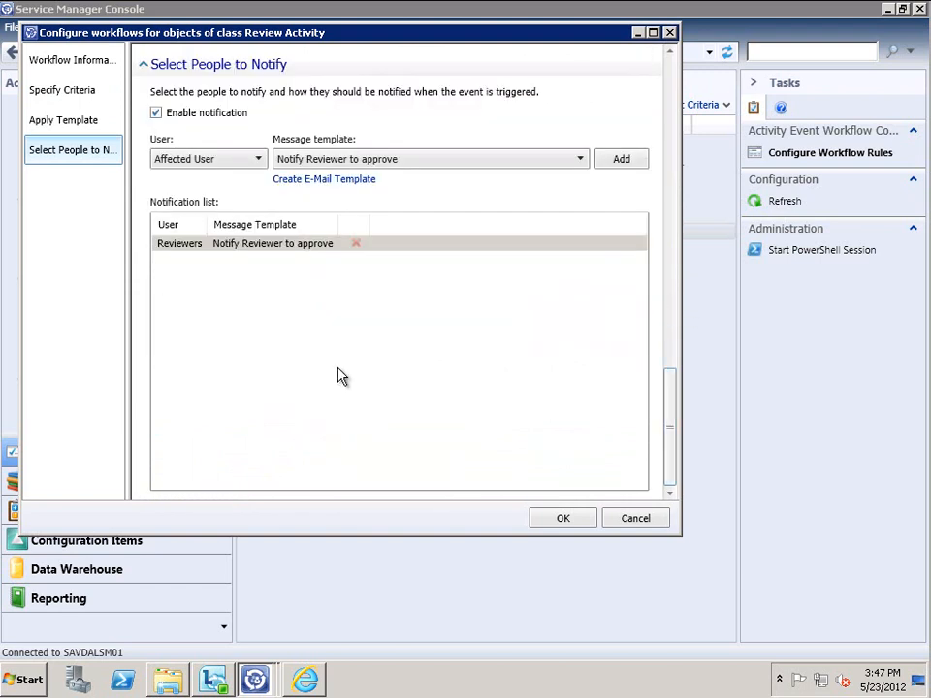
left_click(642, 518)
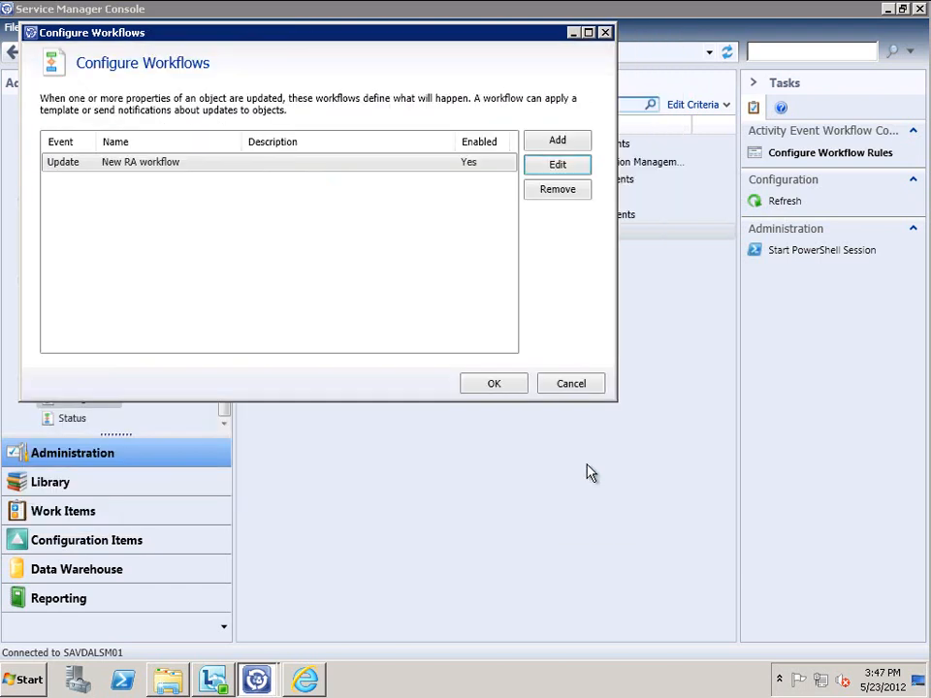
left_click(571, 385)
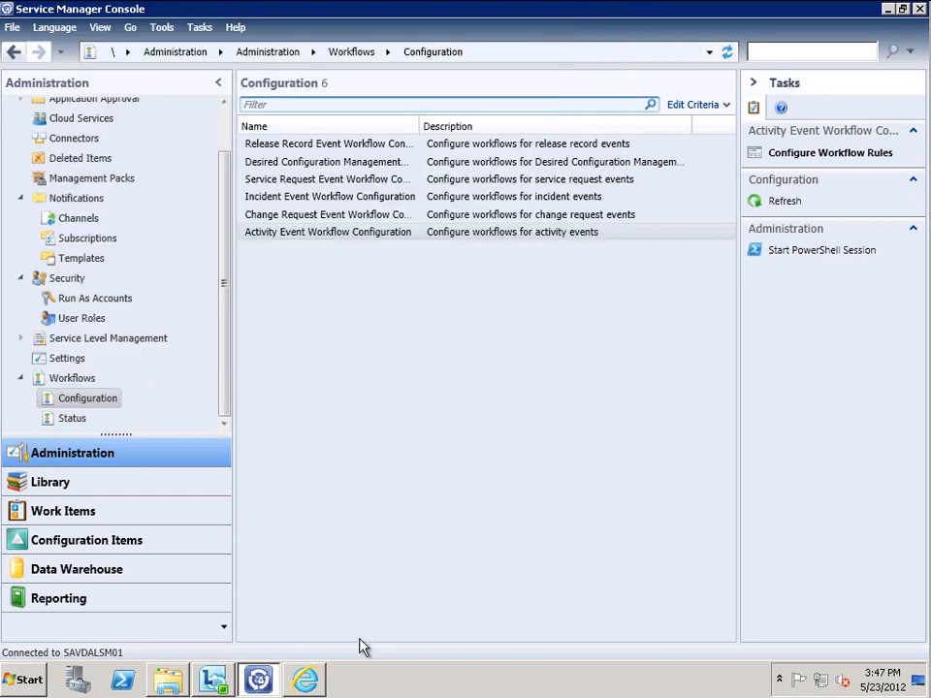
Fill in the new user's first name, last name, SAM account name and password
left_click(309, 678)
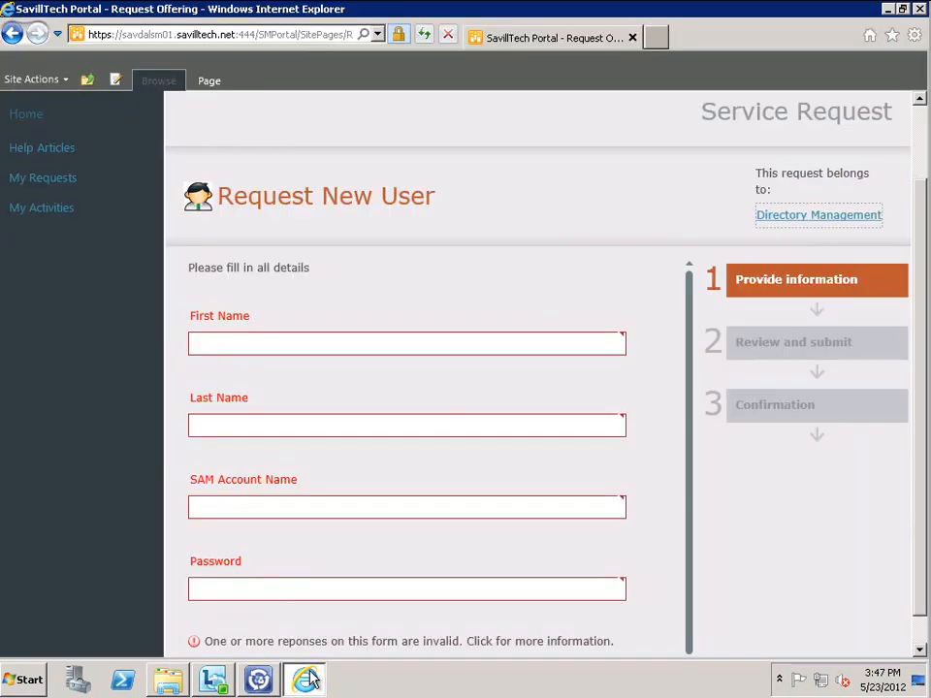
left_click(317, 345)
type("Bugs")
key("Tab")
type("Bunny")
key("Tab")
type("BugsBunny")
key("Tab")
type("Pa")
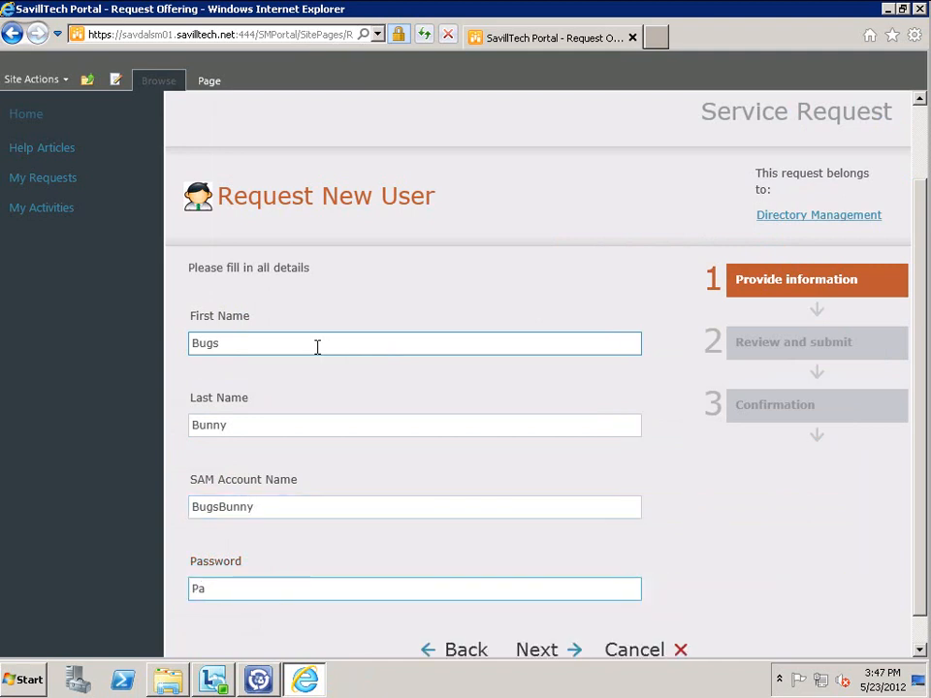
type("sswor")
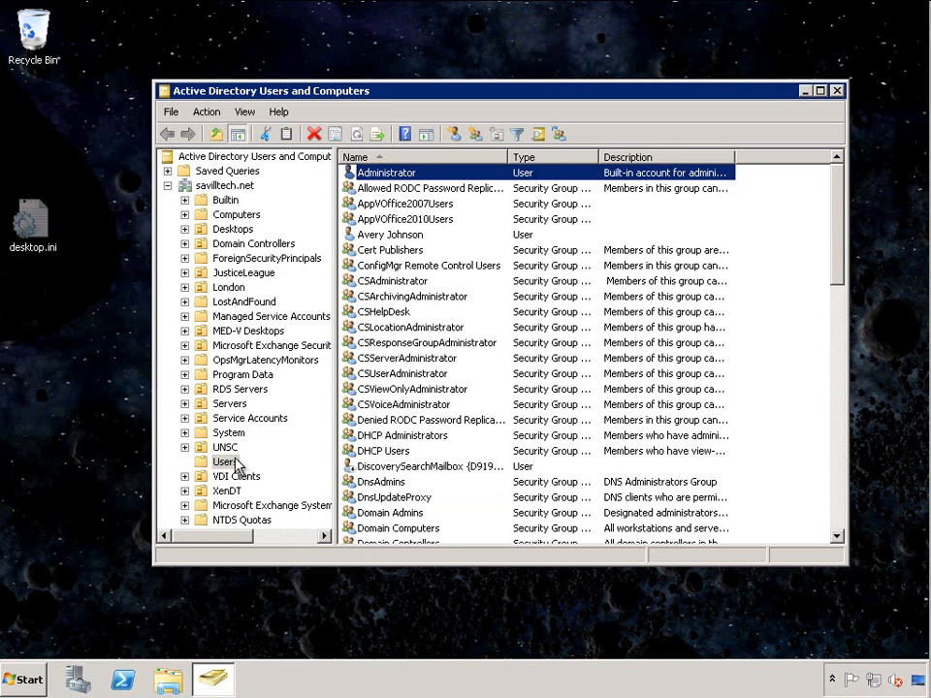
Refresh the Users container, then submit the Request New User request as SR280
right_click(236, 465)
left_click(264, 571)
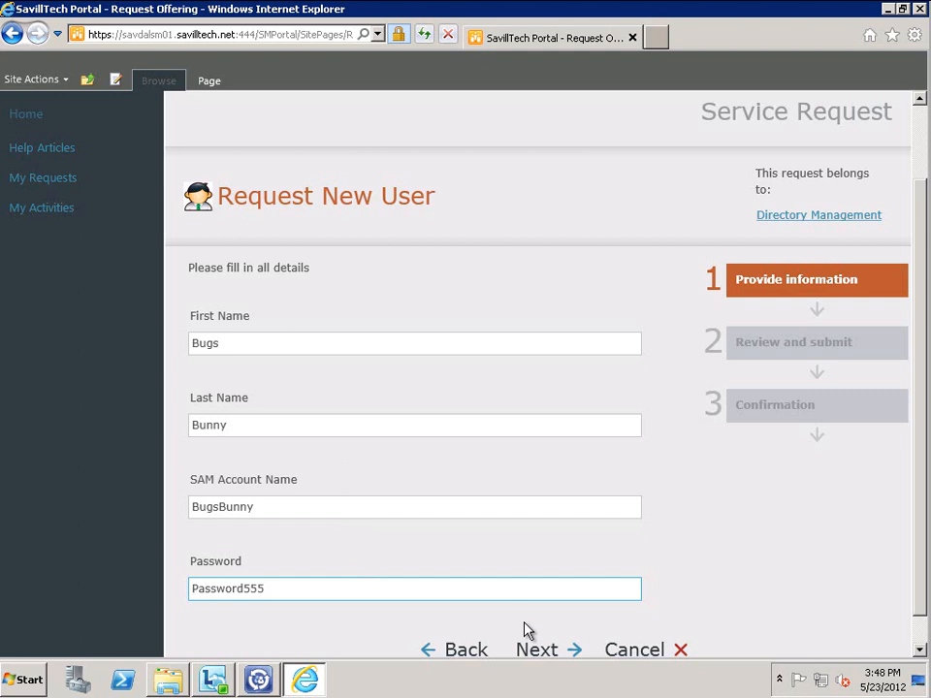
left_click(555, 652)
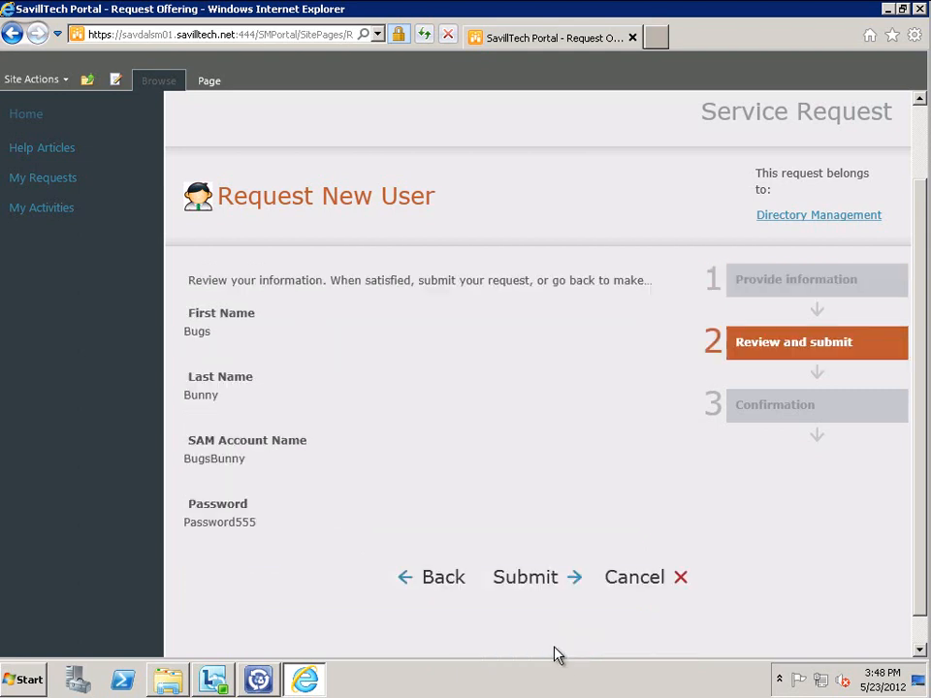
left_click(521, 575)
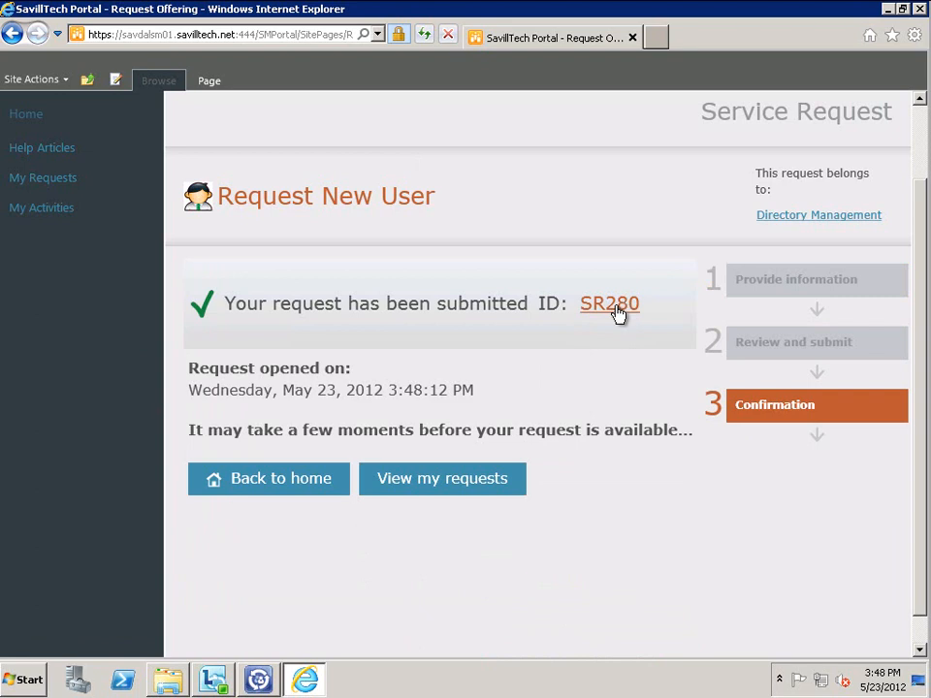
left_click(259, 683)
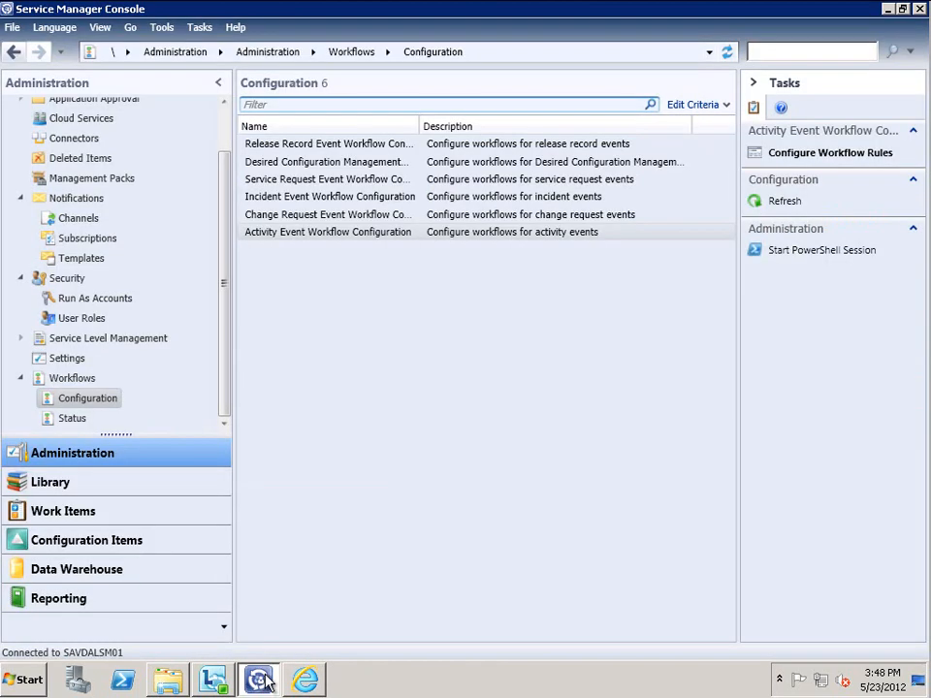
Show Work Items' Service Request Fulfillment > All Open Service Requests view listing SR280
left_click(89, 511)
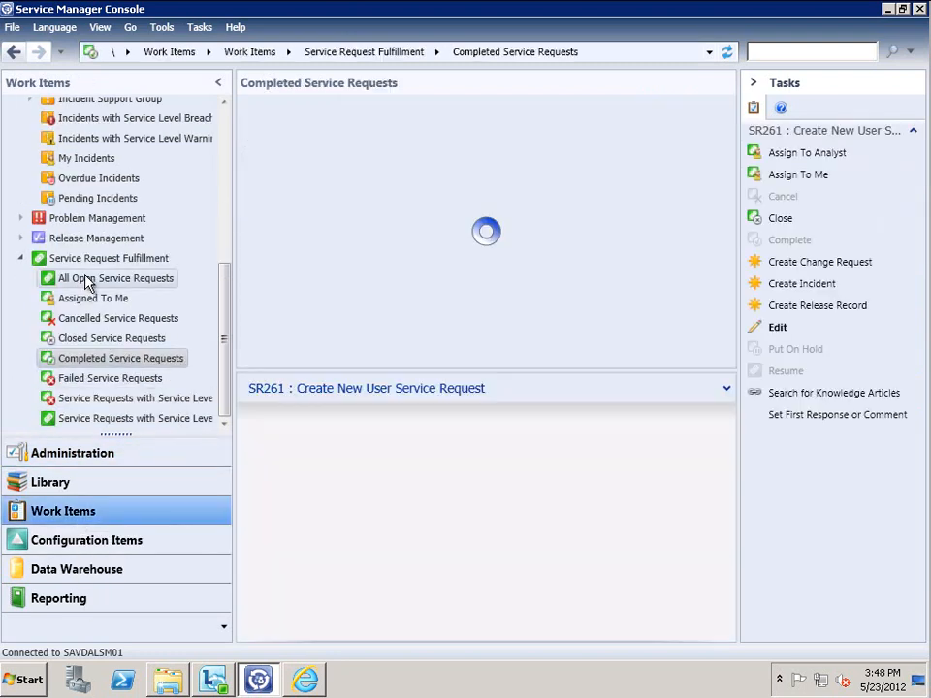
left_click(88, 280)
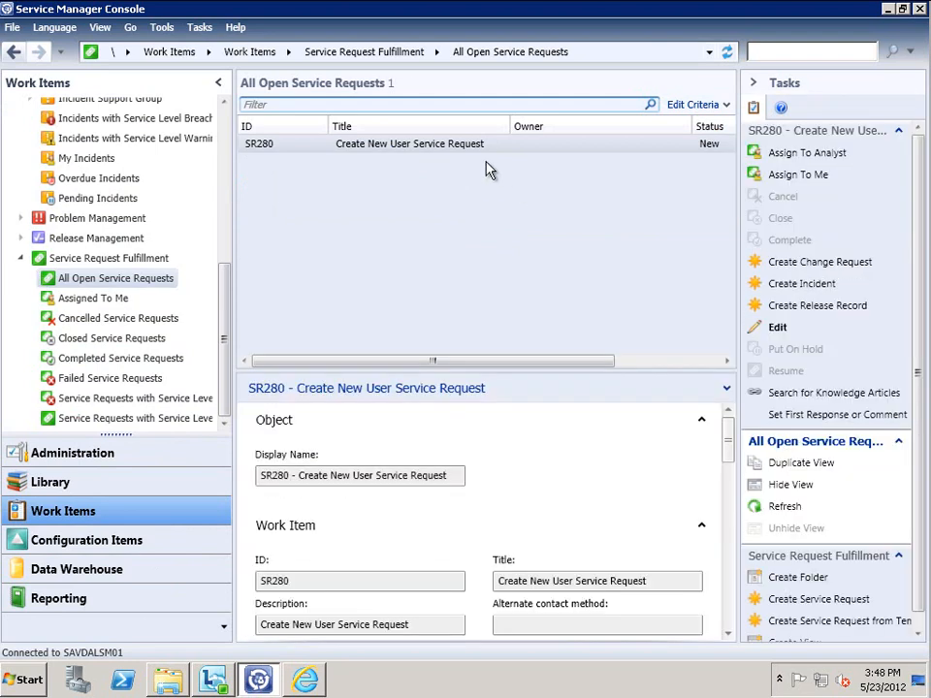
Open SR280 and display its Activities, listing RA281 Approve and RB282 Create New User
double_click(423, 148)
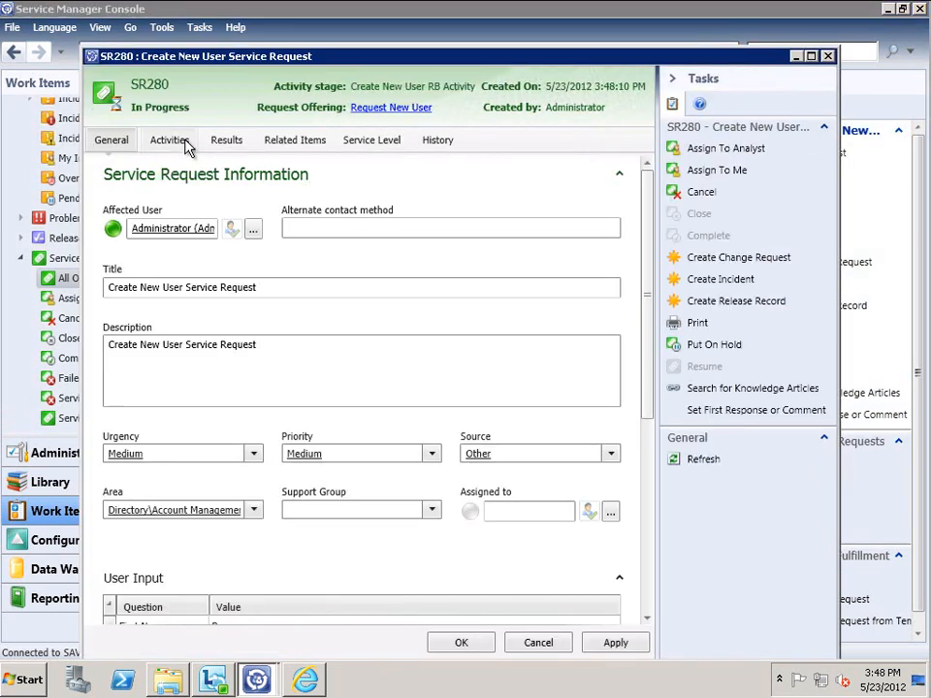
scroll(650, 615, "down", 3)
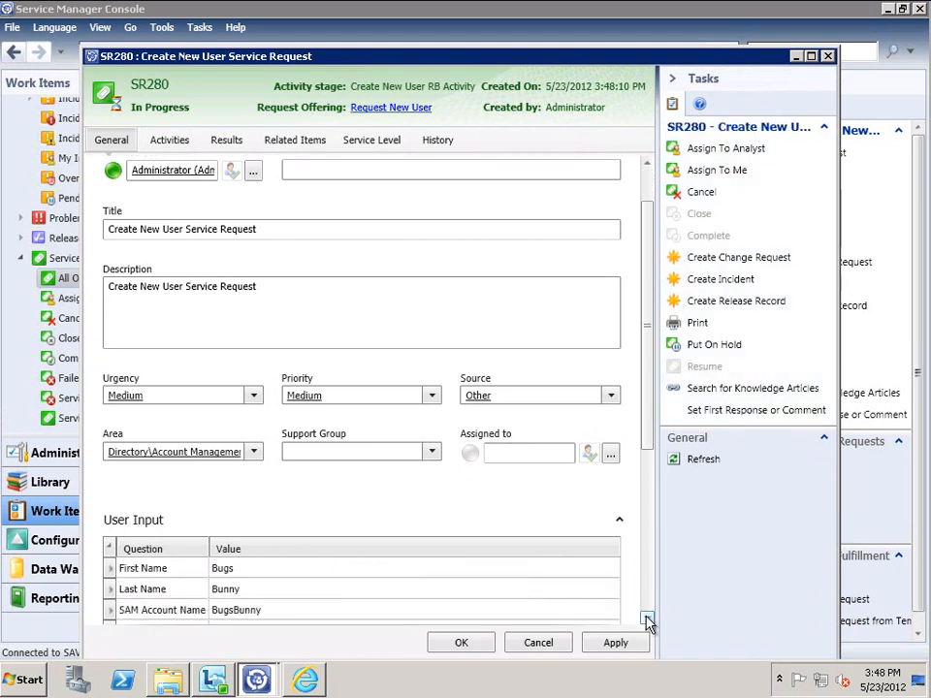
left_click(170, 142)
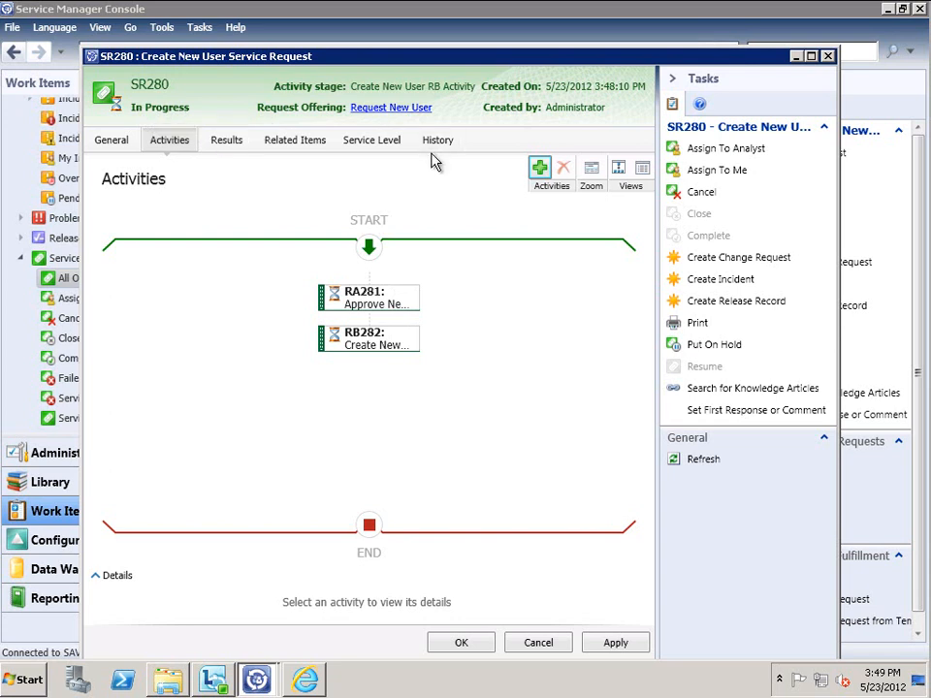
double_click(373, 301)
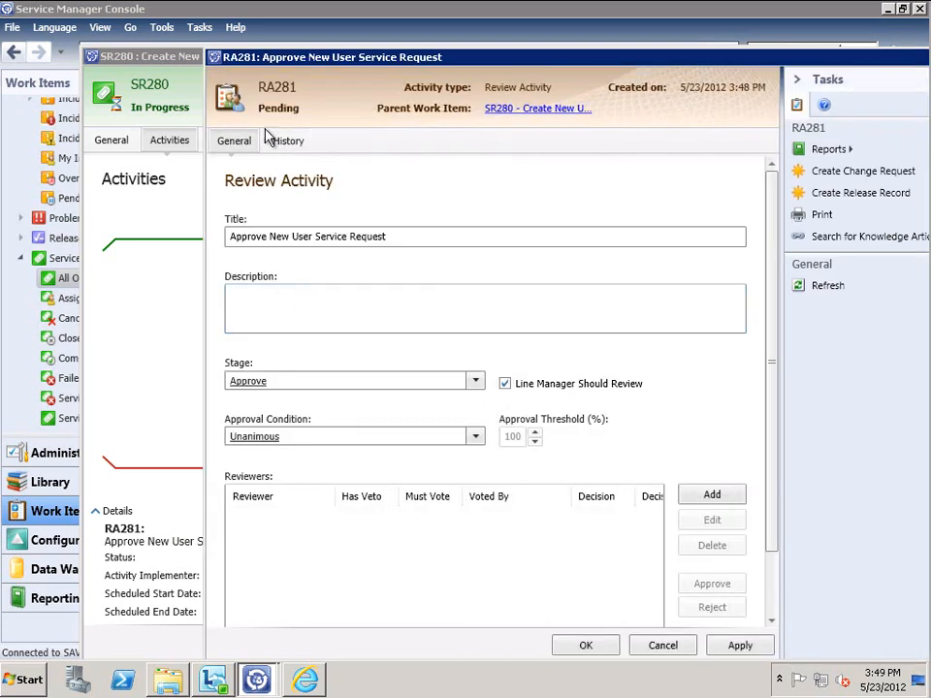
left_click(286, 143)
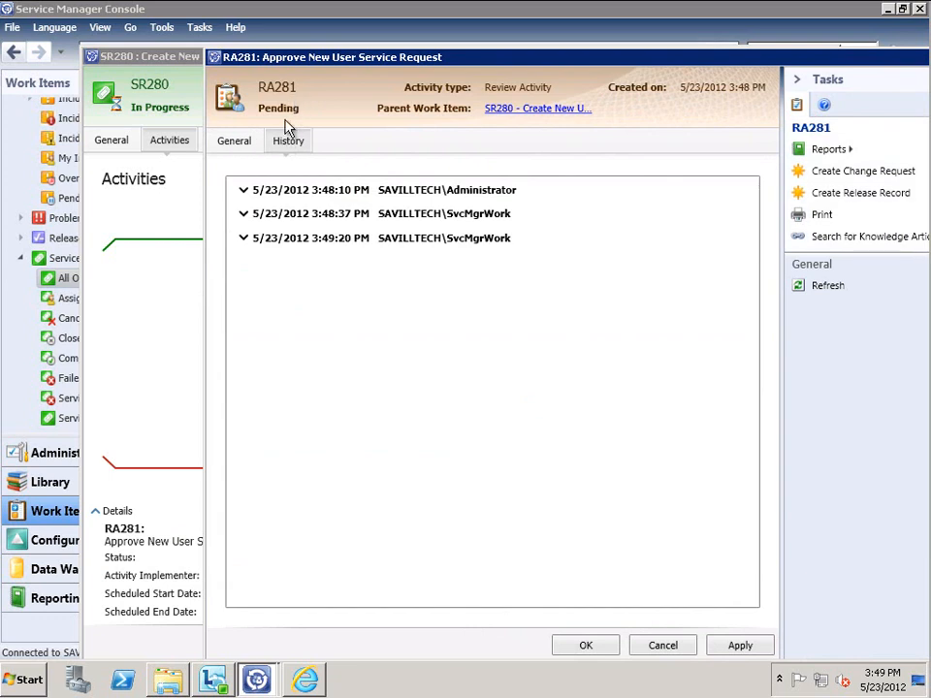
left_click(665, 648)
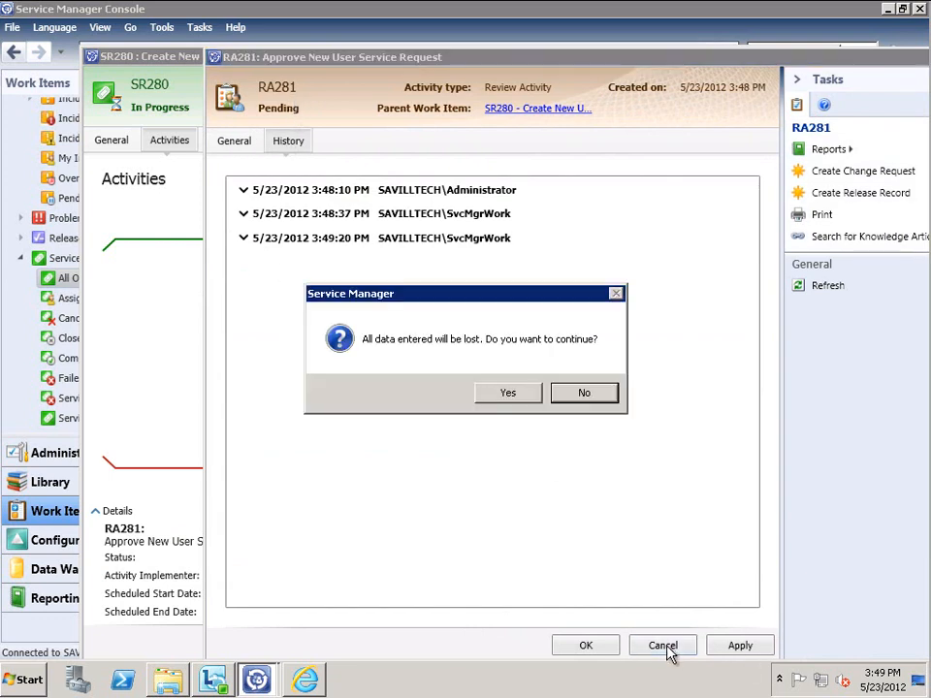
left_click(525, 395)
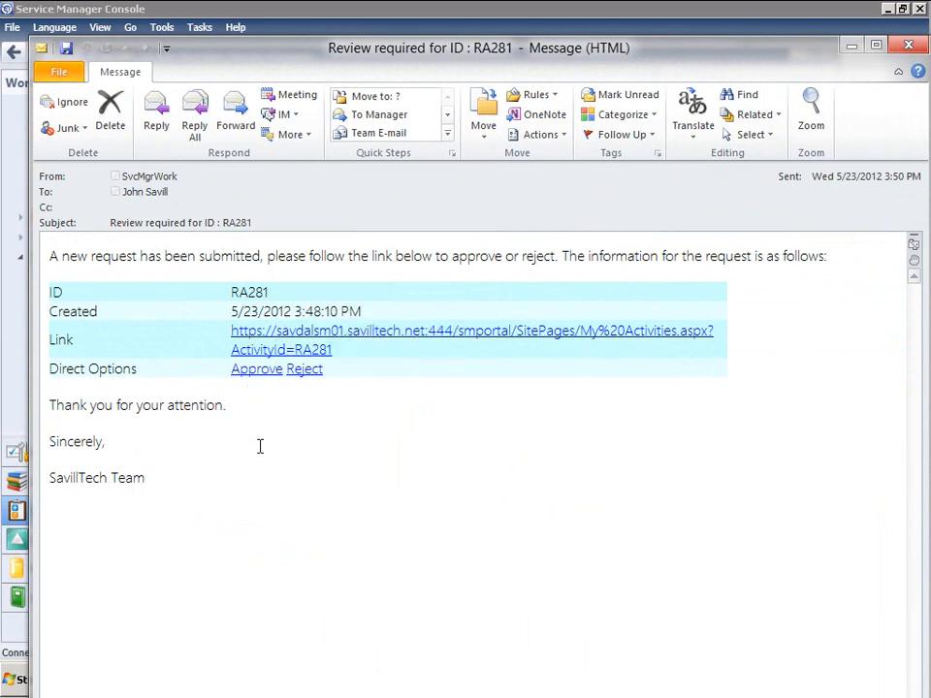
Follow the email's link and position the portal's My Activities page showing RA281
left_click(276, 339)
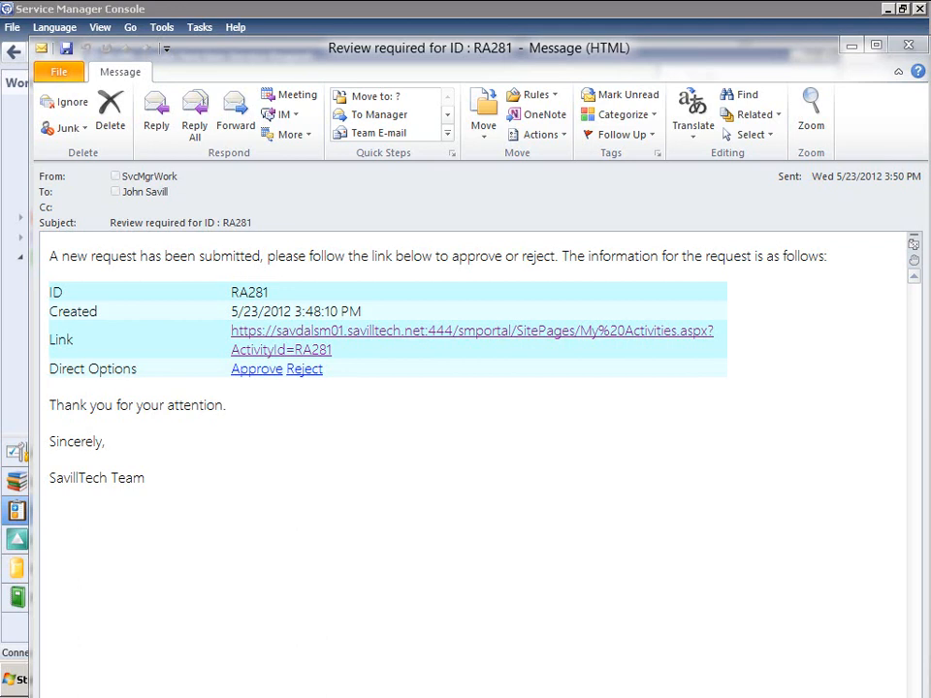
left_click_drag(0, 70, 837, 28)
left_click_drag(0, 251, 19, 255)
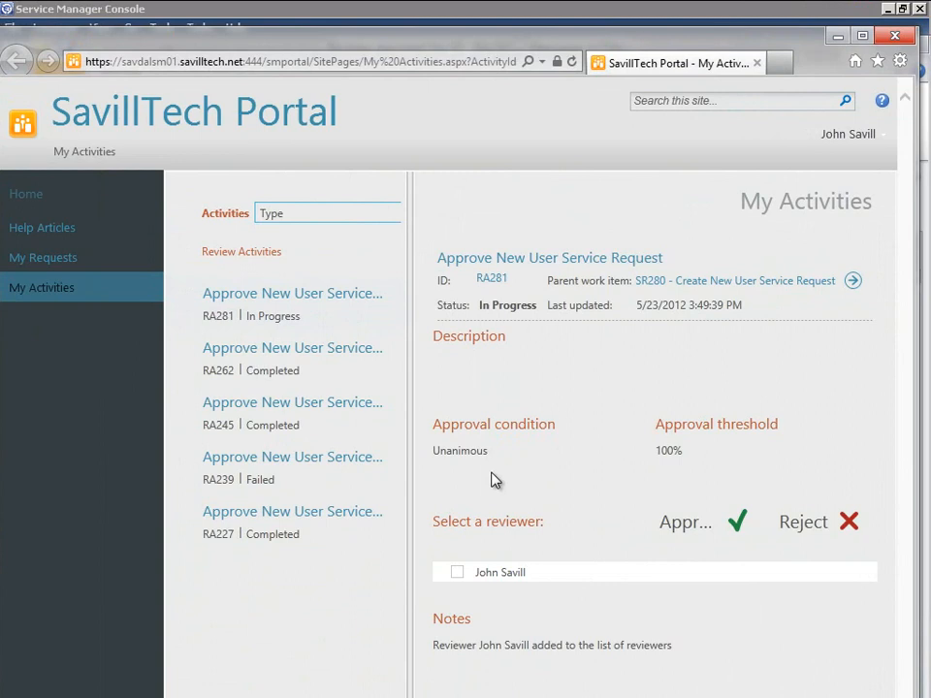
Tick the reviewer checkbox on RA281, then close the portal window
left_click(458, 573)
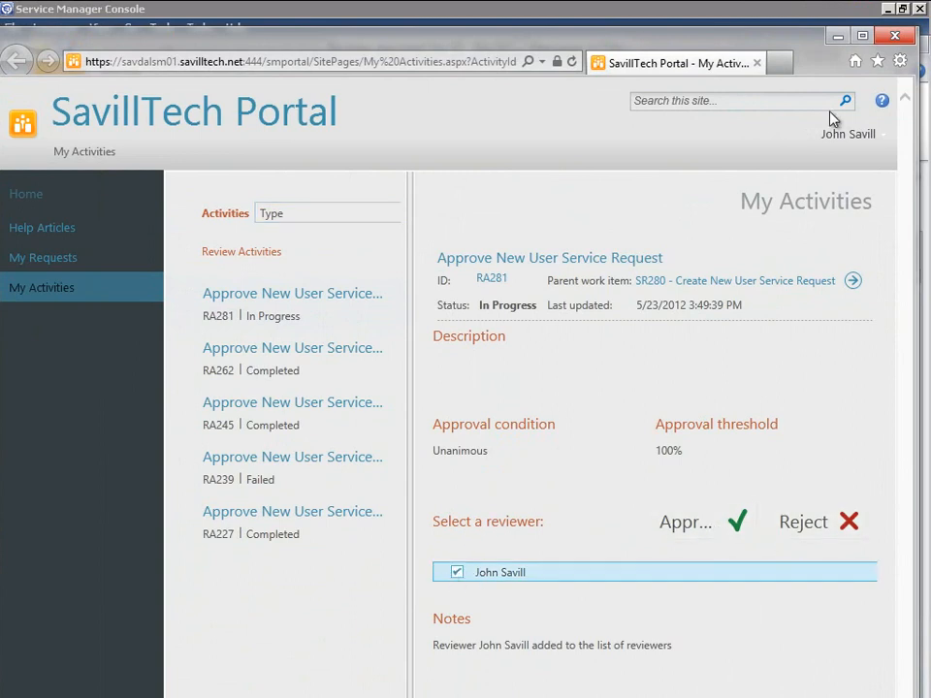
left_click(894, 36)
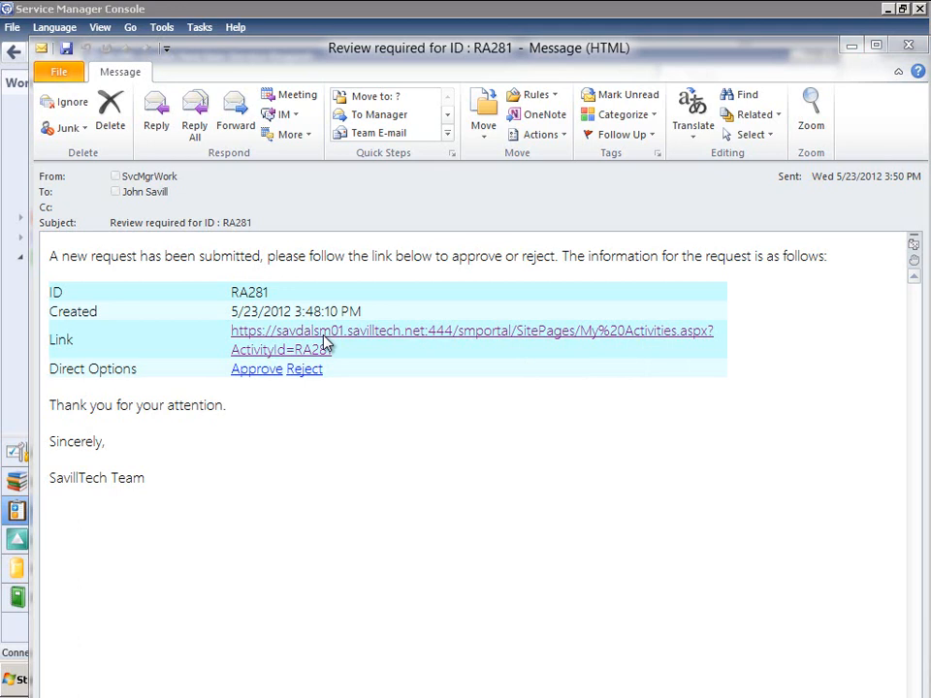
Send the [RA281] [Approved] reply from the email's Approve link, then close the email
left_click(260, 372)
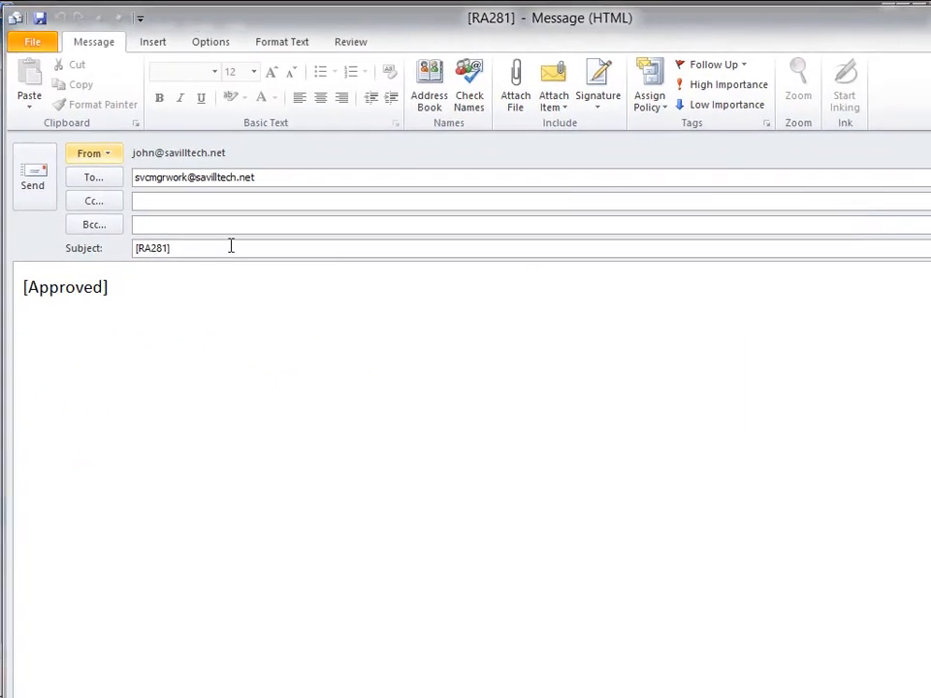
left_click(42, 189)
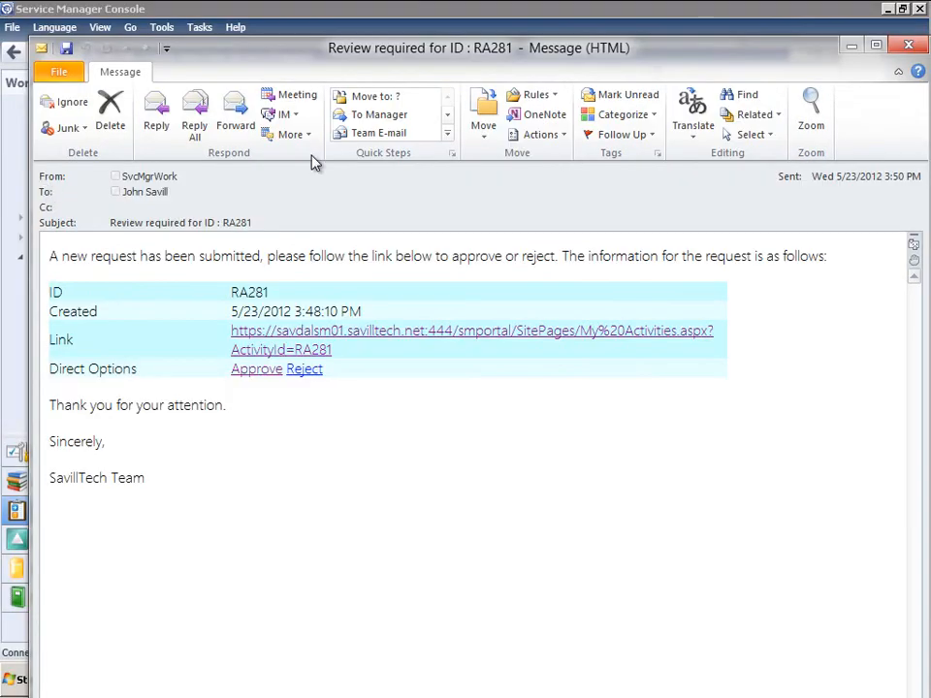
left_click(910, 45)
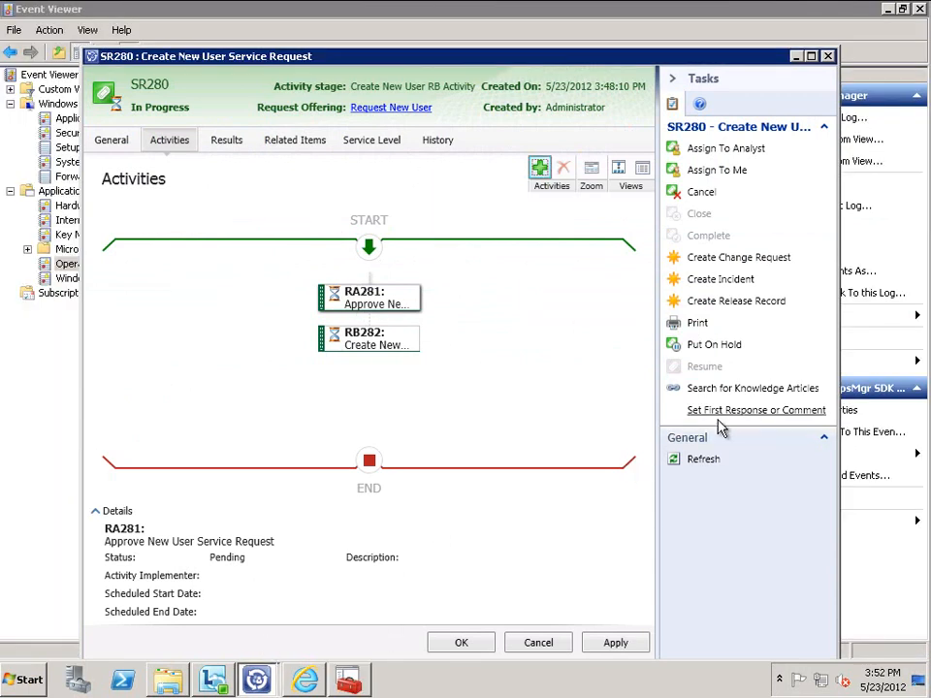
Refresh SR280 twice, confirming each prompt, until RA281 shows in progress
left_click(704, 463)
left_click(517, 391)
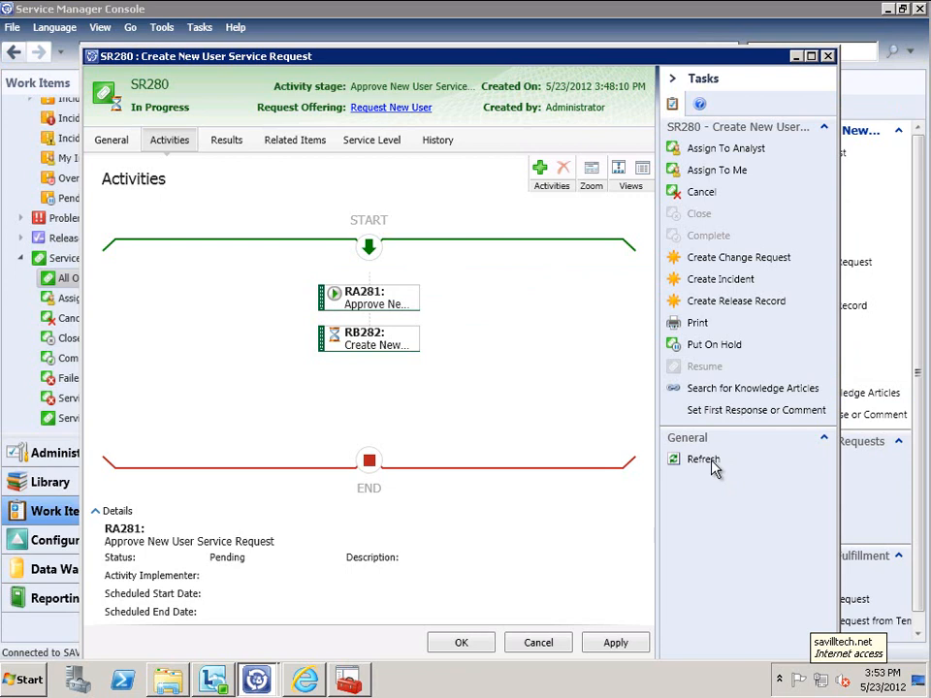
left_click(713, 469)
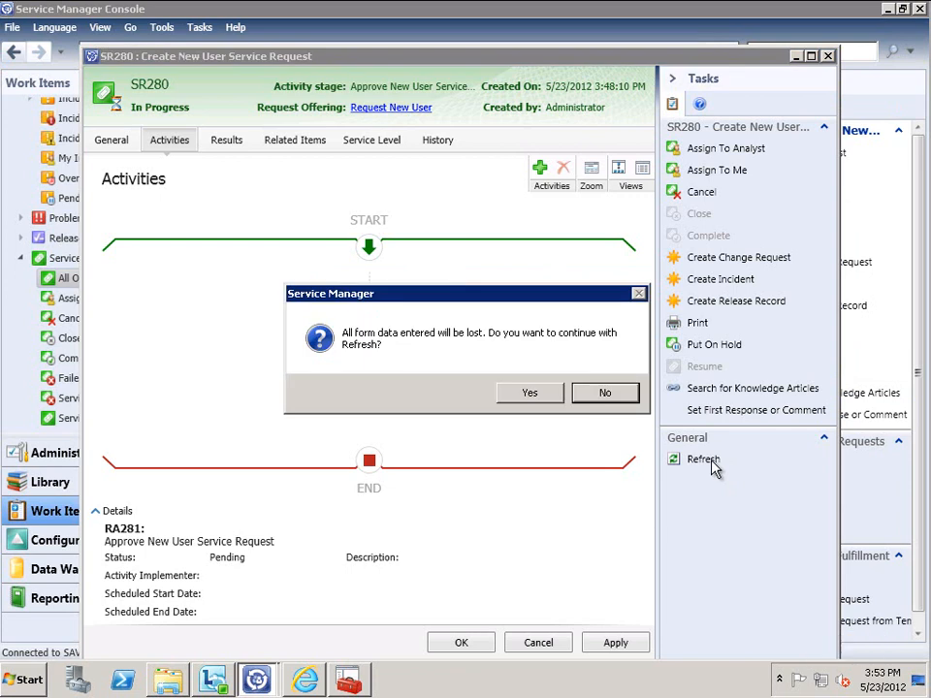
left_click(529, 393)
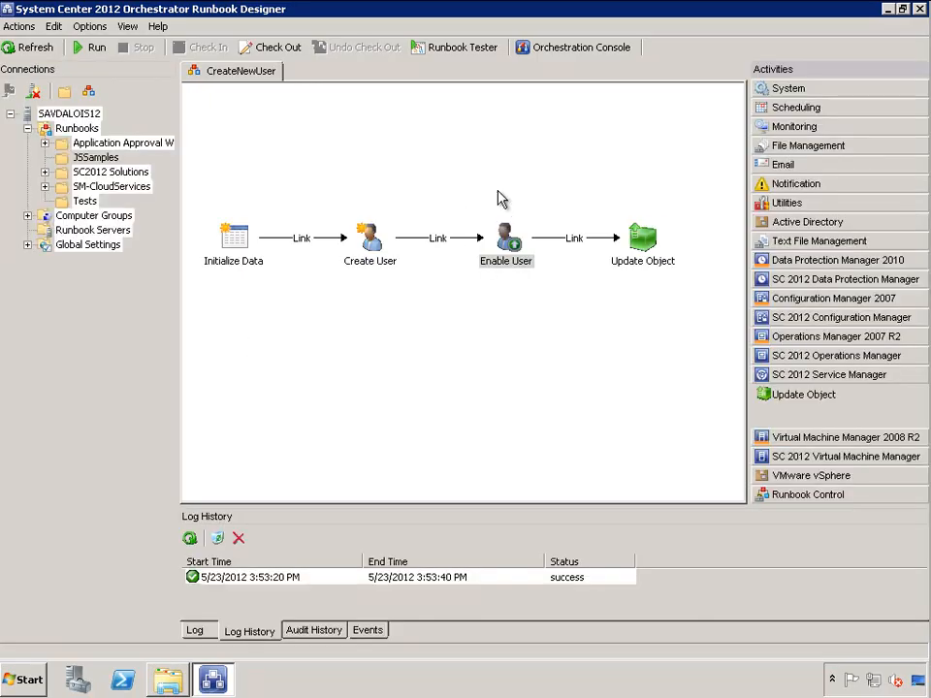
Verify the latest CreateNewUser run: Initialize Data, Create User, Enable User, Update Object all succeeded
double_click(429, 579)
left_click(345, 257)
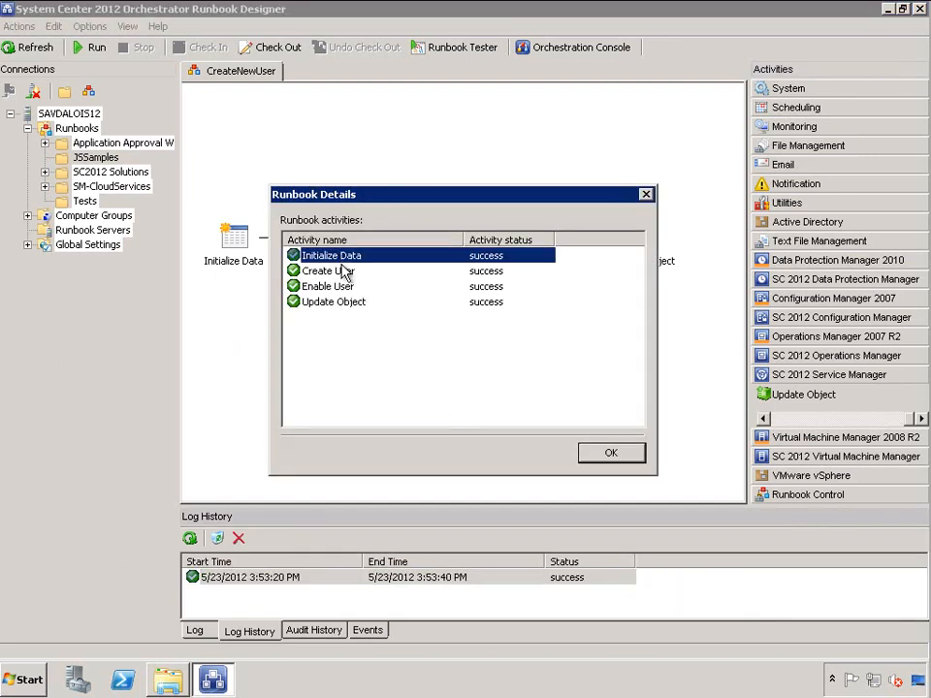
left_click(348, 273)
left_click(347, 287)
left_click(355, 302)
left_click(623, 453)
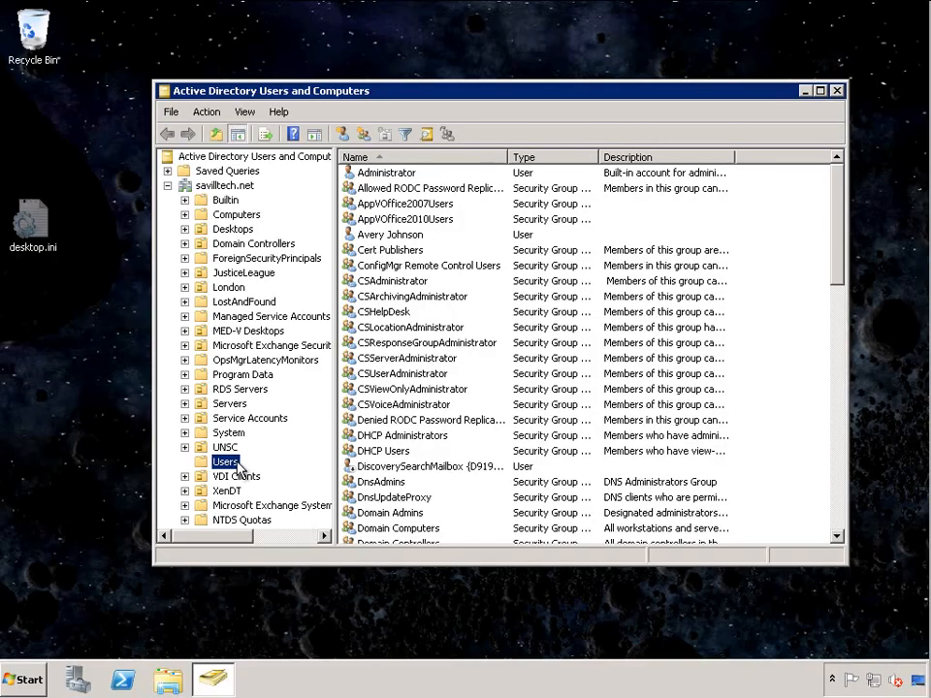
Restart Active Directory Users and Computers and select the runbook-created user in the Users container
right_click(227, 463)
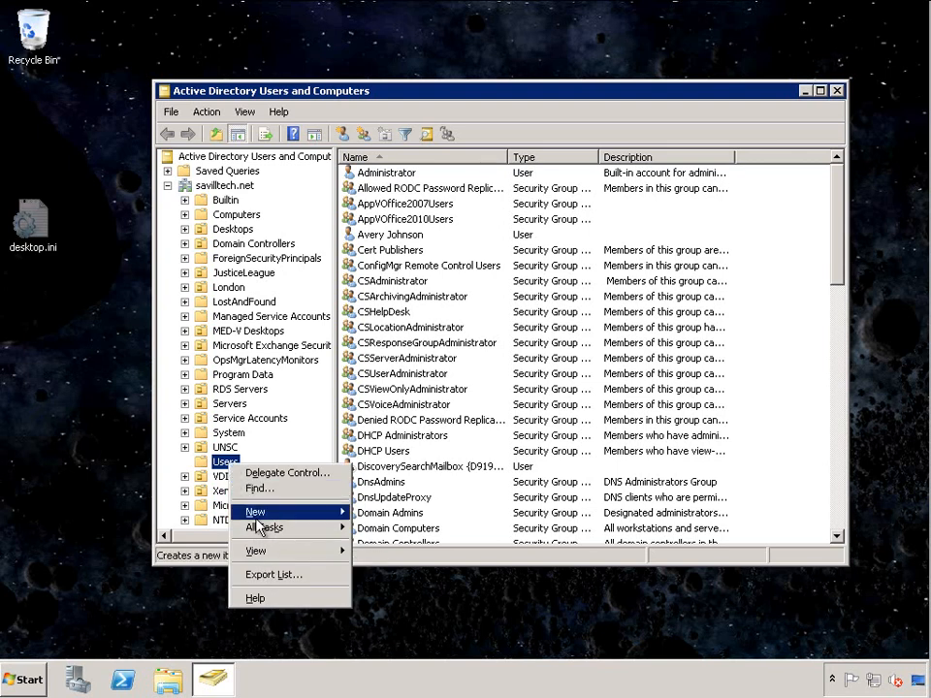
left_click(222, 465)
right_click(222, 465)
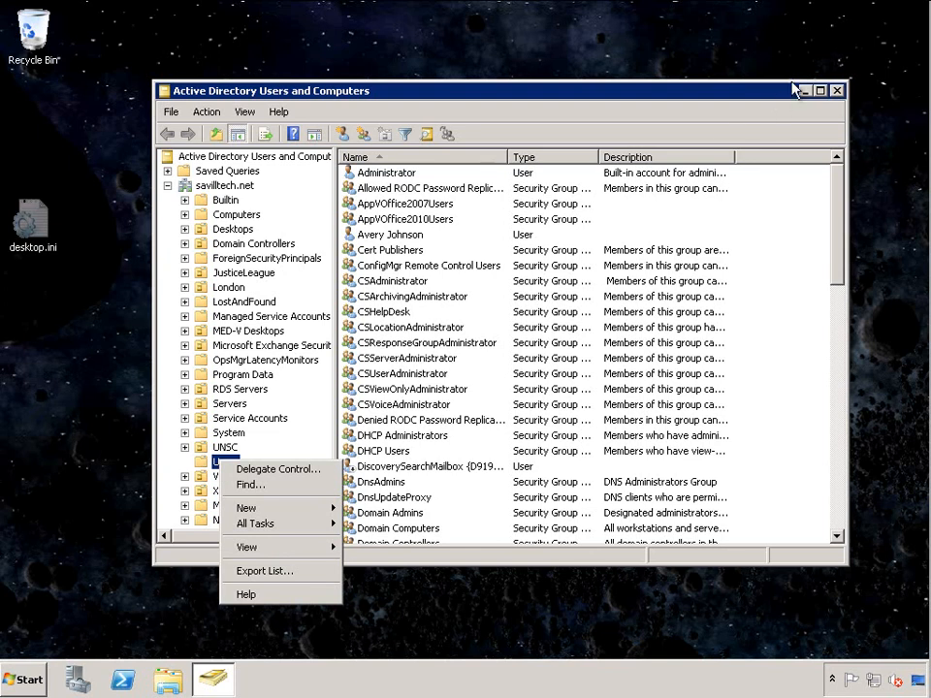
left_click(836, 90)
left_click(835, 90)
left_click(21, 679)
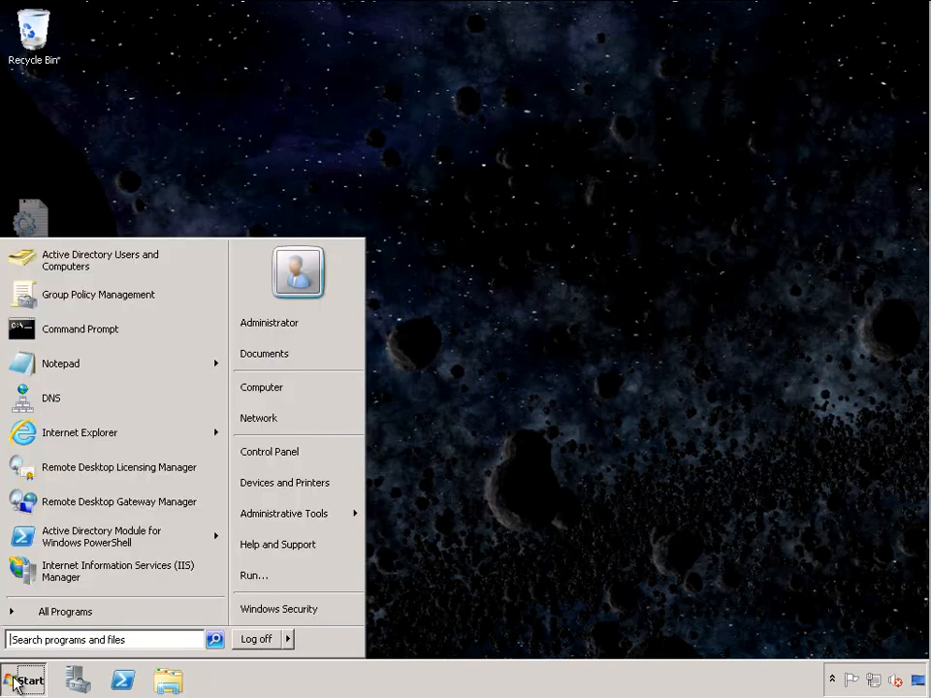
left_click(116, 254)
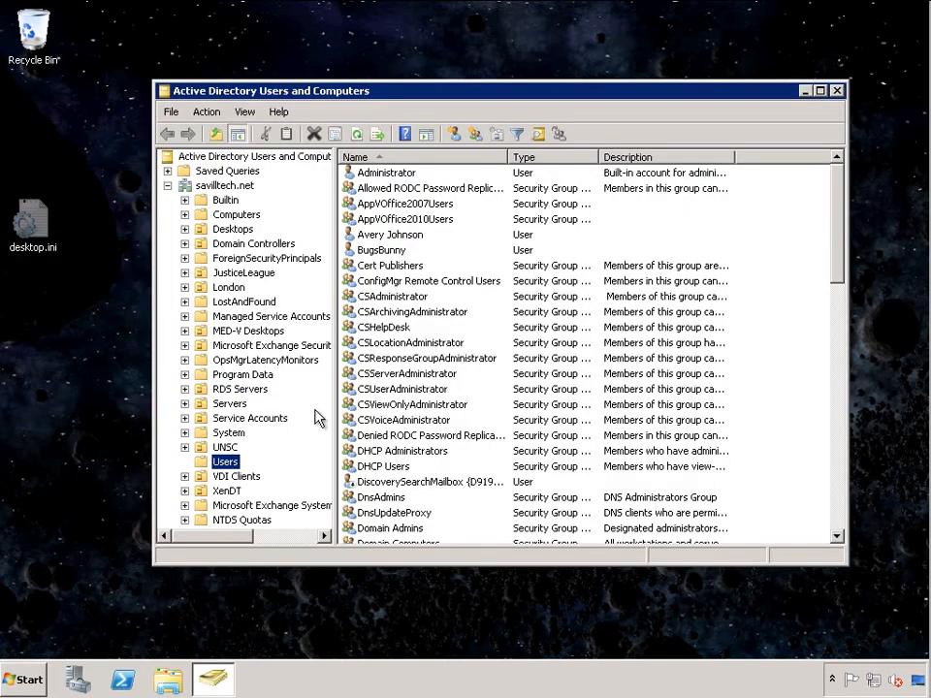
left_click(399, 251)
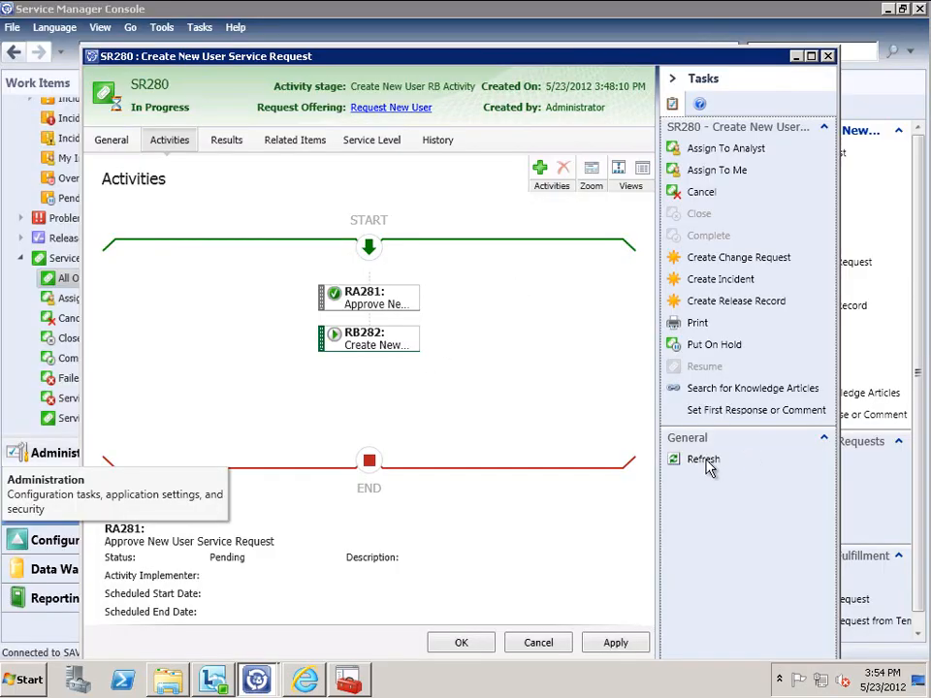
Refresh SR280 to confirm its Completed status, then save and close its form
left_click(706, 462)
left_click(535, 391)
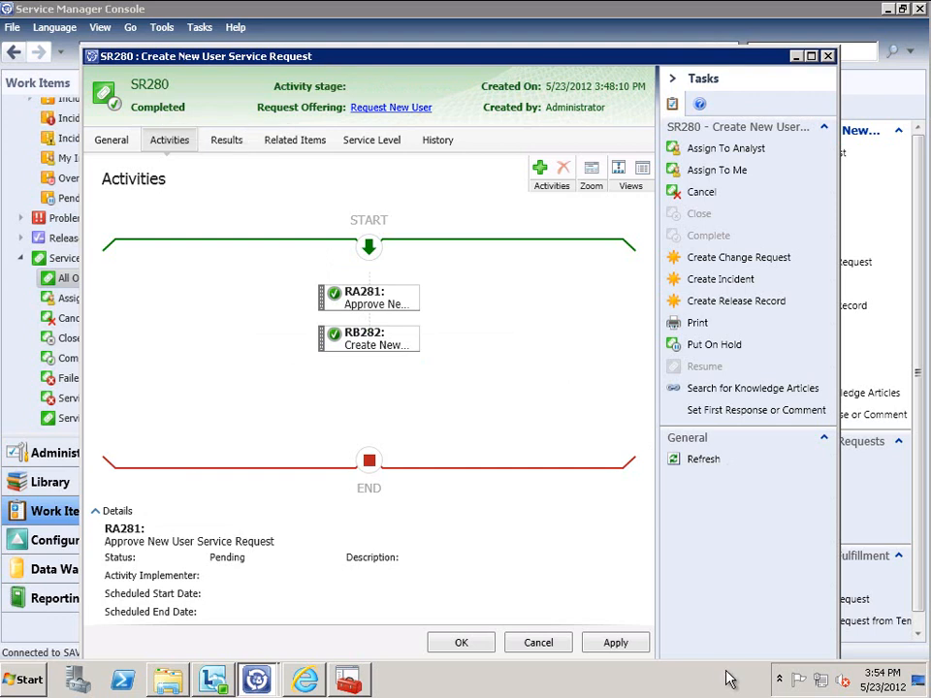
left_click(463, 642)
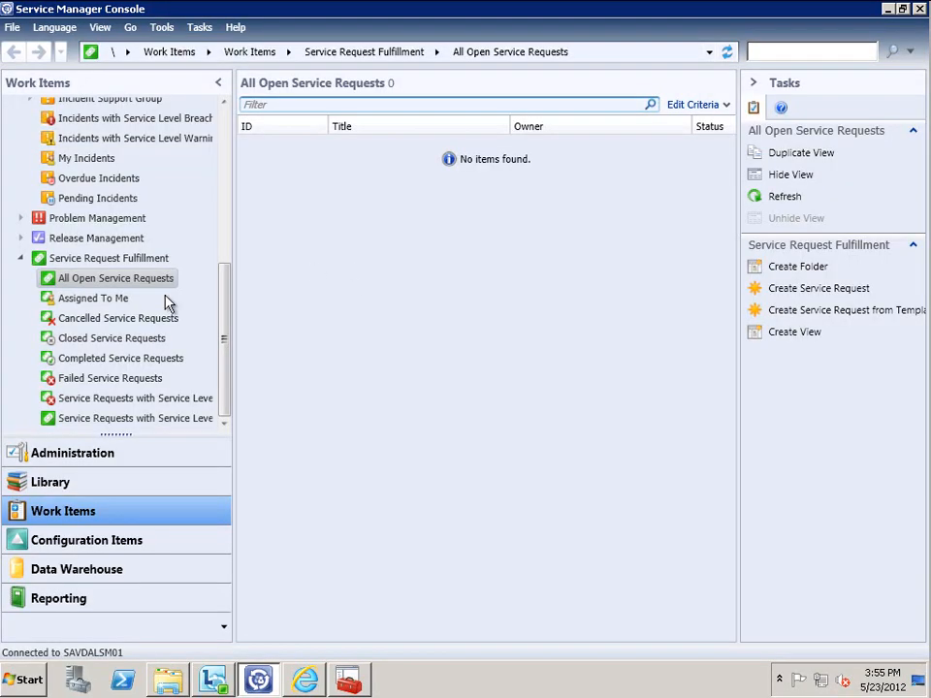
Open SR280 from the Closed > Completed Service Requests list
left_click(112, 339)
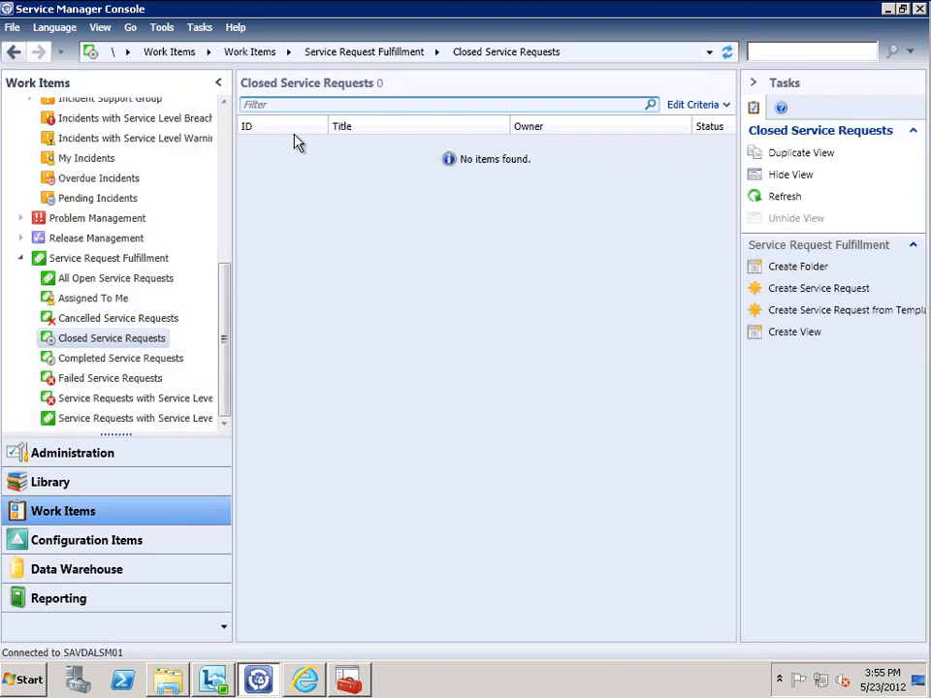
left_click(141, 359)
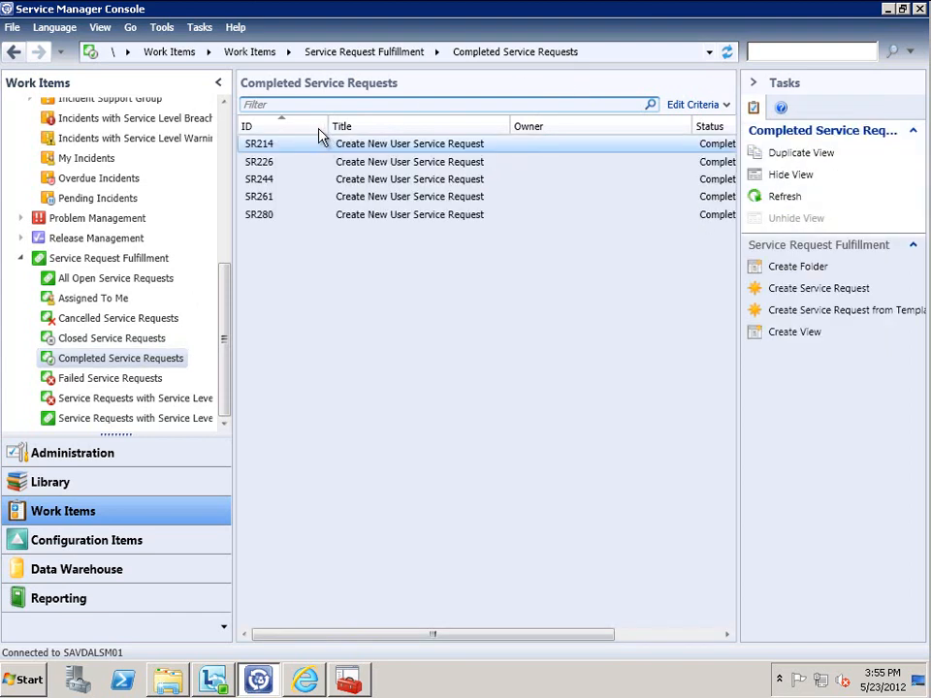
left_click(271, 216)
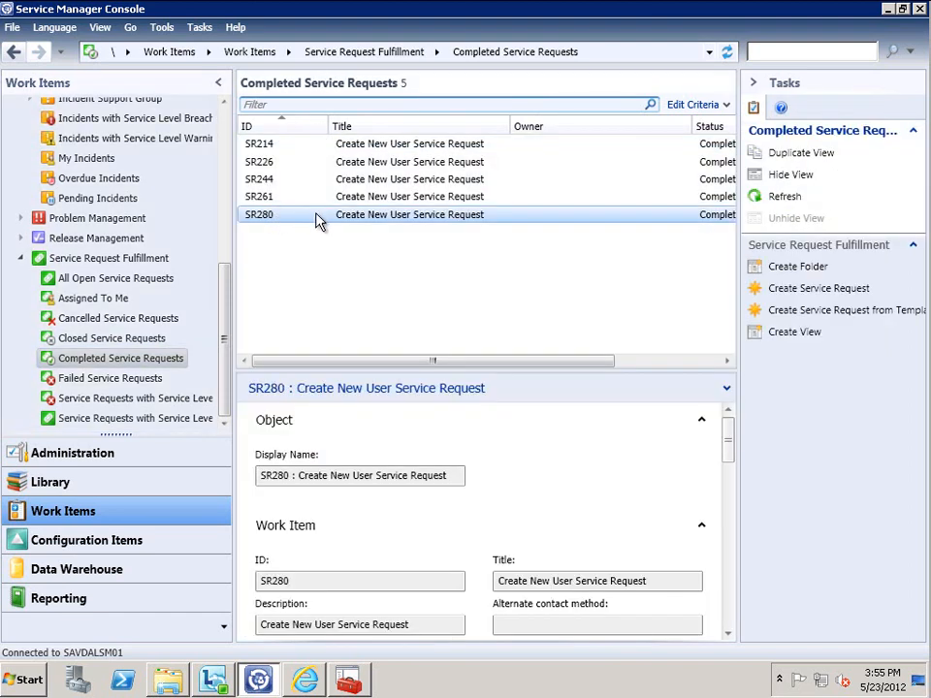
double_click(347, 216)
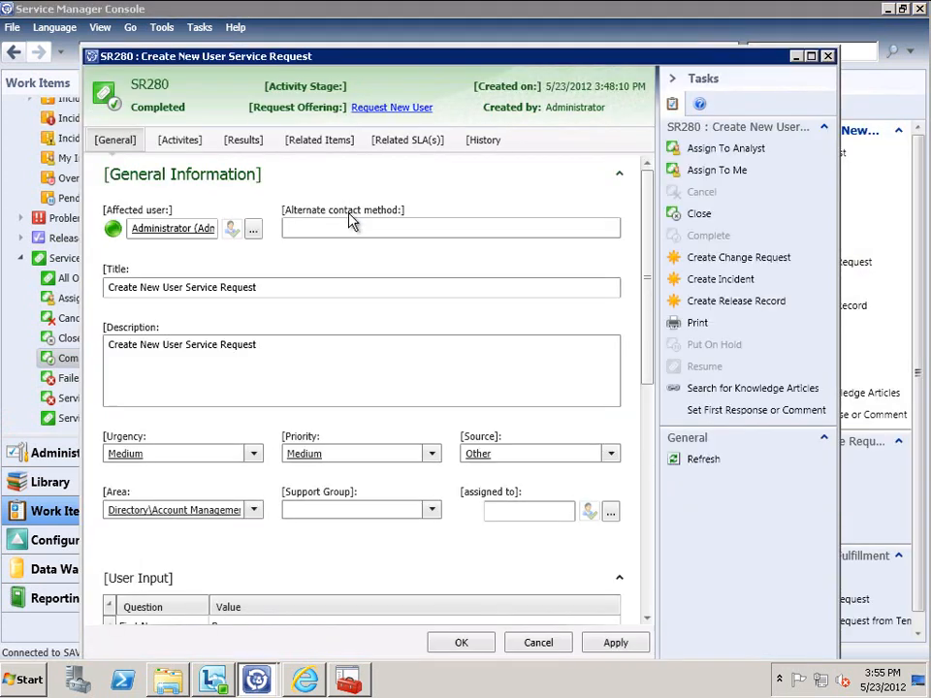
Review SR280's History, expanding the 3:48:10 PM creation and the 3:48:37–3:48:38 PM status entries
left_click(436, 141)
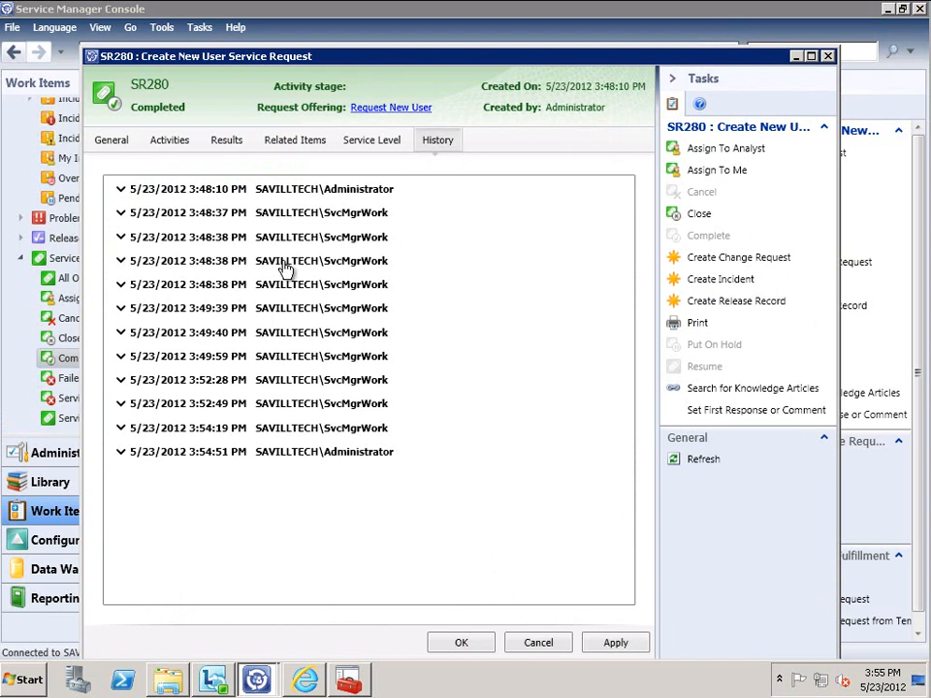
left_click(121, 190)
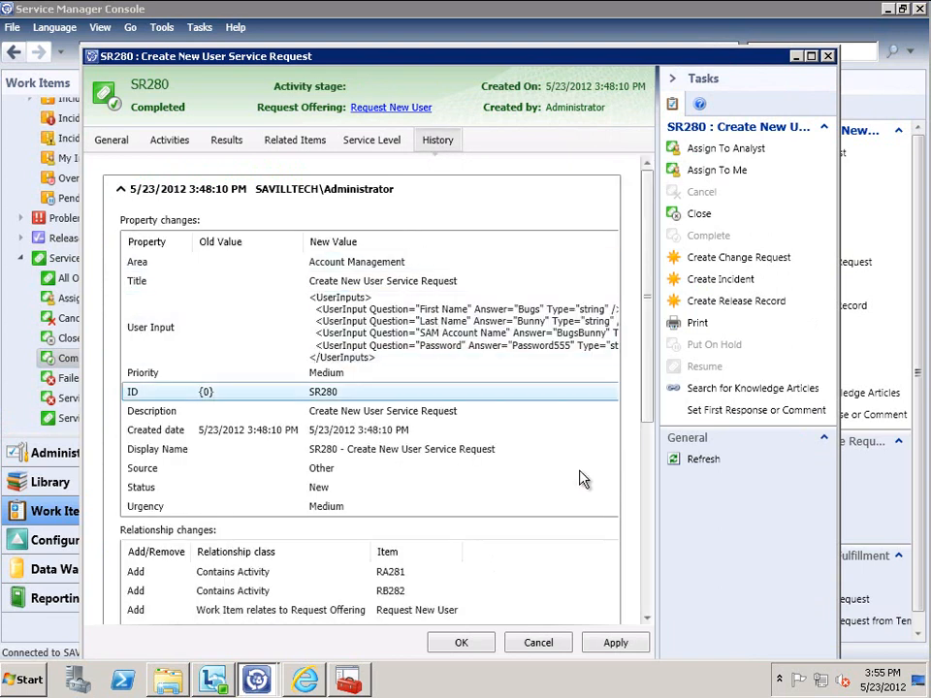
left_click(646, 524)
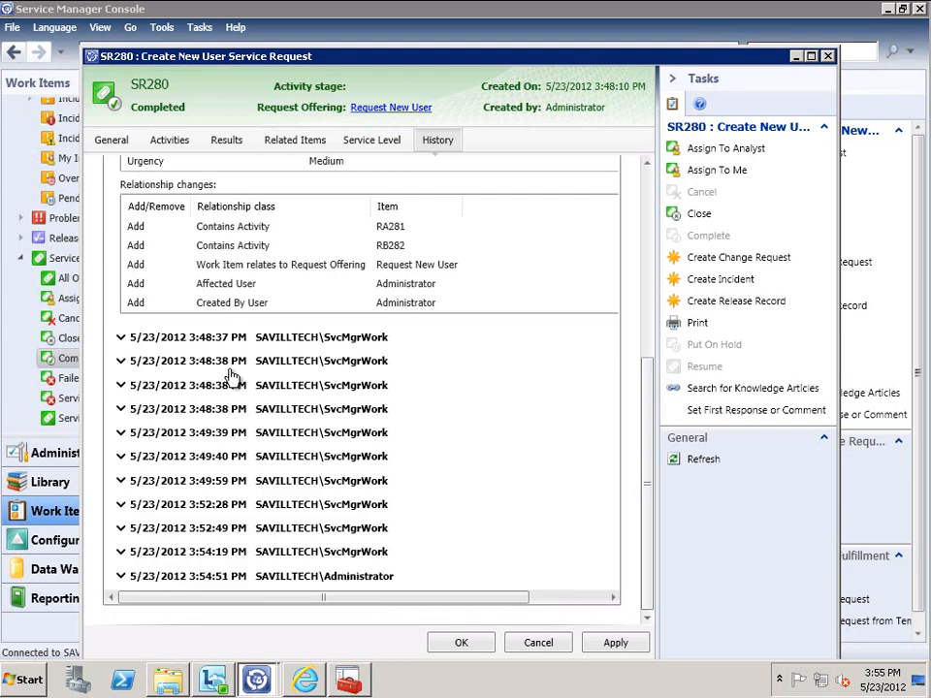
left_click(118, 338)
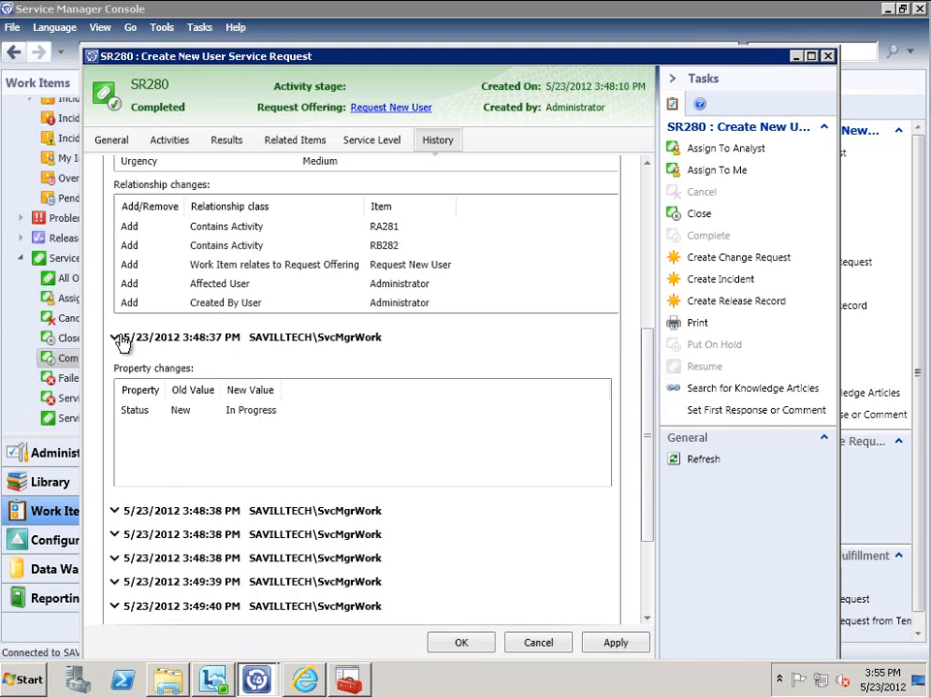
left_click(115, 511)
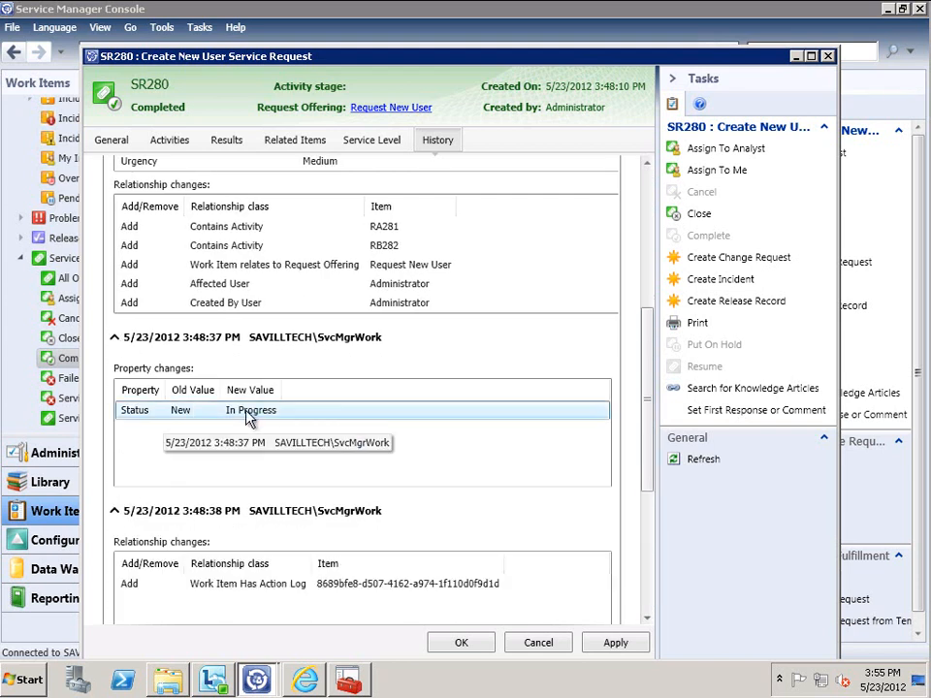
left_click_drag(649, 333, 653, 469)
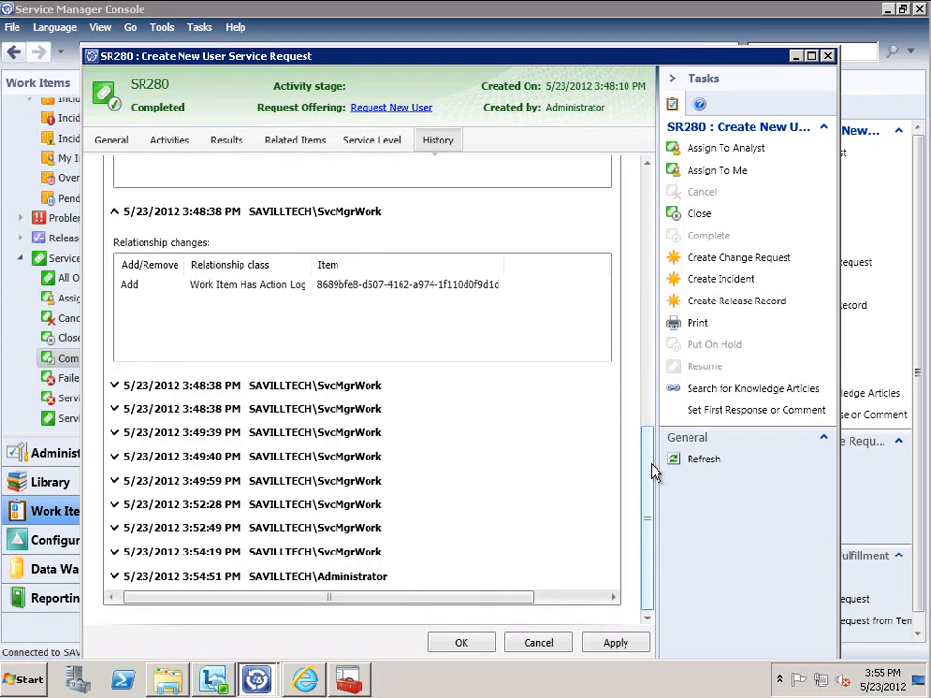
left_click(114, 385)
Close the SR280 form without saving changes
left_click(539, 642)
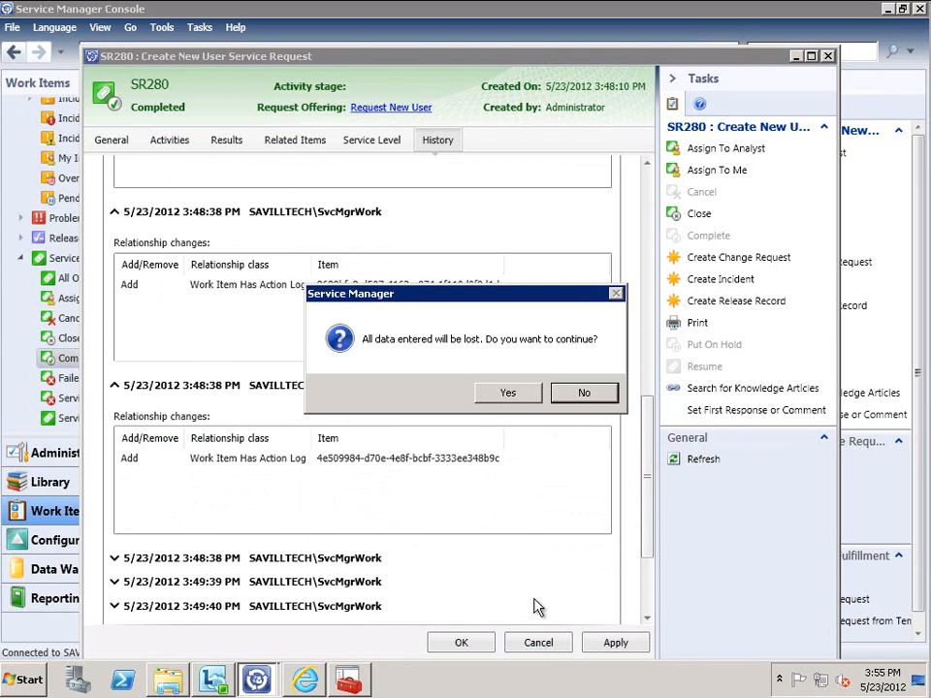
left_click(519, 393)
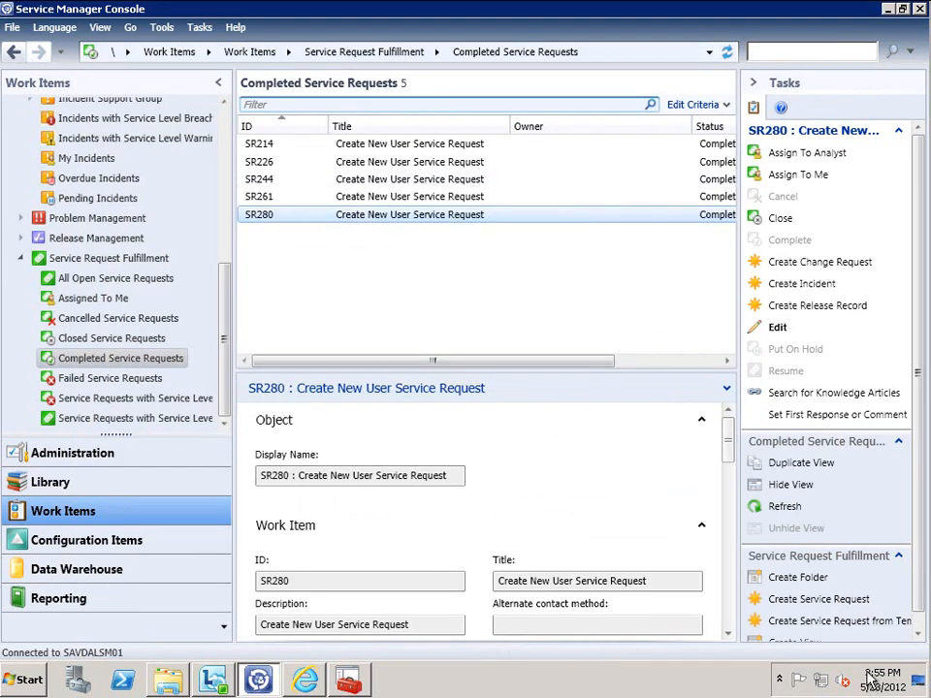
mouse_move(870, 679)
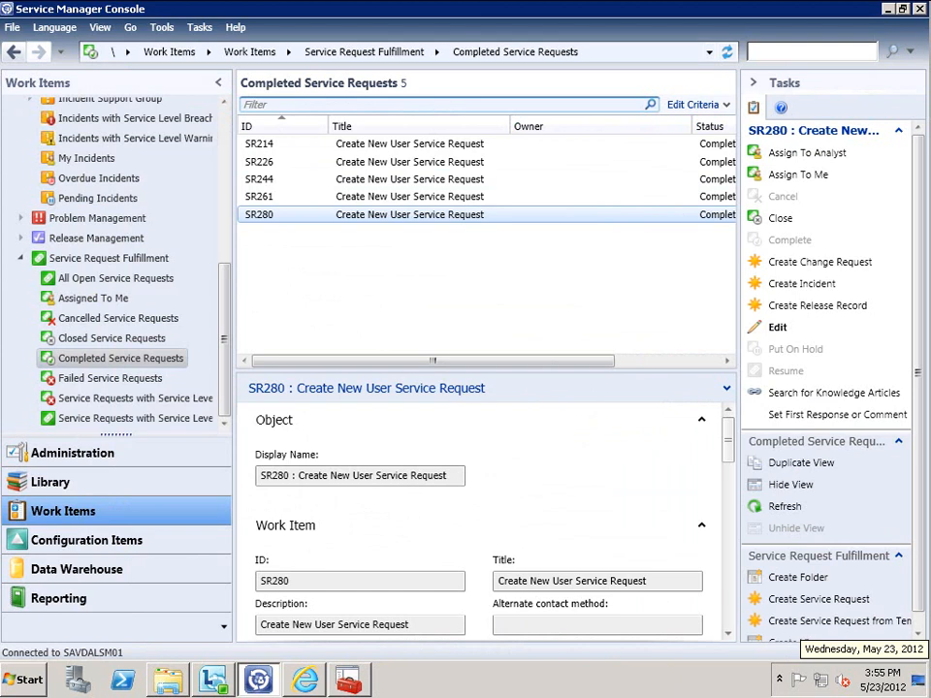